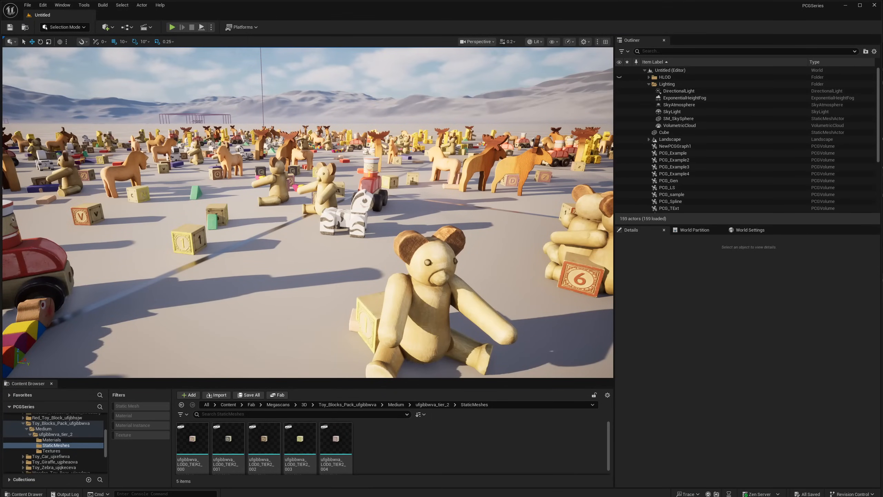
- Select the PCG_Gen volume among the toys in the level and open its PCG_Gen graph for editing
right_drag(308, 212, 280, 225)
key(w)
key(w)
key(a)
key(s)
key(w)
key(s)
key(a)
click(285, 263)
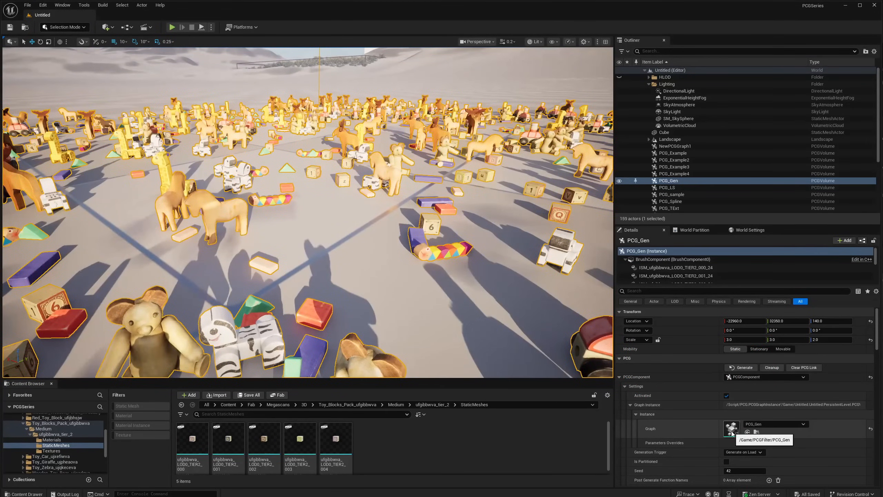
double_click(732, 431)
right_drag(538, 172, 579, 179)
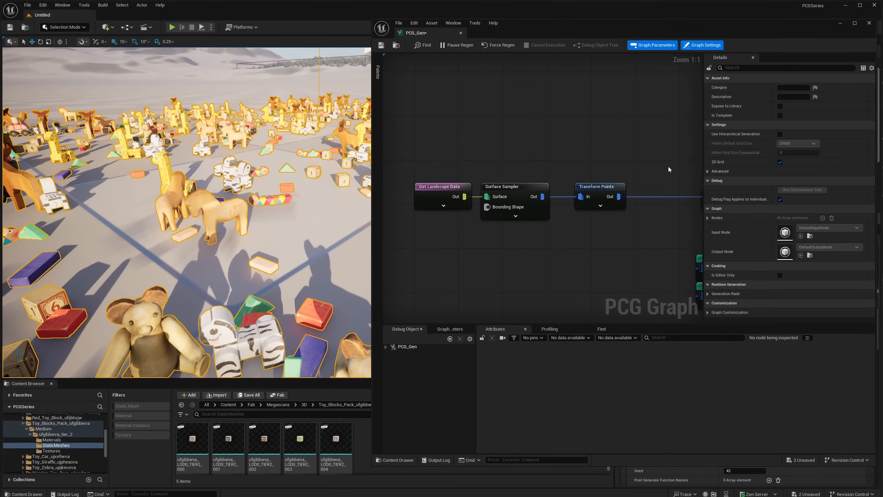
- Review the settings of the Static Mesh Spawner, Get Landscape Data and Surface Sampler nodes in the graph
right_drag(670, 168, 663, 174)
drag(664, 170, 710, 212)
drag(656, 198, 611, 198)
right_drag(611, 199, 704, 211)
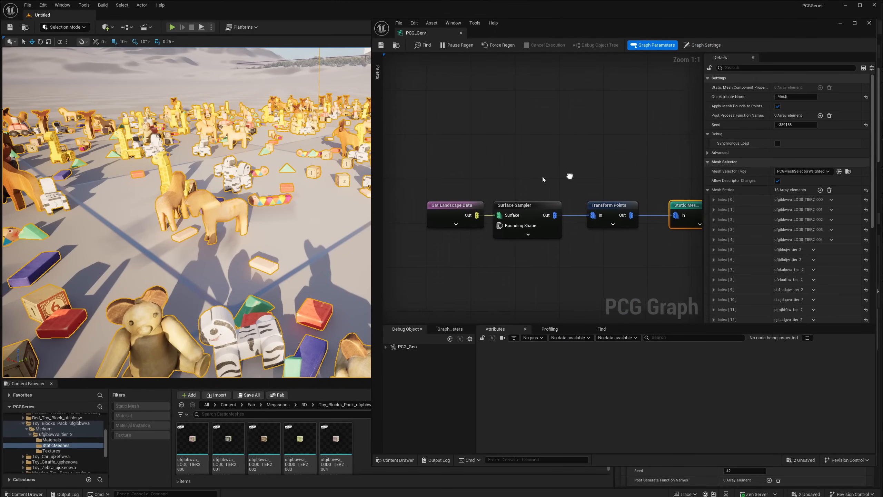
click(458, 205)
click(512, 230)
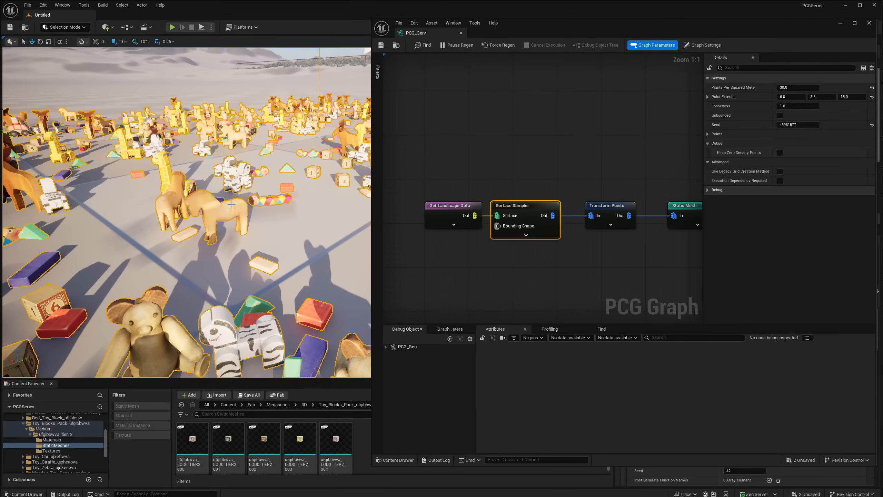
- Set the Transform Points node's Offset Min to 0 on all three axes
click(609, 223)
right_drag(596, 252, 579, 257)
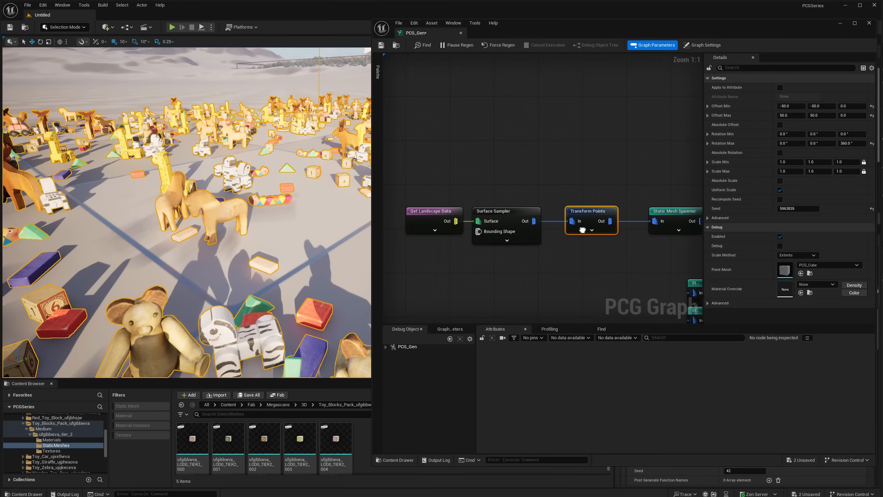
right_drag(569, 221, 541, 220)
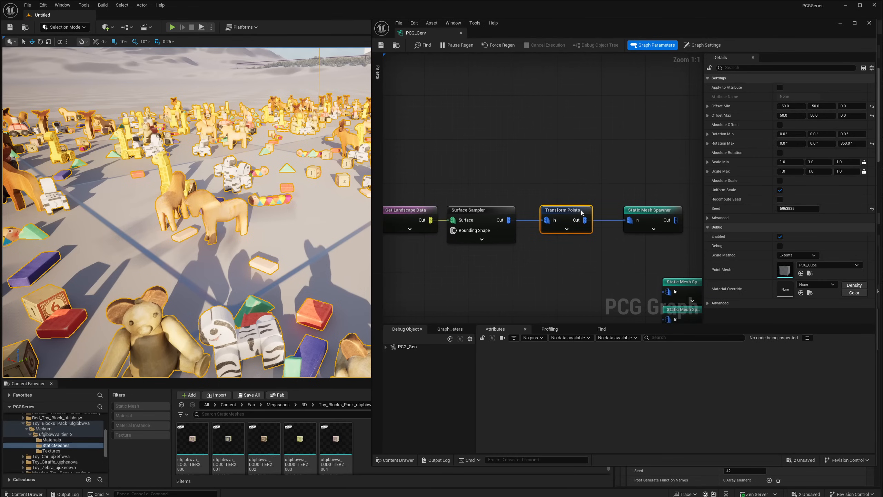
click(791, 106)
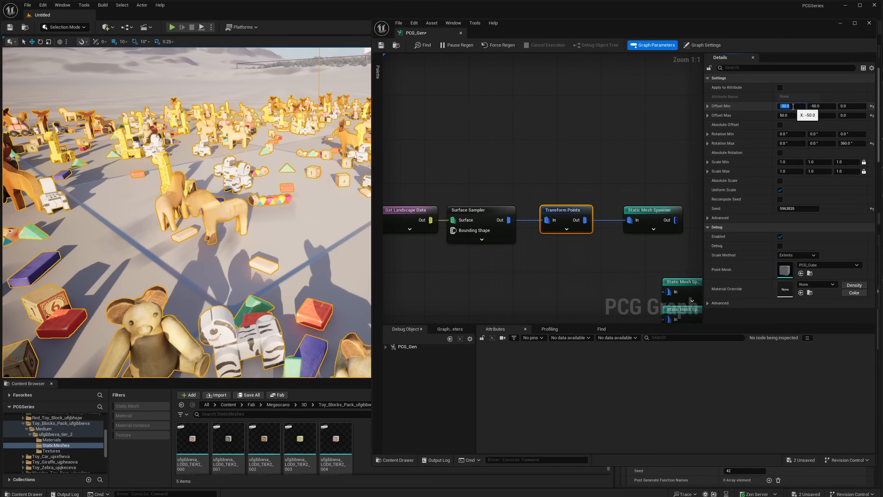
text(0)
key(Tab)
text(0)
key(Tab)
text(0)
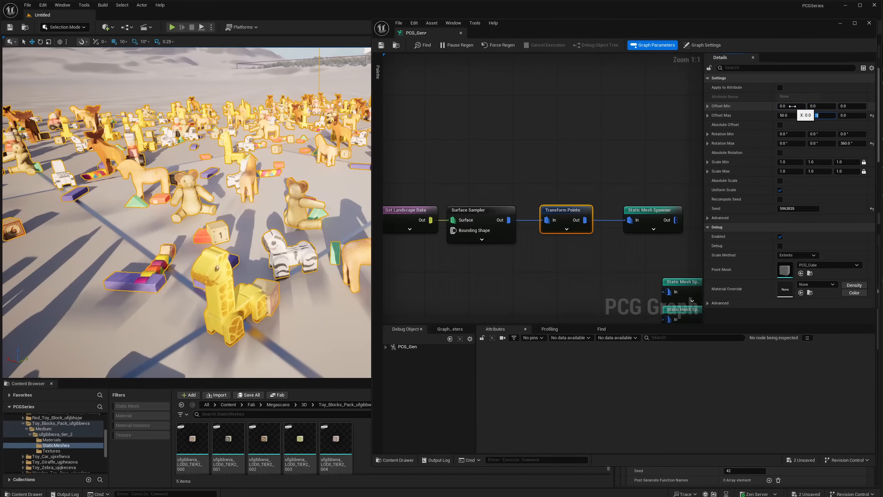
text(0)
- Set the Transform Points node's Offset Max to 0 on all axes and its Rotation Max Z to 0°
key(Tab)
text(0)
key(Tab)
text(0)
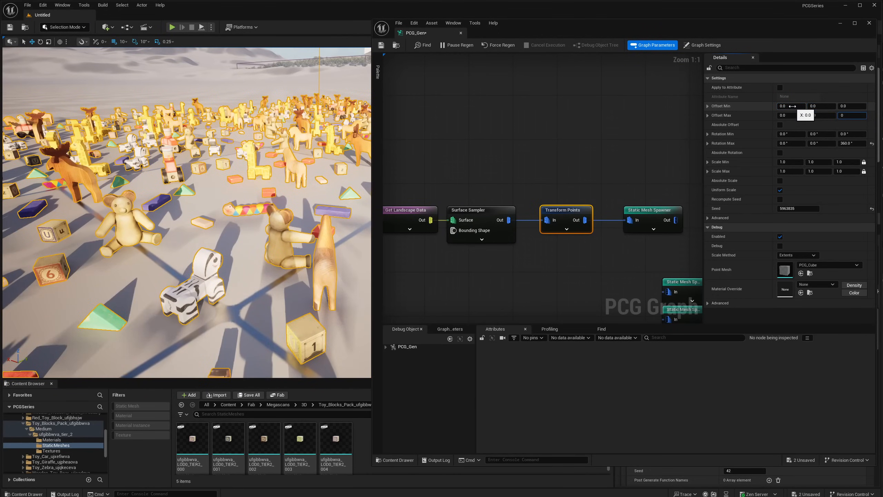
key(Tab)
key(Tab)
text(0)
key(Return)
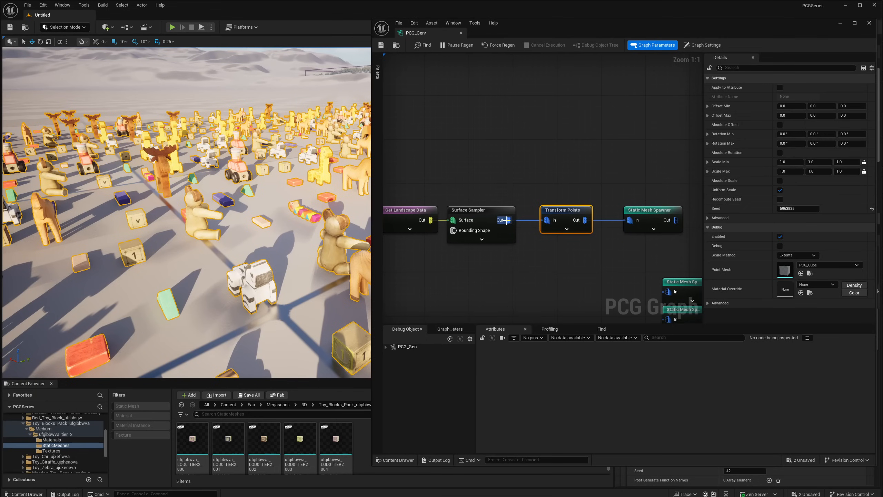
- Examine the Static Mesh Spawner's mesh entries and the toys it places in the level
click(652, 231)
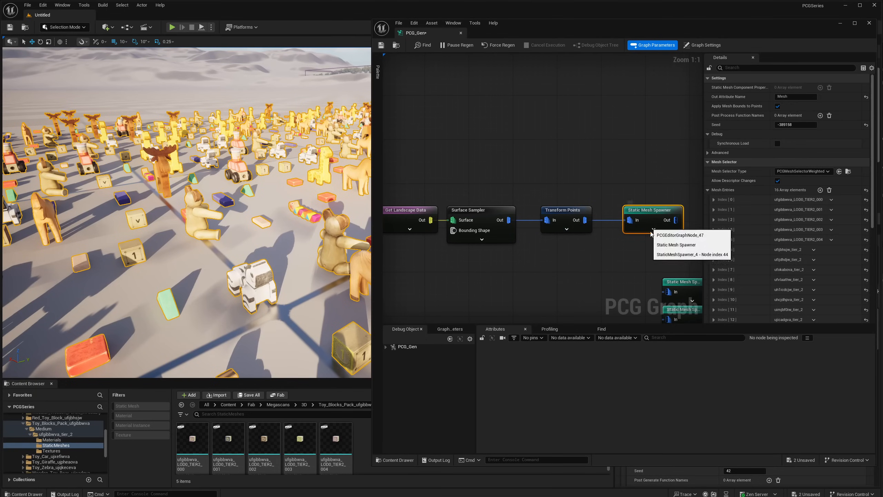
right_drag(562, 246, 584, 257)
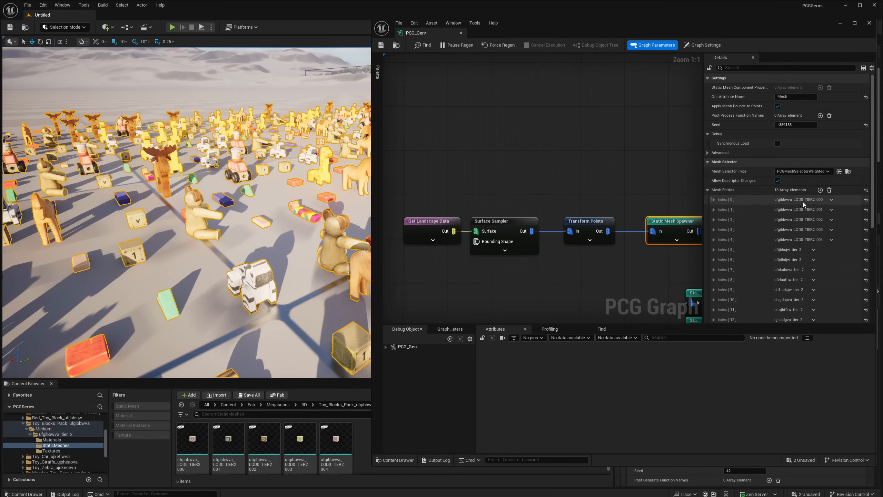
right_drag(208, 271, 146, 259)
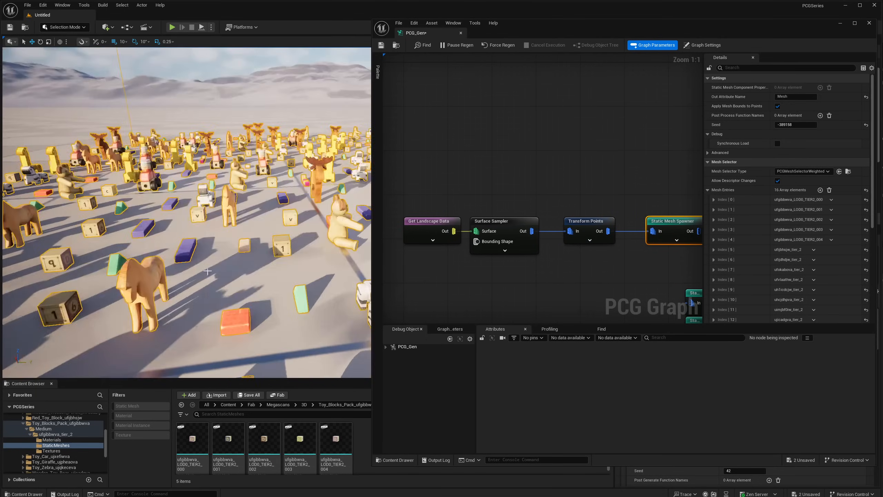
right_drag(217, 279, 169, 292)
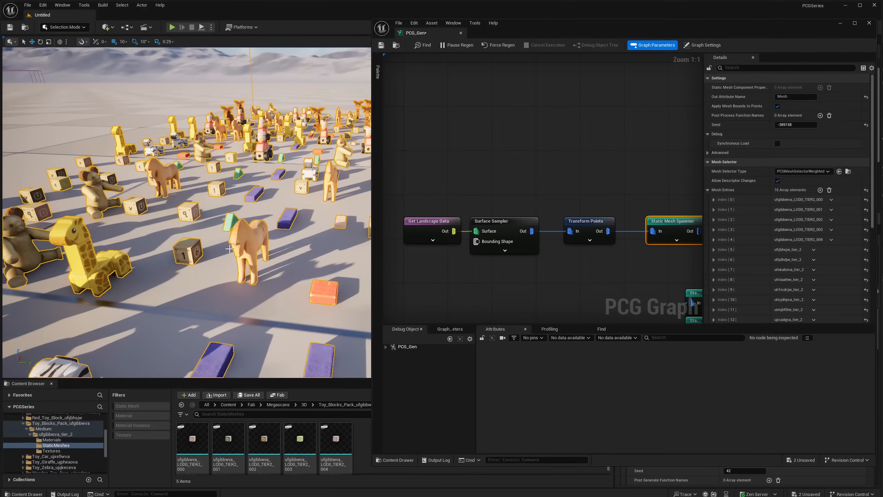
right_drag(502, 178, 508, 169)
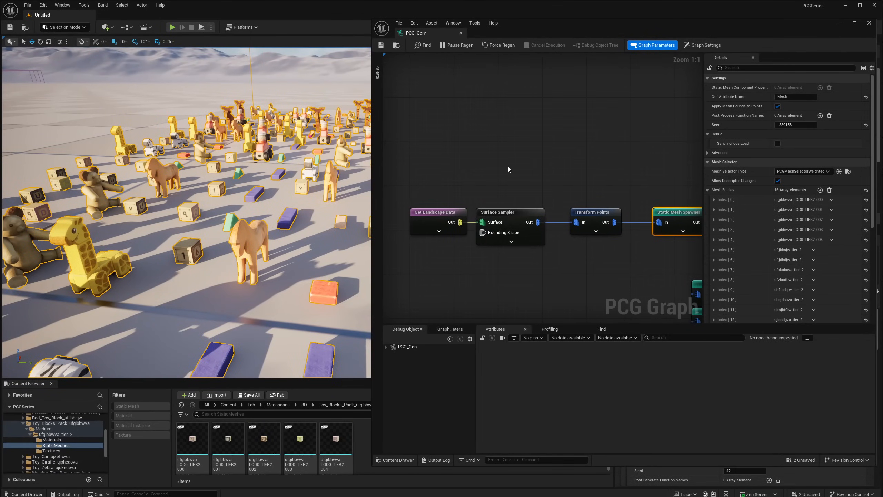
- Inspect the Surface Sampler node and examine the attributes of its output points
click(508, 213)
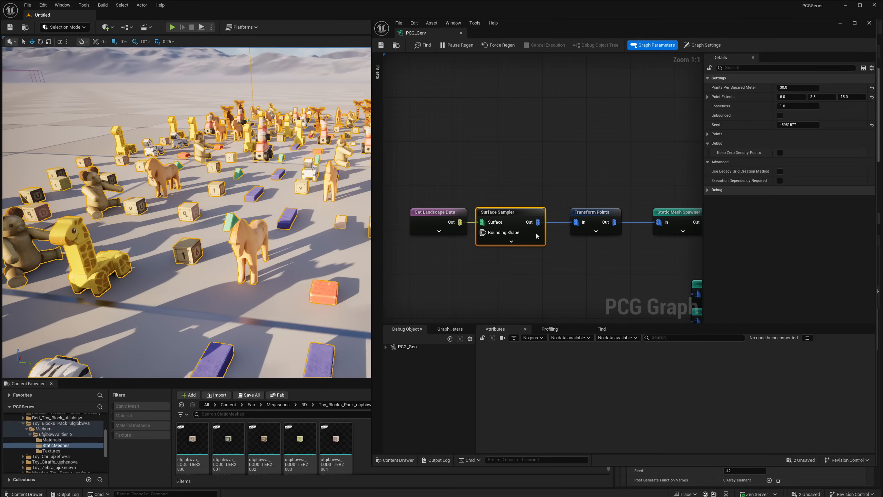
right_click(517, 211)
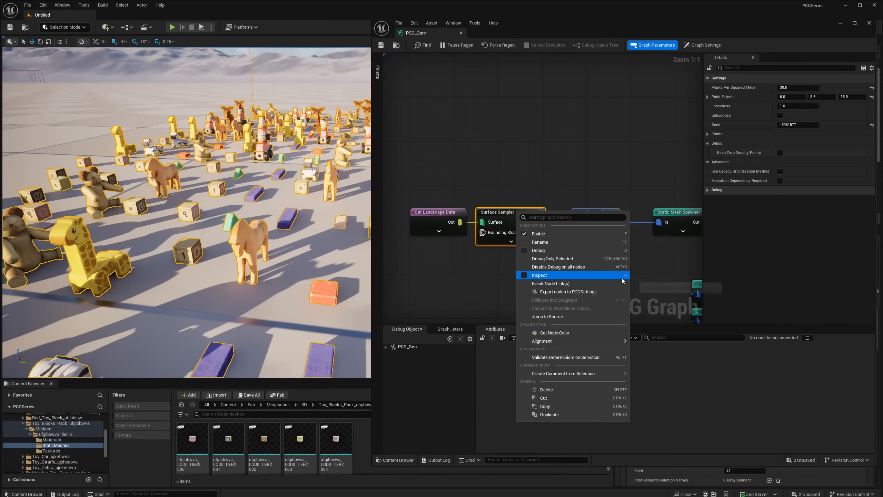
click(513, 222)
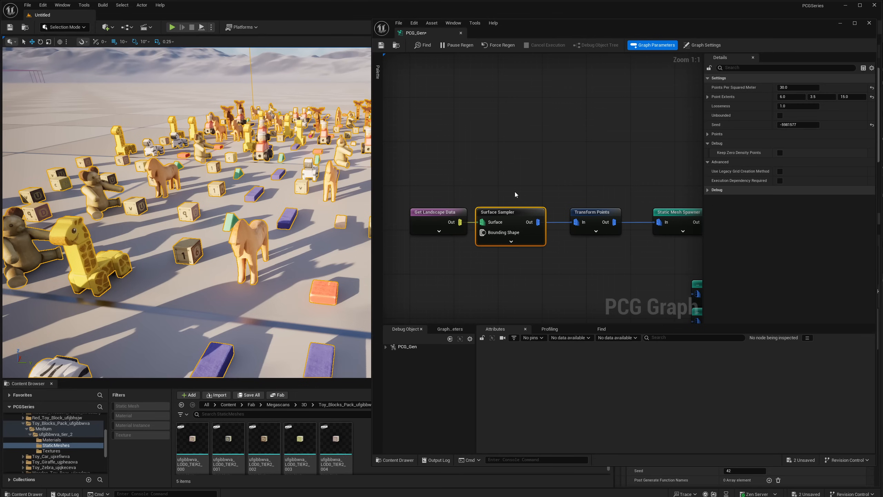
key(a)
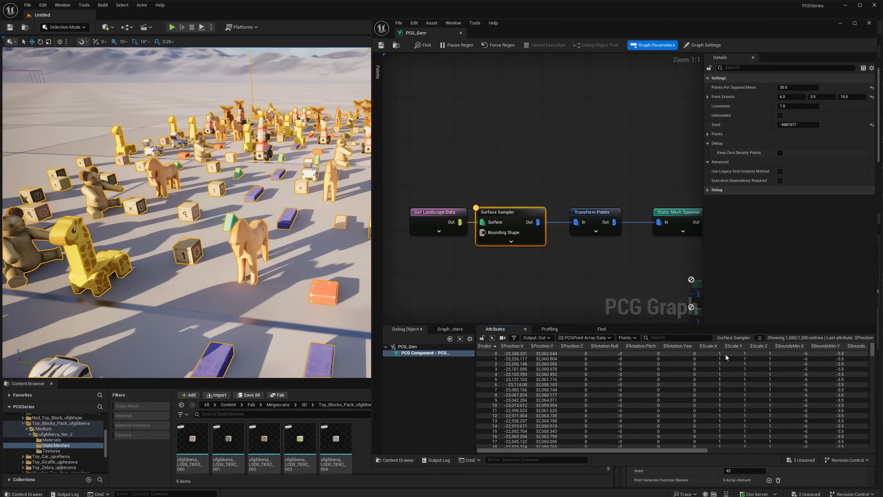
drag(678, 452, 658, 446)
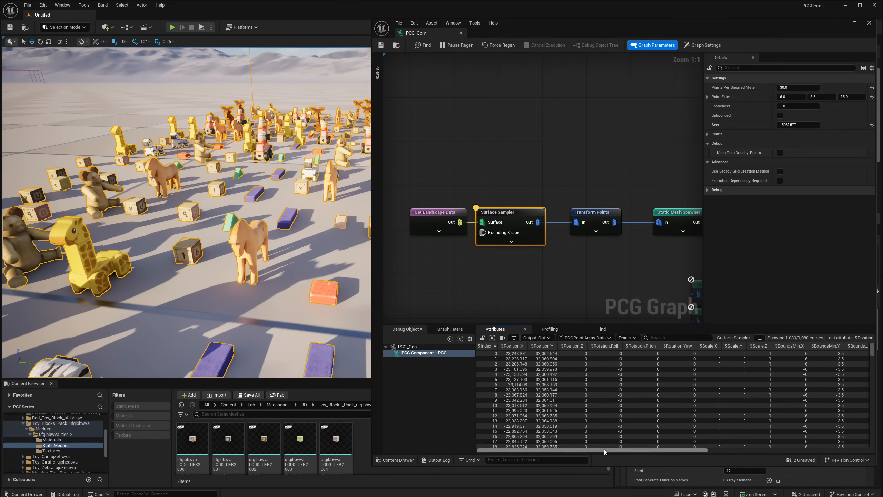
drag(702, 450, 637, 442)
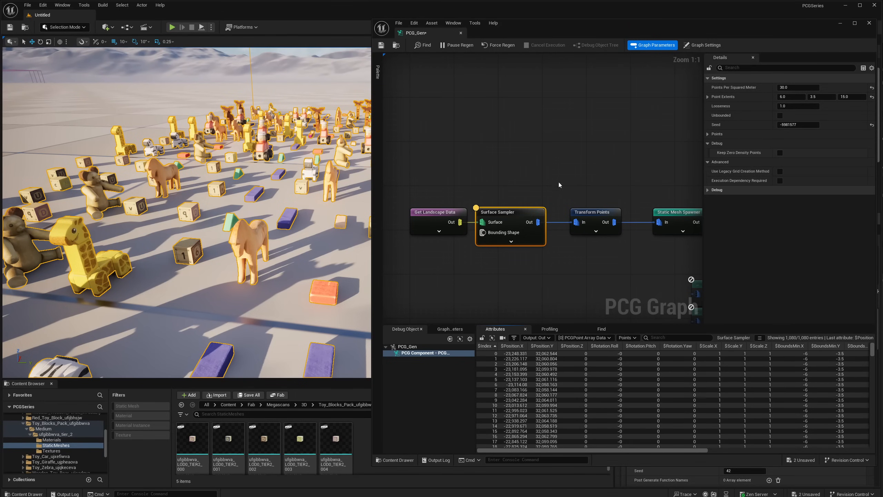
- Delete the Transform Points node and connect the Surface Sampler's output directly to the Static Mesh Spawner
click(593, 213)
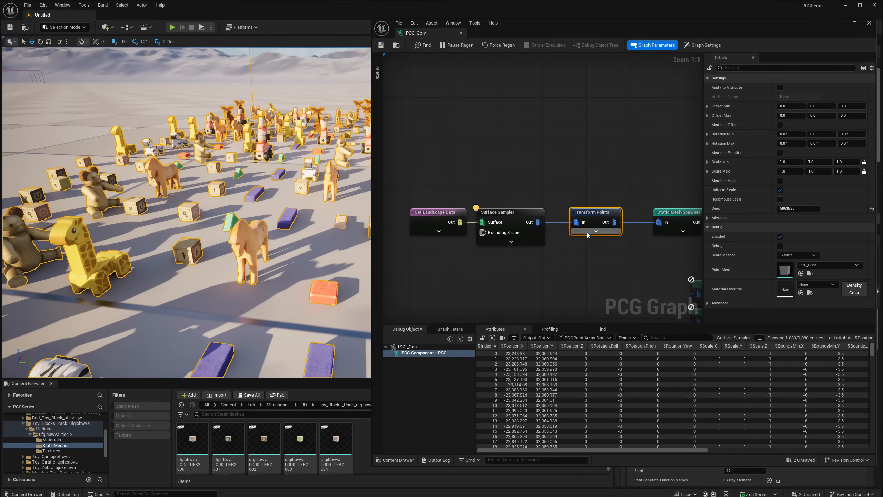
key(Delete)
drag(538, 222, 631, 215)
right_drag(296, 237, 278, 249)
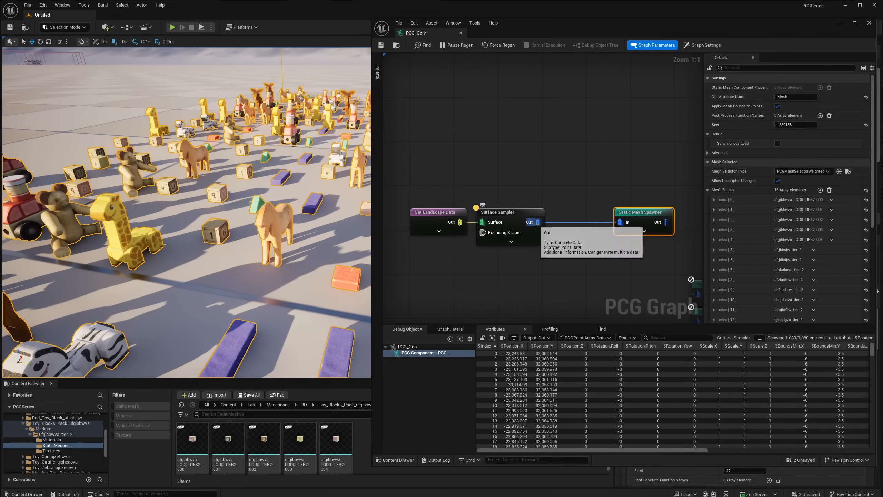
- Add a Transform Points node after the Surface Sampler and route it into the Static Mesh Spawner in place of the direct link
drag(530, 223, 562, 245)
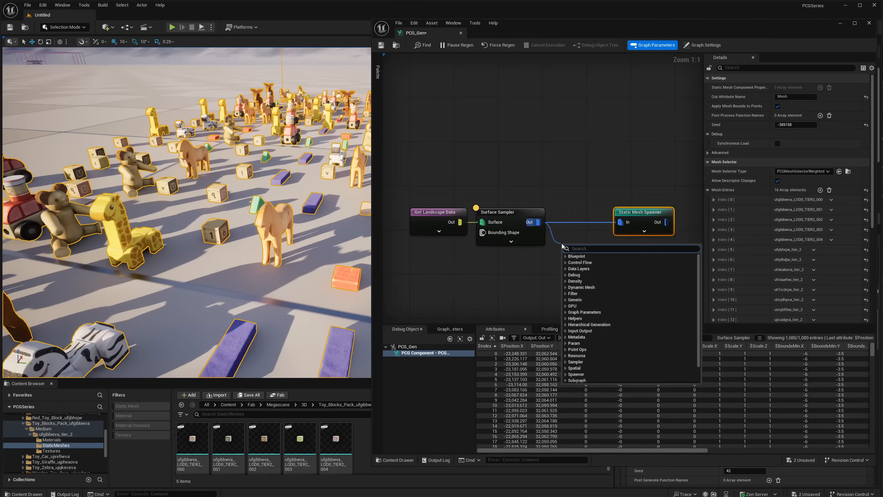
text(transform p)
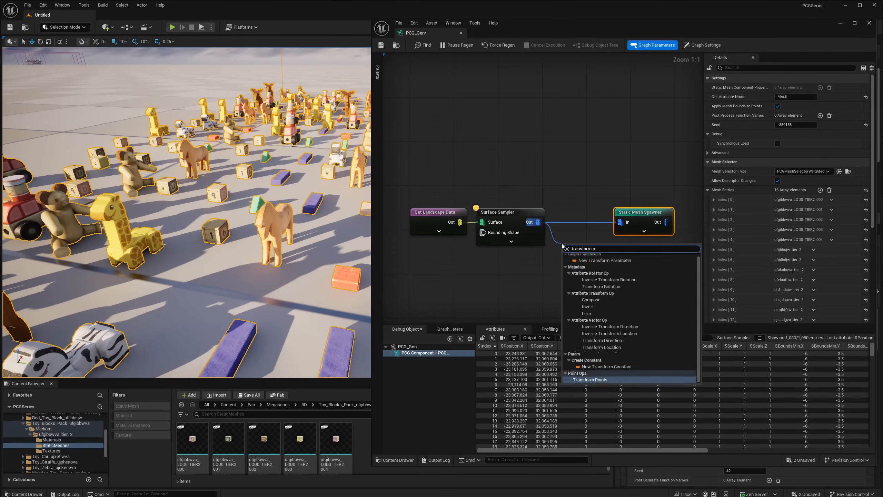
text(o)
key(Return)
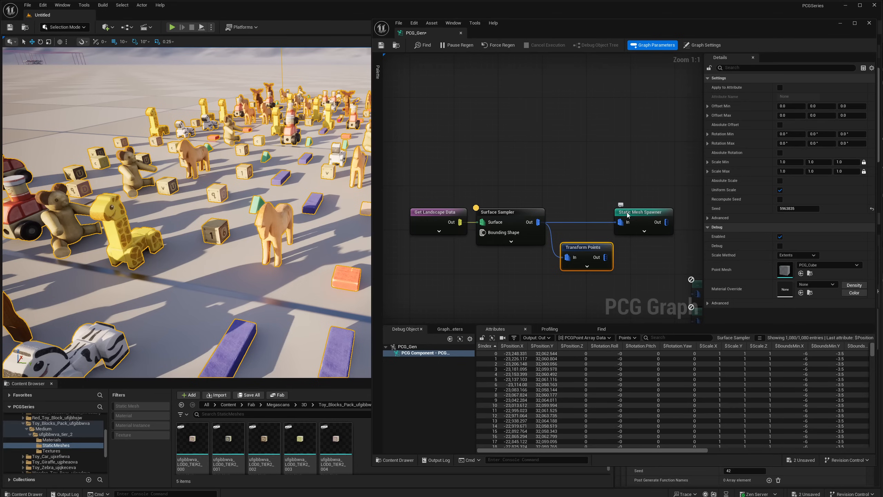
drag(628, 215, 652, 214)
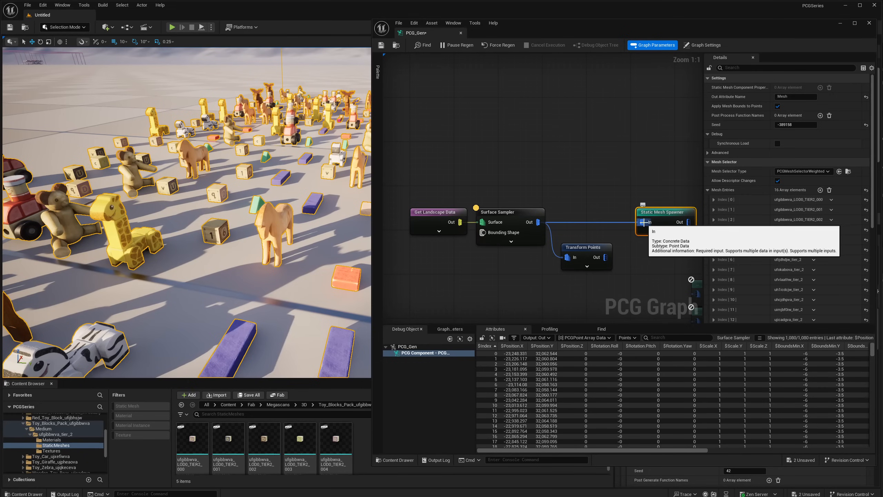
alt+click(644, 222)
drag(578, 253, 645, 223)
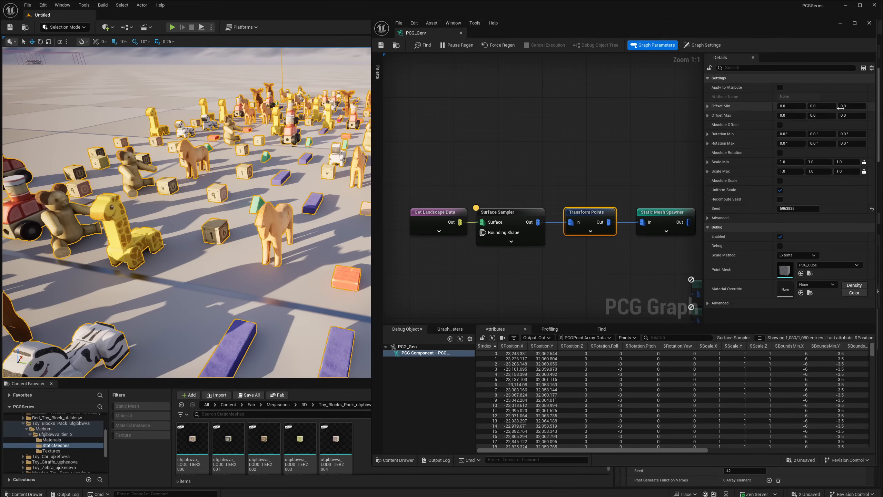
- Set the new Transform Points node's Offset Max Z to 10
click(865, 114)
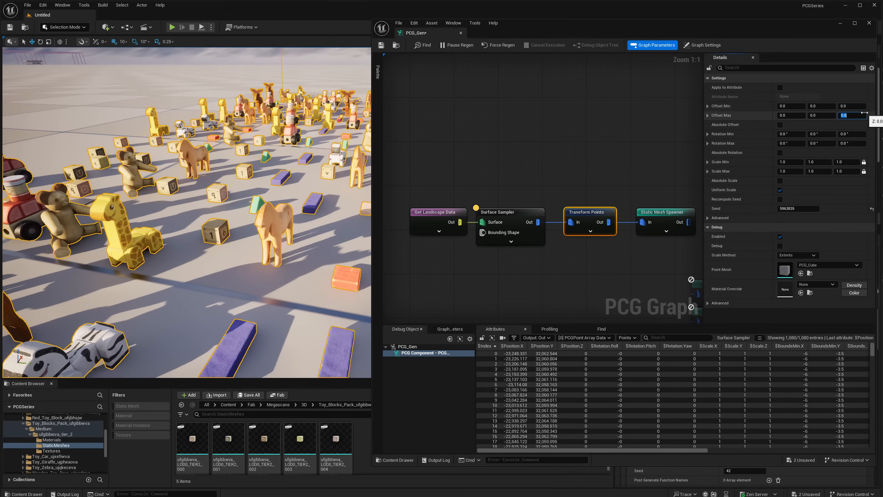
key(Return)
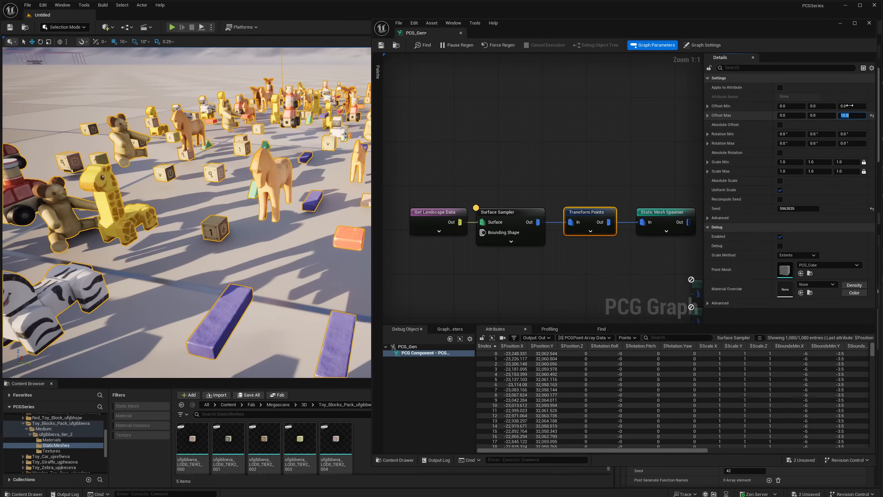
- Examine the vertical placement of the toys relative to the ground from low, close viewpoints in the level
key(s)
right_drag(212, 195, 210, 176)
key(w)
right_drag(187, 212, 282, 248)
key(d)
key(a)
key(d)
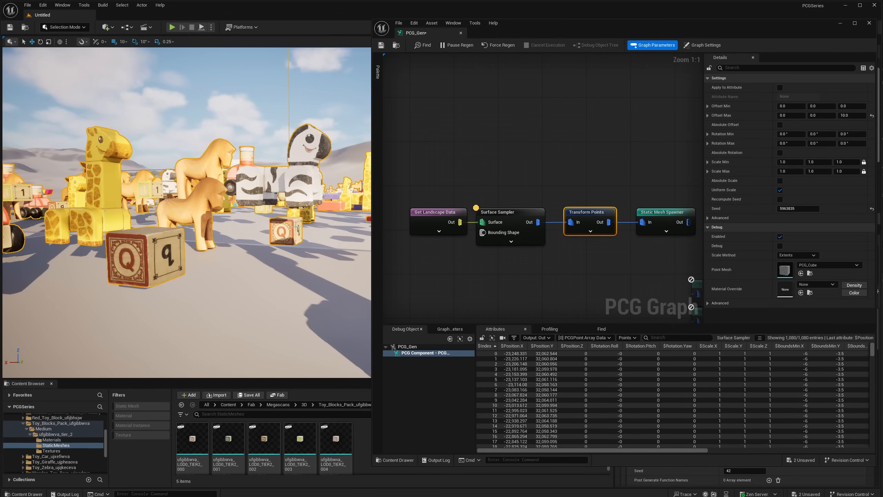
key(d)
right_drag(322, 256, 298, 269)
key(s)
key(d)
key(d)
key(w)
key(d)
key(d)
key(s)
key(w)
- Set the Transform Points node's Offset Min Z to -10
key(d)
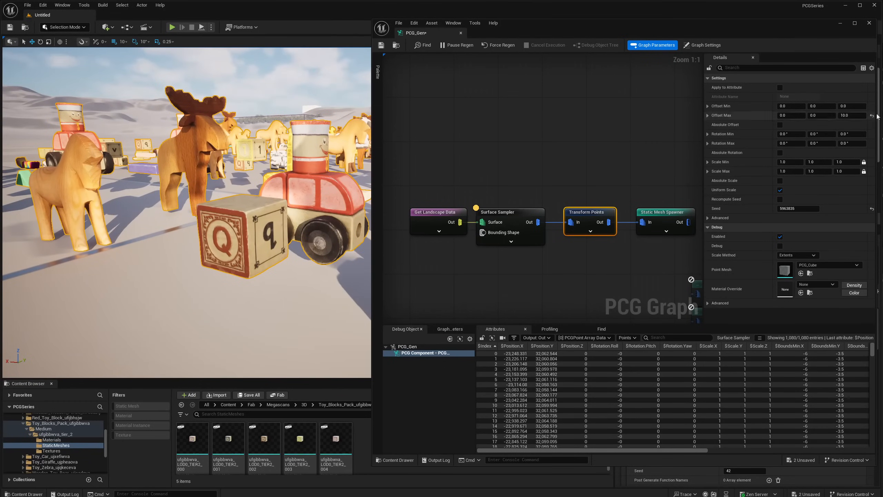
text(-10)
key(Return)
right_drag(292, 164, 139, 169)
key(w)
key(s)
key(w)
key(d)
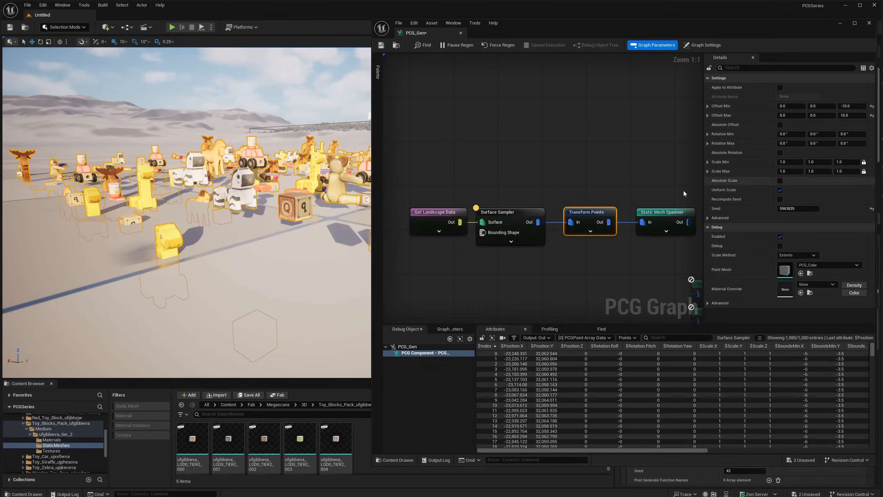
- Compare the Z positions of the Surface Sampler's points with those output by Transform Points by inspecting the latter node
click(497, 210)
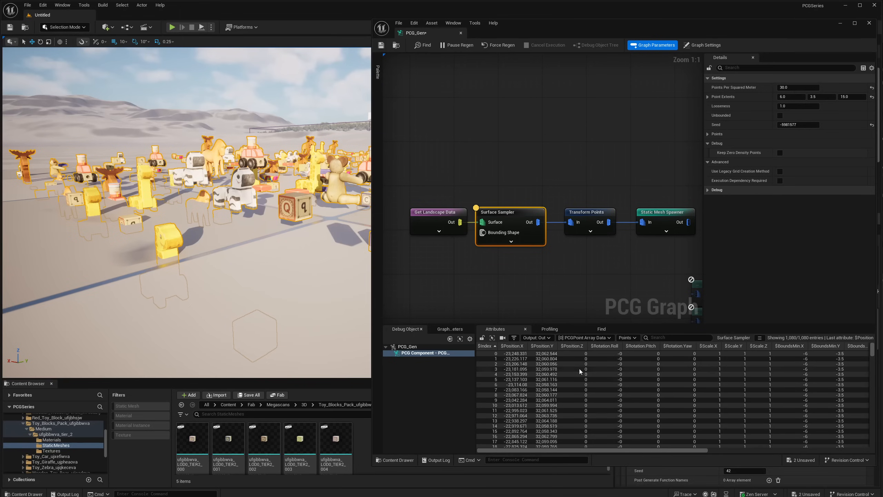
drag(584, 182, 592, 261)
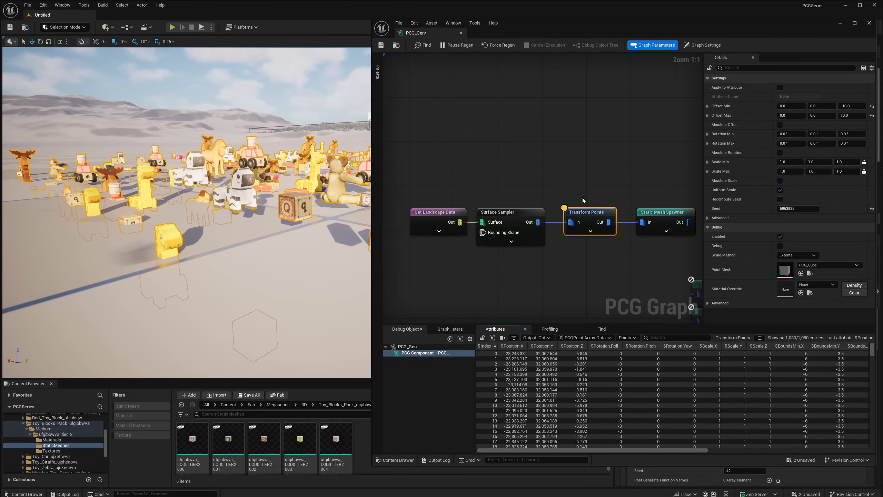
- Set the Transform Points node's Offset Min Z to 0 and sort its output points by Z position, ascending and descending
mouse_move(593, 220)
mouse_down()
mouse_move(593, 179)
mouse_move(585, 214)
mouse_move(597, 213)
mouse_up()
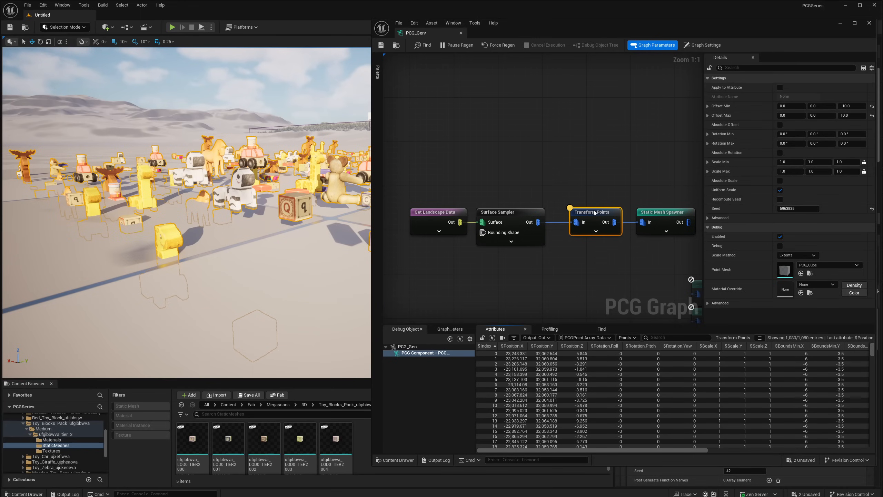
drag(594, 213, 588, 214)
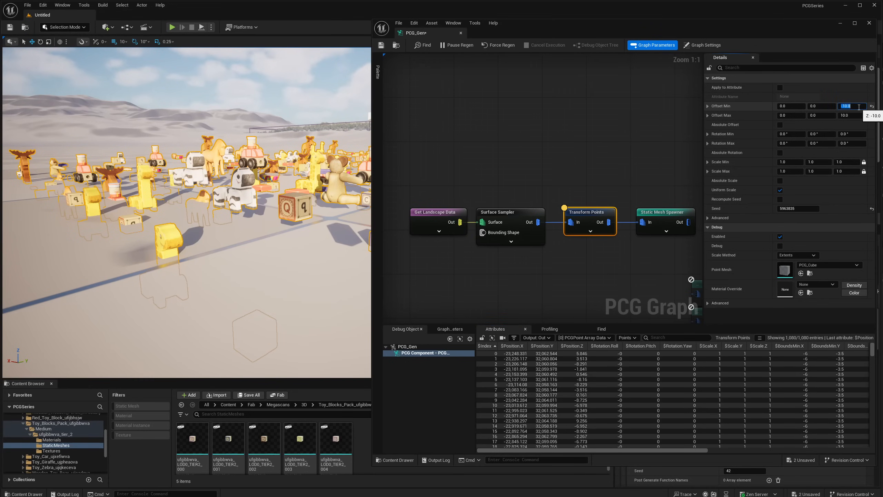
key(Return)
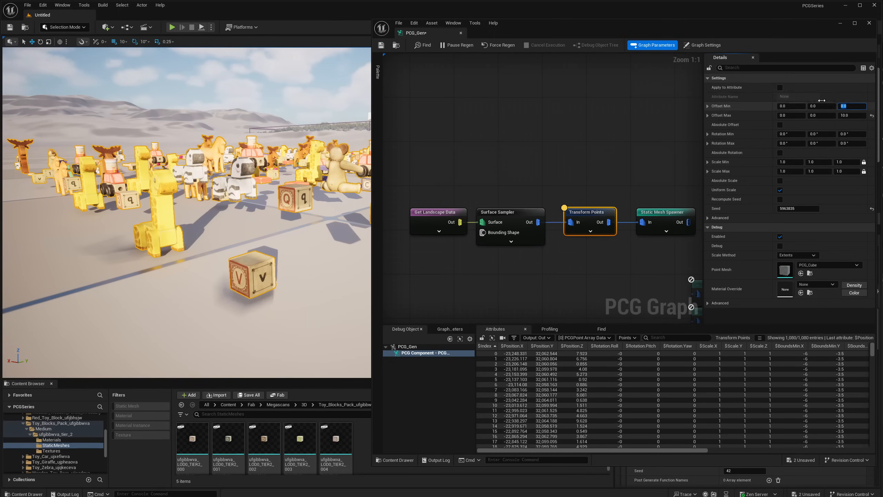
click(572, 346)
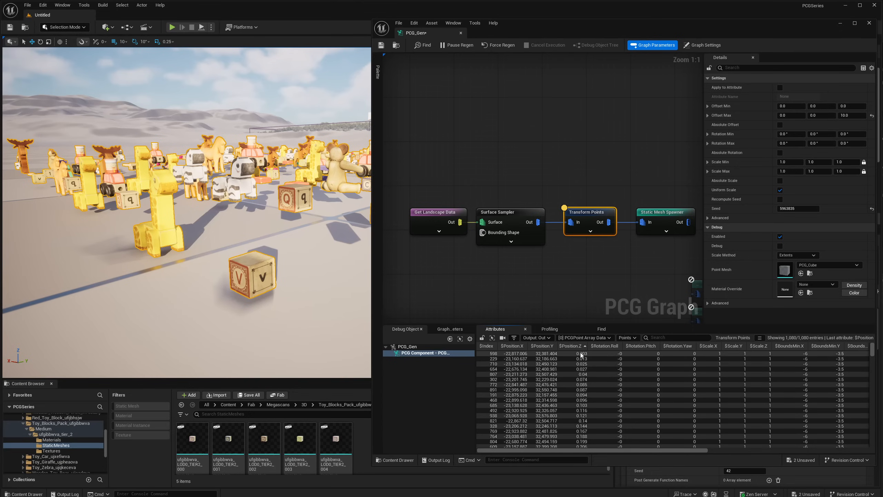
click(577, 346)
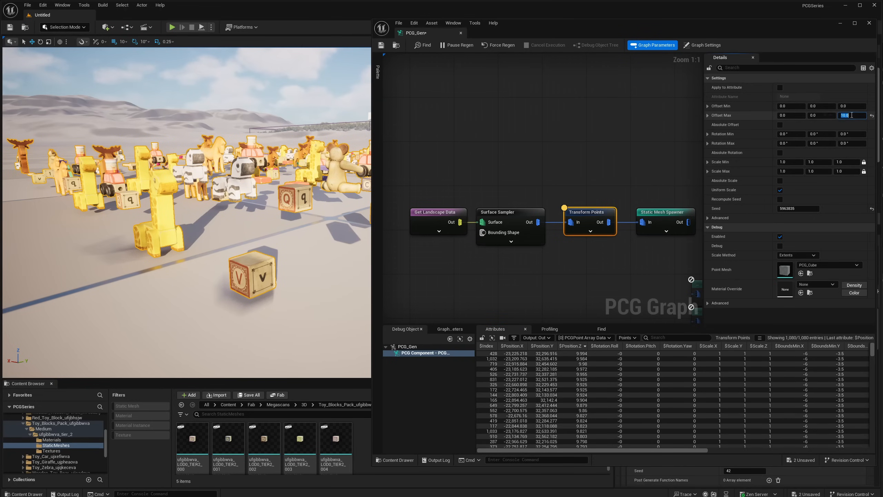
- Set the Transform Points node's Offset Max to 50, 50, 0 and its Offset Min X and Y to -50
click(848, 116)
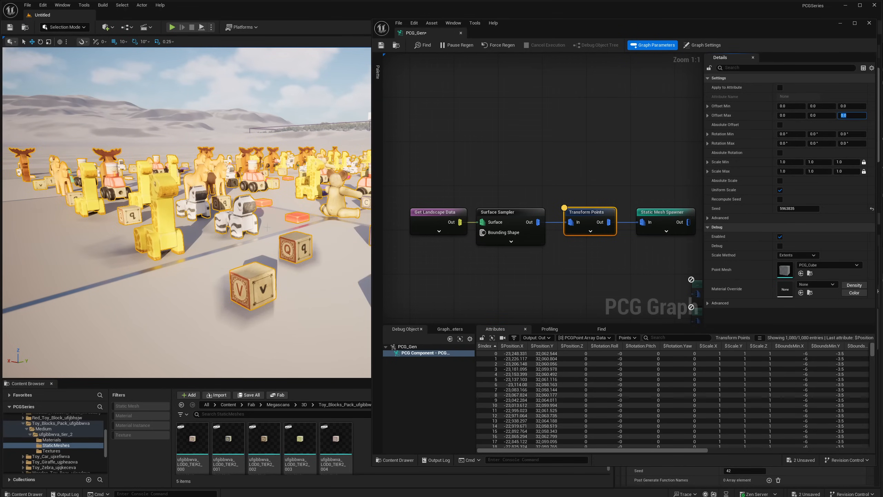
right_drag(183, 233, 153, 235)
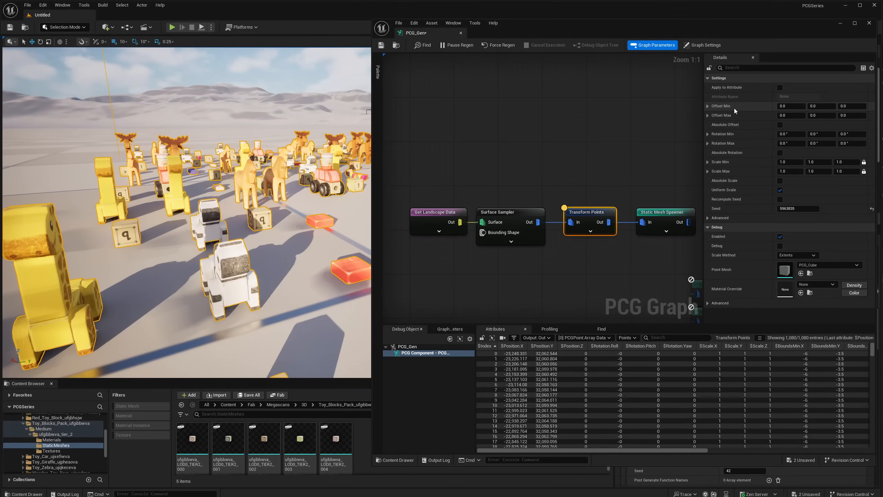
click(792, 106)
text(-50)
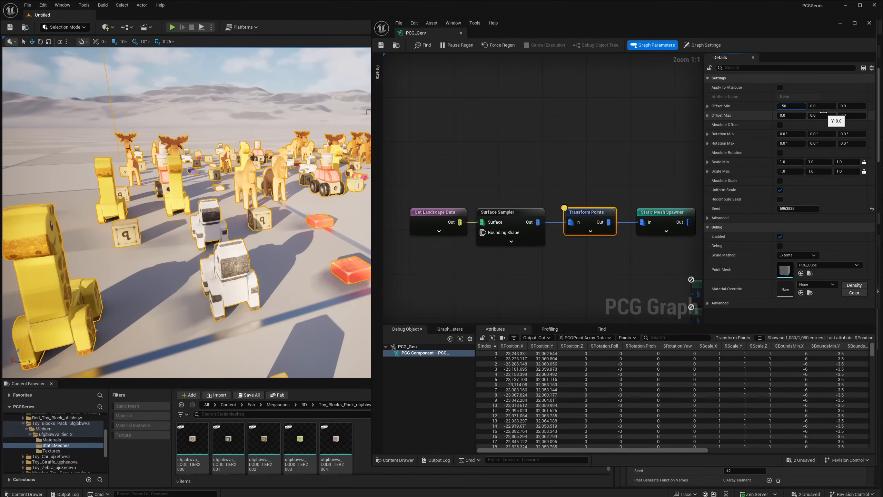
key(Tab)
key(Return)
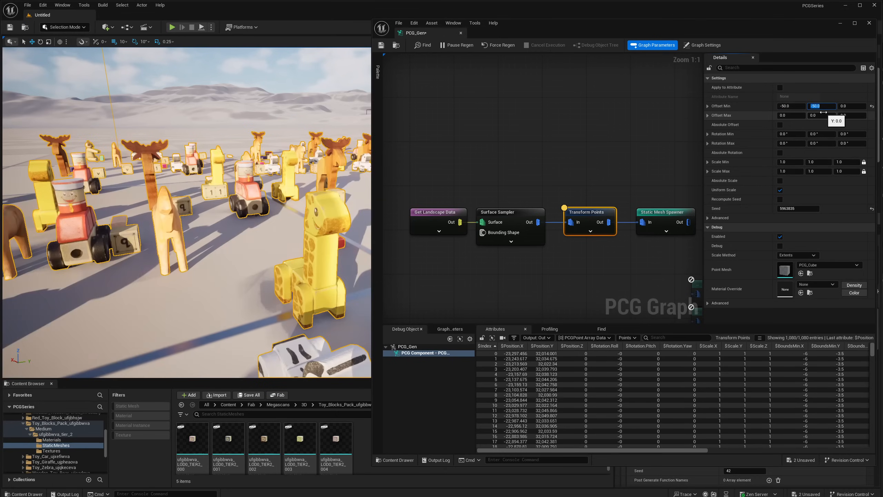
text(50)
key(Return)
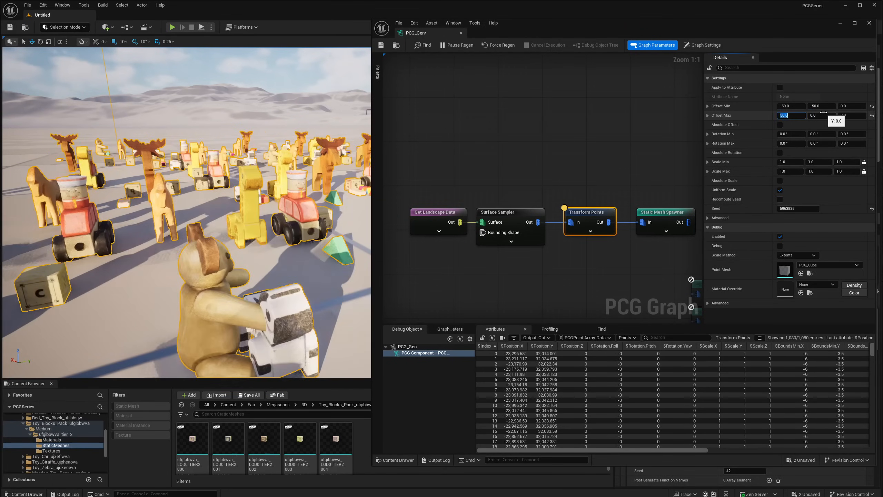
key(Return)
- Examine the horizontal scatter of the toys and the edges of their area from elevated viewpoints in the level
right_drag(215, 195, 228, 235)
key(s)
key(s)
key(s)
key(w)
key(a)
key(w)
key(s)
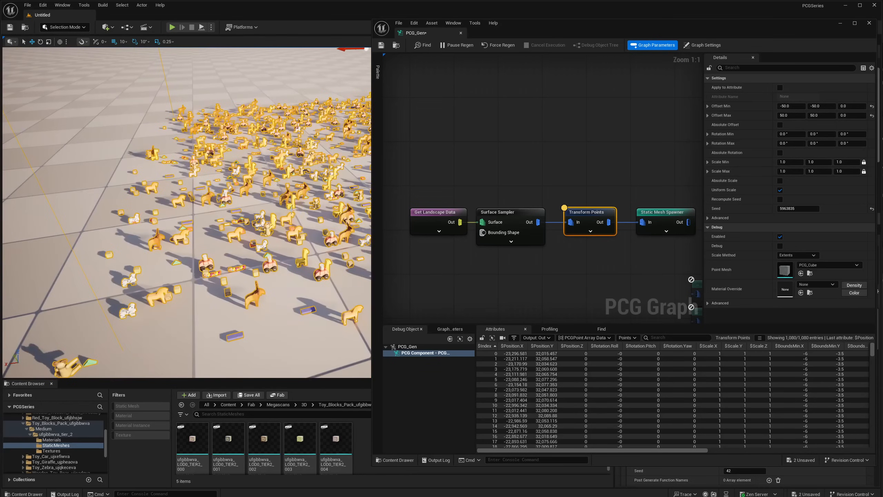
right_drag(312, 265, 344, 256)
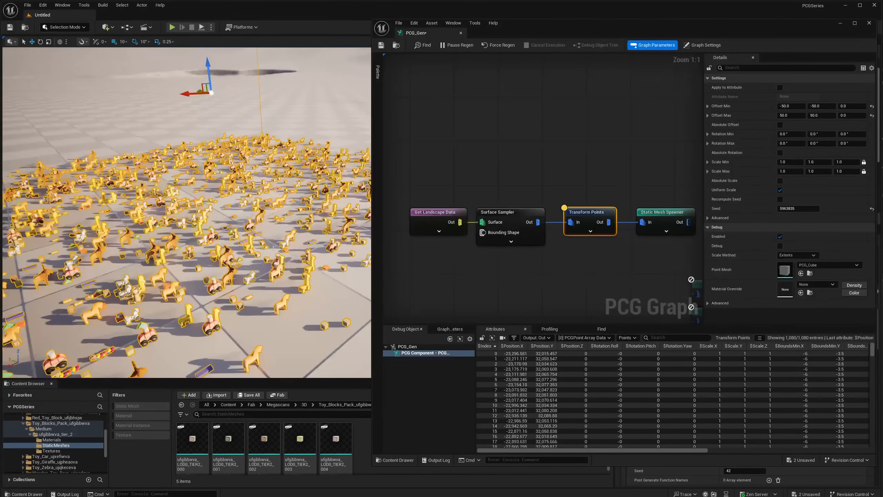
right_drag(274, 247, 235, 245)
key(d)
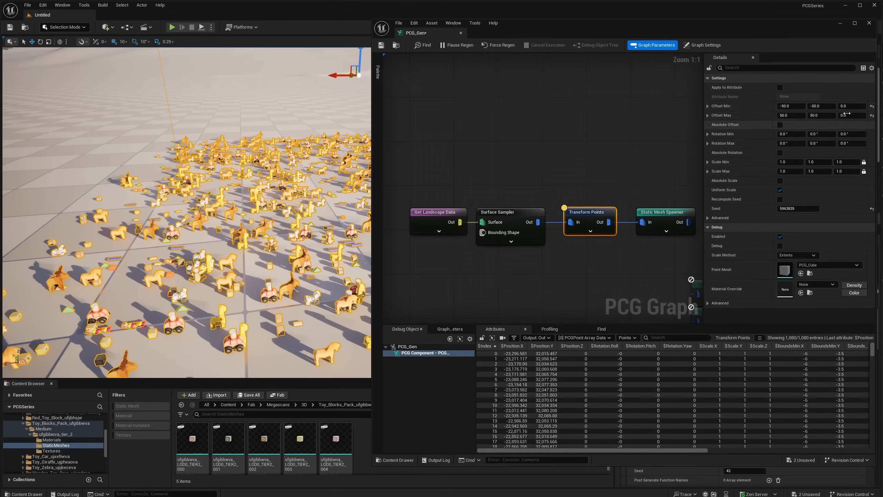
right_drag(278, 206, 247, 205)
key(w)
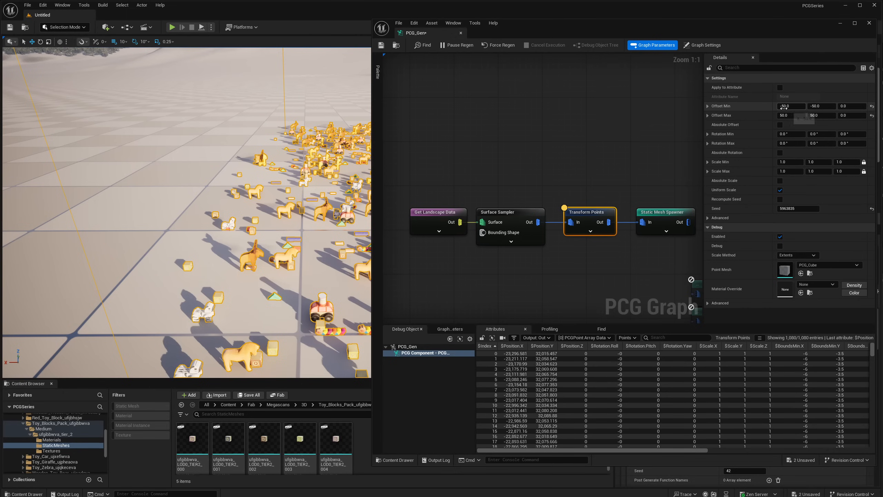
- Set the Transform Points node's Offset Min X to 0
click(785, 107)
text(0)
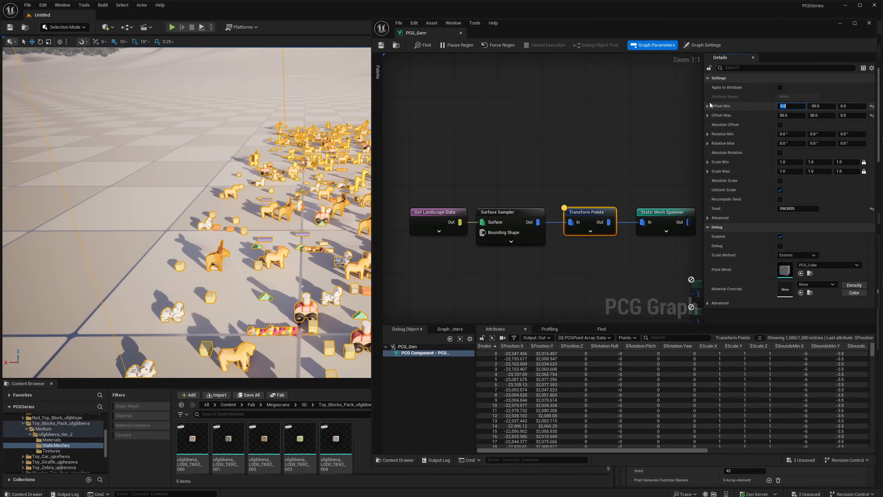
key(Return)
- Examine from high above how the scattered toys sit relative to the PCG volume's boundary with the one-sided X offset
key(s)
right_drag(187, 212, 232, 178)
key(a)
key(s)
key(w)
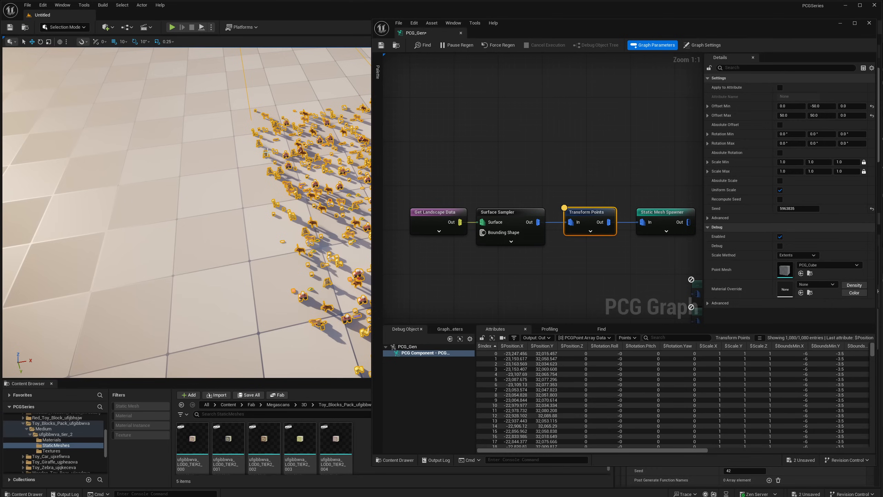
key(s)
right_drag(267, 153, 302, 150)
key(s)
key(w)
key(s)
key(s)
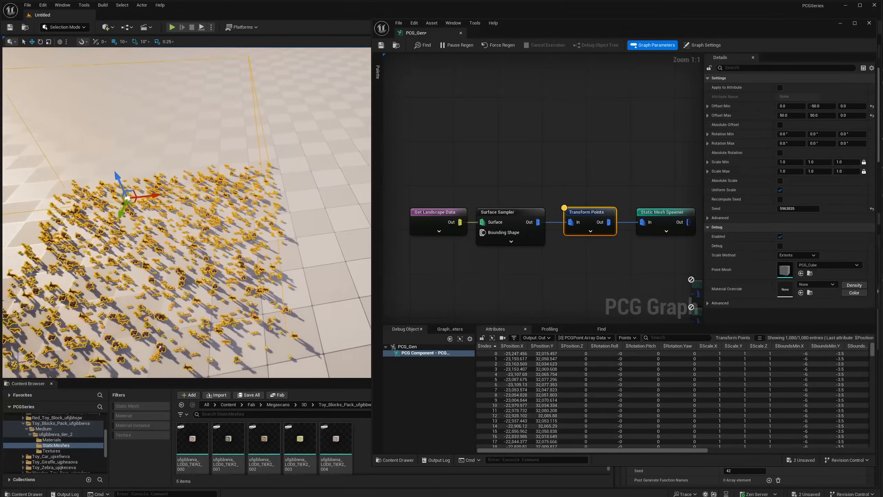
key(s)
right_drag(256, 241, 264, 242)
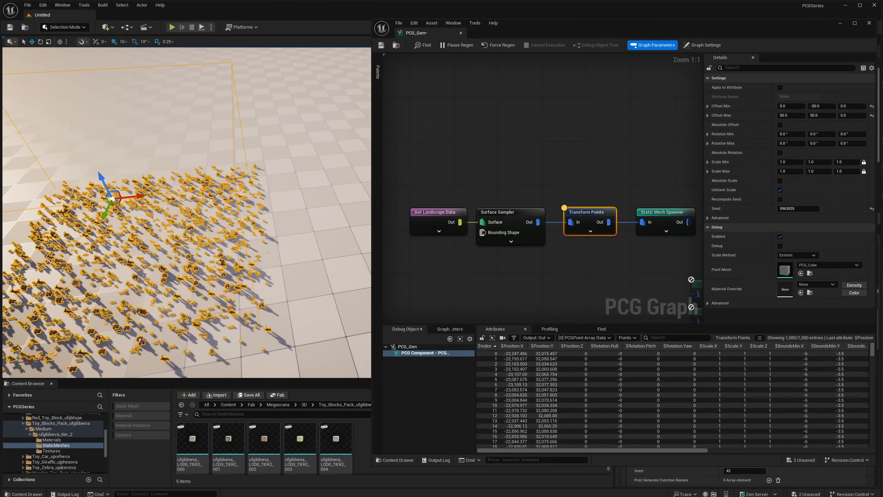
right_drag(236, 113, 217, 75)
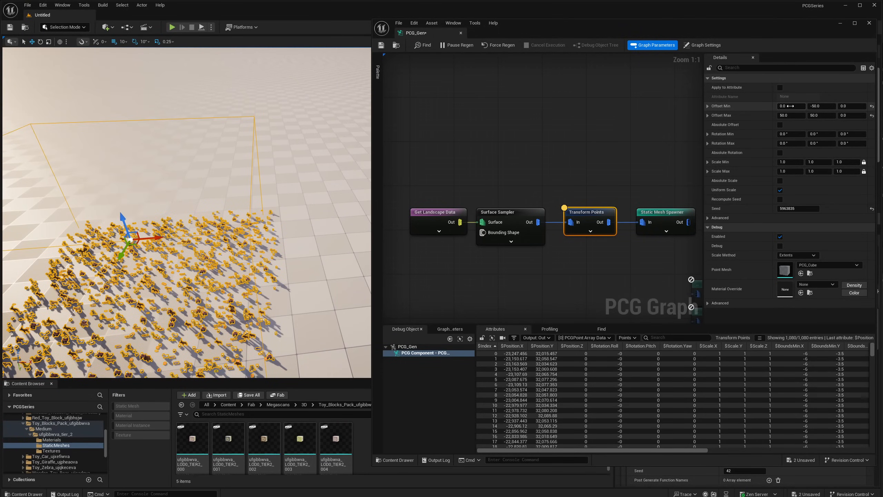
- Set the Transform Points node's Offset Min X back to -50 and view the toys within the volume
click(789, 107)
text(-50)
key(Return)
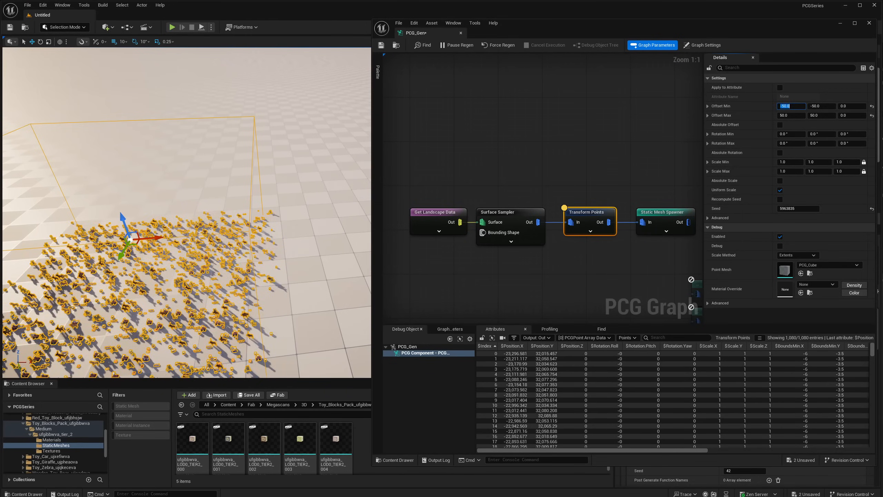
right_drag(127, 247, 75, 256)
right_drag(249, 263, 284, 256)
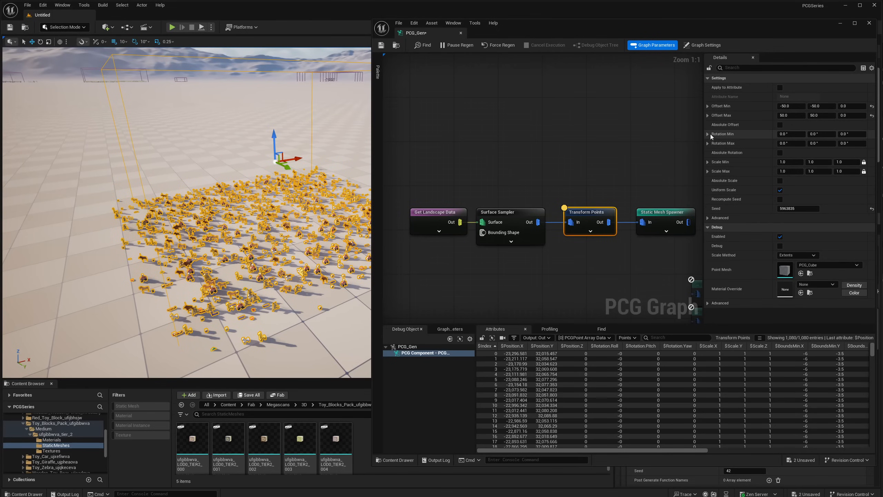
- Set the Transform Points node's Rotation Max Z to 360 degrees
key(w)
right_drag(278, 209, 217, 184)
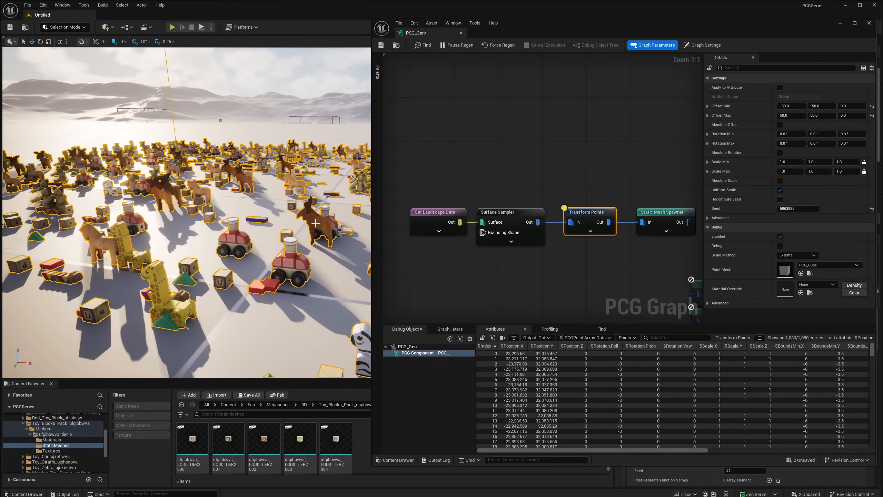
right_drag(315, 223, 334, 223)
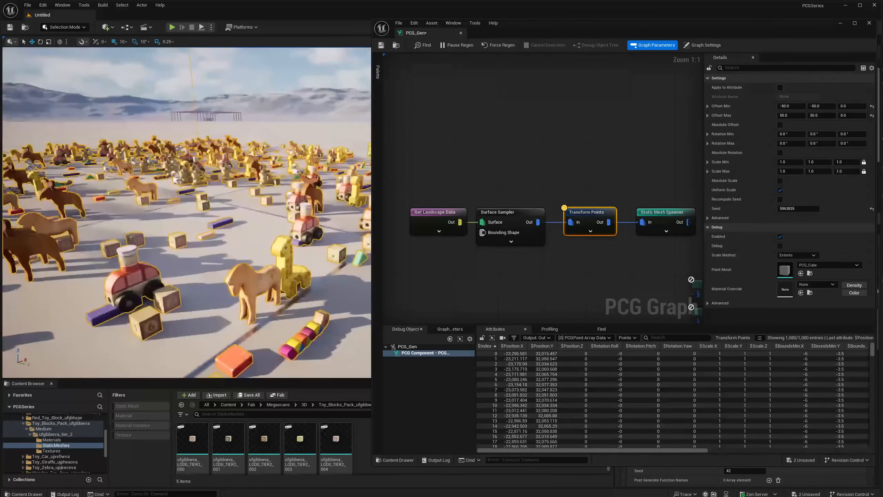
click(848, 134)
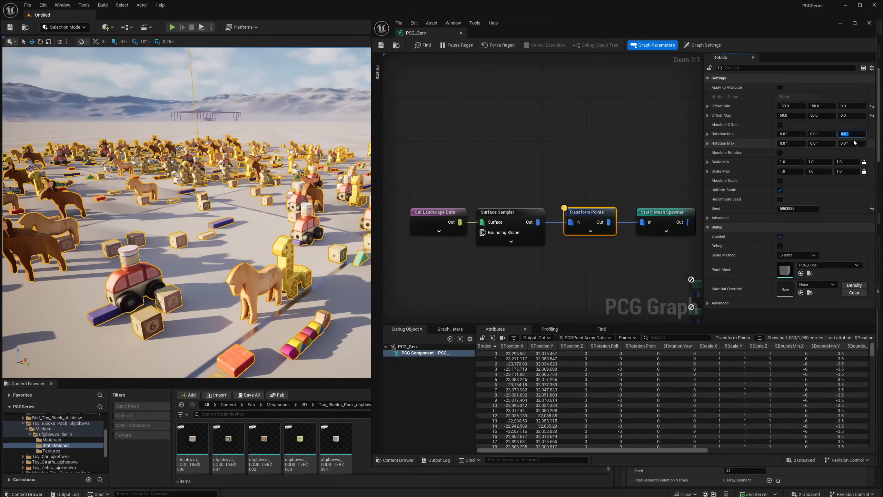
click(853, 143)
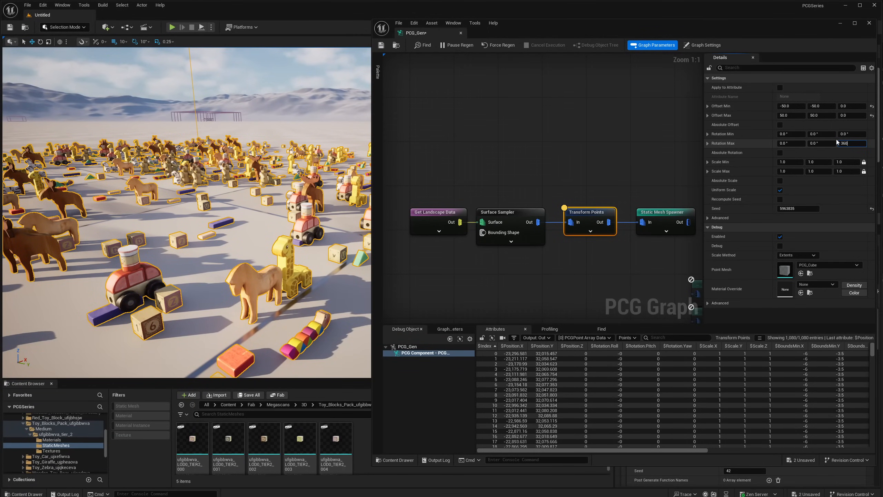
key(Return)
- Examine the toys' orientations in the level and sort the output points by Rotation Yaw, ascending and descending
right_drag(313, 209, 48, 196)
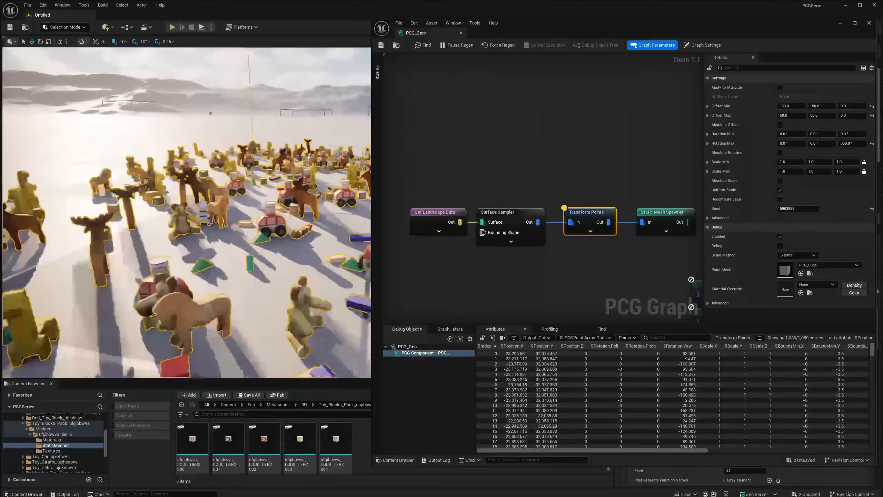
right_drag(146, 279, 193, 288)
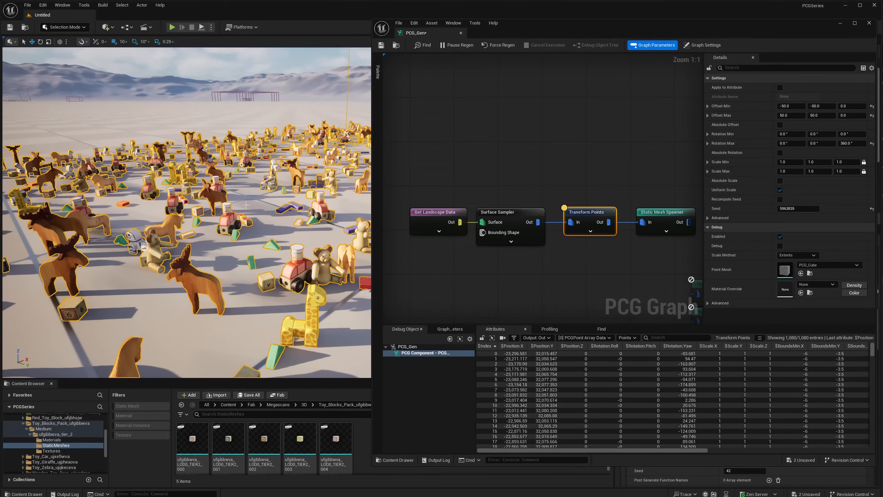
right_drag(223, 248, 176, 247)
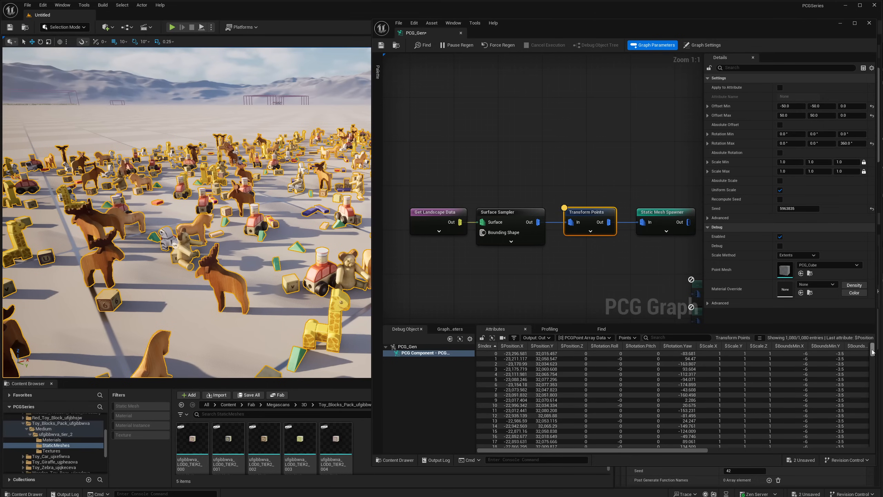
drag(872, 351, 812, 322)
click(677, 345)
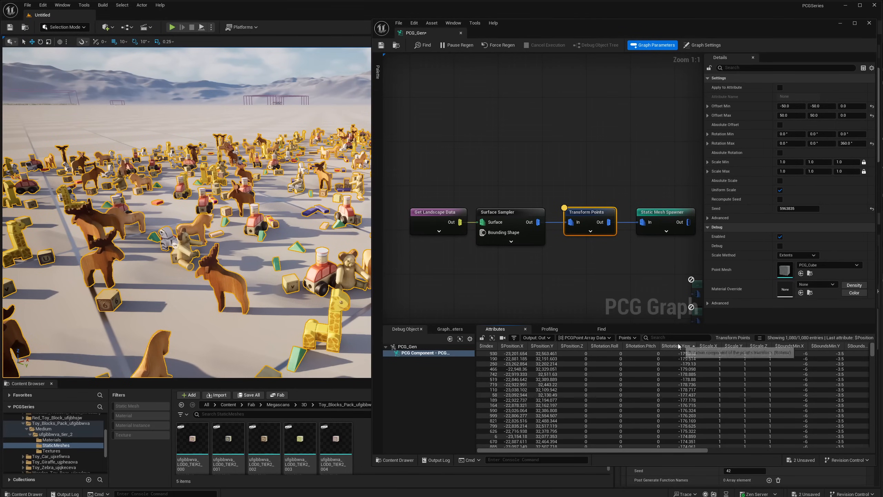
click(679, 345)
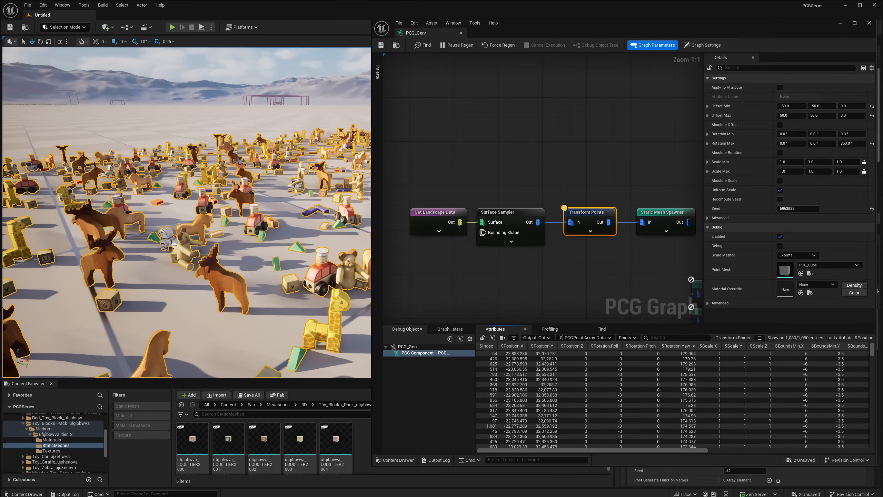
- Set the node's Rotation Max Z to 720 degrees and compare the lowest and highest Rotation Yaw values by sorting the points
click(853, 144)
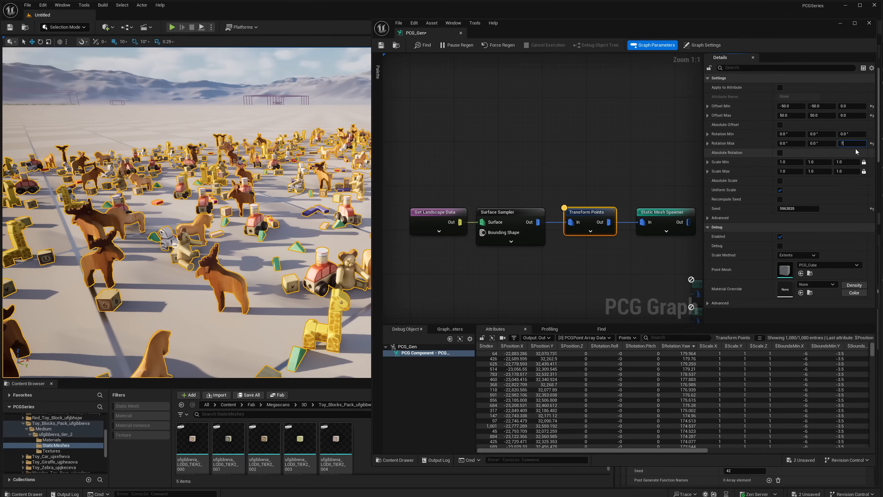
key(Return)
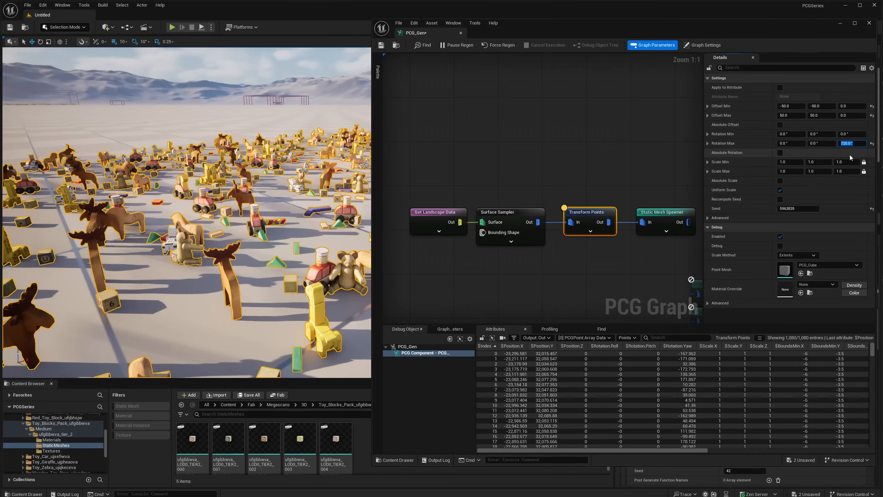
click(692, 347)
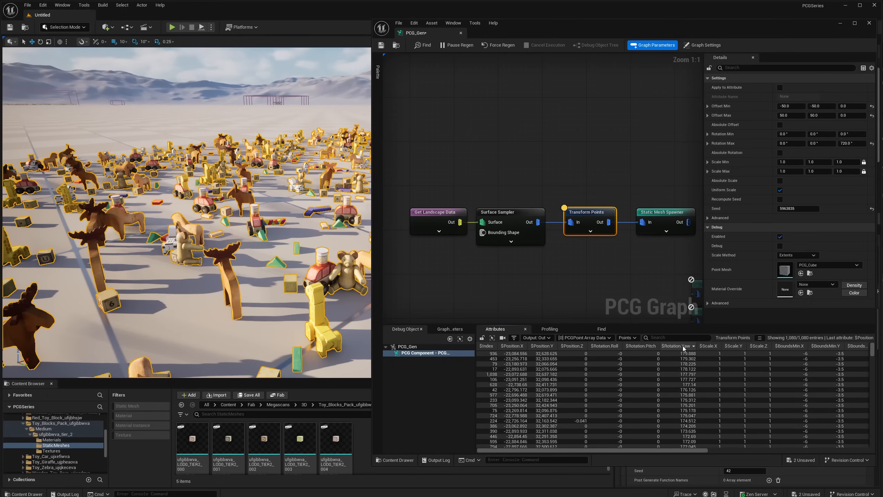
click(685, 347)
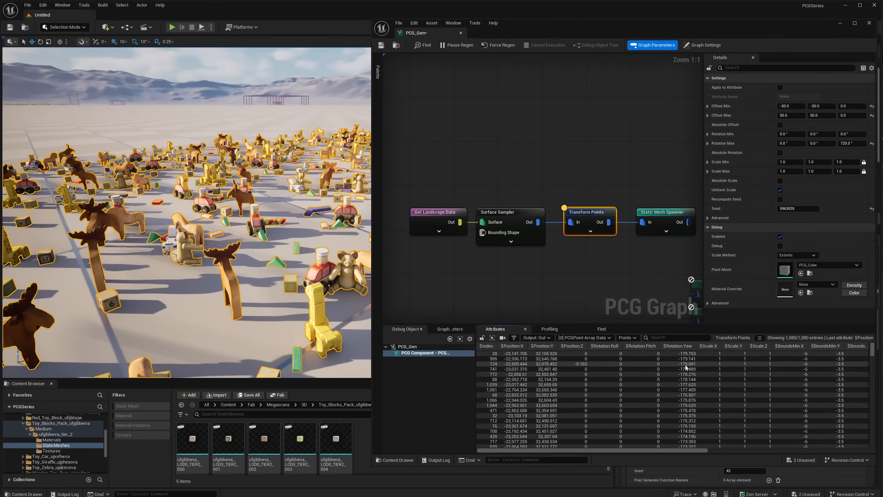
click(679, 345)
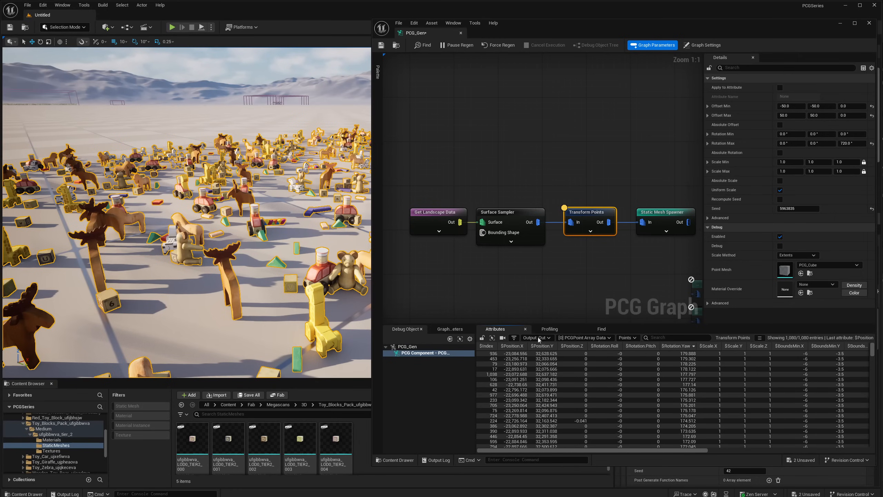
- Set the Transform Points node's Rotation Max Z and Rotation Min Z both to 360 degrees and view the toys' orientation
click(852, 142)
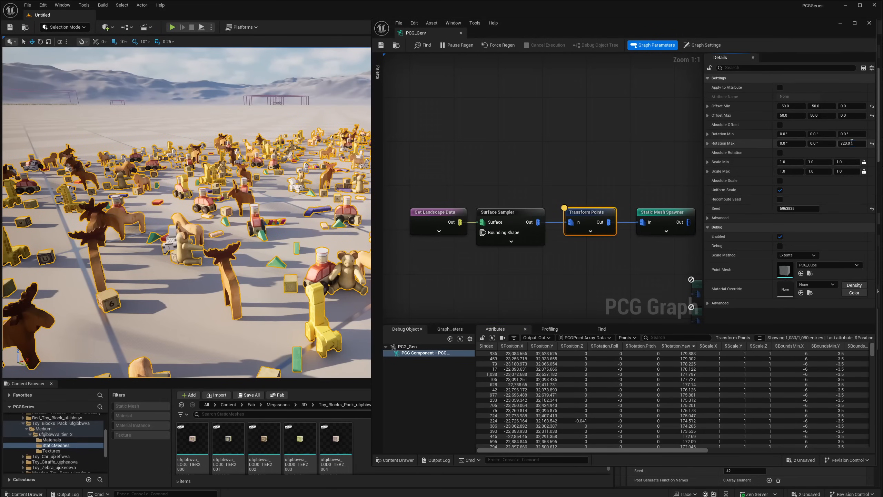
text(360)
key(Return)
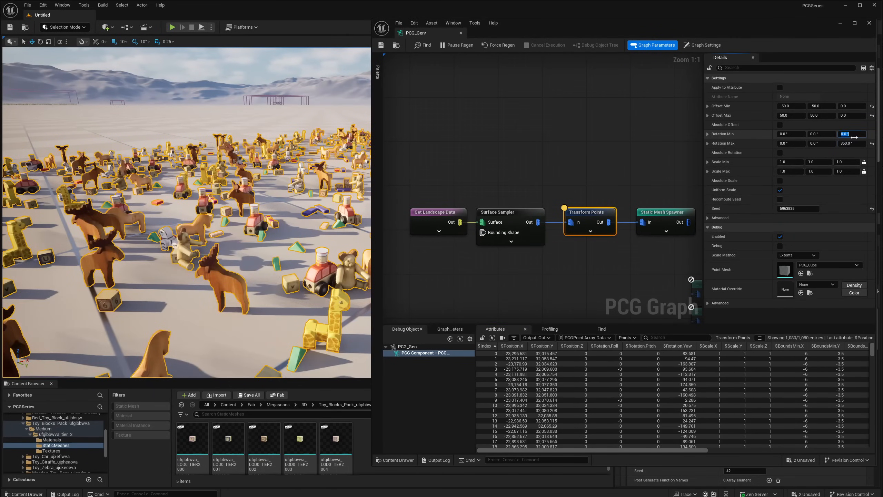
click(852, 134)
text(360)
key(Return)
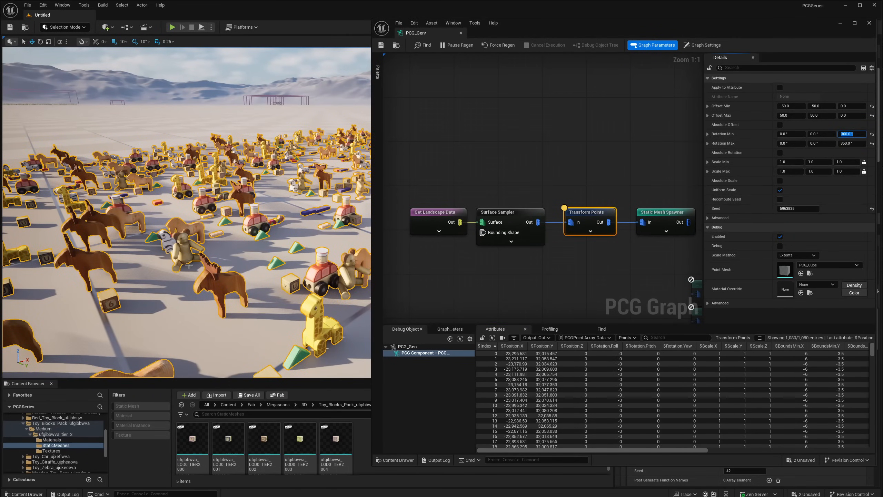
right_drag(213, 256, 173, 264)
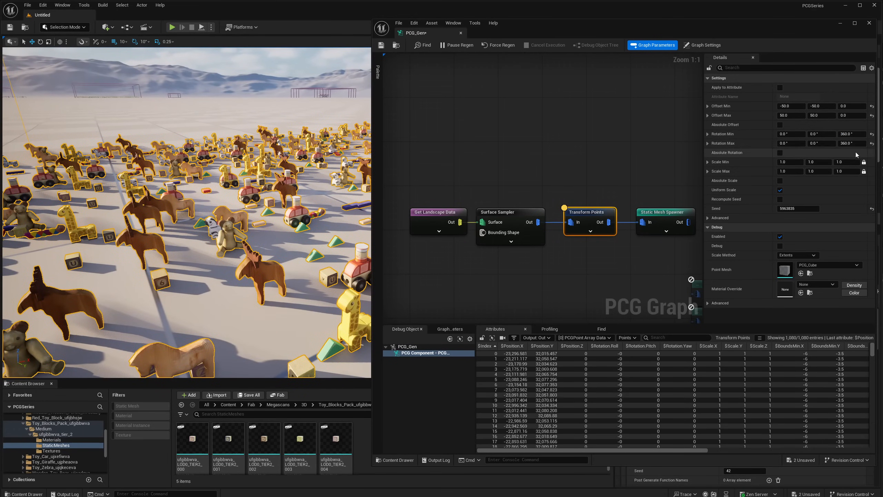
- Set the node's Z rotation range from -180 to 180 degrees and its Scale Max to 2.0 on all axes
click(850, 143)
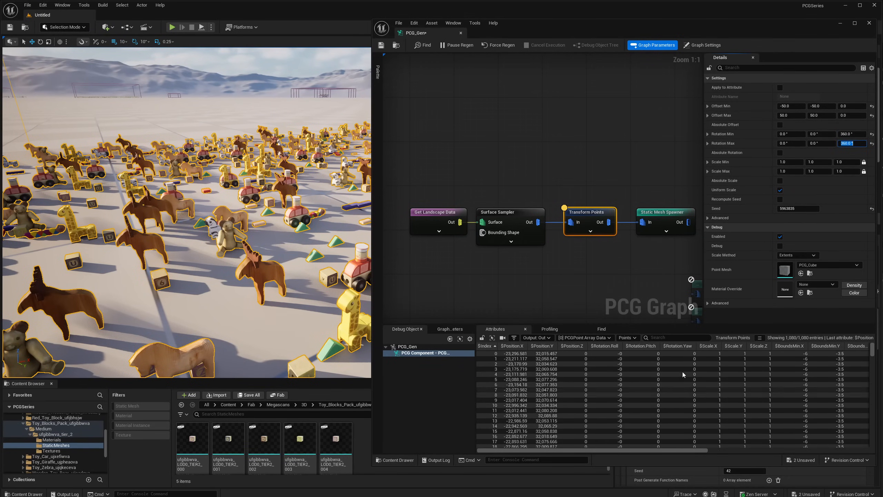
click(850, 134)
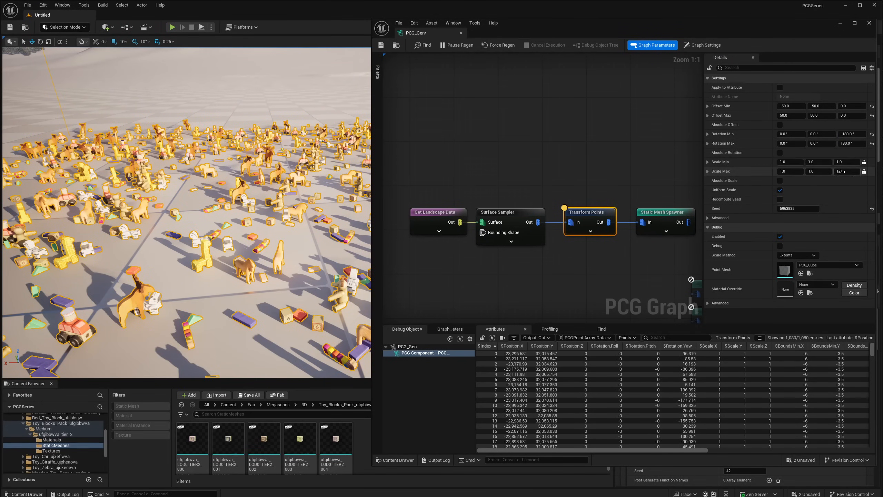
click(786, 171)
text(2)
key(Return)
right_drag(244, 202, 208, 153)
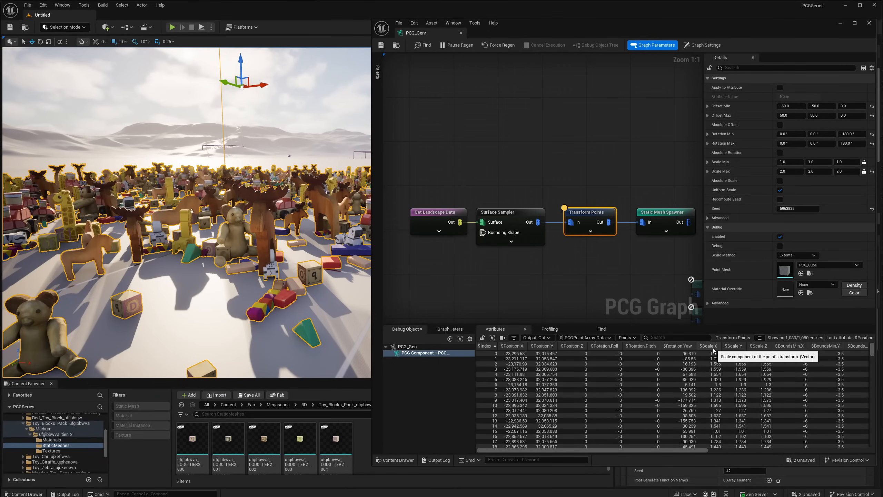
- Compare the Scale X, Y and Z values of the first few output points in the attribute list
click(741, 354)
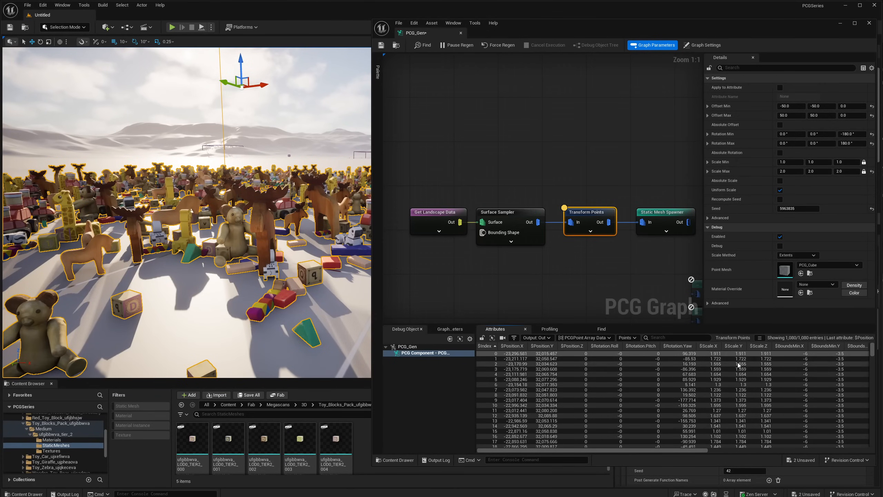
ctrl+click(738, 361)
ctrl+click(739, 365)
ctrl+click(739, 372)
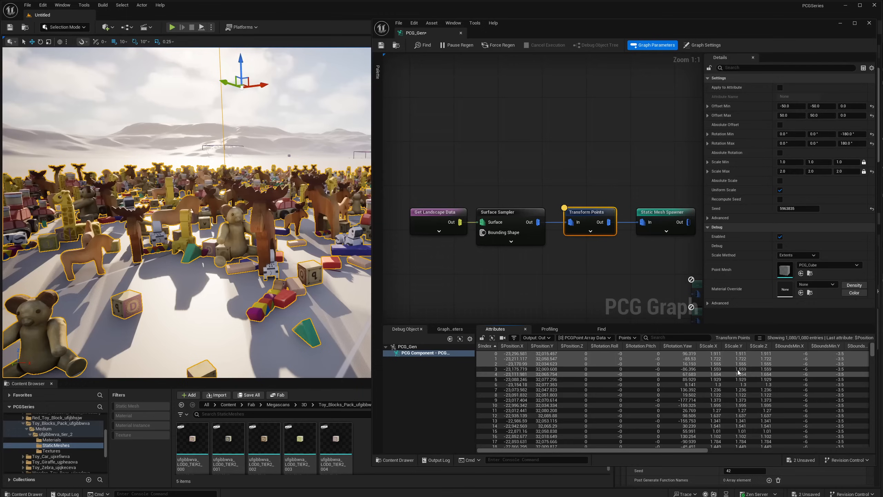
- Turn off Uniform Scale, inspect the point scales and toy proportions, and toggle the option on and off again to compare
click(781, 191)
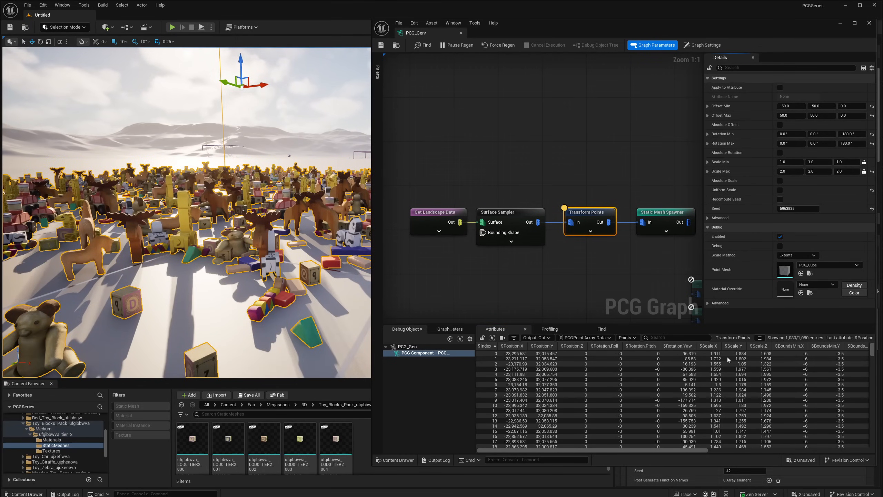
click(738, 356)
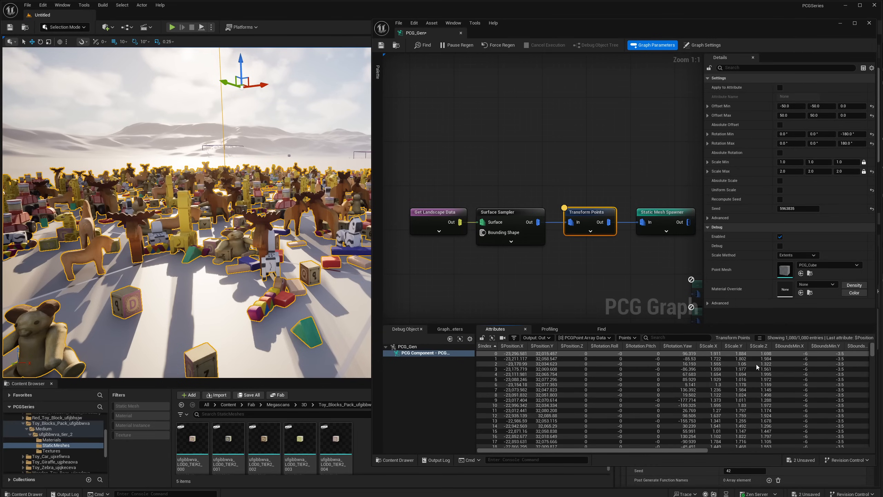
right_drag(251, 196, 293, 364)
right_drag(180, 292, 249, 290)
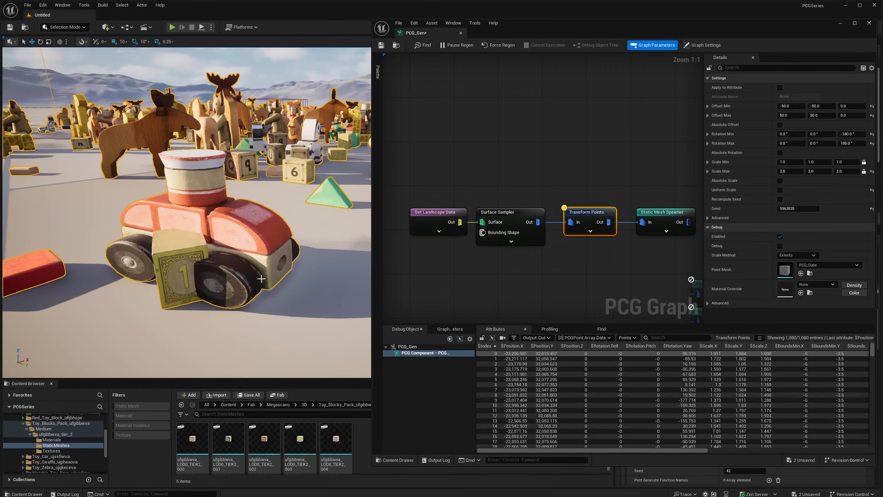
right_drag(149, 245, 253, 259)
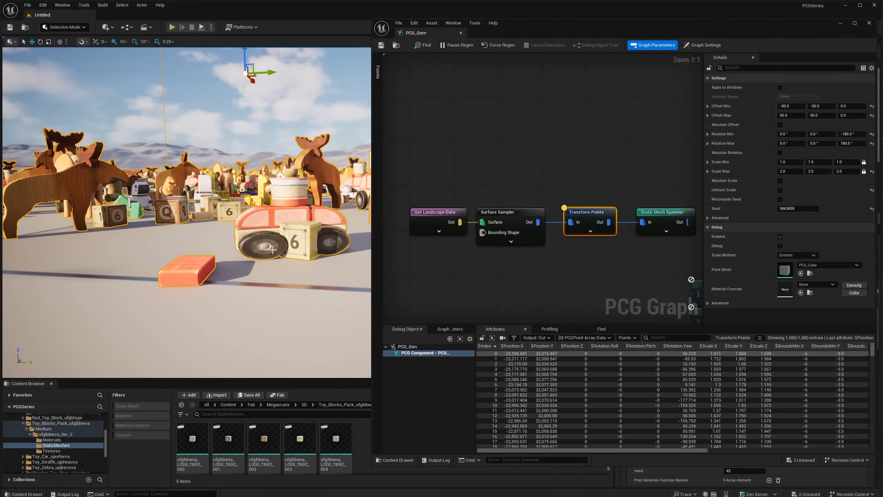
right_drag(273, 250, 299, 200)
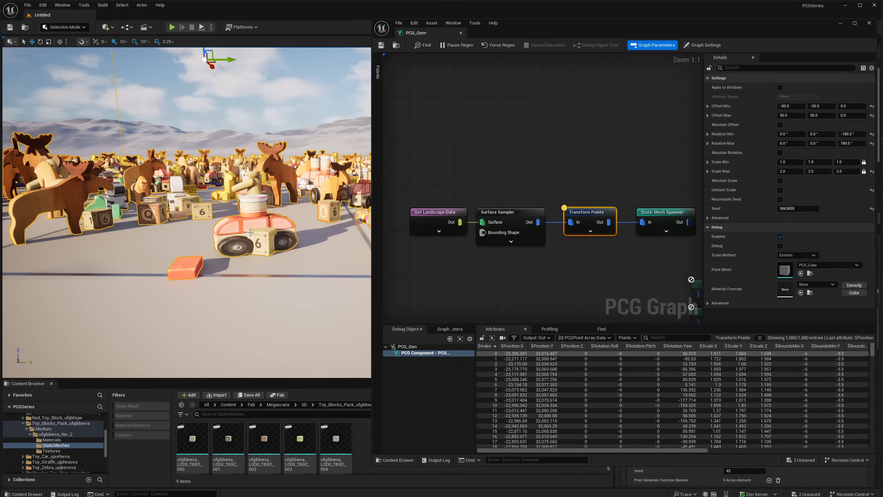
click(781, 190)
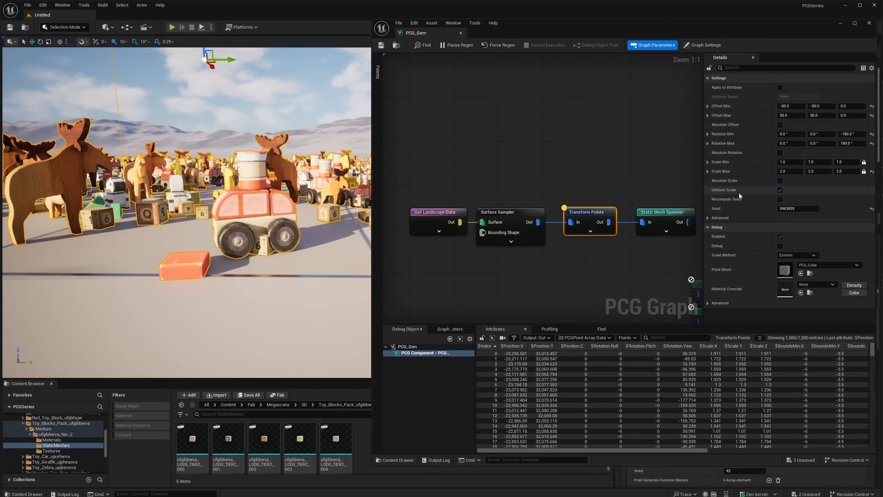
click(781, 190)
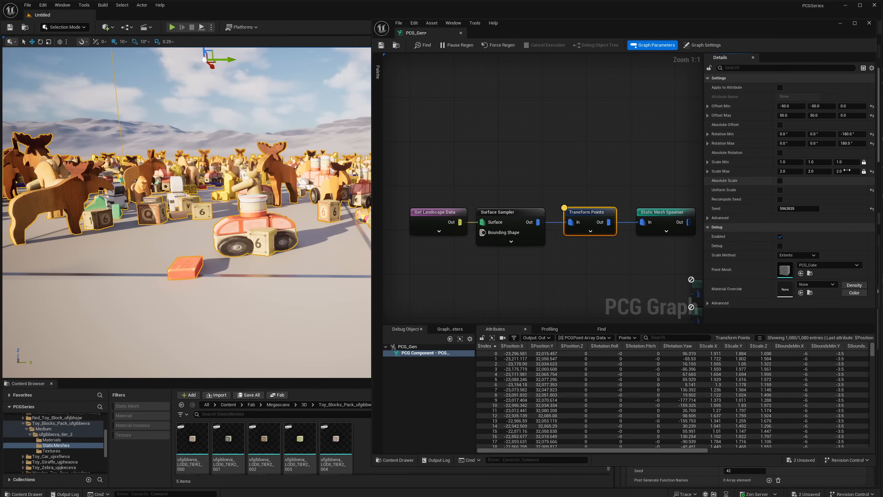
- Unlock the axis ratios of Scale Min and Scale Max, and set Scale Max X and Y to 1.0
click(865, 162)
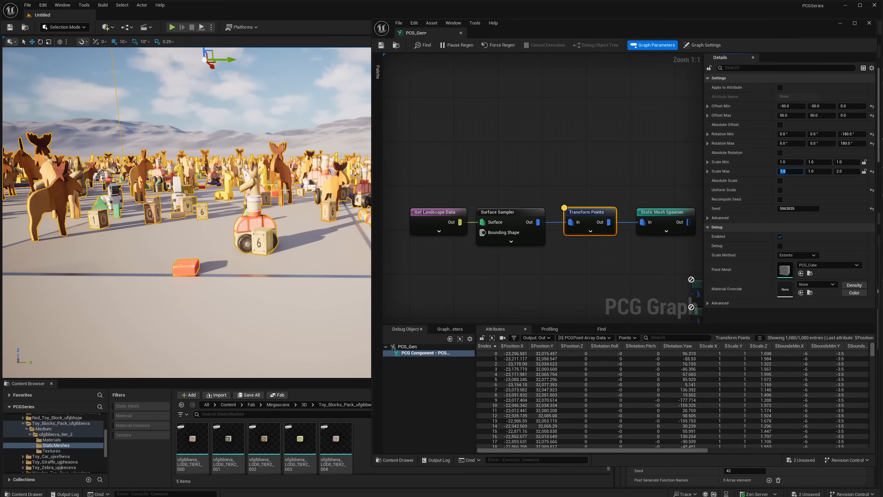
right_drag(288, 197, 329, 205)
key(w)
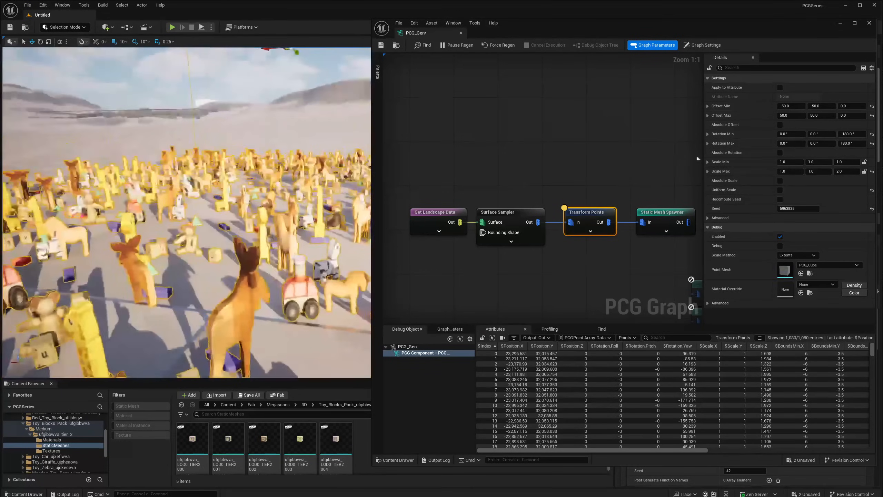
click(845, 171)
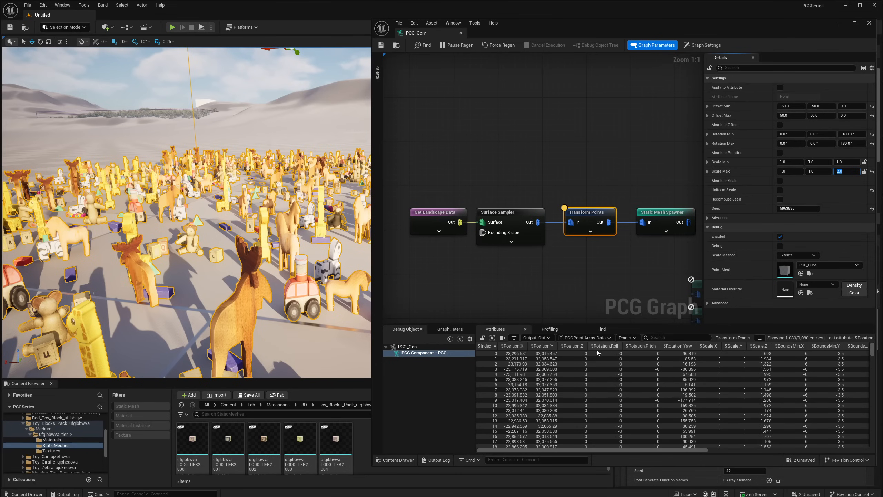
- Sort the output points by Scale X, Scale Y and Scale Z to check the range of each axis
click(713, 346)
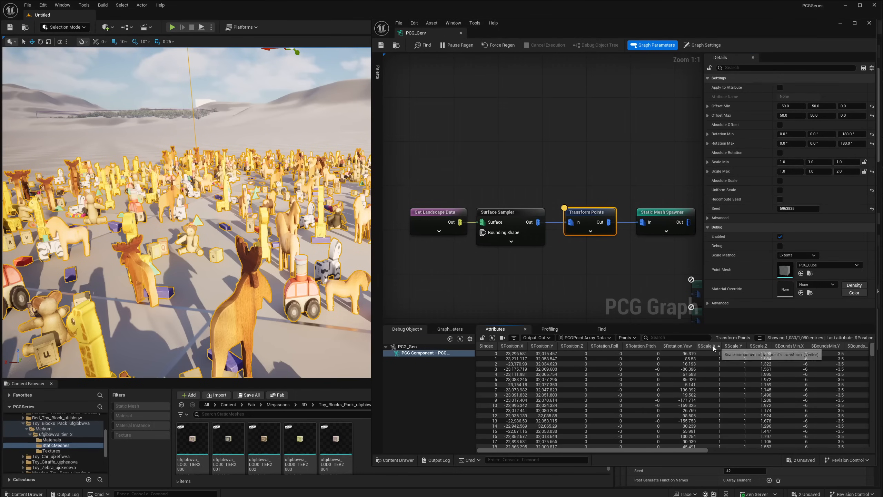
click(735, 347)
click(756, 346)
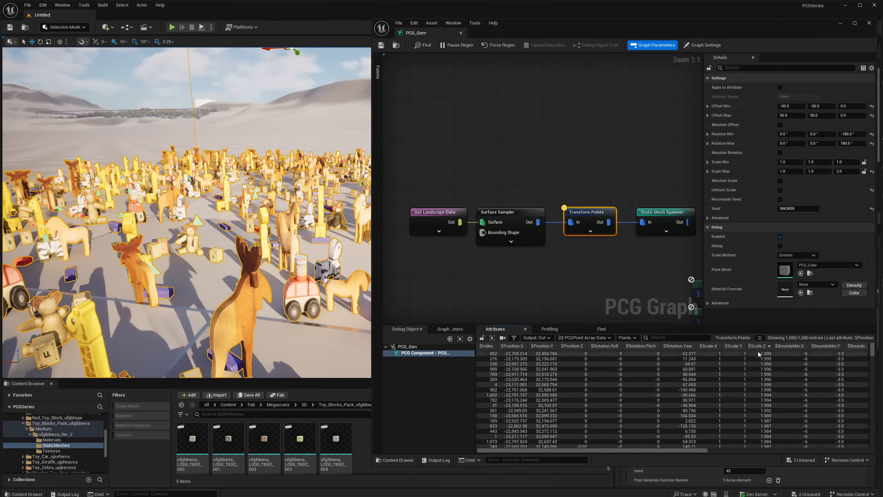
click(757, 347)
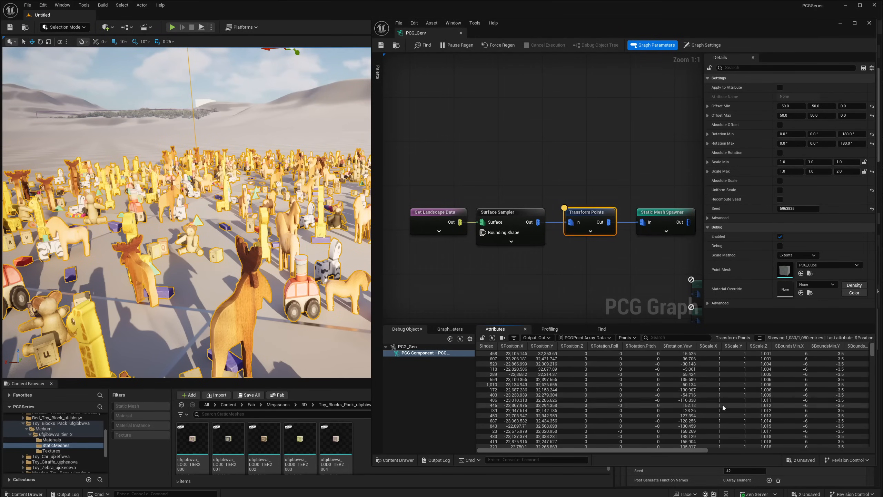
drag(693, 451, 657, 453)
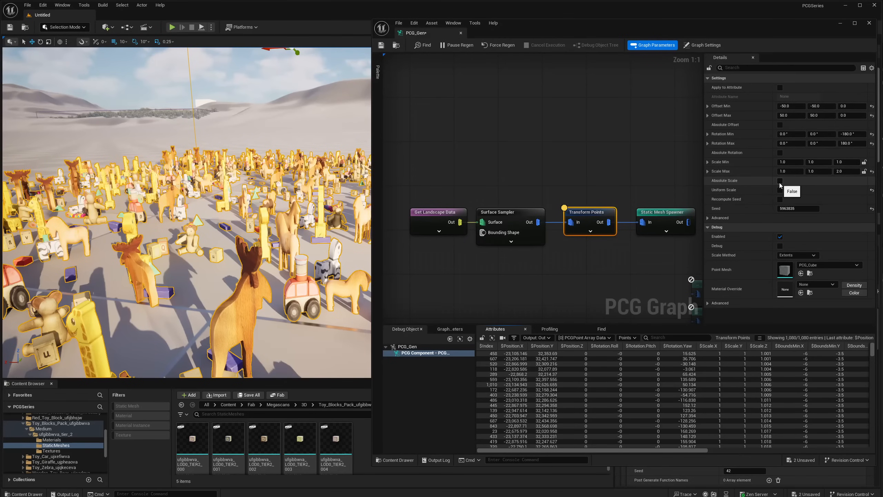
- Set the node's Scale Max Z to 1.0 and turn Uniform Scale back on
right_drag(561, 260, 485, 180)
right_drag(213, 215, 167, 209)
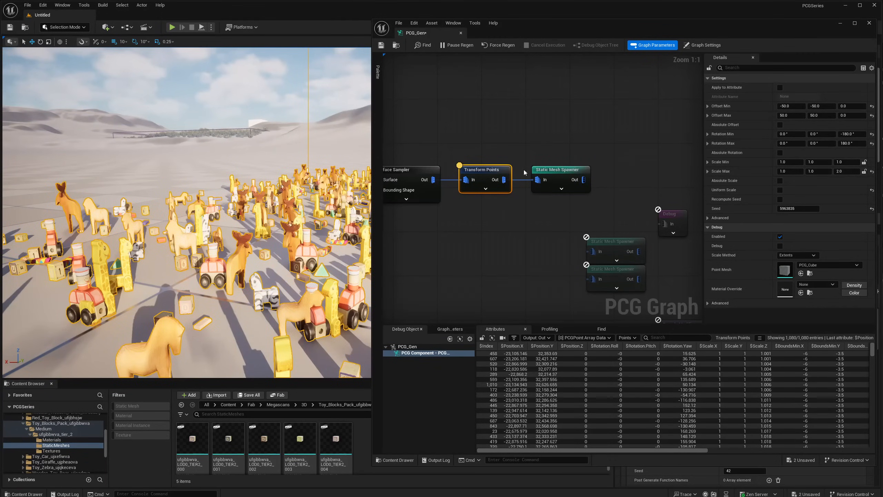
click(846, 171)
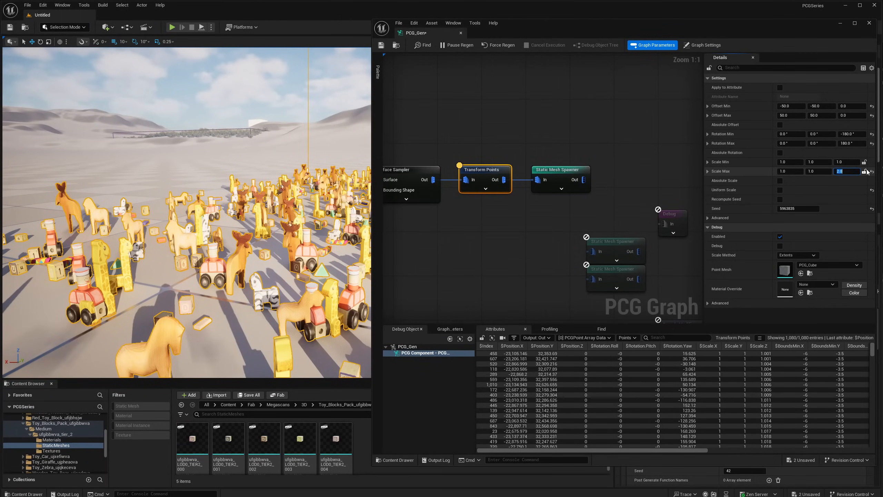
text(1)
key(Return)
click(780, 190)
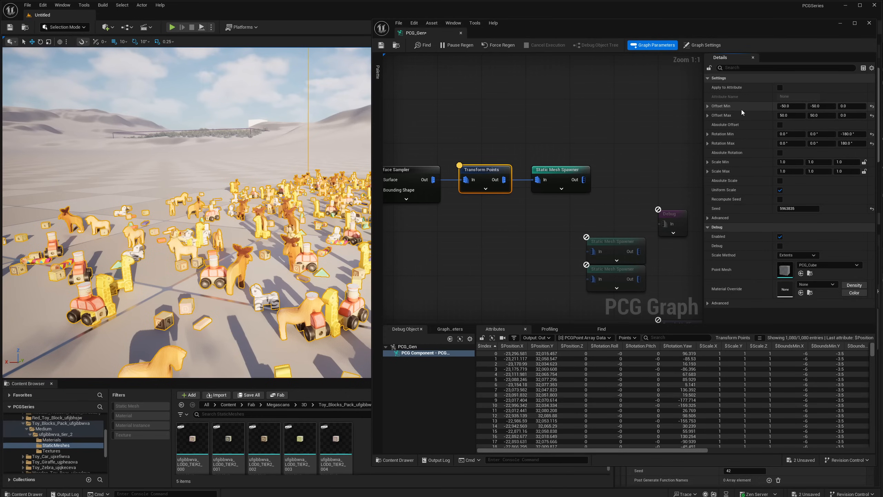
- Set the node's Rotation Min X to -180 degrees and Rotation Max X to 180 degrees
right_drag(244, 209, 186, 226)
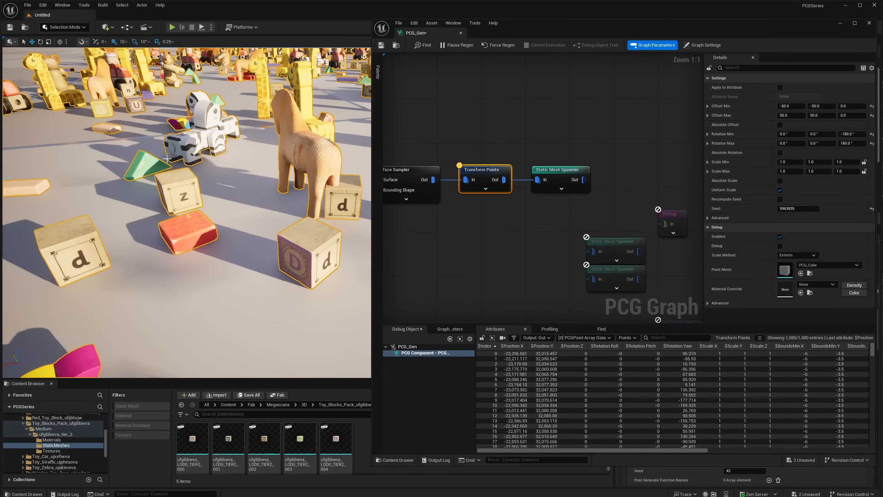
right_drag(156, 180, 226, 165)
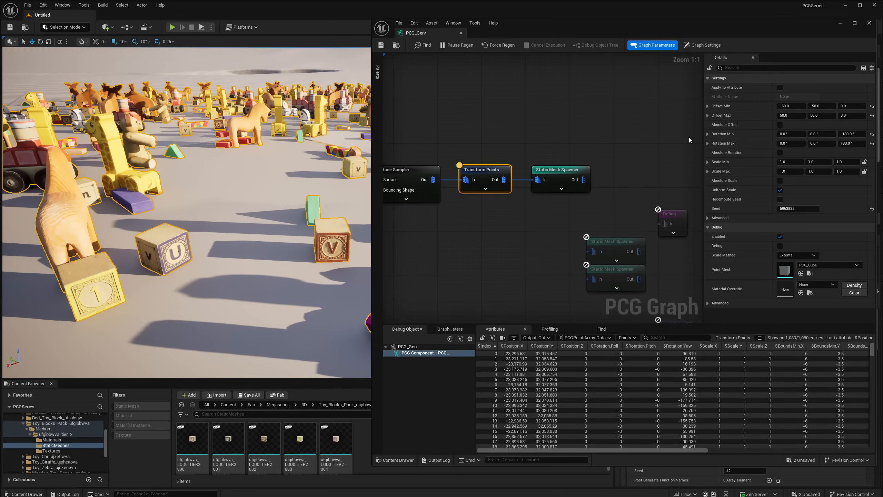
click(788, 135)
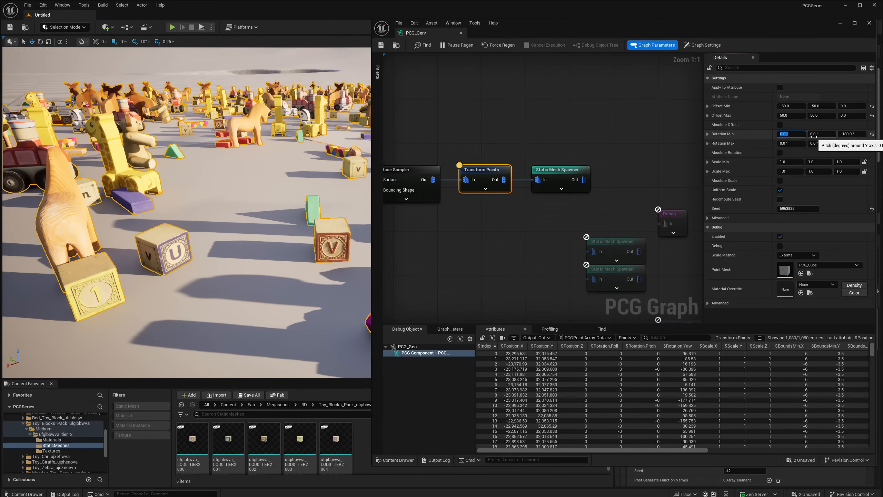
text(-180)
key(Tab)
key(Tab)
key(Tab)
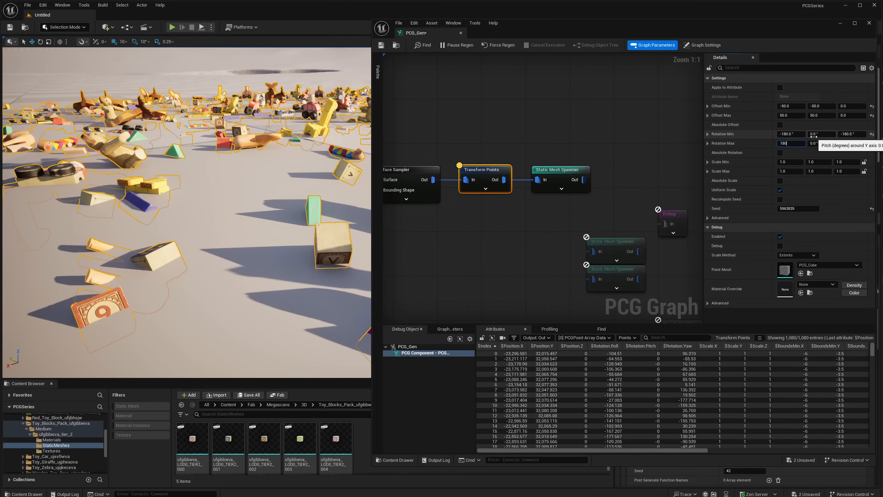
text(180)
key(Return)
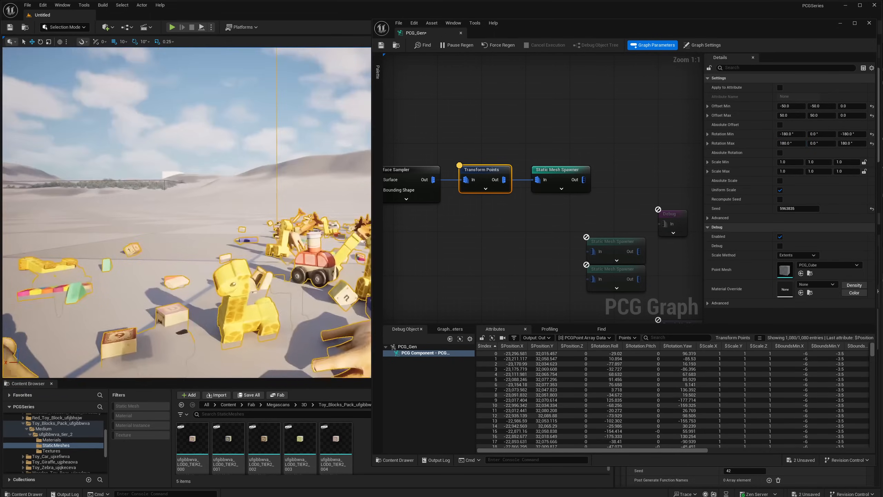
- Examine the tilt of the blocks, animals and cars in the level and how they meet the ground
right_drag(249, 253, 292, 294)
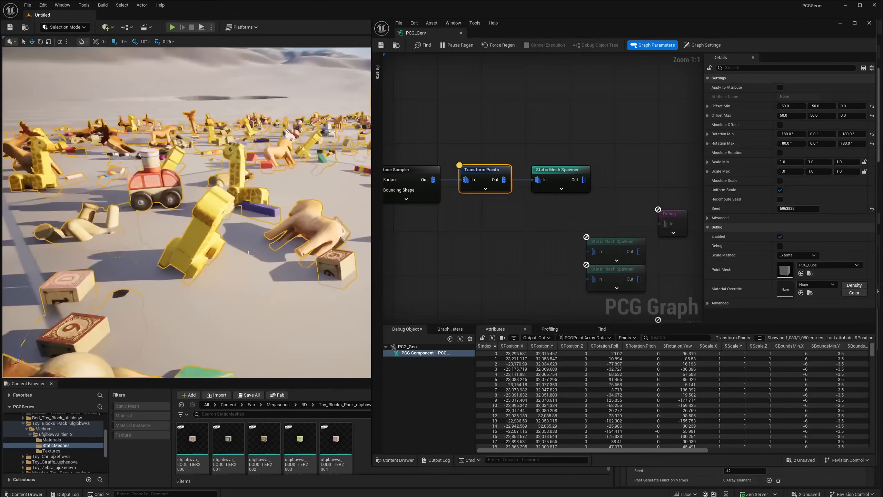
right_drag(249, 253, 195, 272)
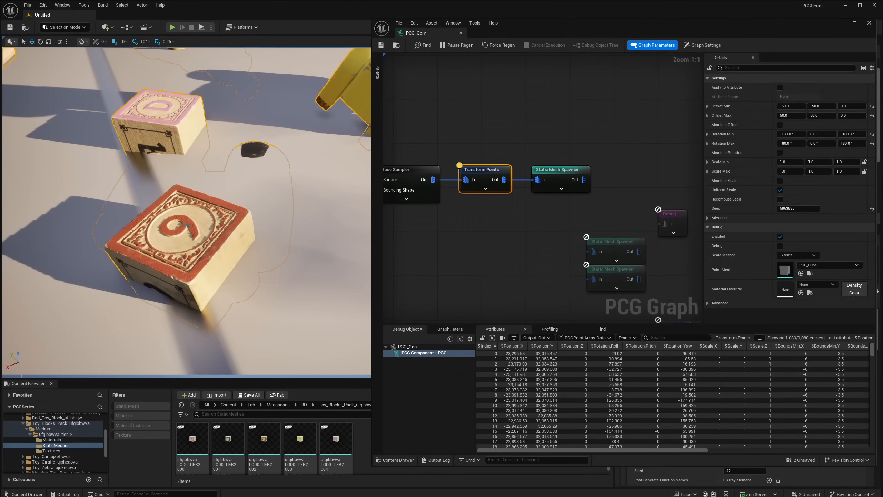
right_drag(250, 226, 31, 184)
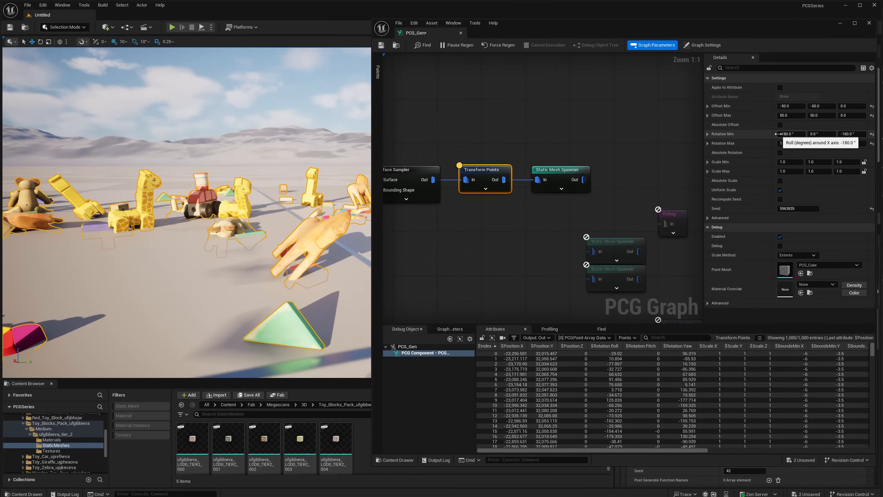
right_drag(287, 242, 251, 247)
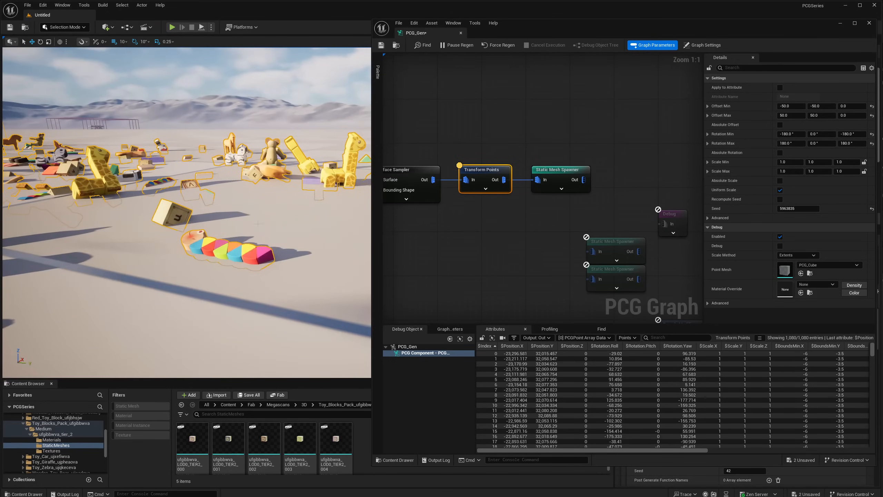
right_drag(194, 223, 242, 265)
right_drag(202, 240, 171, 237)
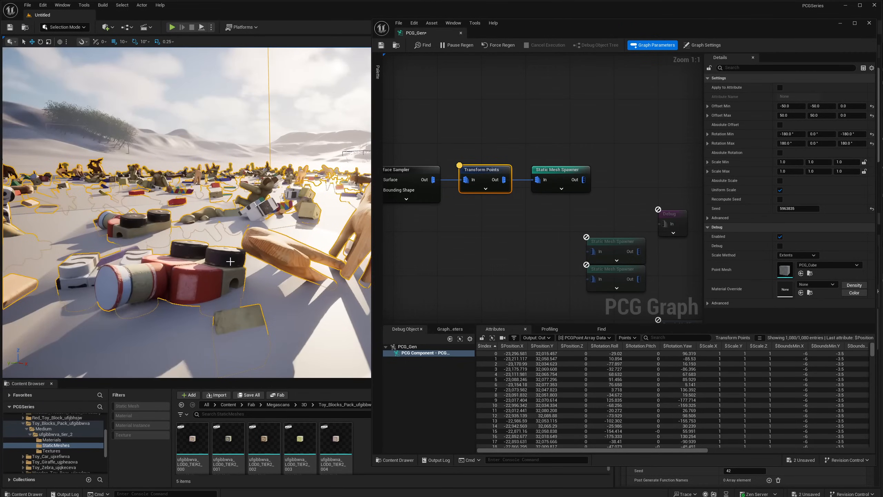
- Set the Transform Points node's Rotation Min X and Rotation Max X to 0 degrees
right_drag(230, 262, 254, 259)
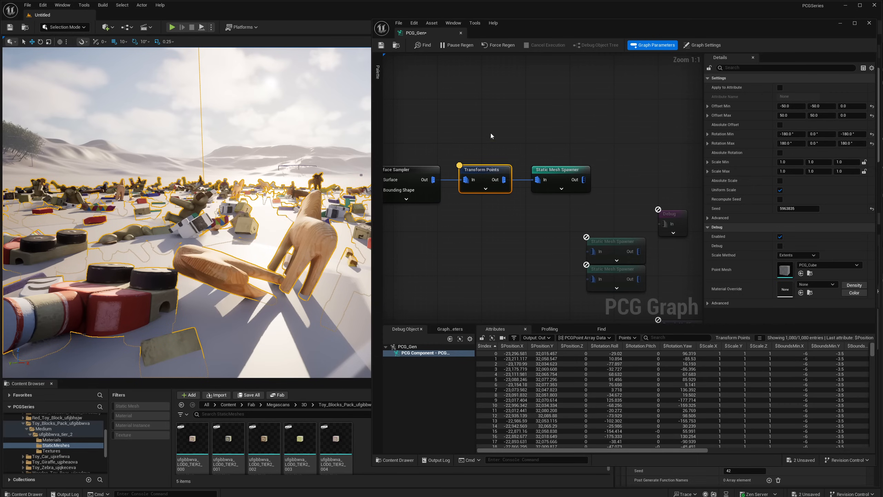
click(790, 133)
text(0)
key(Tab)
key(Tab)
key(Tab)
text(0)
key(Return)
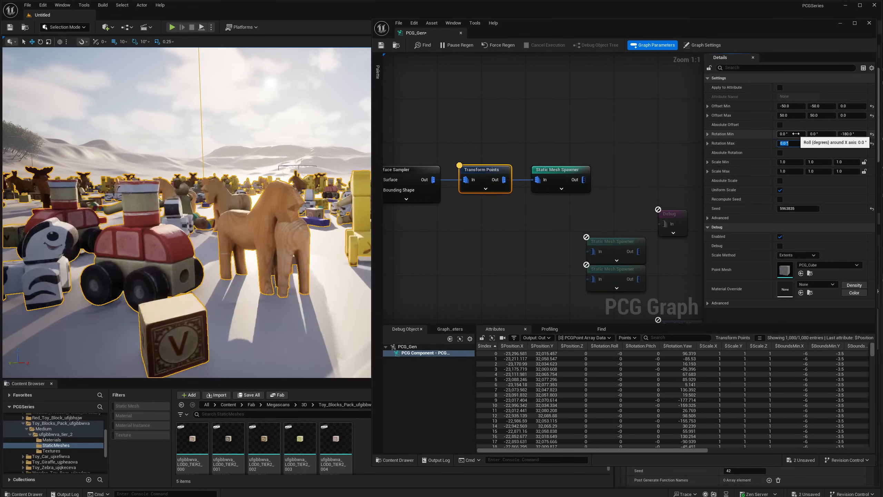
- Detach the 16-entry Static Mesh Spawner from Transform Points, move it aside and bring the two unused spawners closer
drag(553, 171, 564, 133)
key(e)
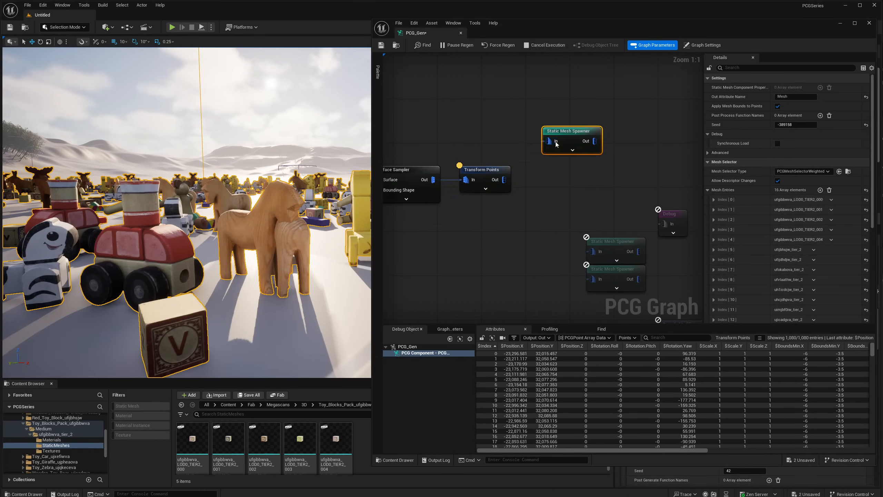
drag(578, 221, 610, 271)
drag(606, 247, 583, 197)
click(537, 194)
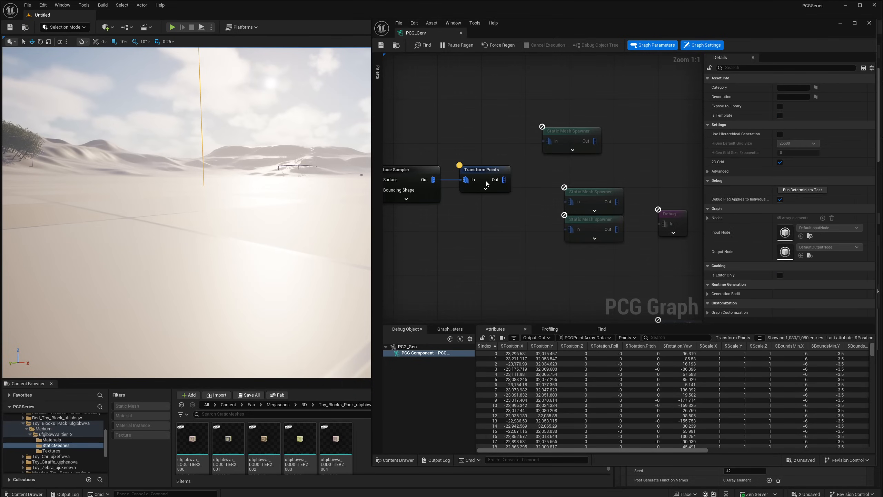
- Connect the Transform Points output to both the 11-entry toy spawner and the 5-entry block spawner
drag(502, 179, 568, 202)
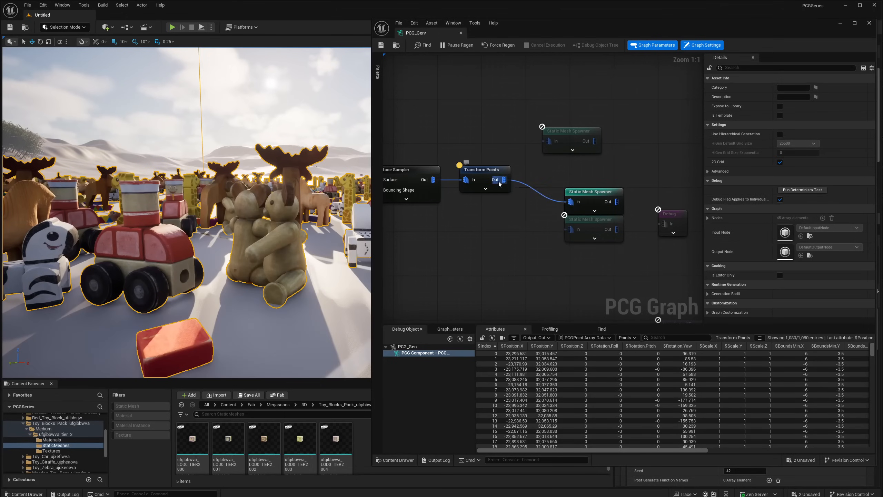
drag(504, 179, 573, 231)
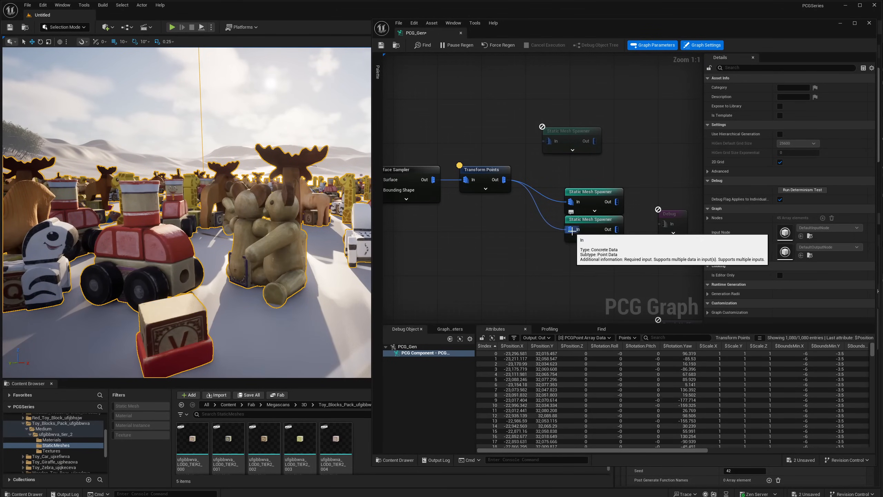
right_drag(253, 243, 245, 264)
key(s)
- Rearrange the Static Mesh Spawners around the Transform Points output and compare their mesh entries
drag(587, 195, 592, 174)
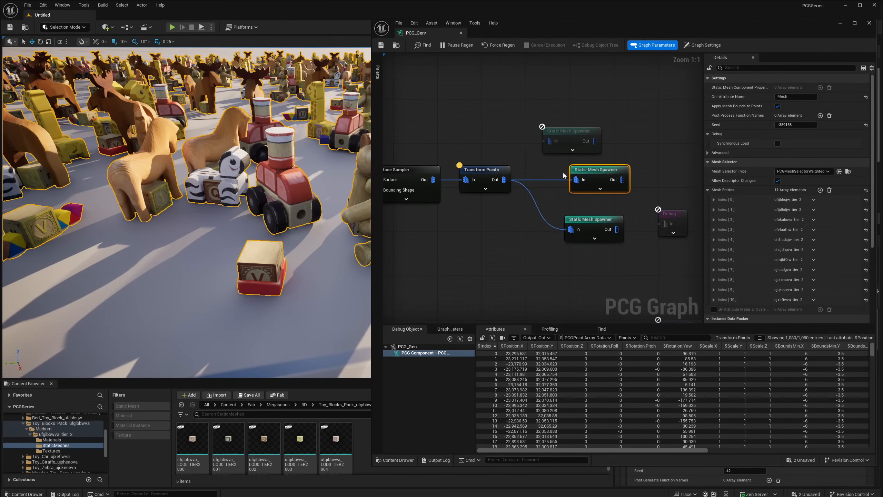
click(574, 131)
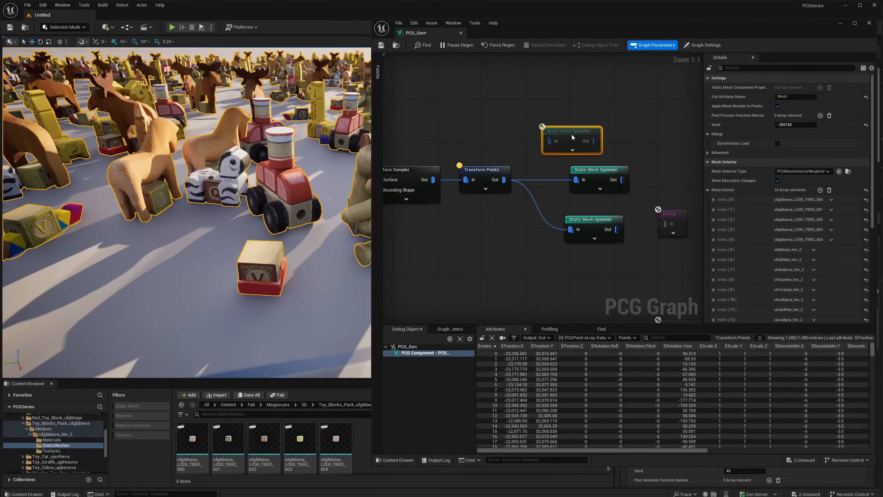
drag(572, 137, 578, 121)
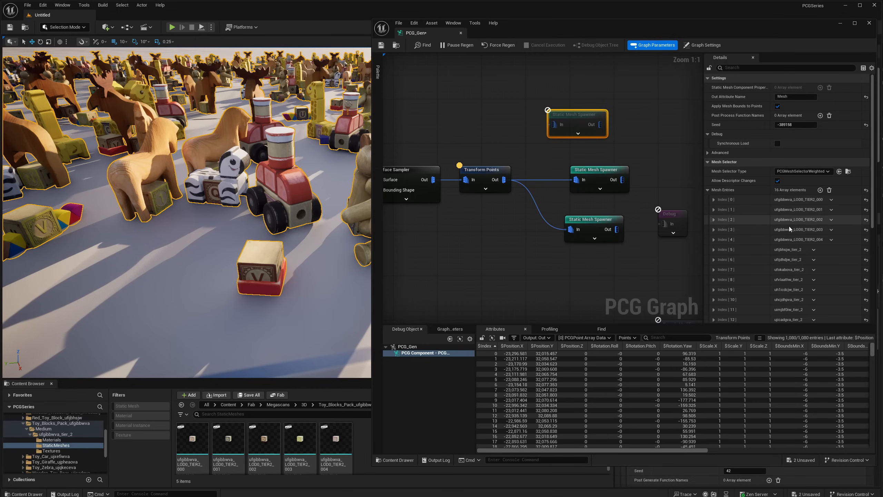
mouse_move(576, 158)
mouse_down()
mouse_move(591, 179)
mouse_move(586, 167)
mouse_up()
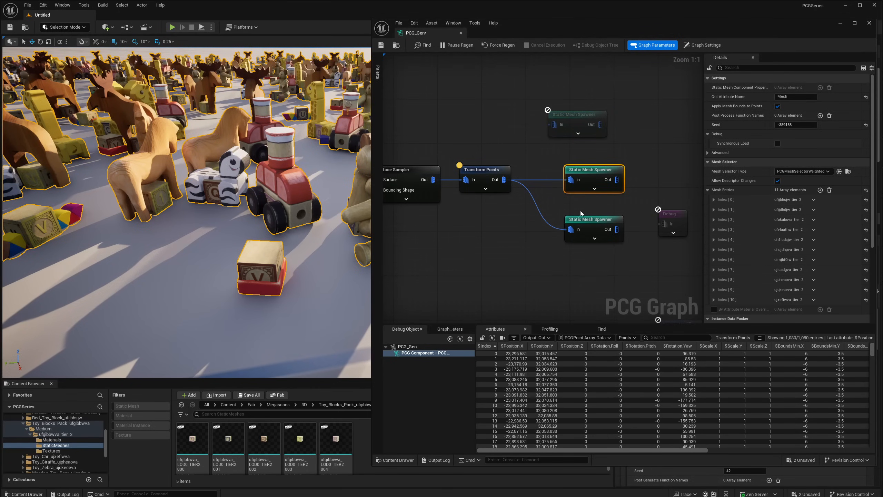
click(583, 219)
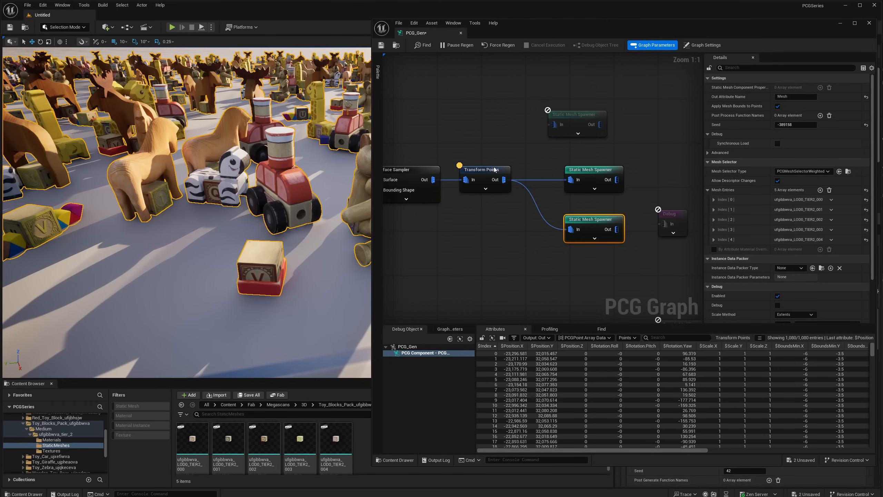
- Shift the Transform Points node away from the spawners and break its links to both of them
drag(494, 170, 483, 170)
right_click(510, 201)
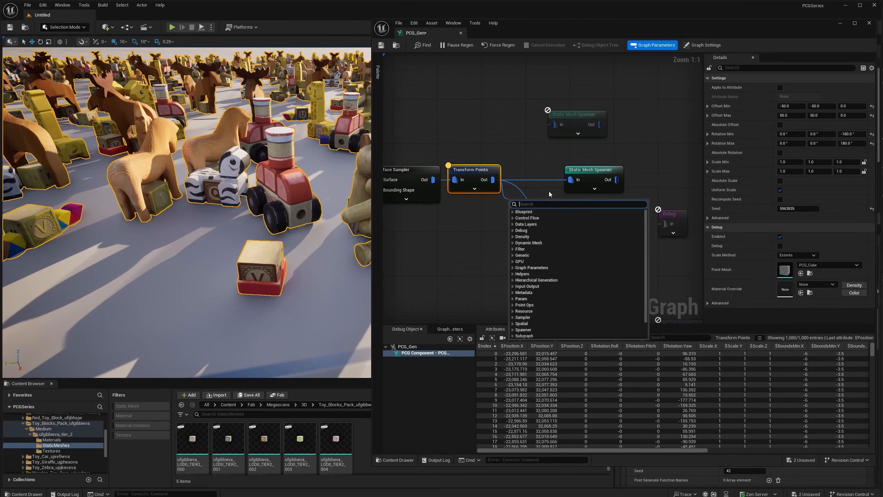
alt+click(572, 180)
alt+click(572, 230)
- Add a Random Choice node after Transform Points, wiring Chosen to the toy spawner and Discarded to the block spawner
drag(493, 180, 520, 191)
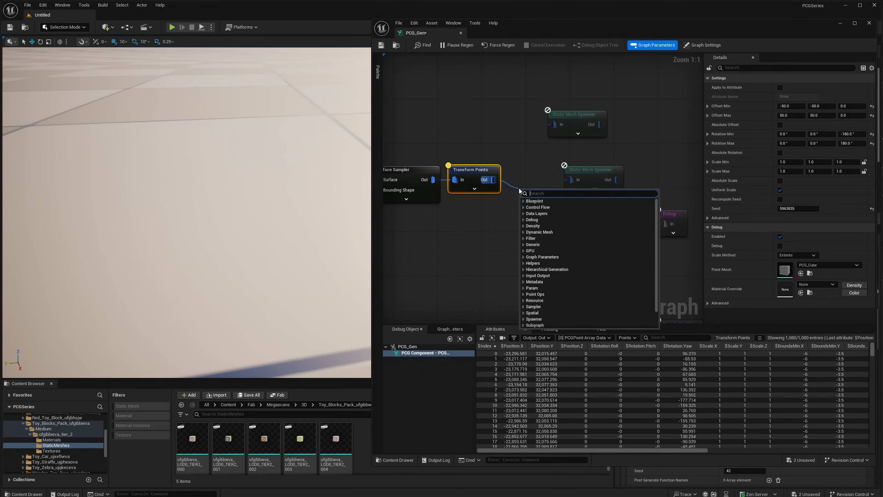
text(rand)
key(Return)
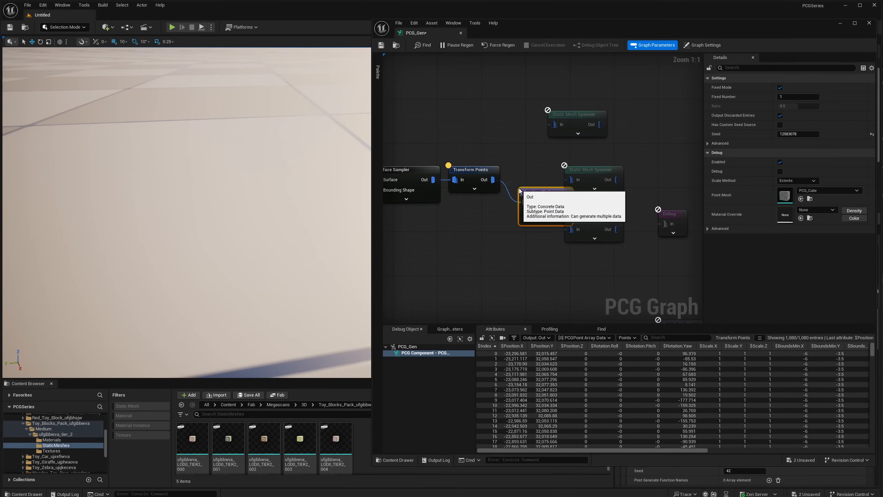
drag(521, 191, 512, 169)
drag(578, 173, 608, 219)
- Turn off Fixed Mode on the Random Choice node to split points by ratio, and inspect the toy and block mix
click(532, 170)
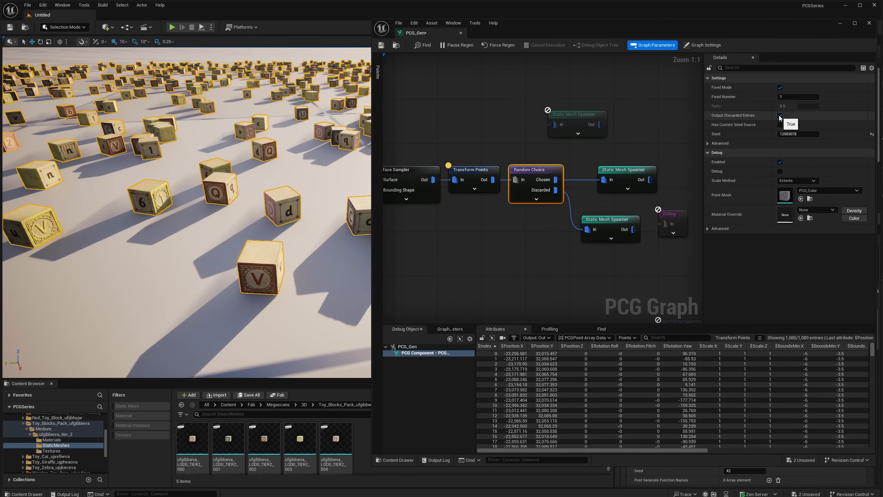
click(781, 87)
click(793, 108)
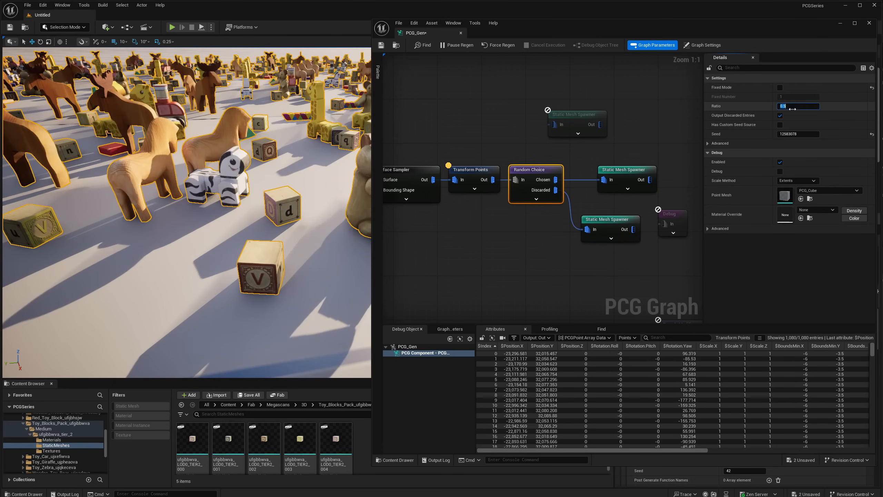
right_drag(271, 223, 163, 210)
key(s)
click(583, 223)
key(w)
- Move the block spawner farther from the Random Choice node to leave room on the Discarded branch
right_drag(516, 198, 536, 203)
drag(644, 161, 478, 256)
right_drag(623, 213, 473, 219)
drag(644, 181, 477, 187)
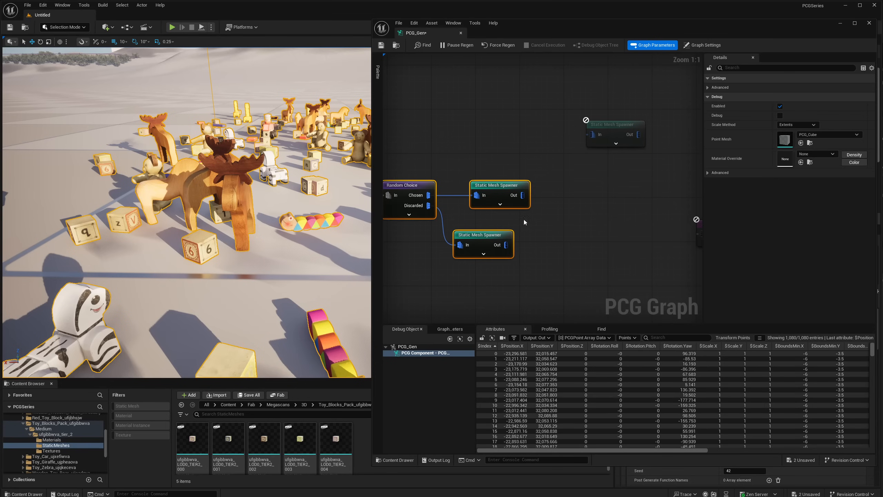
click(490, 236)
drag(490, 236, 578, 247)
right_drag(410, 195, 514, 204)
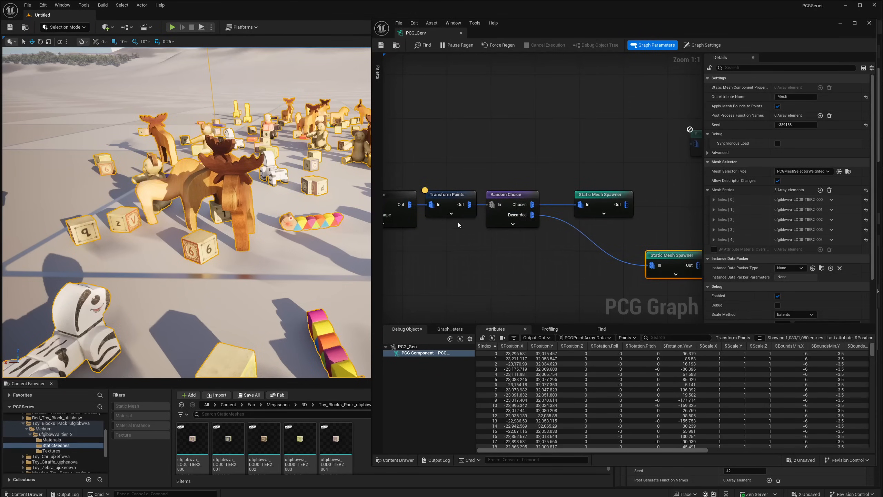
right_drag(514, 232, 499, 228)
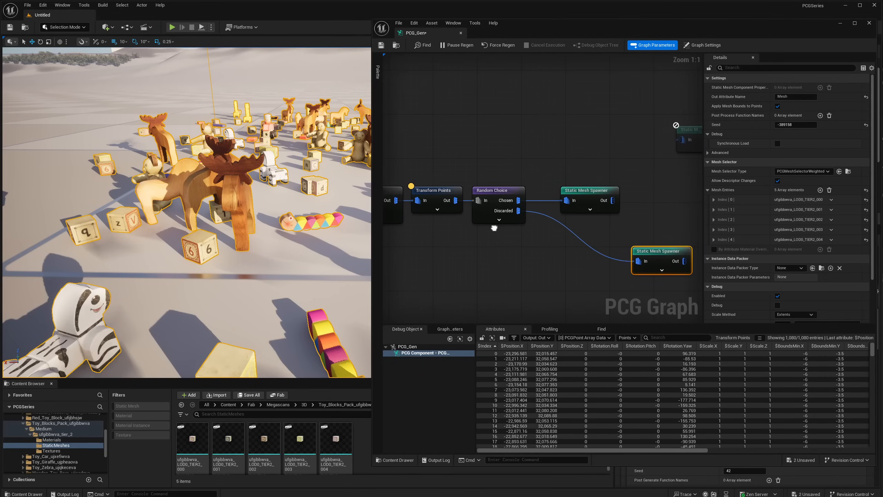
- Move the toy spawner farther from Random Choice, in line above the block spawner
click(425, 211)
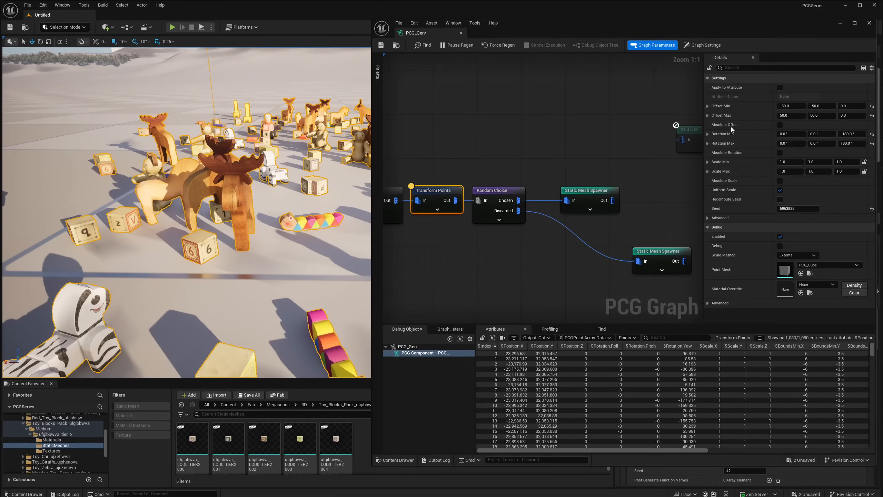
mouse_move(497, 230)
right_down()
mouse_move(487, 239)
mouse_move(497, 226)
right_up()
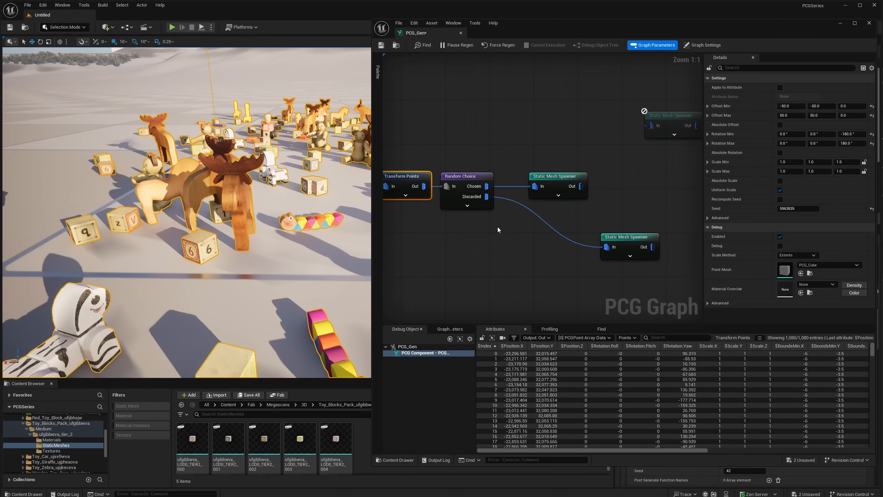
drag(556, 175, 627, 178)
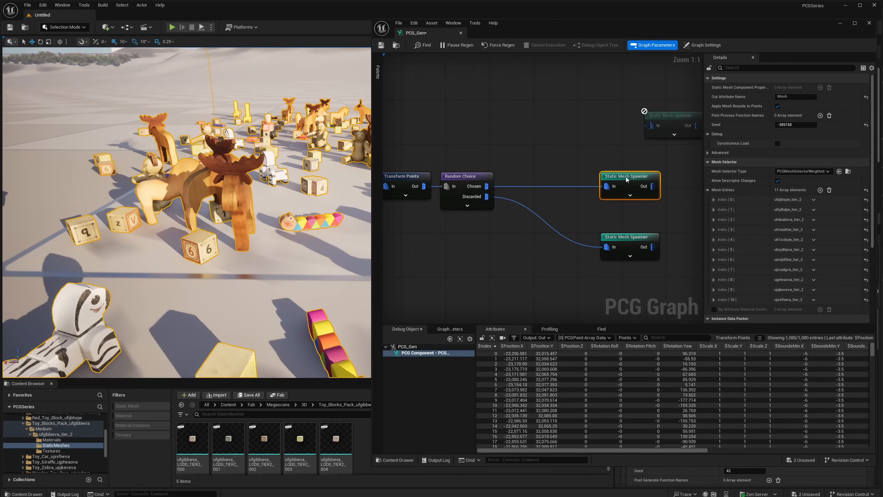
click(464, 207)
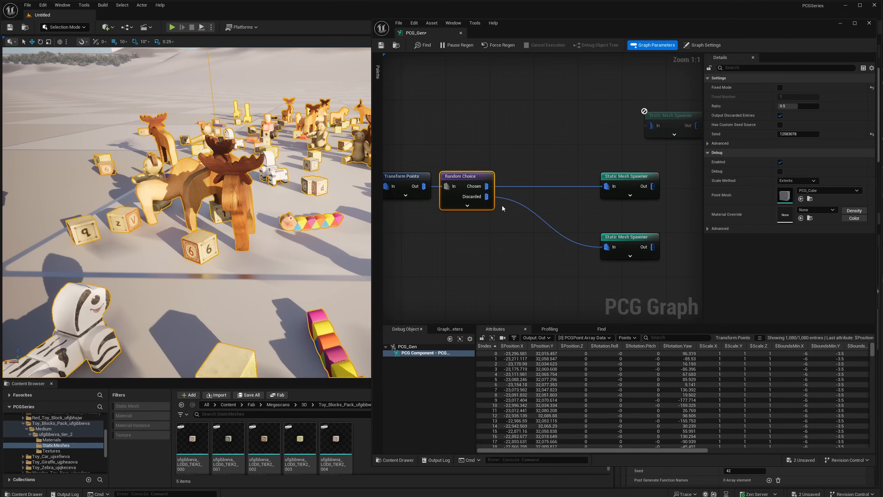
right_drag(502, 206, 467, 224)
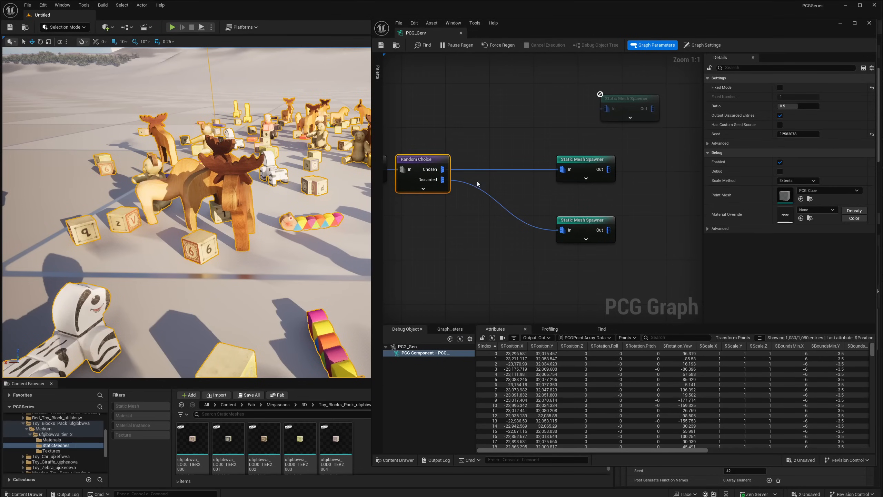
- Add an Attribute Noise node fed by the Random Choice node's Discarded output and place it before the block spawner
right_drag(464, 195, 532, 197)
drag(528, 178, 535, 210)
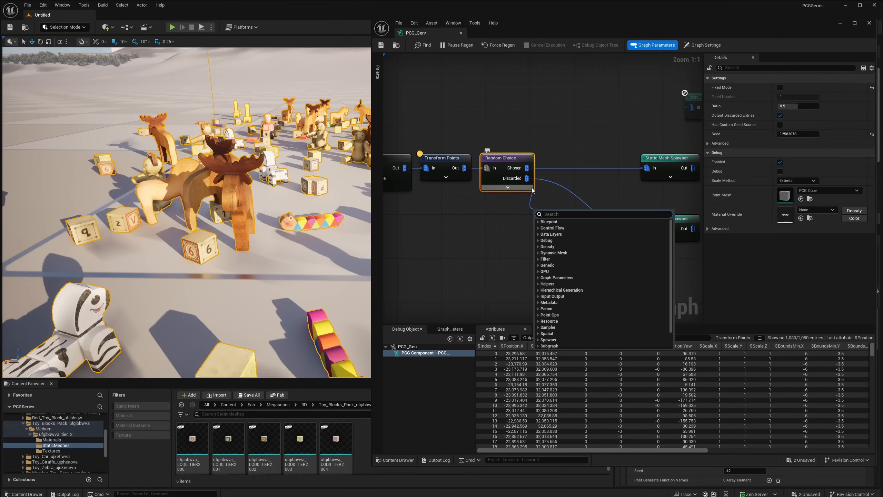
right_drag(556, 197, 510, 193)
drag(480, 174, 481, 208)
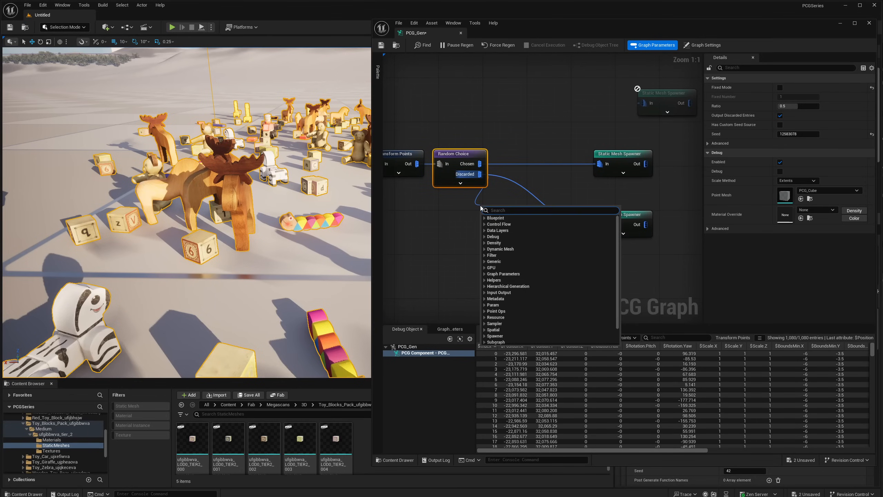
text(attrib)
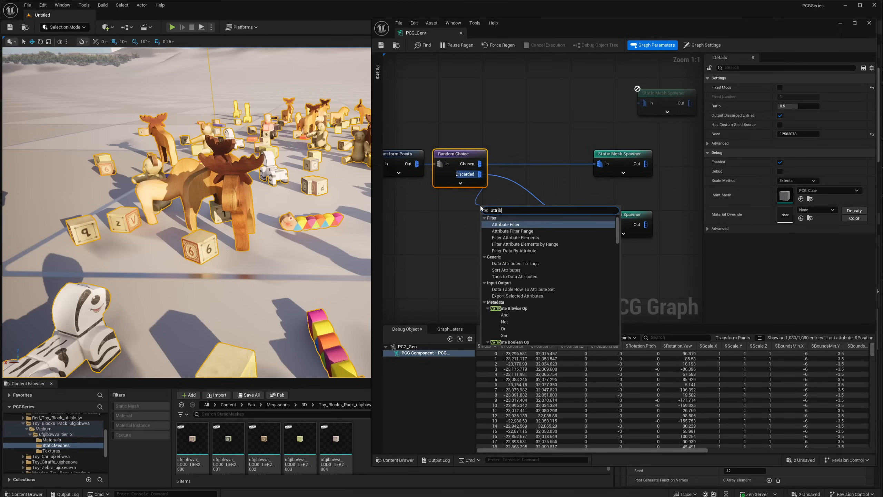
text(ute noi)
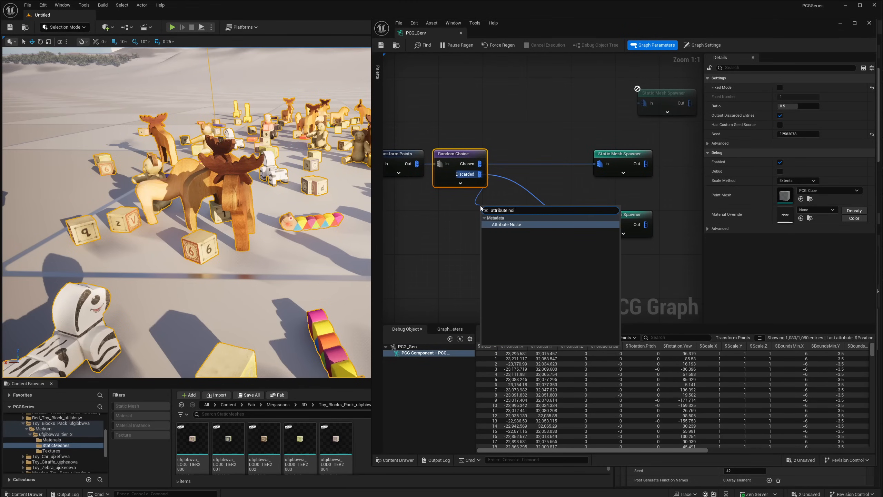
key(Return)
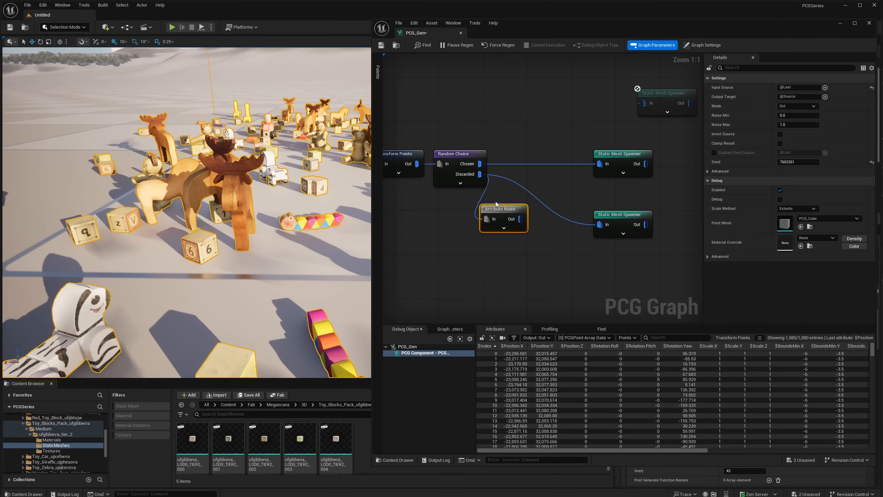
drag(507, 211, 501, 213)
key(ctrl+z)
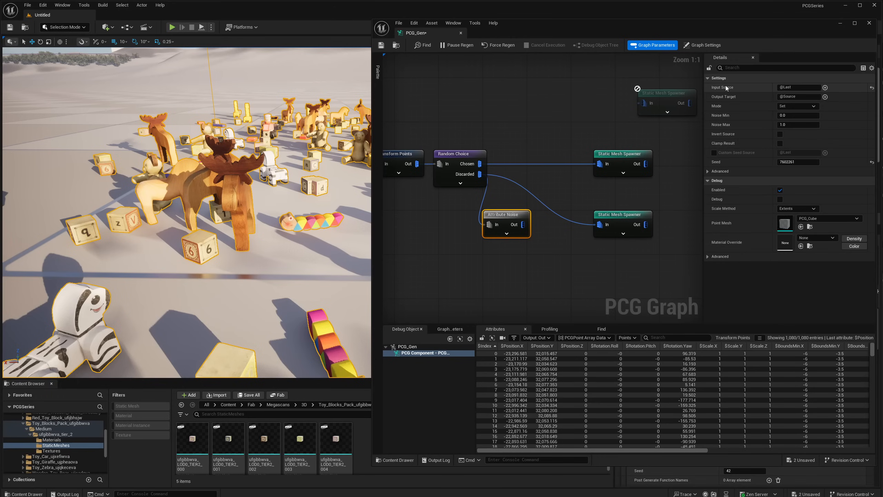
- Set the Attribute Noise node's Input Source to $Rotation.Roll and move the node slightly closer to the block spawner
click(795, 87)
text($Rotation.Roll)
key(Return)
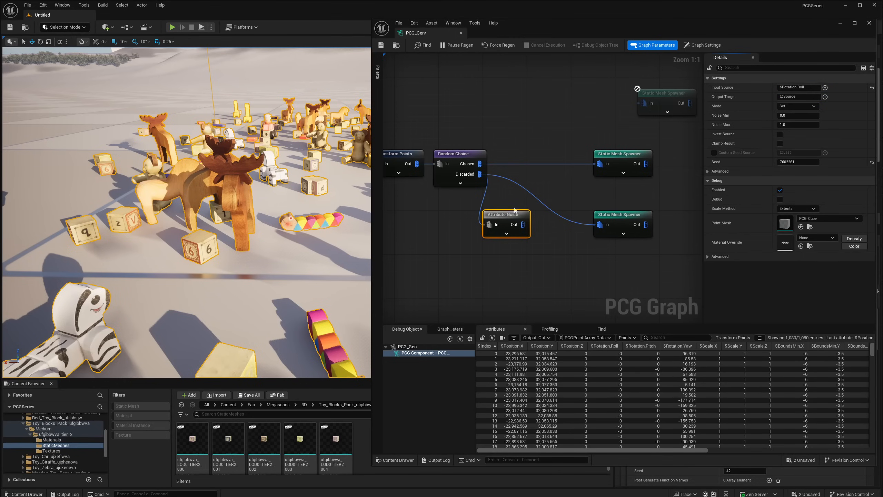
mouse_move(512, 218)
mouse_down()
mouse_move(528, 206)
mouse_move(521, 217)
mouse_up()
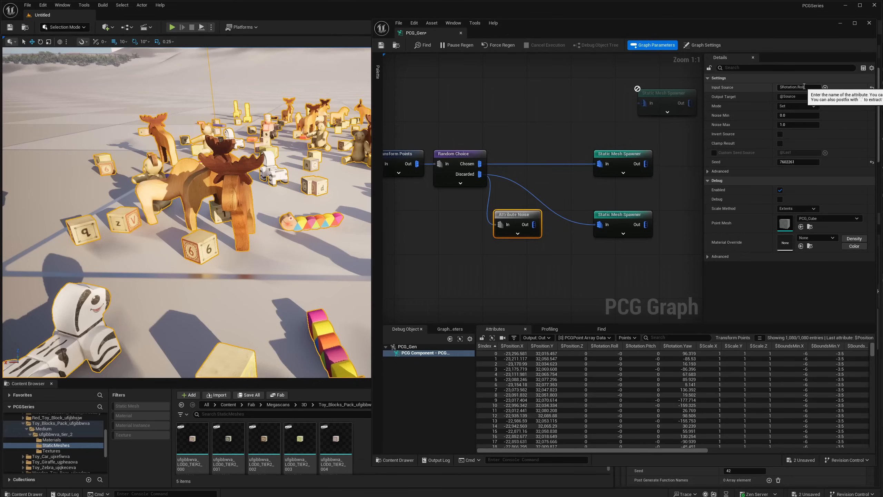
drag(797, 86, 774, 88)
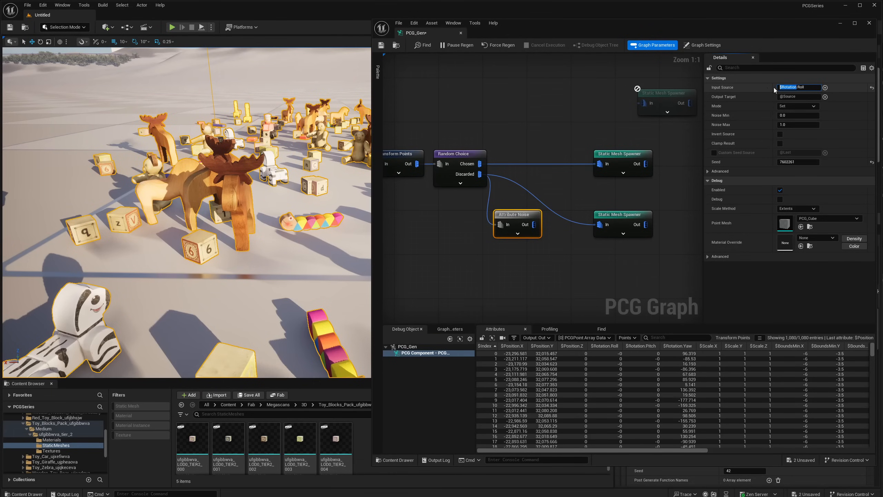
click(803, 88)
drag(806, 88, 798, 89)
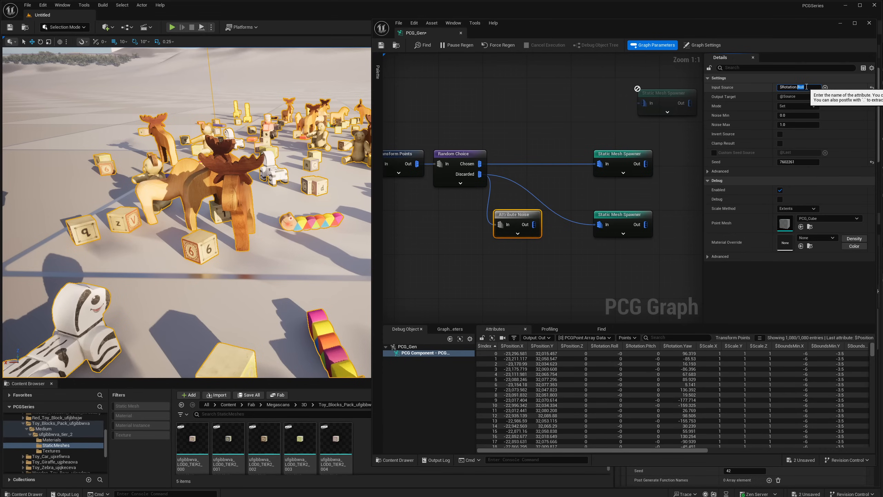
click(807, 88)
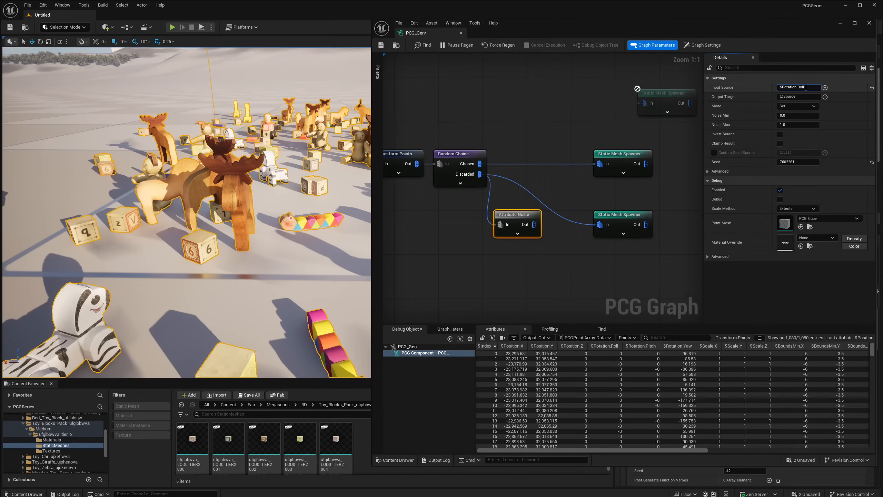
- Shorten the Attribute Noise node's Input Source to $Rotation and clear the attribute name entirely
key(BackSpace)
key(BackSpace)
key(BackSpace)
key(BackSpace)
key(BackSpace)
key(Return)
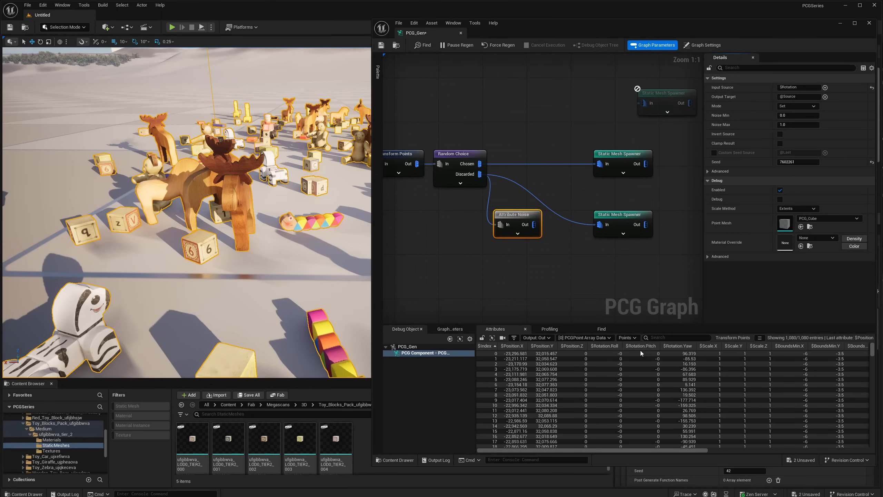
click(805, 87)
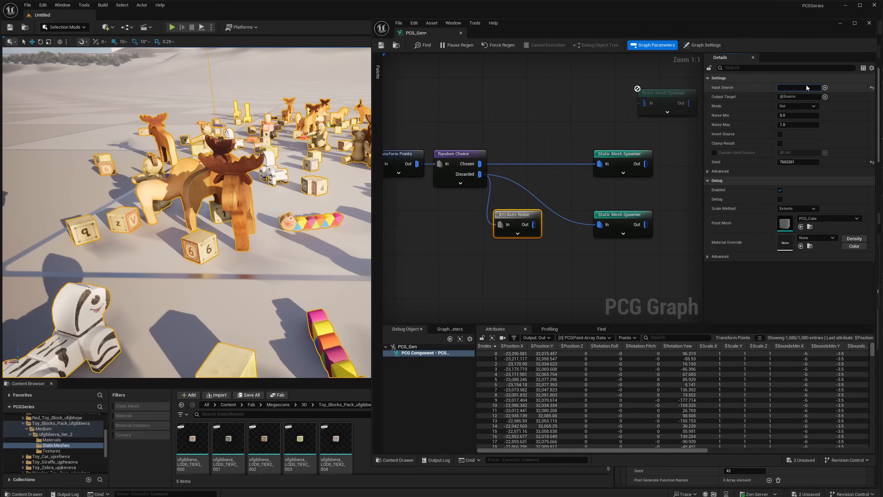
click(808, 81)
click(737, 80)
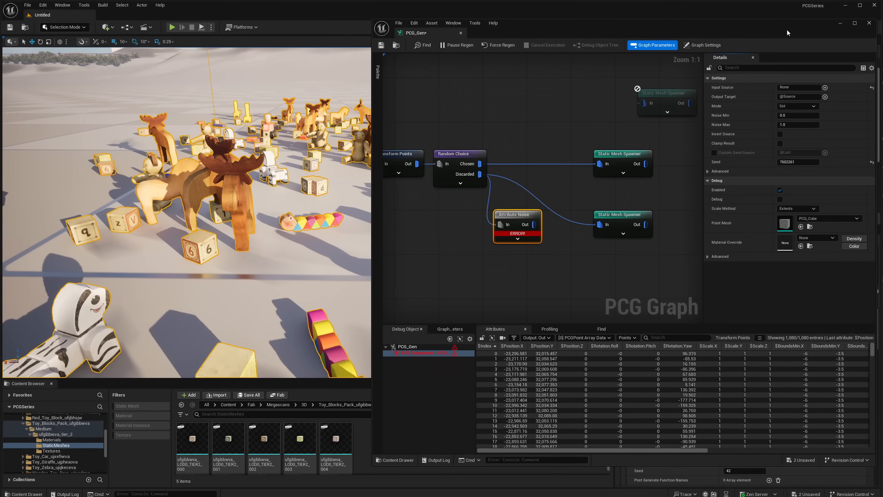
- Make room for the attribute selector and choose the point Rotation property with the Rotator Roll extractor as Input Source
drag(787, 28, 577, 35)
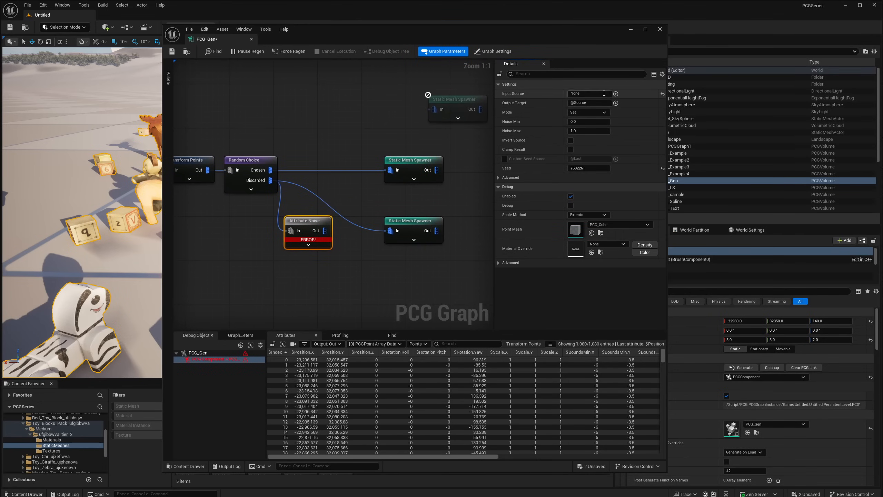
click(616, 94)
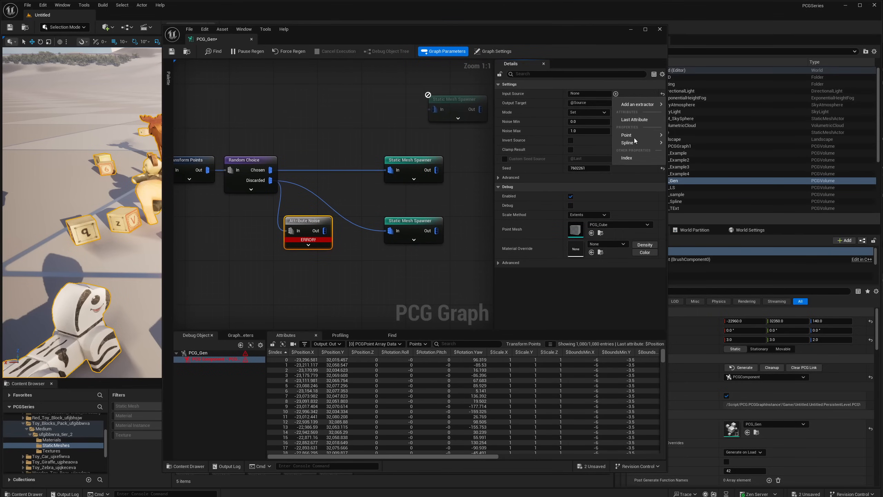
mouse_move(636, 137)
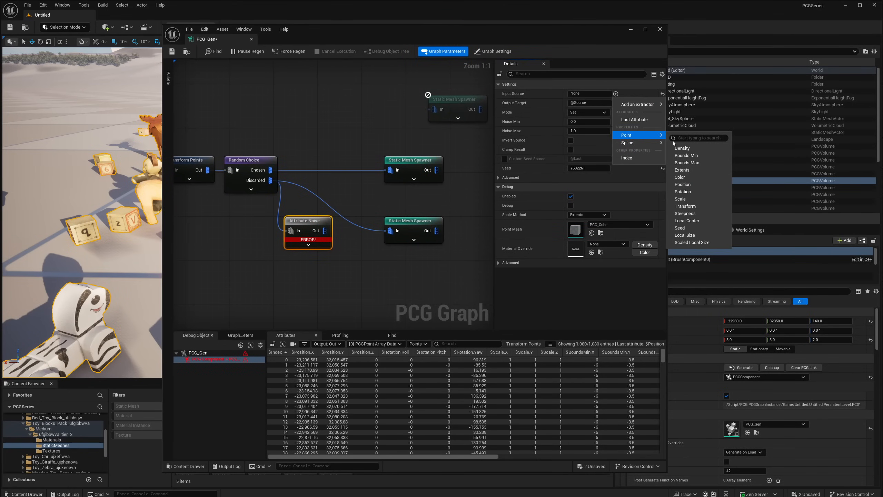
click(692, 193)
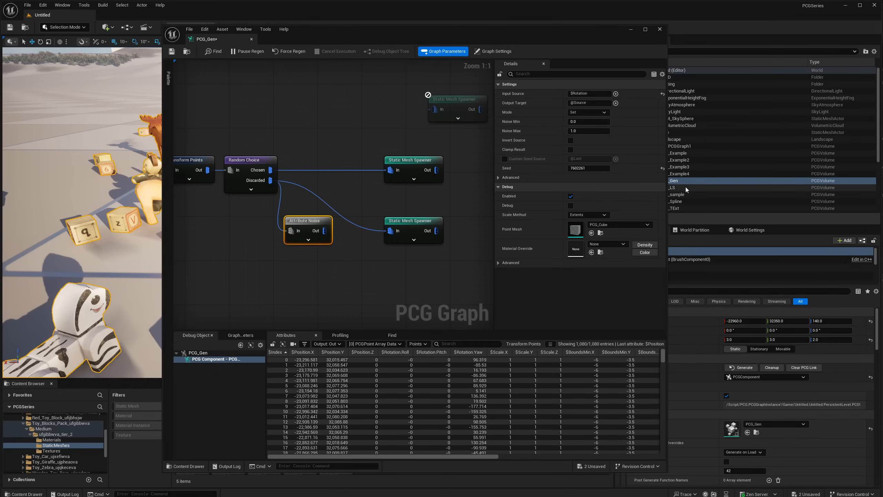
click(617, 94)
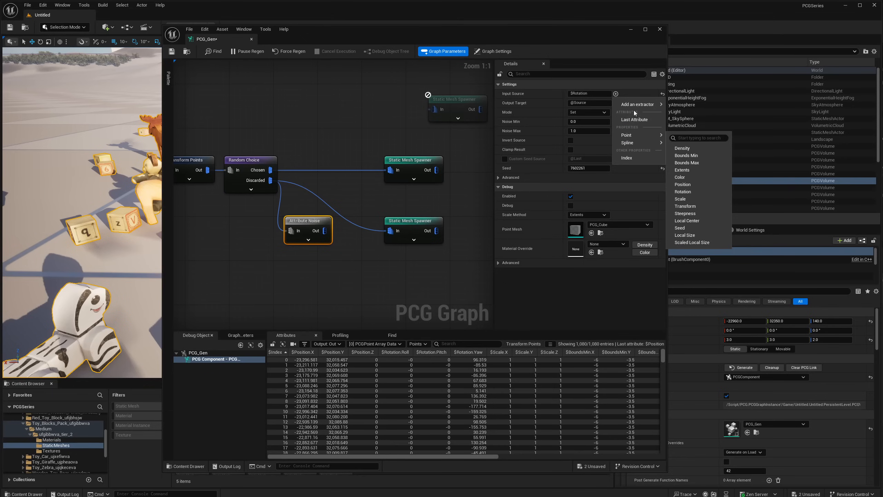
mouse_move(638, 106)
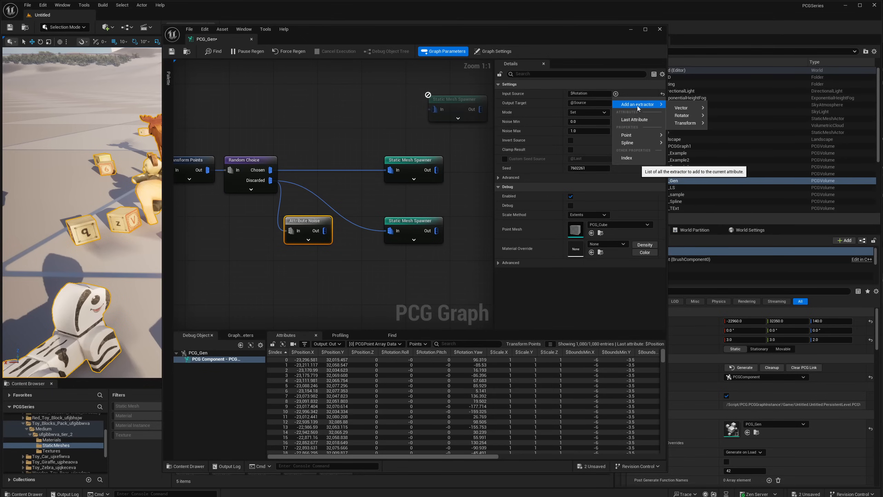
mouse_move(674, 117)
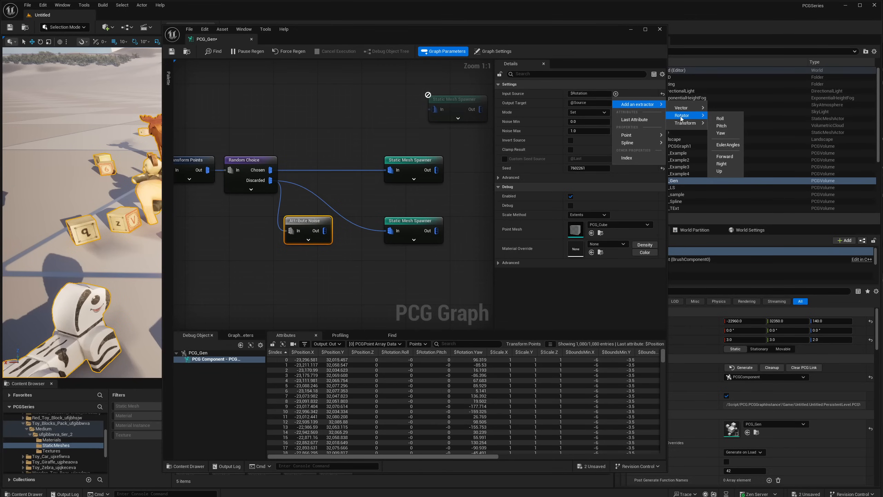
click(720, 118)
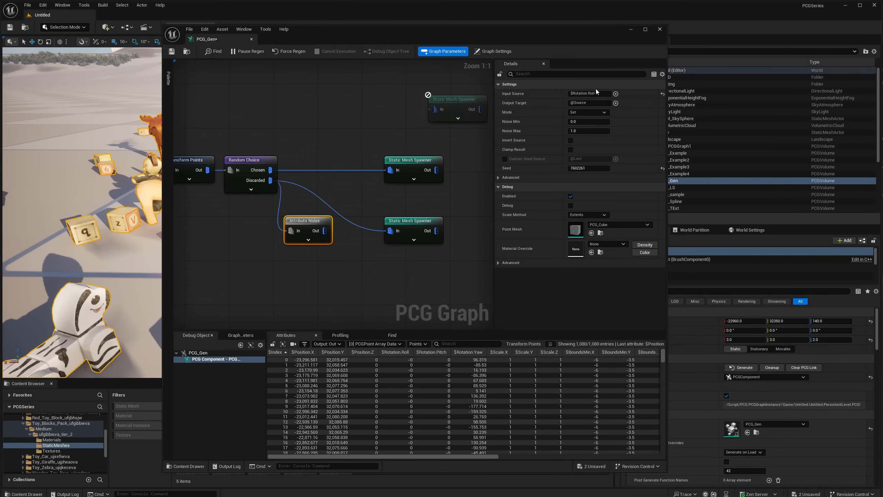
- Move the PCG graph window aside to uncover the level viewport
click(587, 94)
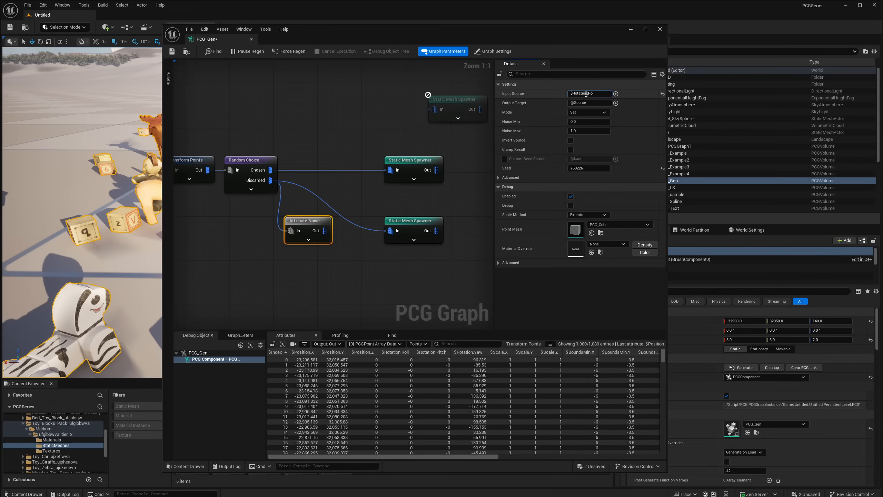
click(597, 94)
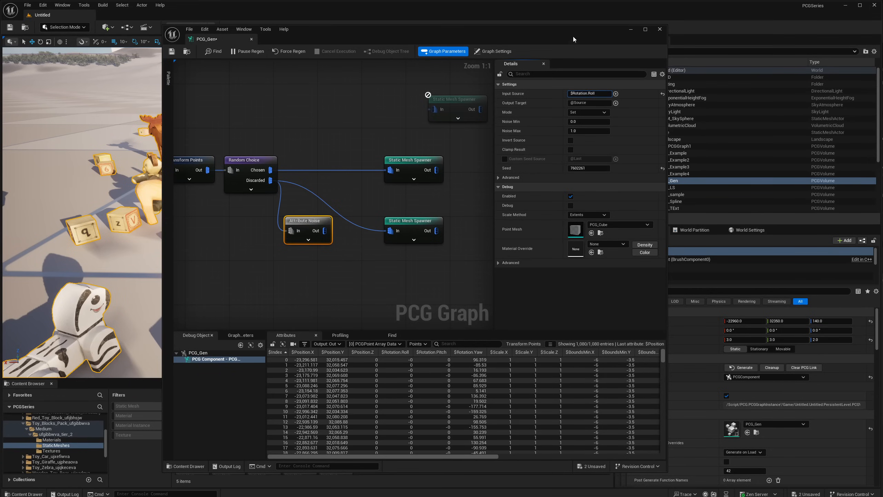
drag(582, 39, 790, 44)
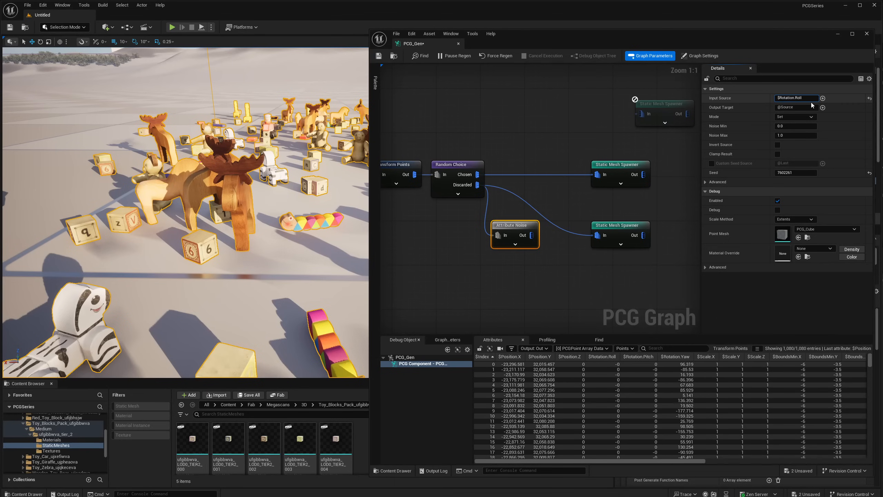
- Try a misspelled rotation attribute name as the Input Source and restore it to $Rotation.Roll
key(Return)
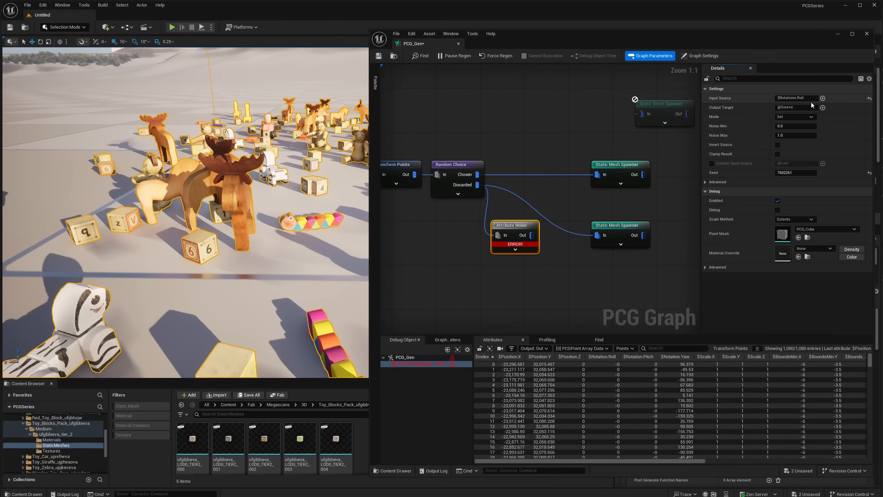
mouse_move(520, 247)
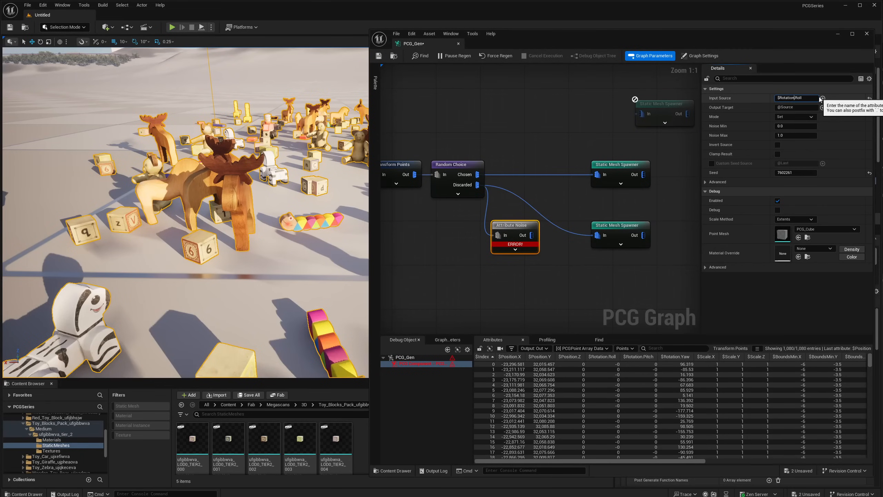
key(Return)
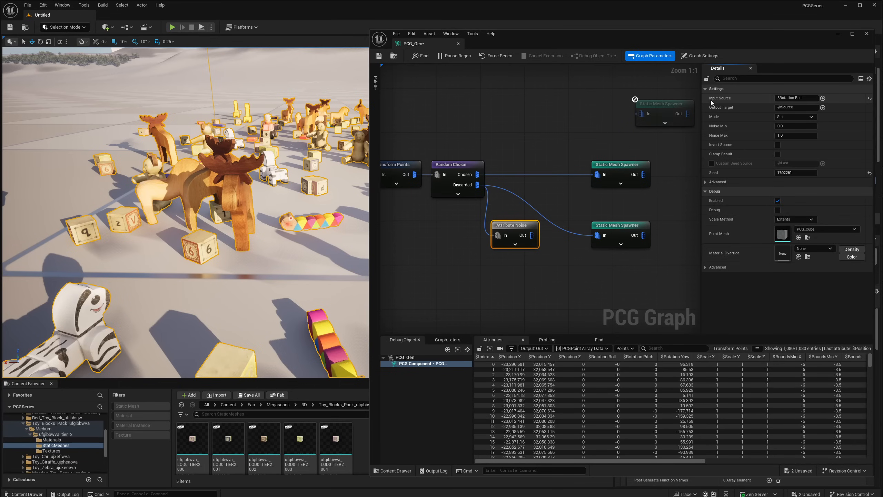
- Copy the Attribute Noise node's Input Source into its Output Target so it also uses $Rotation.Roll
click(770, 97)
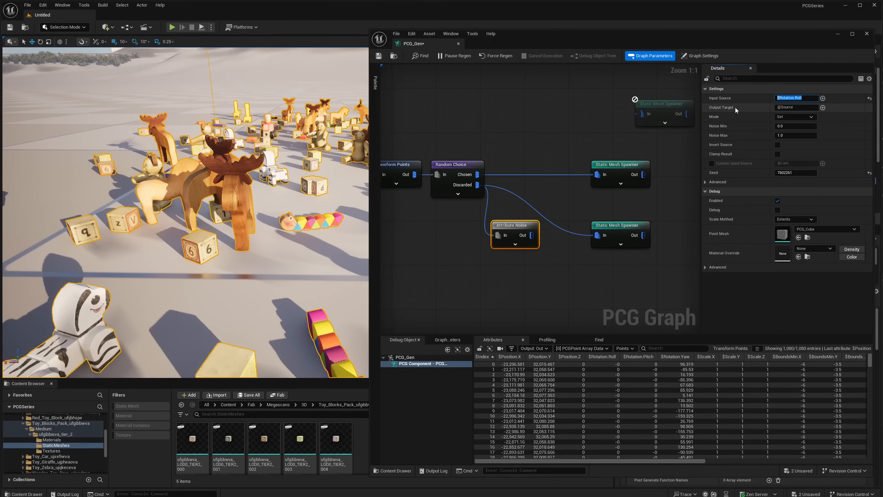
key(Tab)
click(784, 105)
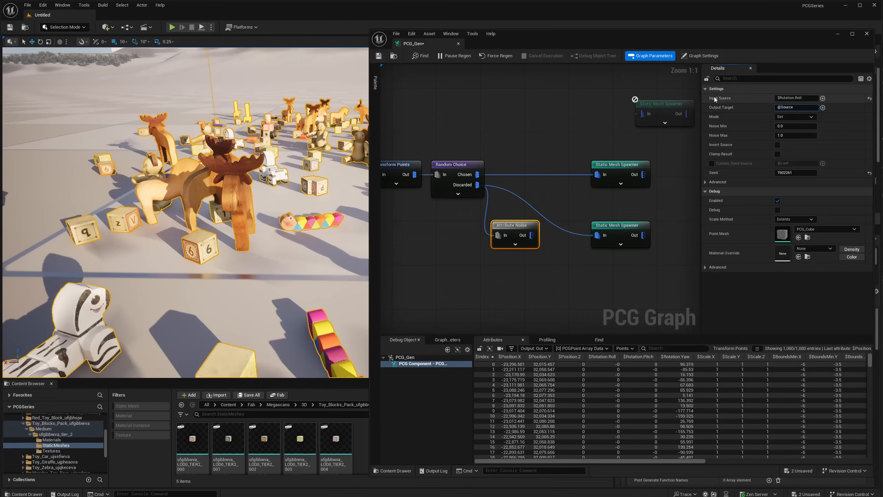
click(800, 97)
key(Tab)
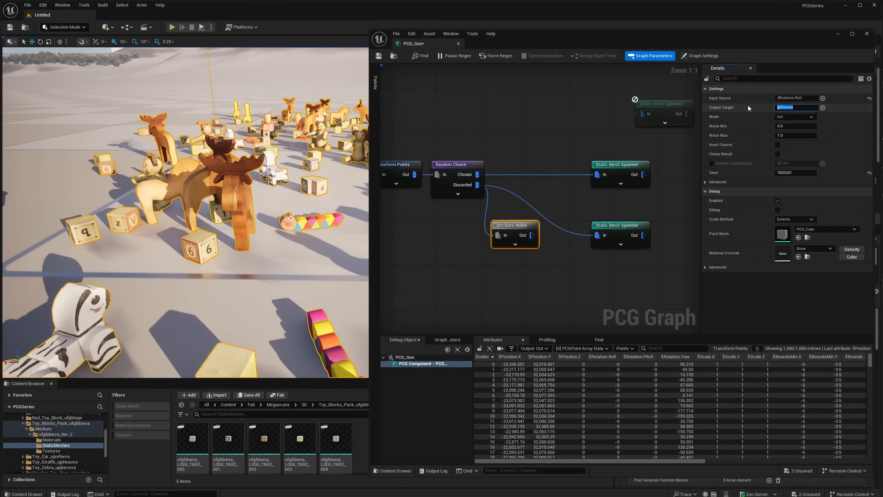
click(804, 99)
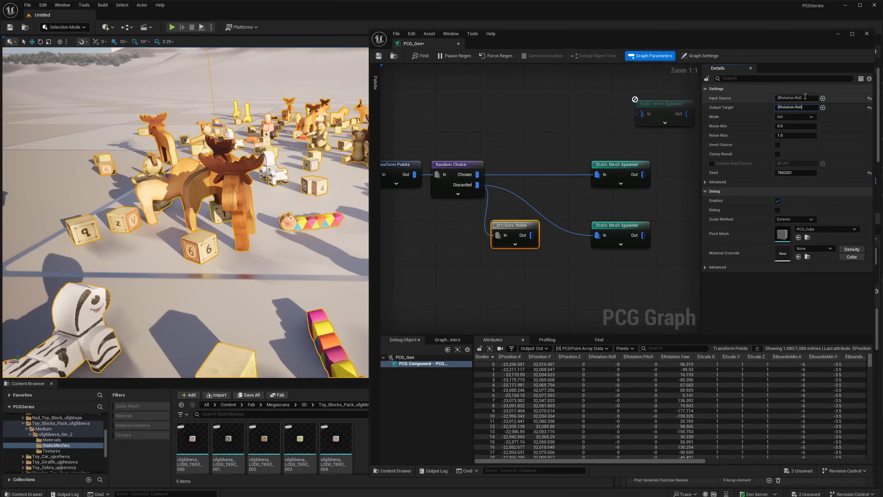
click(805, 108)
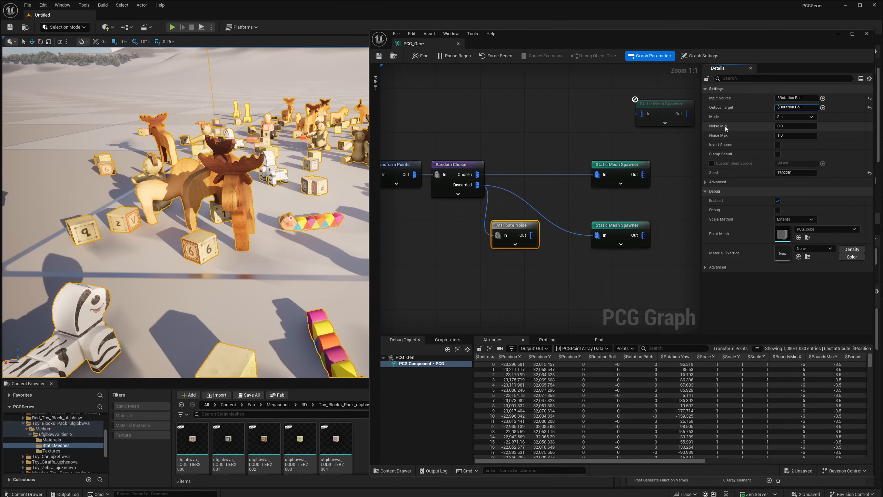
- Inspect the Attribute Noise node's output and sort its points by $Rotation.Roll to examine the range of roll values
click(786, 127)
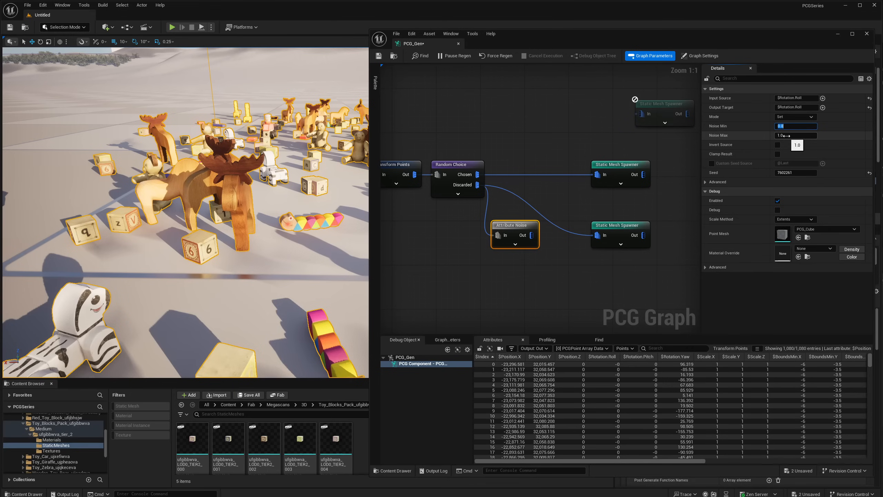
click(516, 224)
key(a)
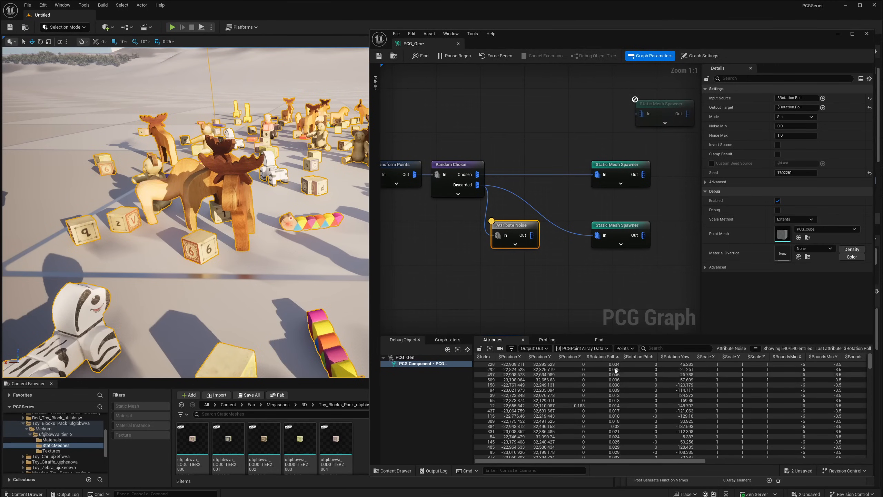
click(613, 357)
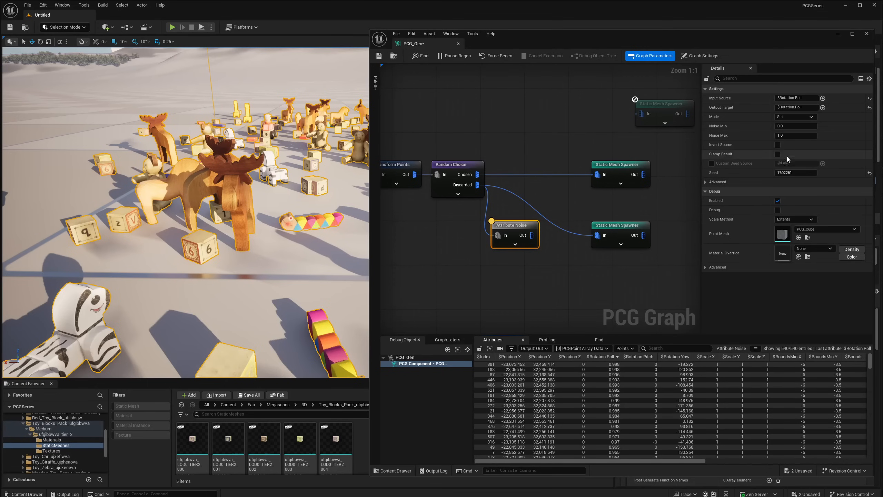
- Set the Attribute Noise node's Noise Max to 360, leaving Noise Min at 0
click(783, 136)
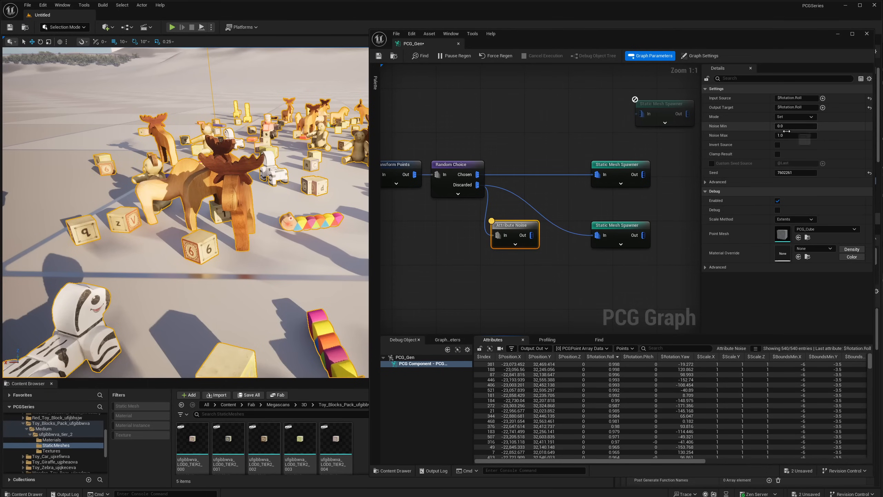
text(3)
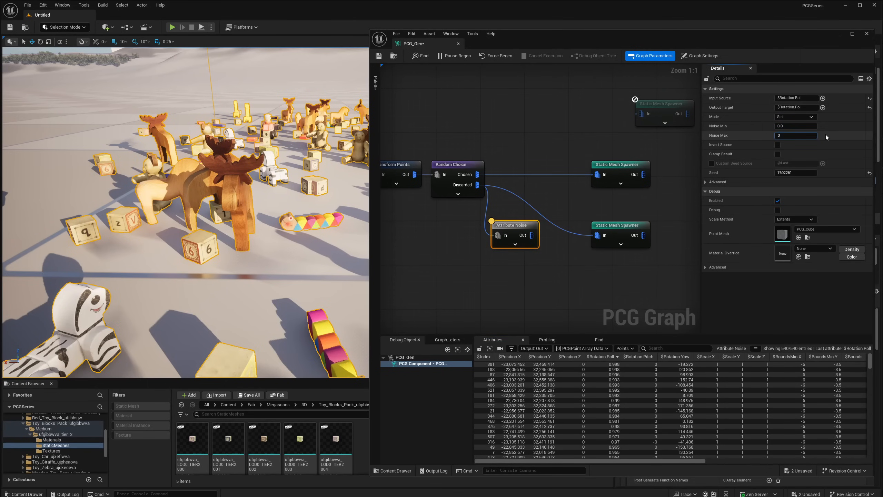
text(60)
key(Return)
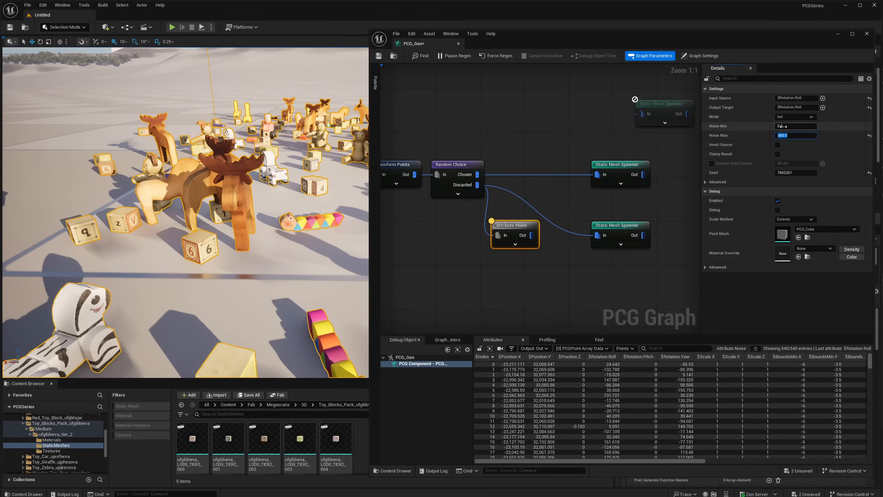
click(783, 126)
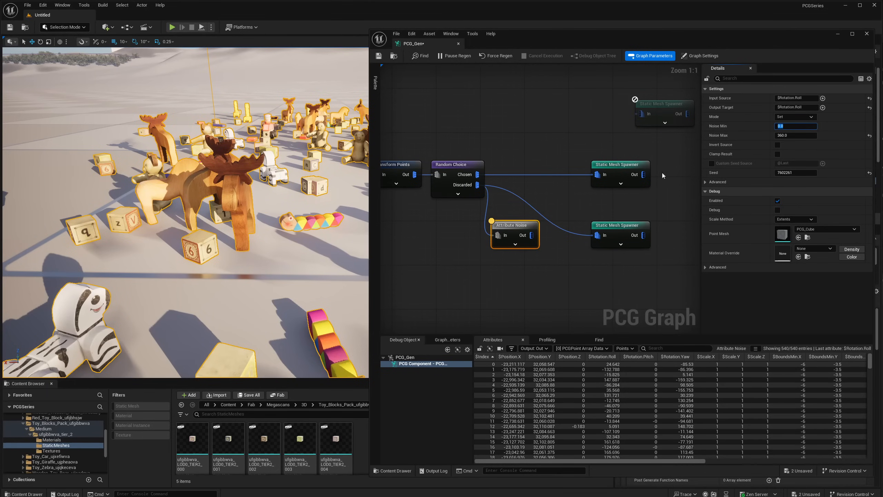
right_drag(490, 190, 570, 195)
click(486, 177)
right_drag(585, 226, 542, 221)
click(511, 241)
click(422, 163)
click(532, 228)
right_drag(480, 196, 510, 194)
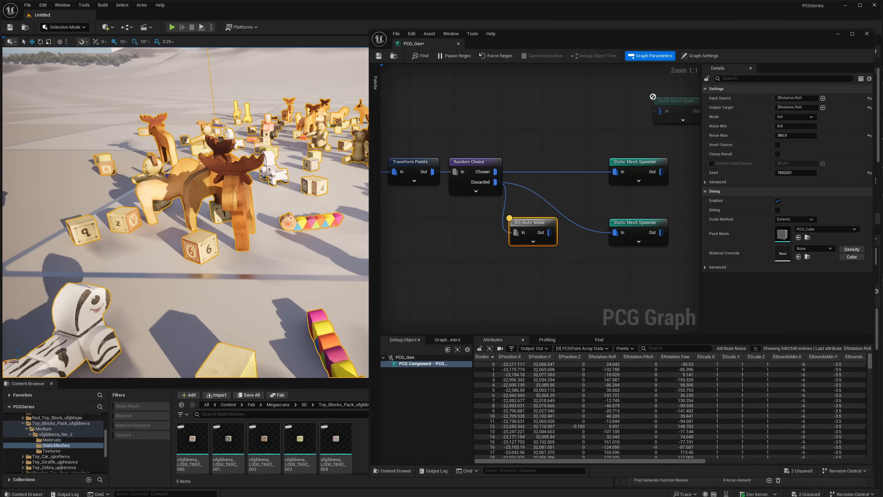
- Compare the Transform Points node's Offset Min and Max settings with the Attribute Noise node's source and target settings
right_drag(570, 252, 590, 254)
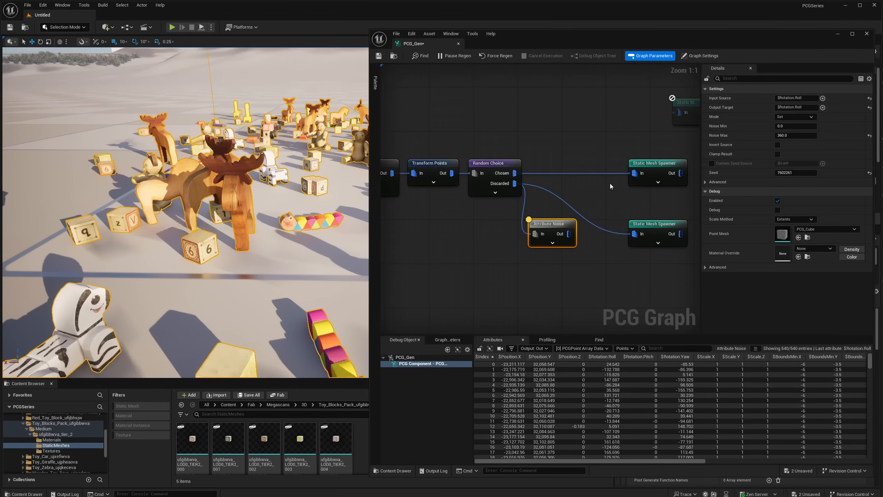
click(431, 163)
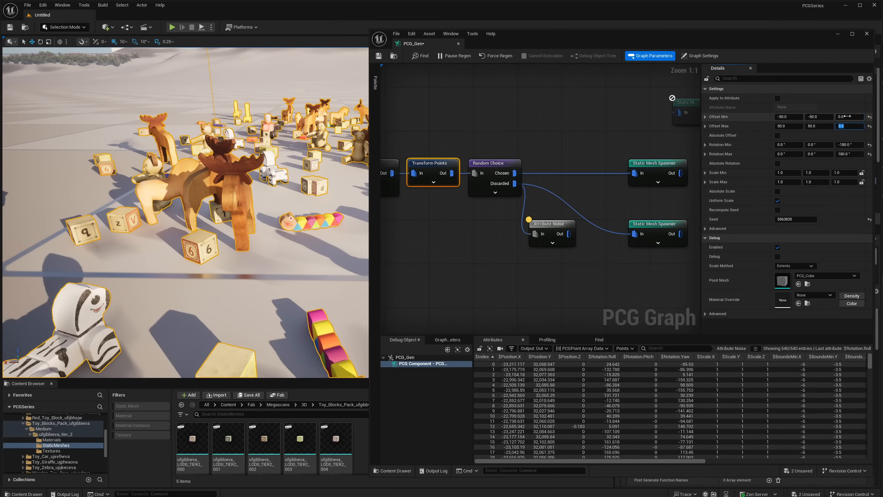
click(849, 117)
click(849, 126)
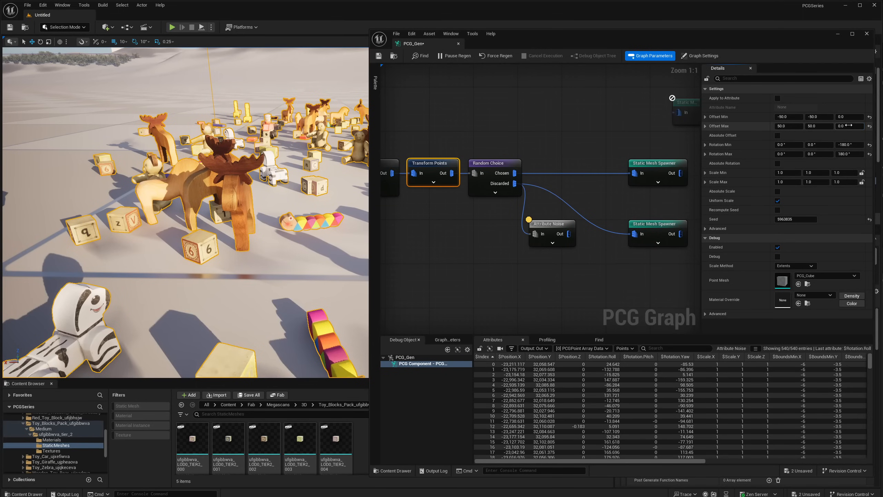
click(544, 243)
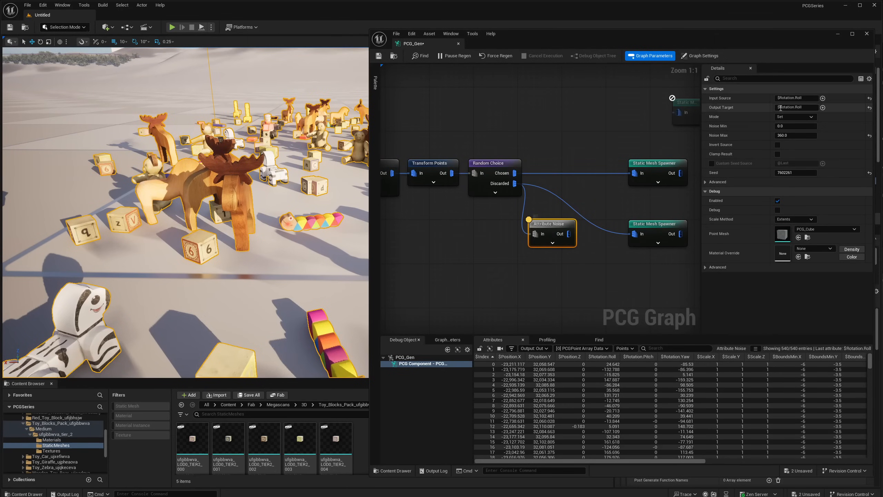
click(771, 101)
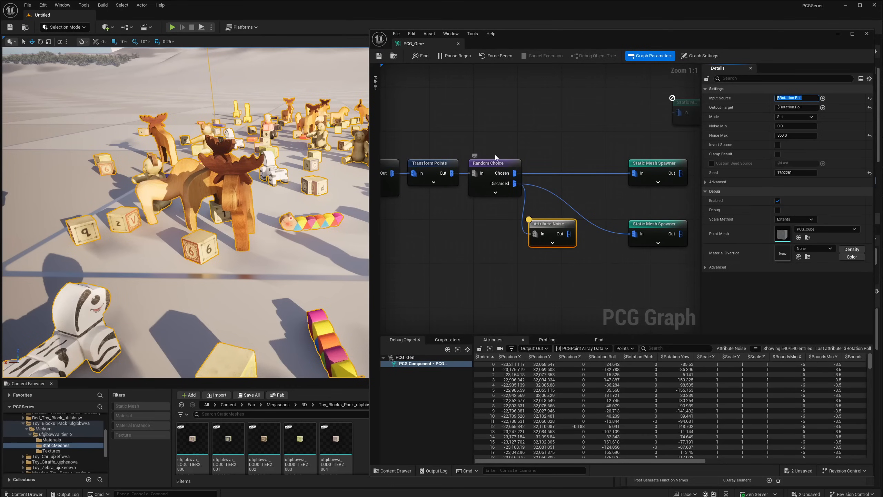
- Replace the blocks' Static Mesh Spawner direct input with the Attribute Noise node's output and examine the blocks in the level
click(551, 222)
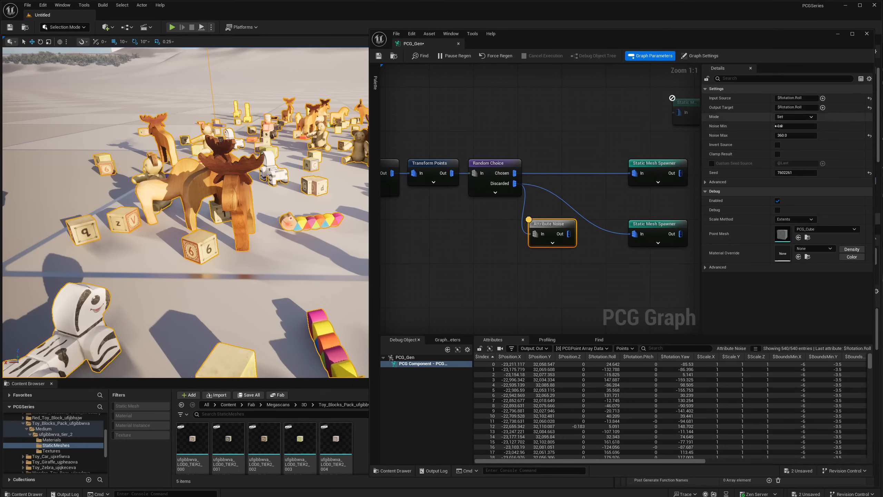
alt+click(634, 234)
drag(569, 234, 637, 236)
right_drag(278, 216, 240, 202)
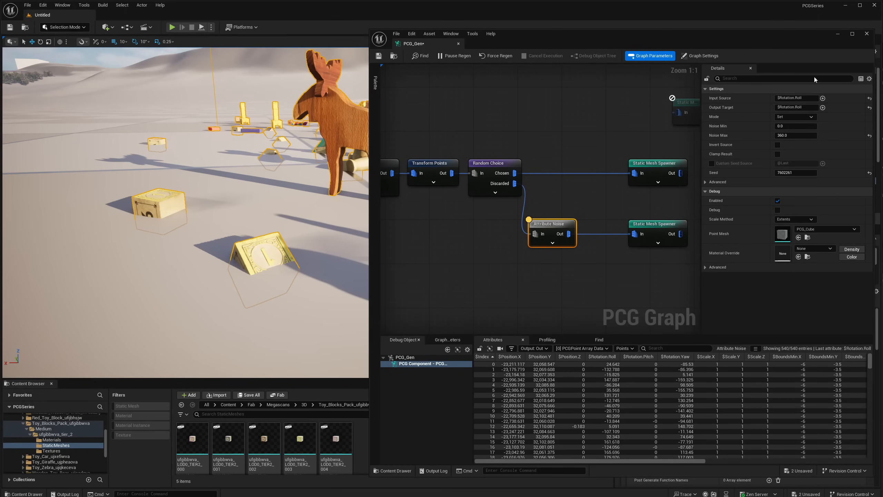
- Set the Attribute Noise node's Noise Max to 4 and Noise Min to 1
click(808, 97)
click(796, 135)
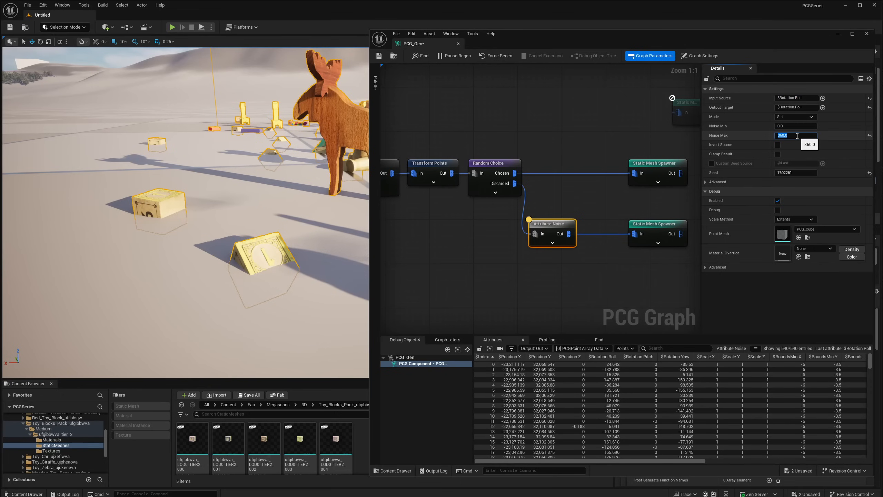
text(1)
key(Return)
key(Return)
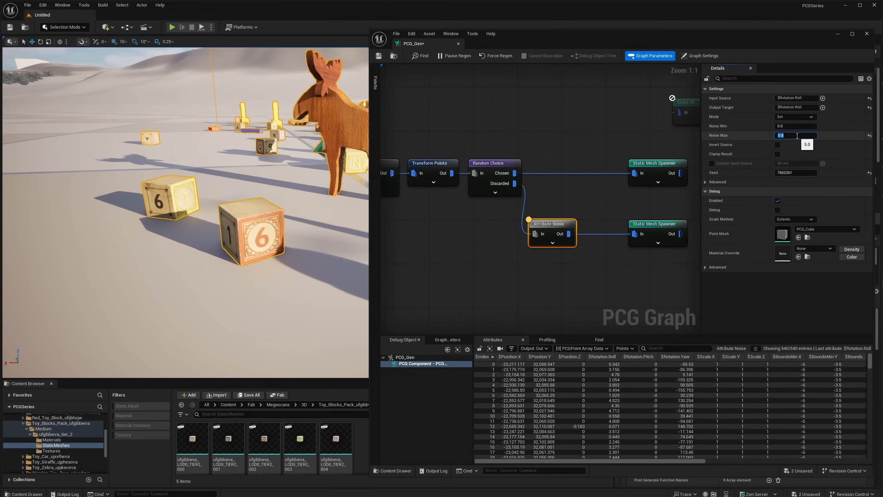
text(4)
key(Return)
click(814, 126)
text(1)
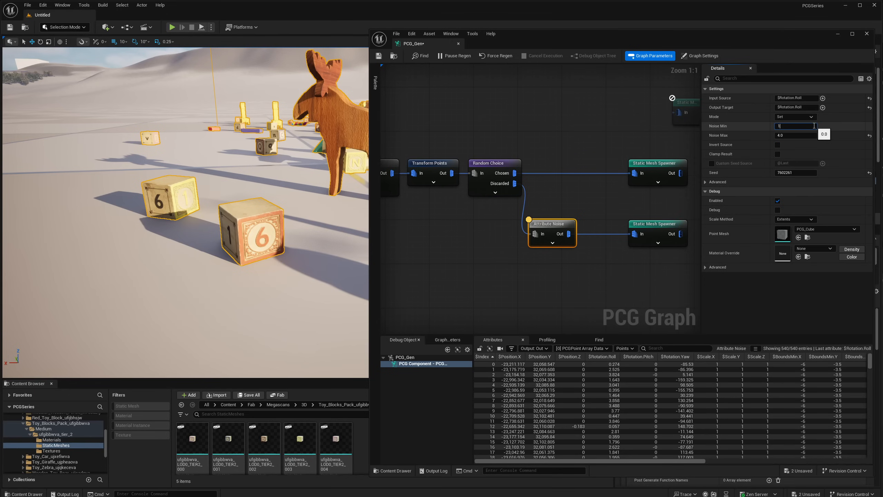
key(Return)
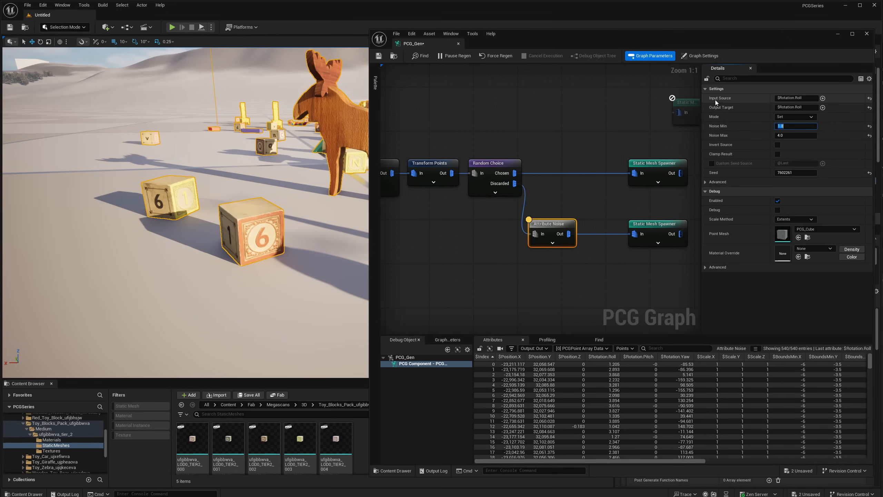
- Set the Attribute Noise node's Input Source to $Index, keeping $Rotation.Roll as the Output Target
click(816, 99)
text($index)
key(Return)
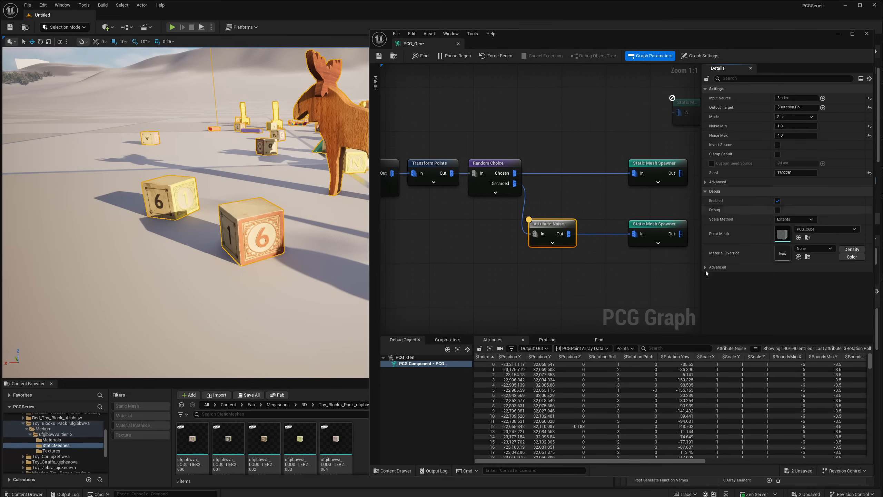
- Sort the Attribute Noise points by $Rotation.Roll in both directions to examine the roll values, and return to sorting by $Index
click(613, 356)
click(614, 357)
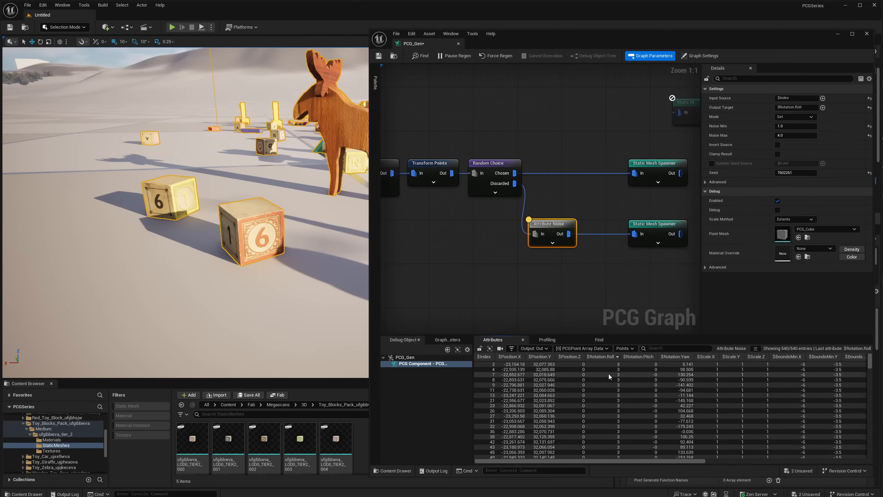
click(611, 356)
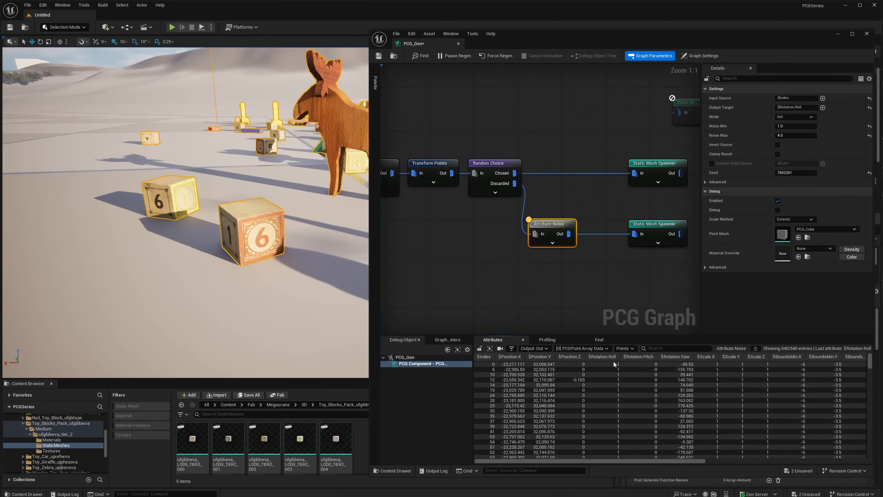
click(610, 357)
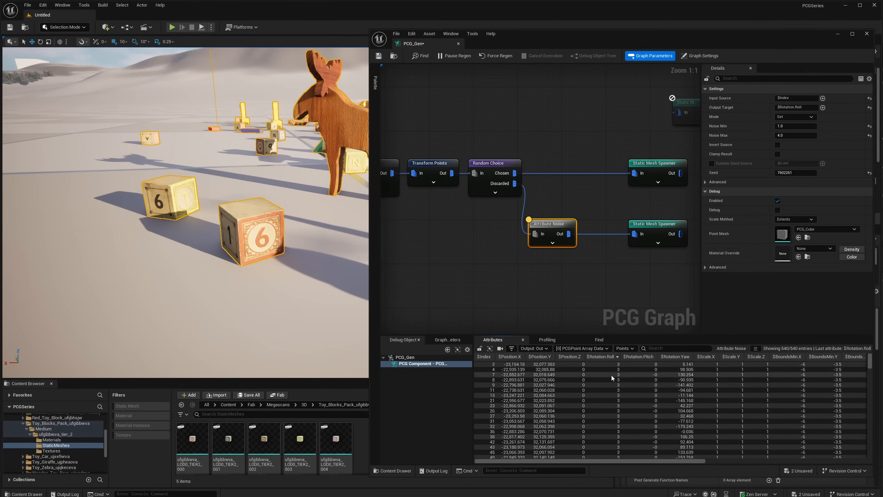
click(483, 357)
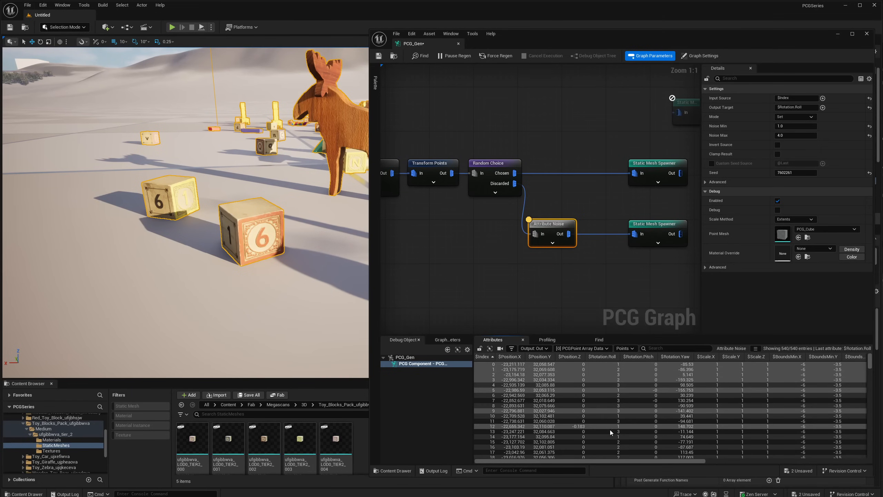
- Add a Multiply node between Attribute Noise and the blocks' Static Mesh Spawner, and line the nodes up
right_drag(580, 220, 520, 226)
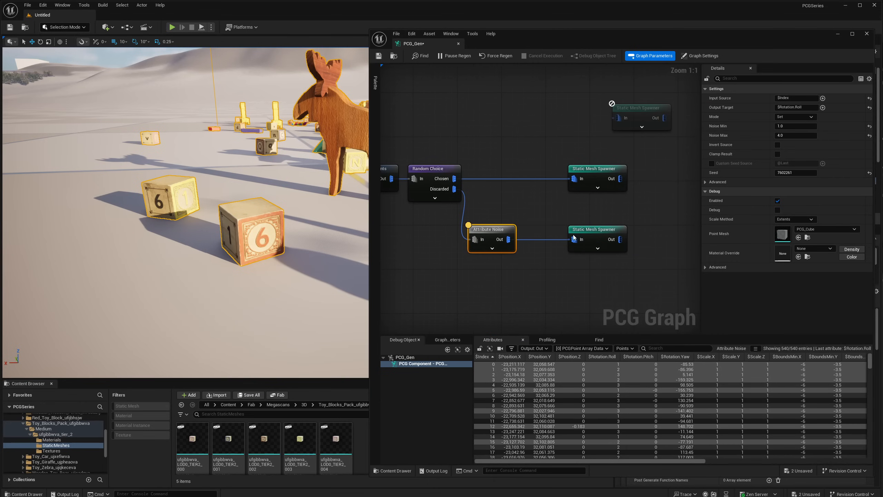
drag(580, 228, 629, 232)
drag(510, 241, 536, 258)
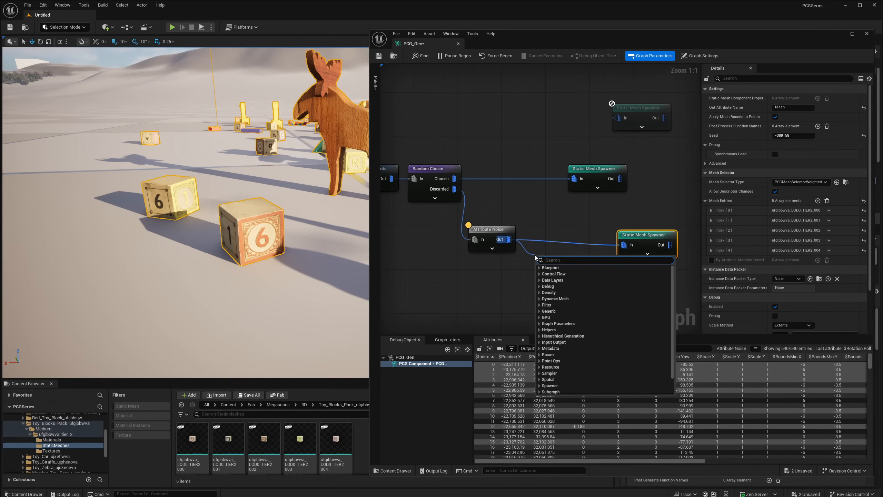
text(mul)
key(Return)
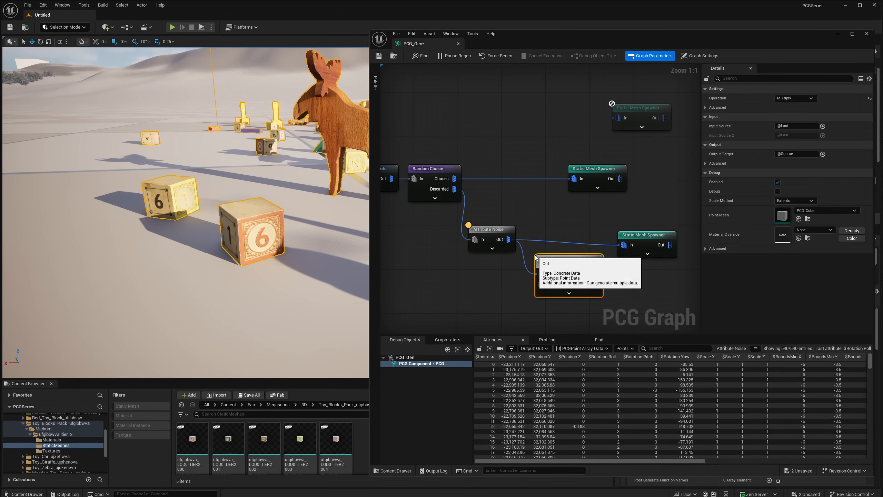
drag(553, 259, 589, 228)
alt+click(625, 245)
mouse_move(645, 236)
mouse_down()
mouse_move(637, 226)
mouse_move(645, 237)
mouse_up()
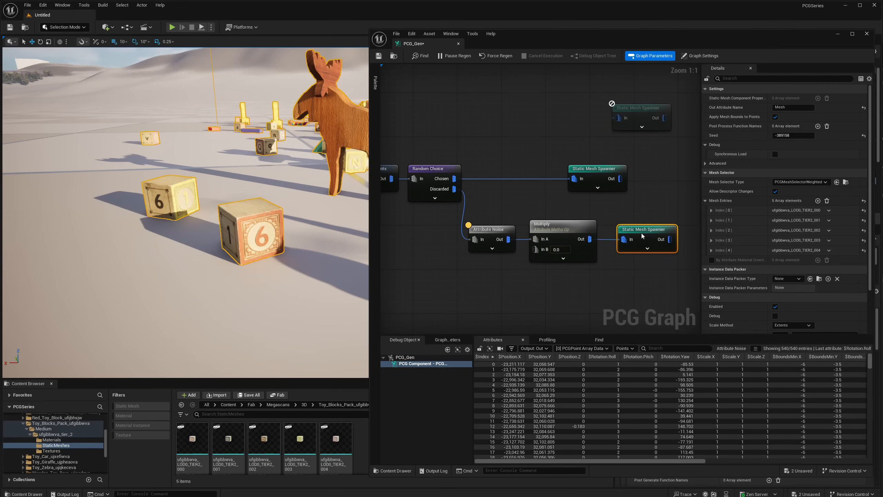
- Set the Multiply node's Input Source 1 to $Rotation.Roll, matching the Attribute Noise node's Output Target
click(574, 230)
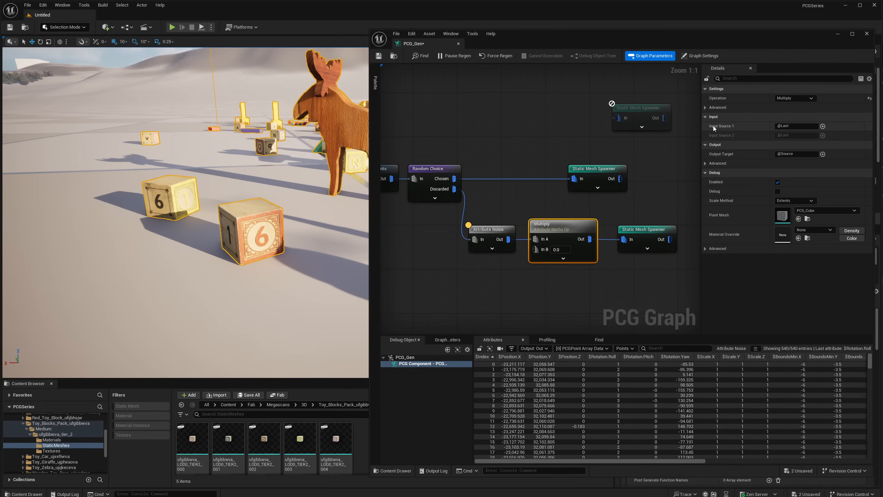
drag(792, 127, 780, 127)
click(490, 229)
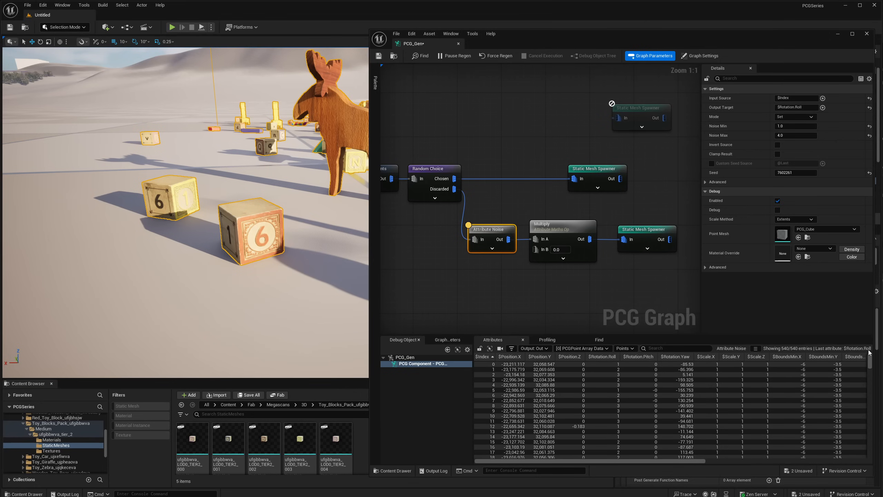
click(548, 226)
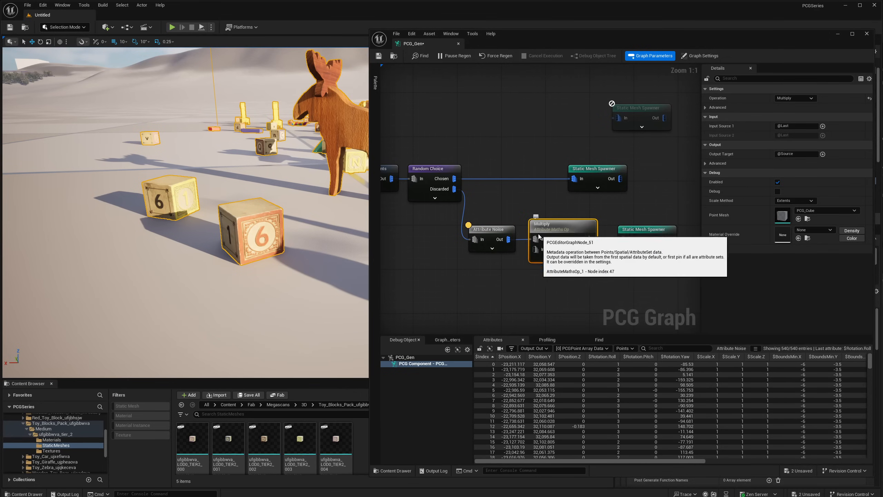
double_click(783, 126)
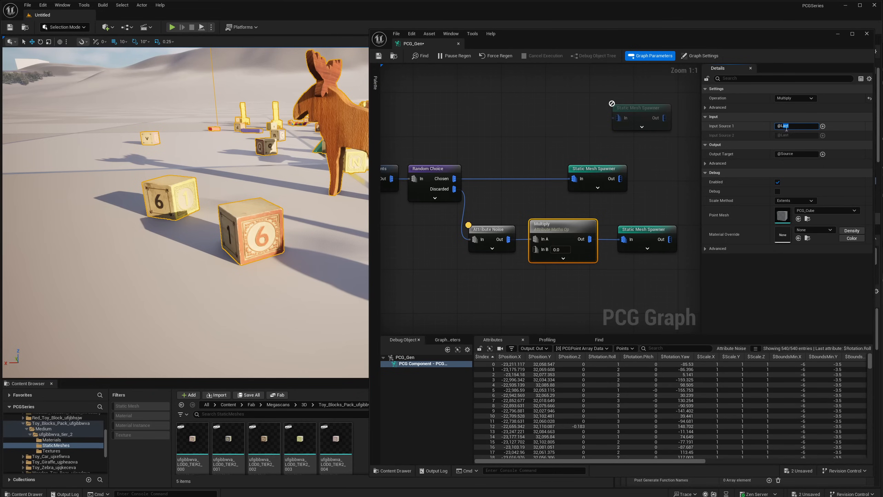
click(781, 132)
double_click(806, 126)
key(Return)
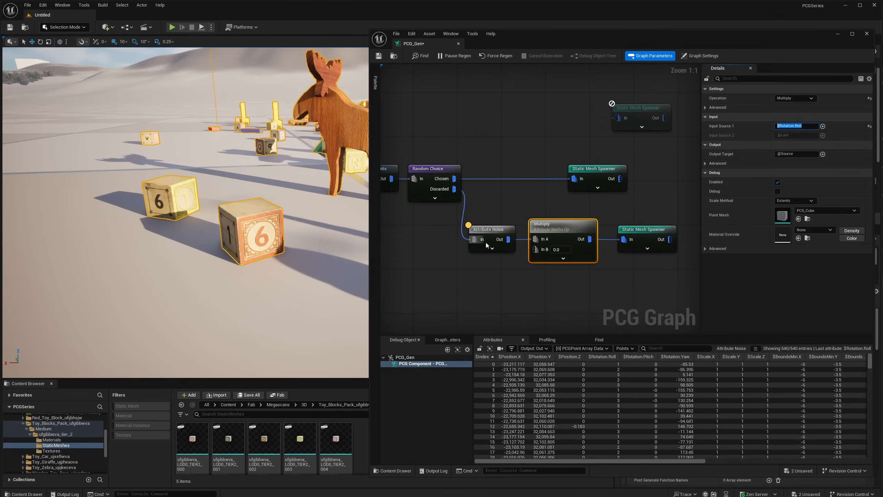
- Reposition the Attribute Noise and Multiply nodes slightly so they sit in line below Random Choice
click(488, 229)
drag(488, 230, 466, 235)
mouse_move(557, 223)
mouse_down()
mouse_move(523, 240)
mouse_move(542, 223)
mouse_up()
ctrl+click(466, 235)
click(537, 218)
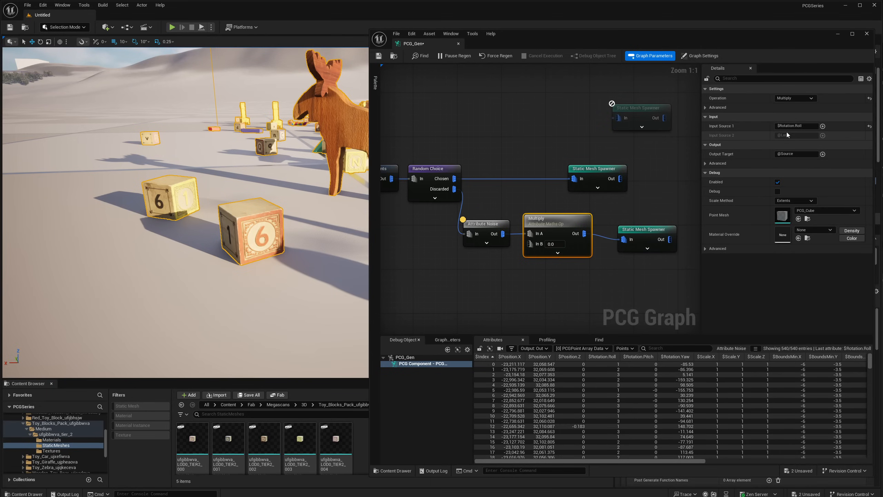
click(781, 154)
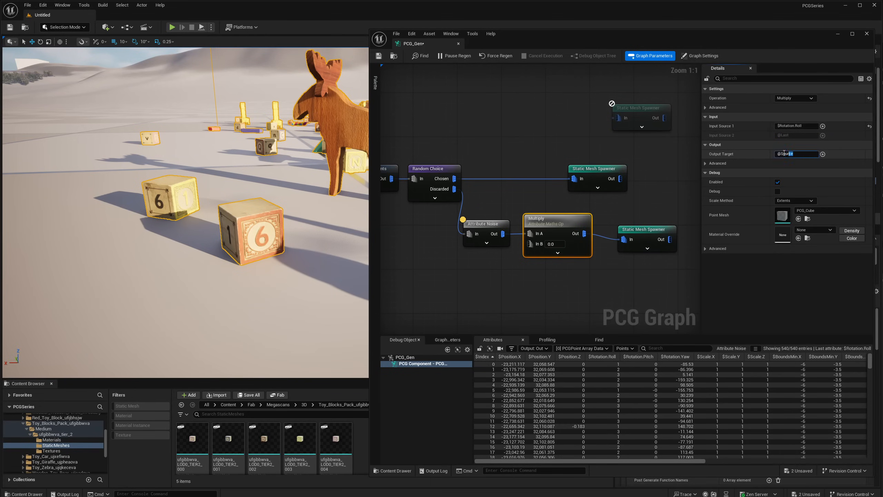
click(773, 126)
click(797, 156)
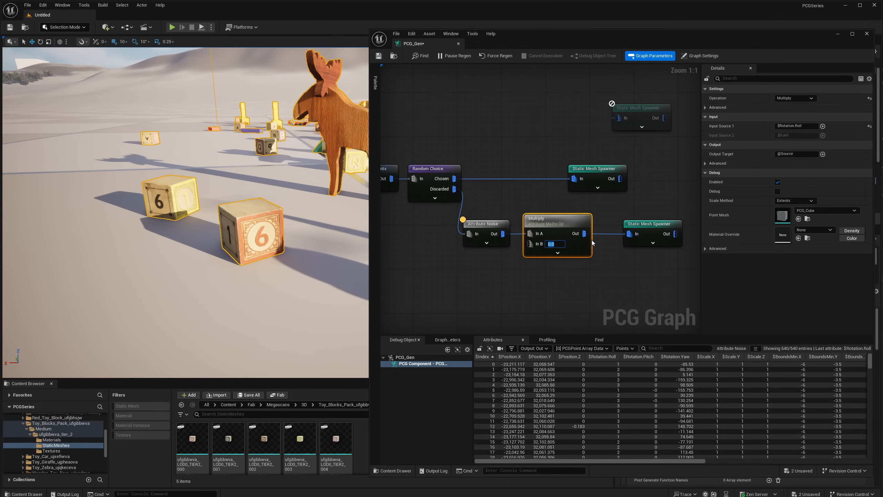
key(Return)
- Inspect the Multiply node's output and look through the points' $Rotation.Roll values
click(490, 235)
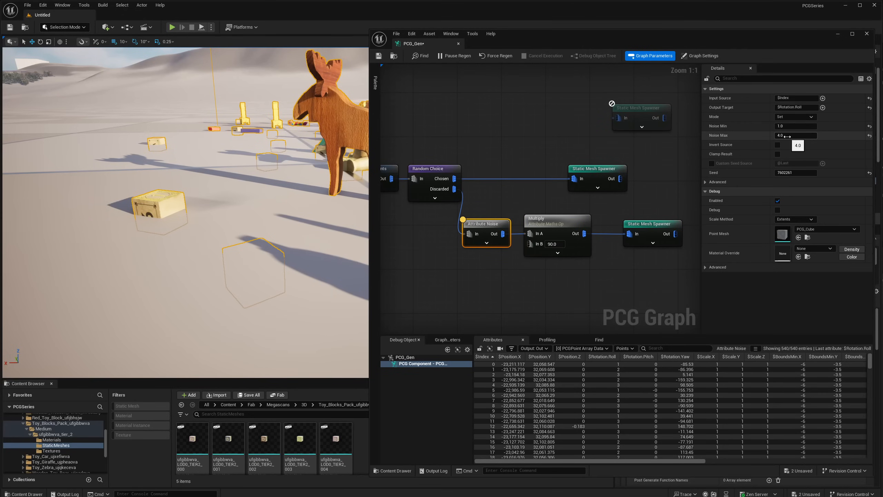
click(559, 233)
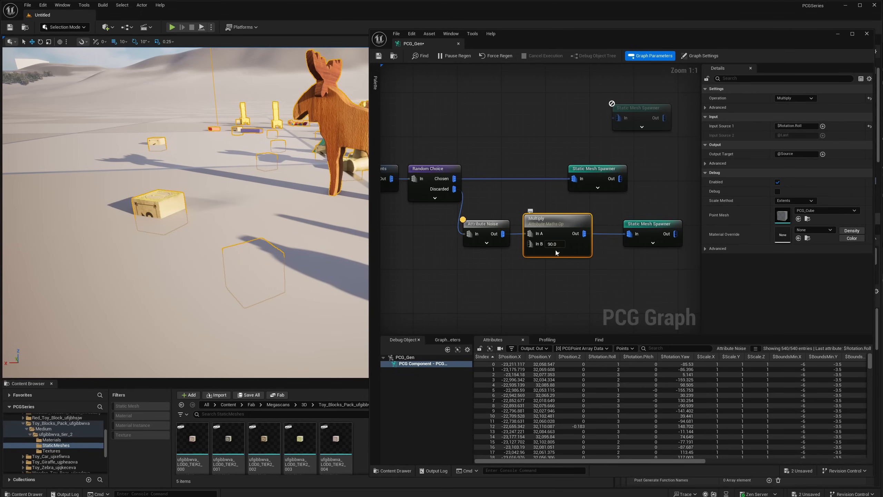
key(a)
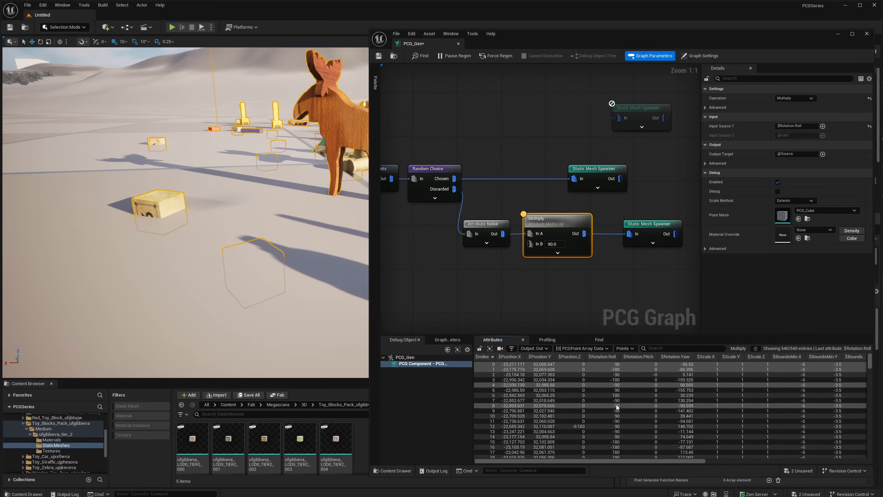
scroll(614, 436, down, 3)
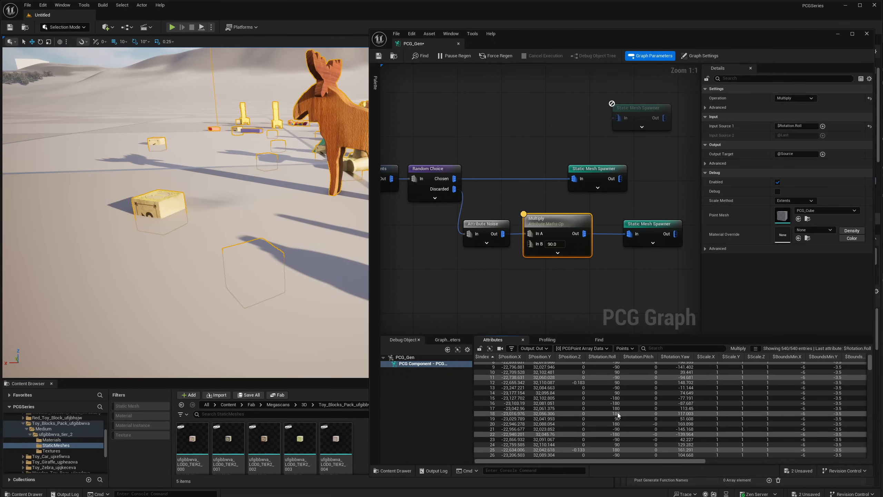
scroll(615, 391, down, 3)
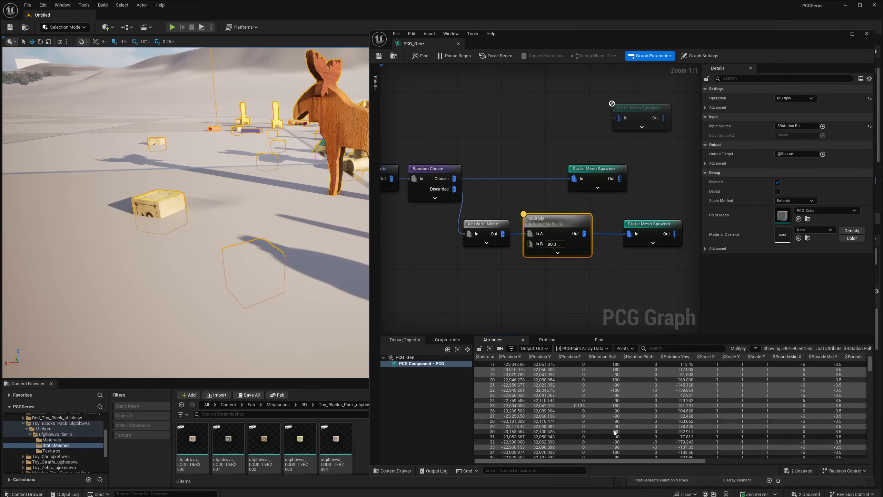
- Place the static mesh ufgibbwva_LOD0_TIER2_000 on open ground in the level and view it up close
right_drag(250, 237, 300, 259)
key(w)
key(a)
key(s)
right_drag(270, 226, 270, 216)
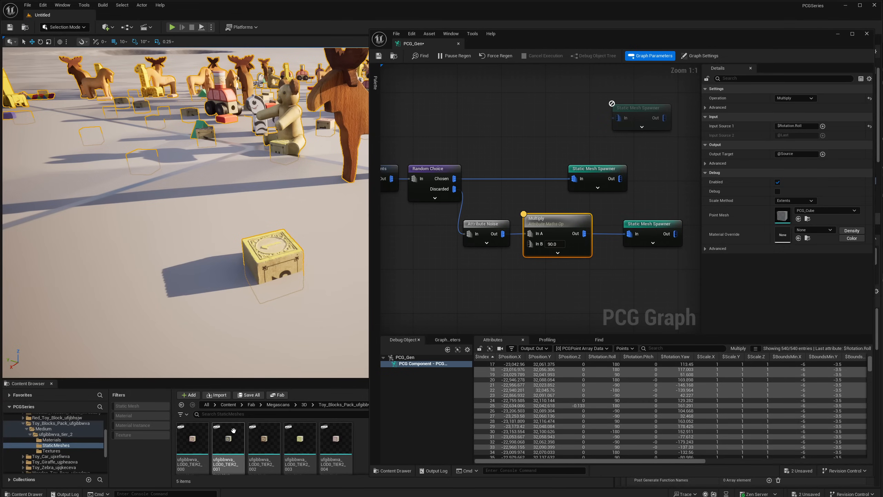
click(193, 439)
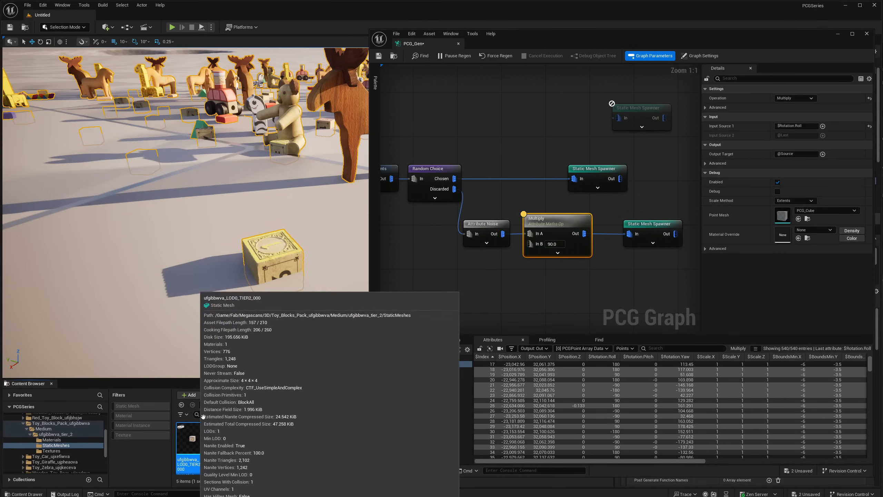
right_drag(219, 288, 182, 274)
drag(180, 428, 104, 240)
right_drag(104, 240, 61, 223)
key(w)
right_drag(144, 266, 228, 284)
key(a)
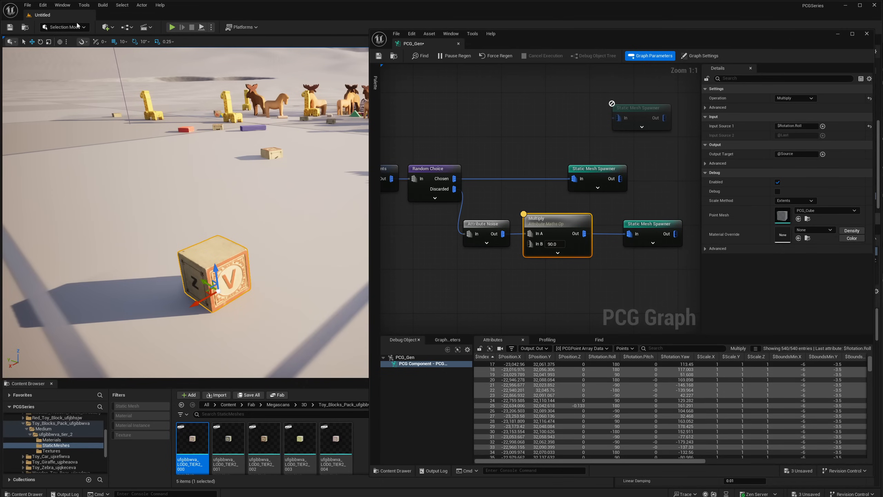
- In Modeling Mode, edit the pivot of the placed ufgibbwva_LOD0_TIER2_000 block to its box center and accept the change
click(63, 28)
click(67, 68)
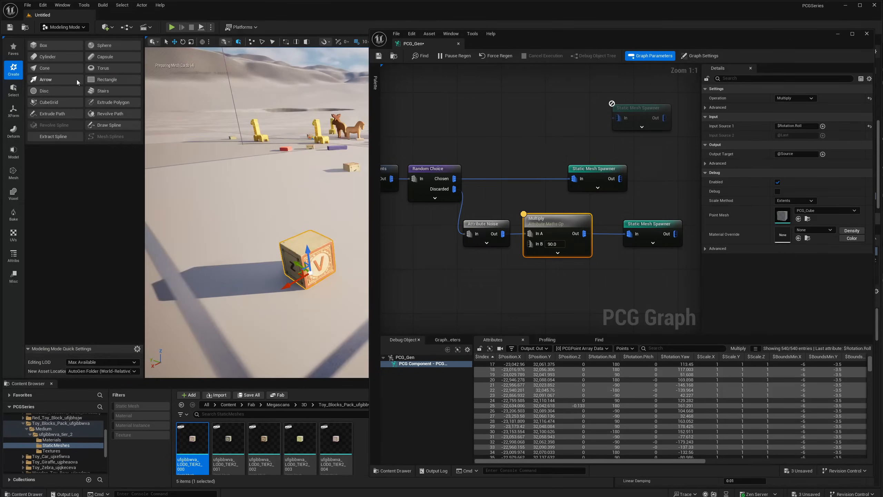
click(13, 111)
click(48, 69)
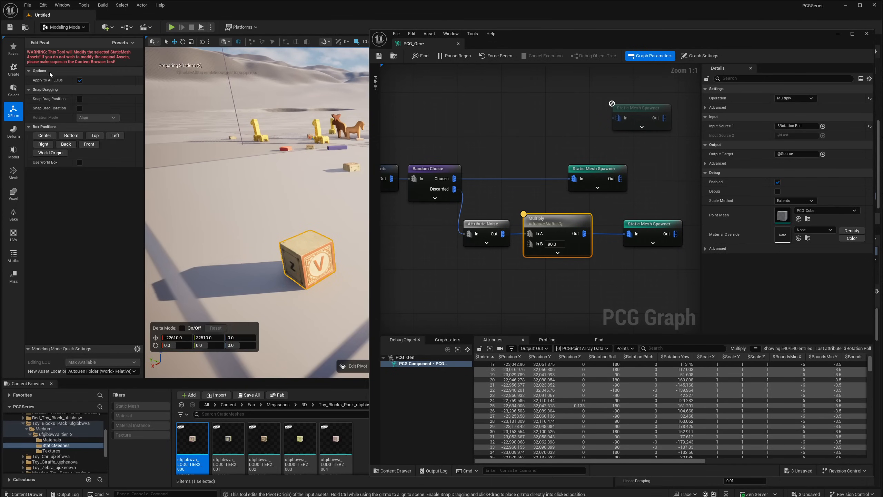
click(44, 136)
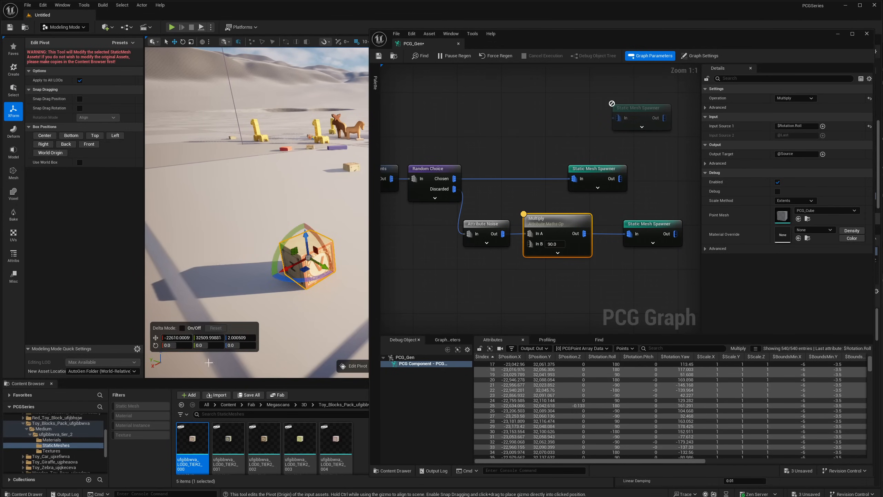
click(835, 34)
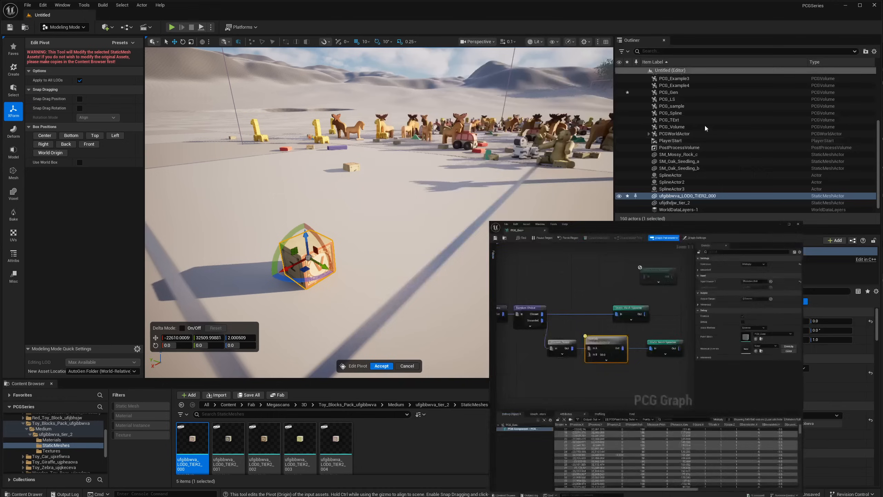
click(385, 366)
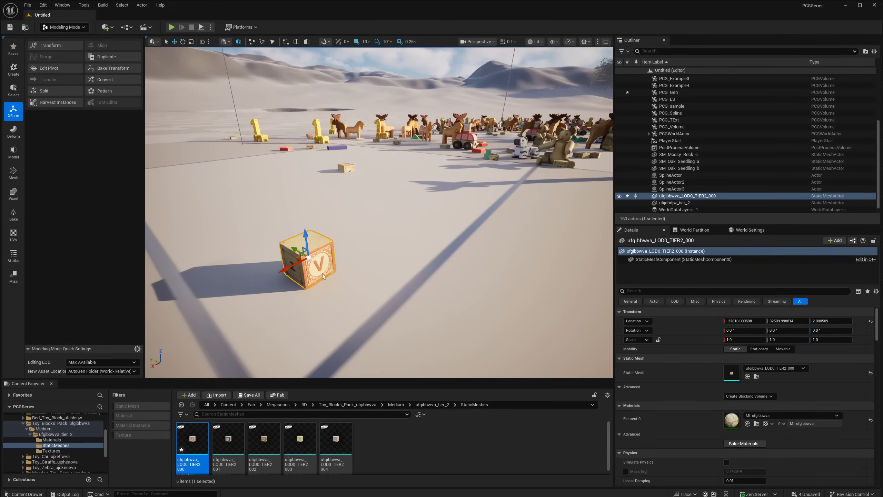
- Check the new pivot by placing a second ufgibbwva_LOD0_TIER2_000 block, and delete both copies from the level
right_drag(323, 276, 278, 278)
drag(197, 443, 201, 265)
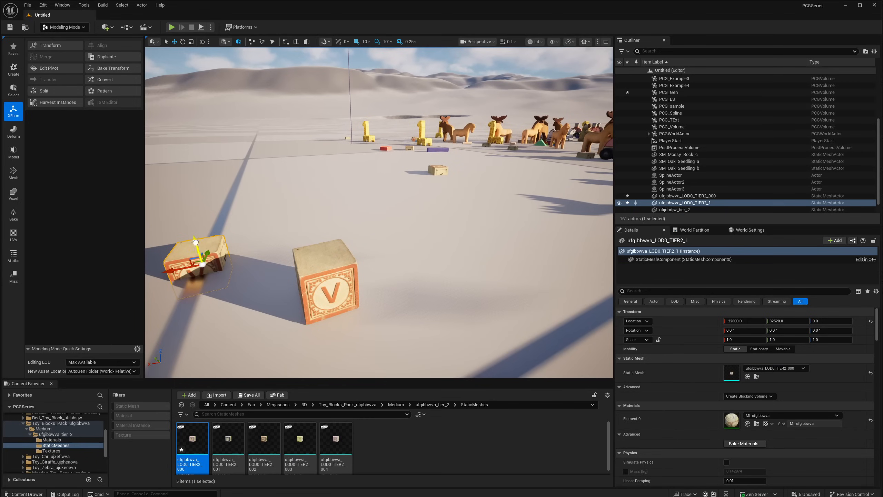
key(Delete)
click(315, 270)
key(Delete)
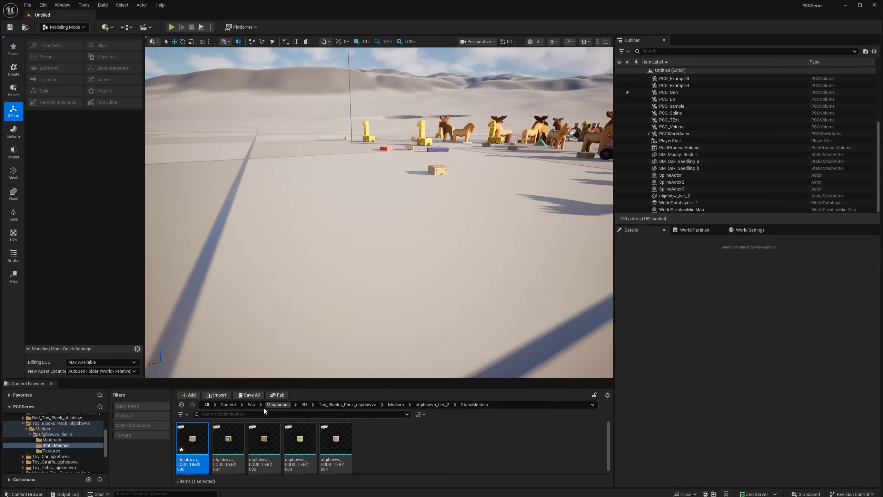
- Place ufgibbwva_LOD0_TIER2_001 on the open ground and set its pivot to the box center
drag(228, 439, 327, 285)
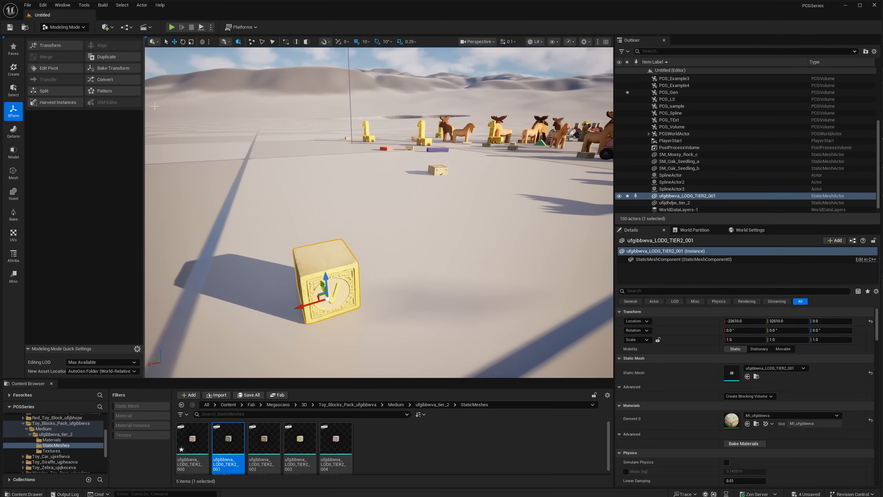
click(45, 69)
click(50, 137)
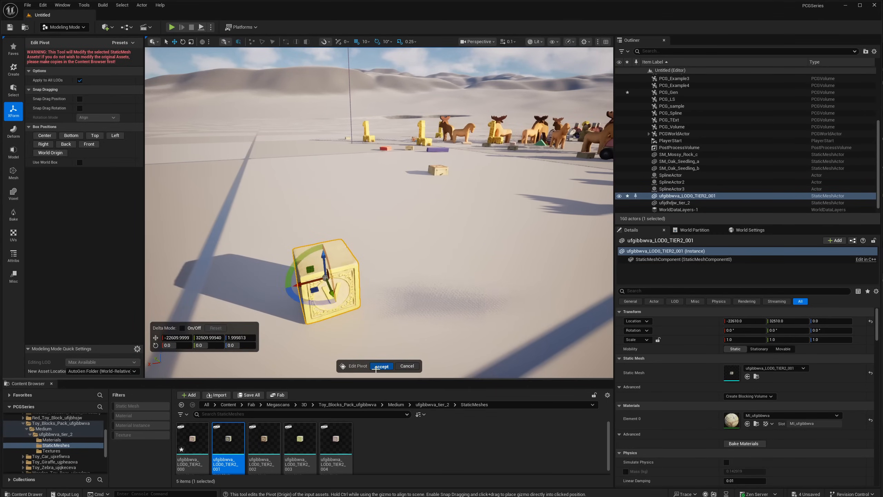
click(381, 366)
- Place ufgibbwva_LOD0_TIER2_002 beside the first block and set its pivot to the box center
drag(264, 439, 435, 258)
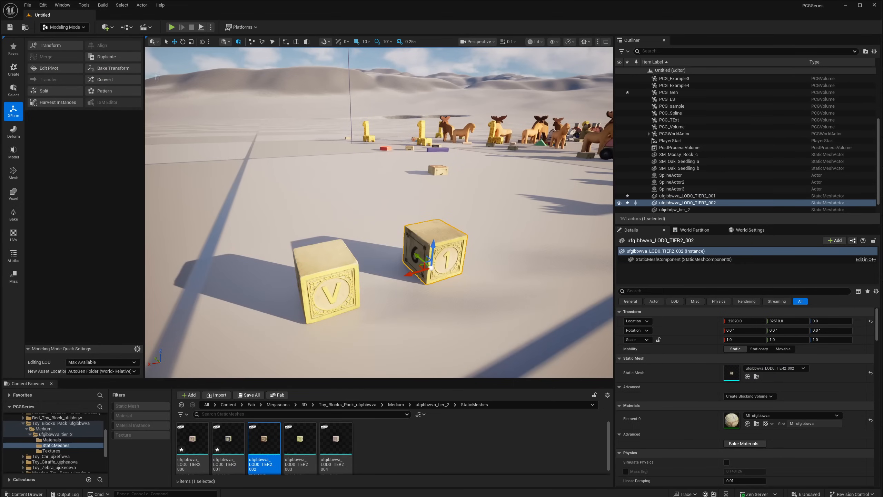
click(54, 67)
click(44, 136)
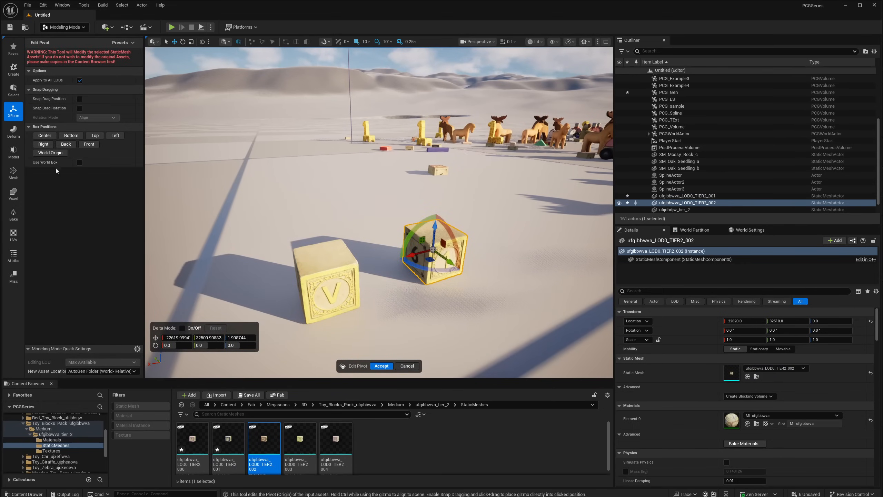
click(382, 366)
- Place ufgibbwva_LOD0_TIER2_003 behind the other blocks and set its pivot to the box center
drag(300, 439, 304, 233)
click(44, 69)
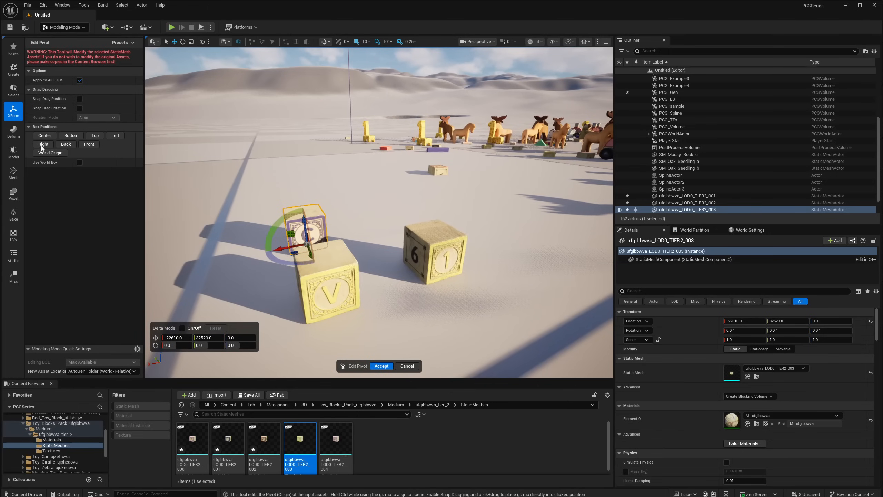
click(44, 136)
click(381, 366)
- Place ufgibbwva_LOD0_TIER2_004 next to the other blocks and set its pivot to the box center
drag(336, 440, 167, 339)
click(57, 69)
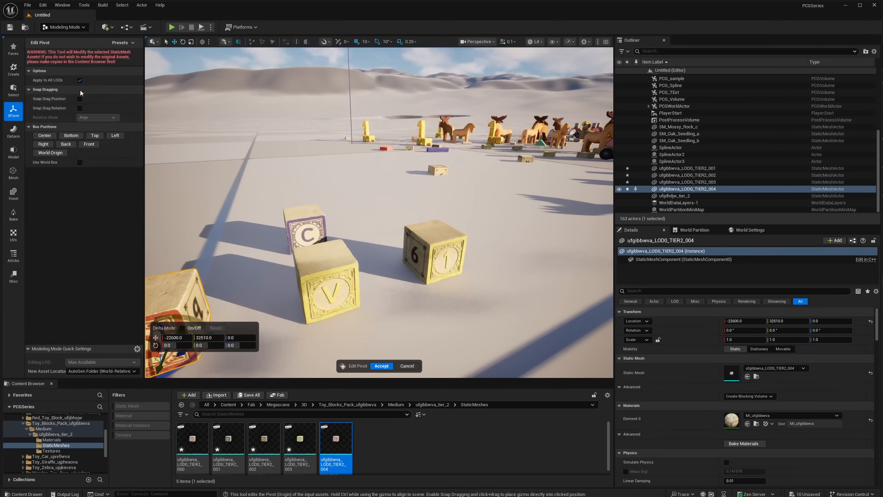
click(45, 135)
click(382, 367)
- Select the four temporarily placed block actors and delete them from the level
right_drag(383, 306, 330, 319)
ctrl+click(403, 247)
ctrl+click(400, 201)
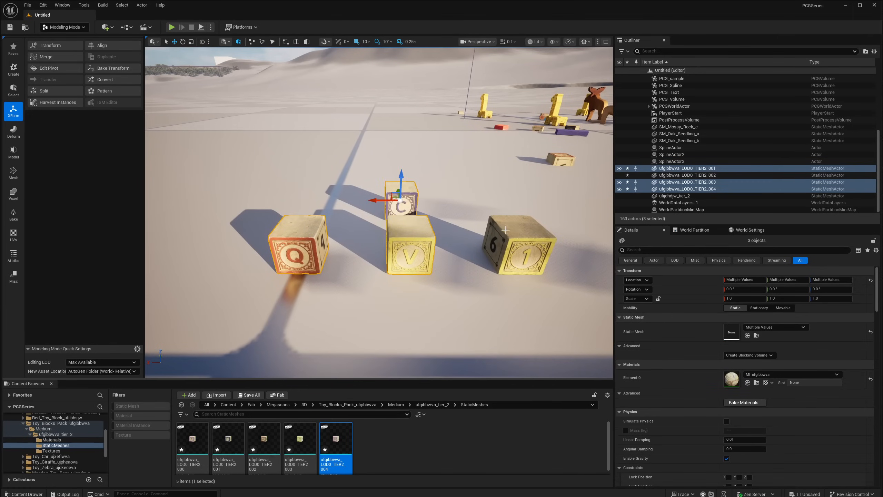
ctrl+click(504, 240)
key(Delete)
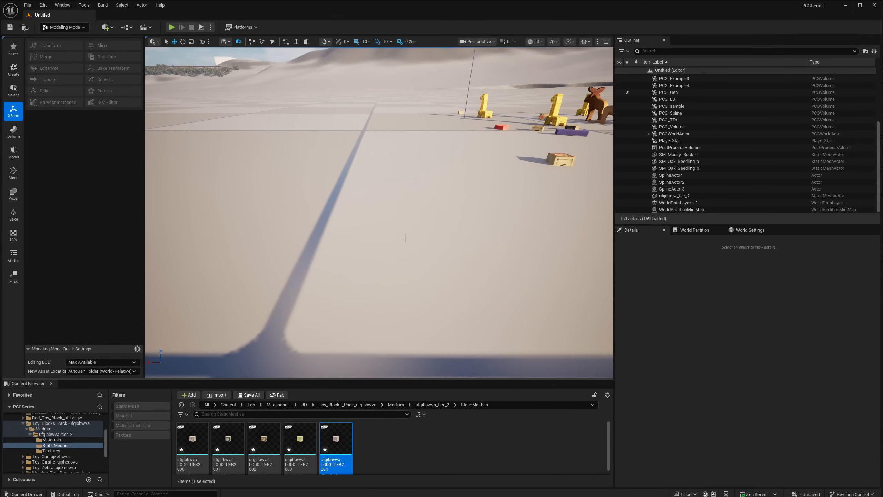
- Fly among the generated toys and examine how the rolled blocks sit on the ground
right_drag(405, 238, 359, 261)
key(w)
key(w)
key(w)
key(w)
key(s)
key(w)
key(s)
key(w)
key(s)
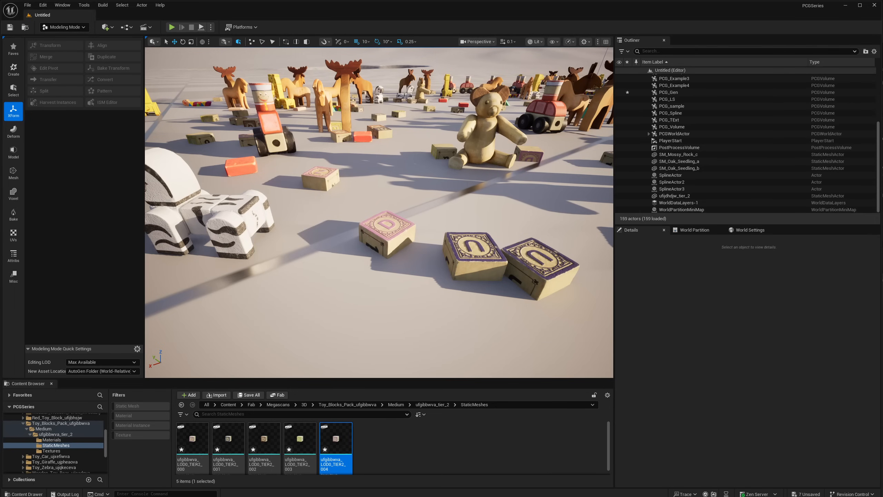
- Return to the PCG_Gen graph and review the offset and rotation settings of the Transform Points node
key(alt+Tab)
right_drag(573, 219, 541, 216)
drag(559, 204, 468, 233)
right_drag(520, 225, 621, 228)
click(441, 174)
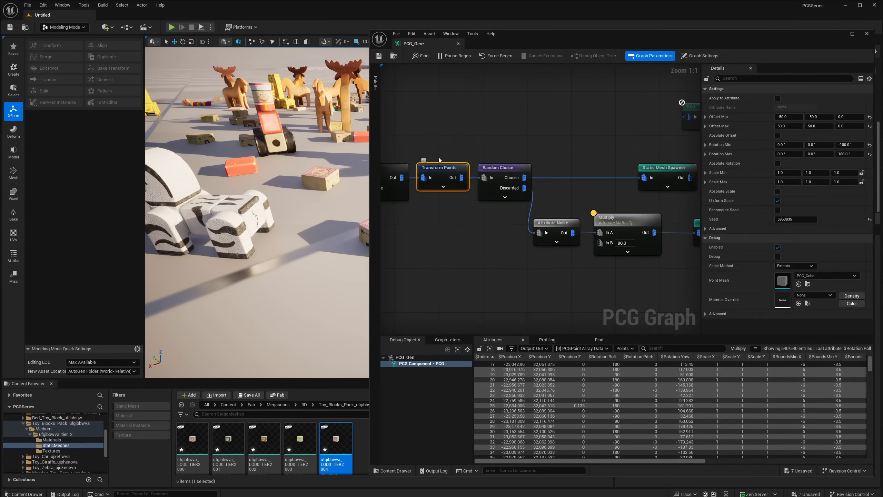
right_drag(695, 218, 603, 237)
right_drag(461, 167, 491, 168)
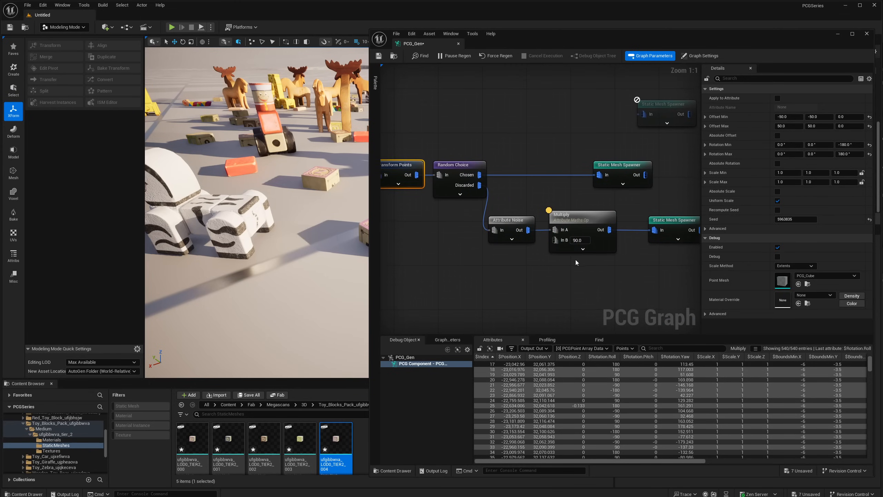
right_drag(609, 243, 535, 231)
drag(535, 217, 564, 245)
text(trans)
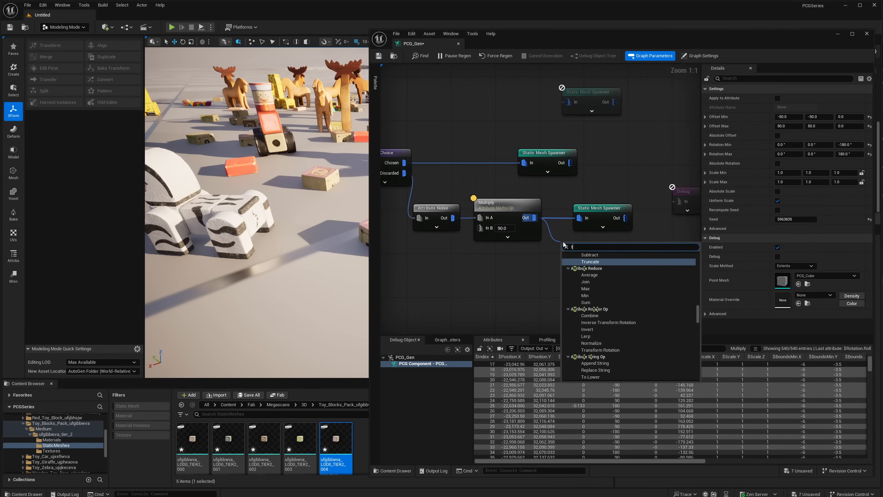
click(523, 188)
- Create an Add attribute math node fed by Multiply's output, placing it below the wire to the block Static Mesh Spawner
right_drag(450, 220, 489, 224)
drag(535, 210, 579, 201)
click(475, 209)
shift+click(519, 210)
right_click(557, 198)
click(541, 250)
text(add)
click(594, 298)
drag(630, 211, 653, 212)
drag(598, 203, 598, 242)
- Compare the Multiply and Add nodes' settings and look through their available Operation choices
click(517, 213)
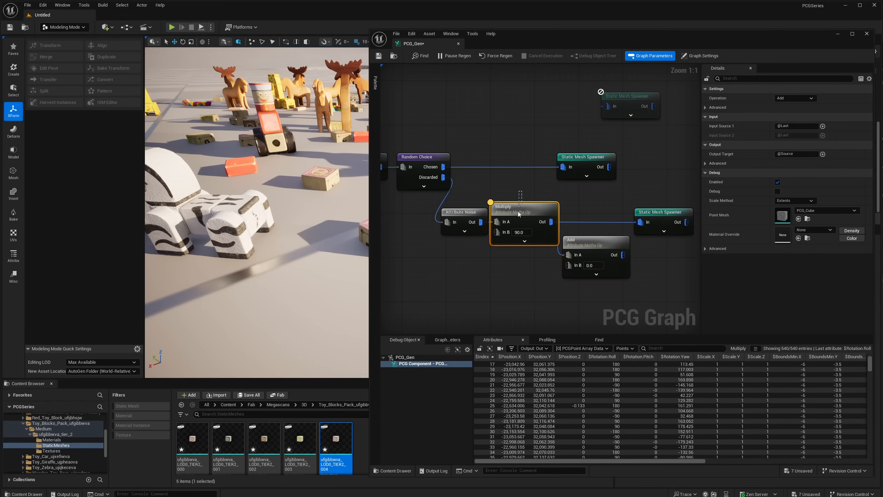
click(585, 242)
click(534, 218)
click(792, 98)
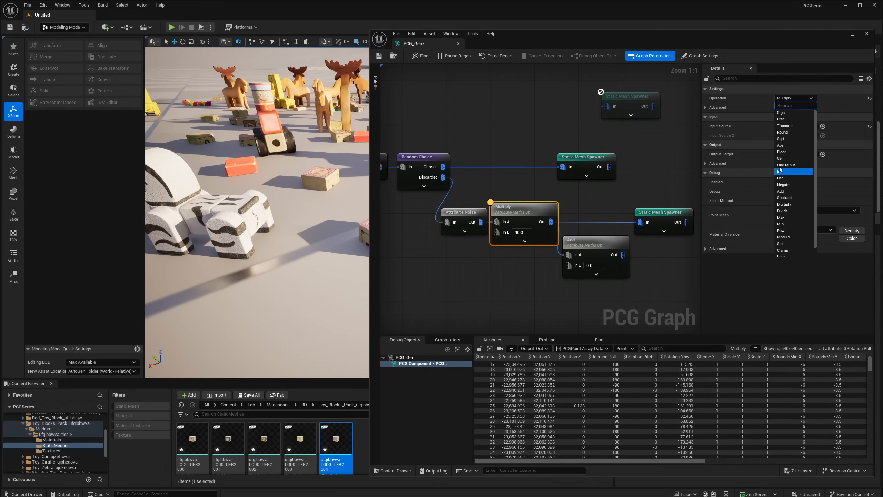
click(535, 194)
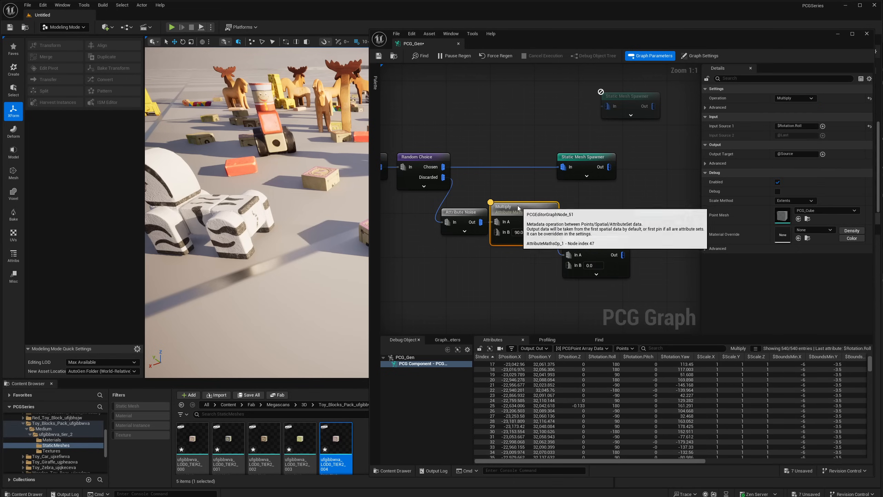
click(592, 258)
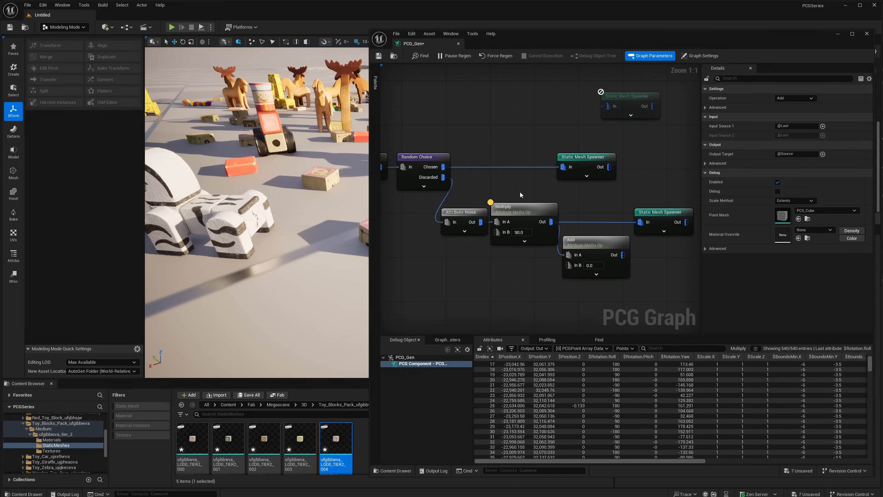
click(783, 97)
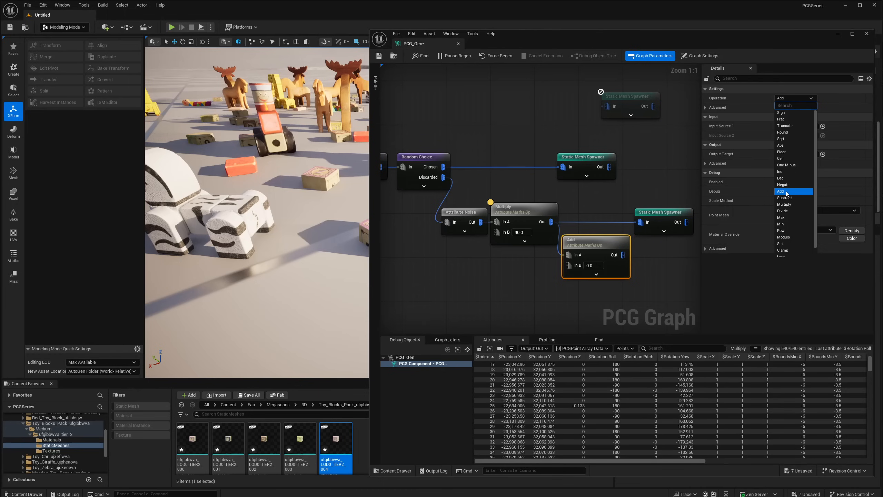
click(595, 251)
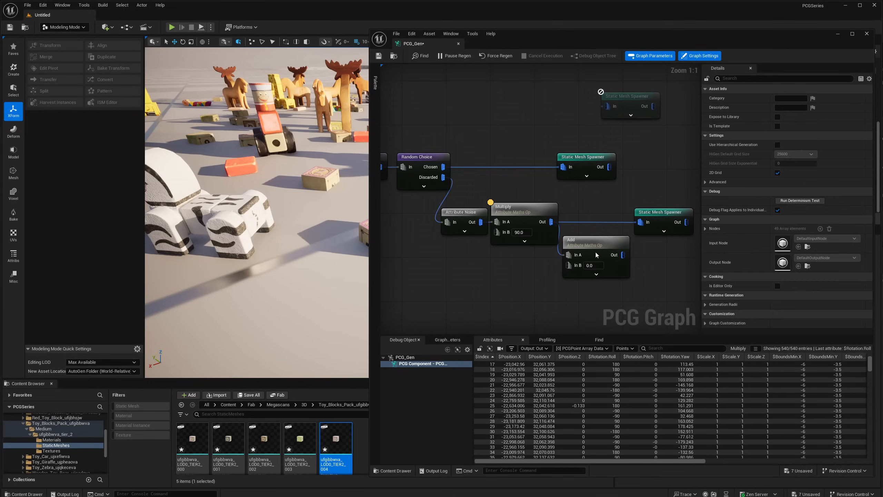
- Move the Add node in line with Multiply and connect its output to the block Static Mesh Spawner
drag(595, 251, 647, 194)
alt+click(642, 222)
drag(624, 223, 651, 218)
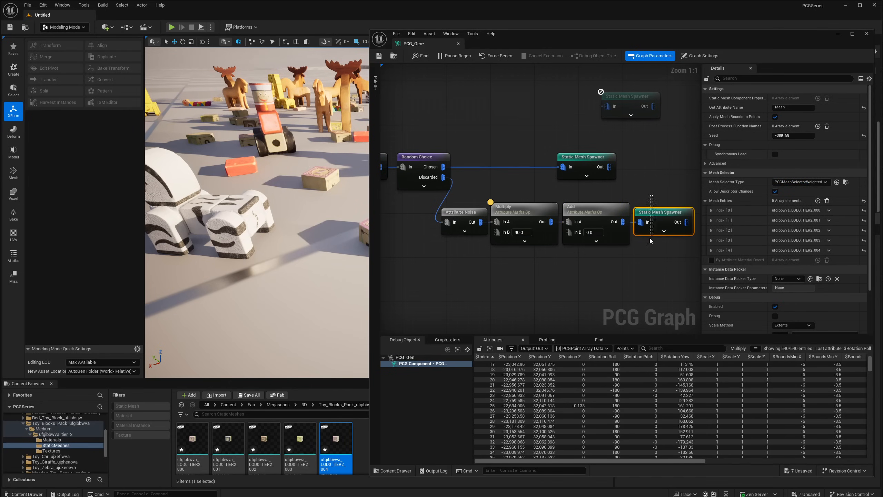
- Open the Add node's Input Source 1 for editing
click(591, 209)
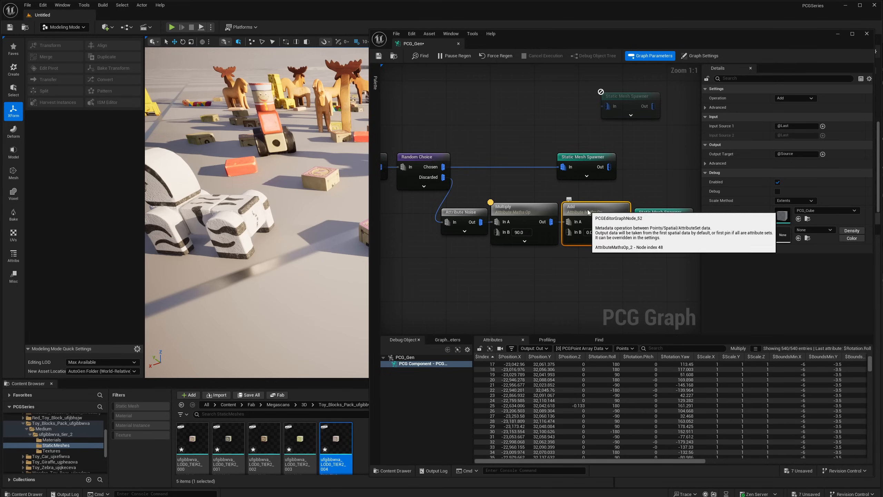
click(777, 126)
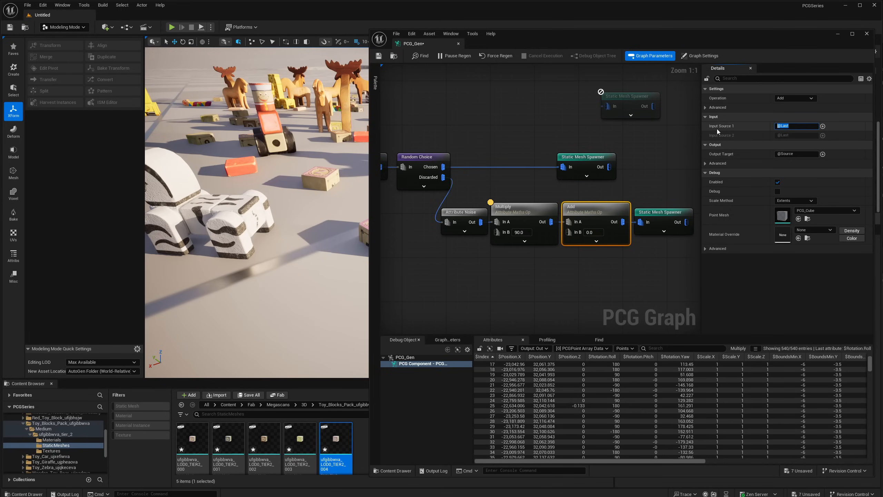
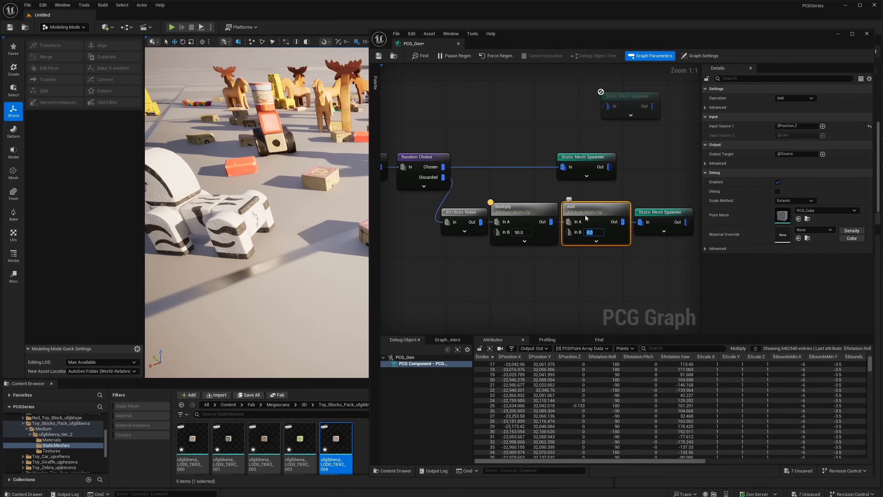
- Try 10 and 1 as the Add node's In B value and settle on 2.0
text(10)
key(Return)
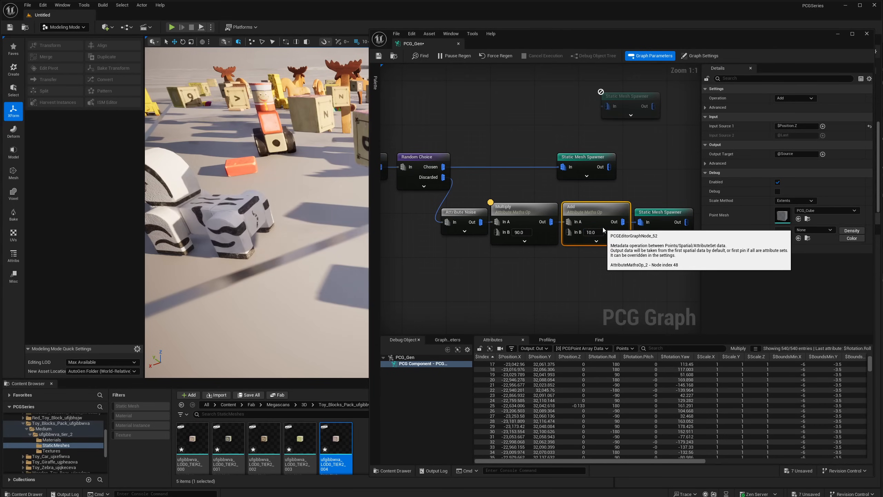
click(603, 233)
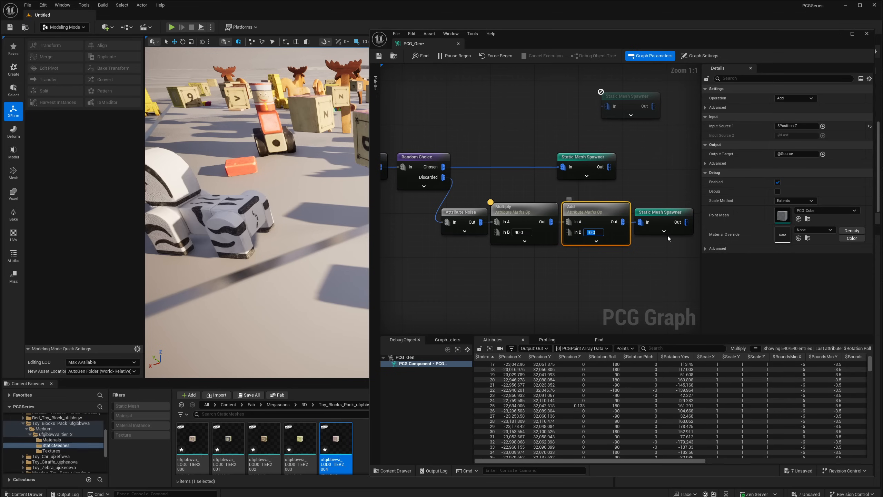
text(1)
key(Return)
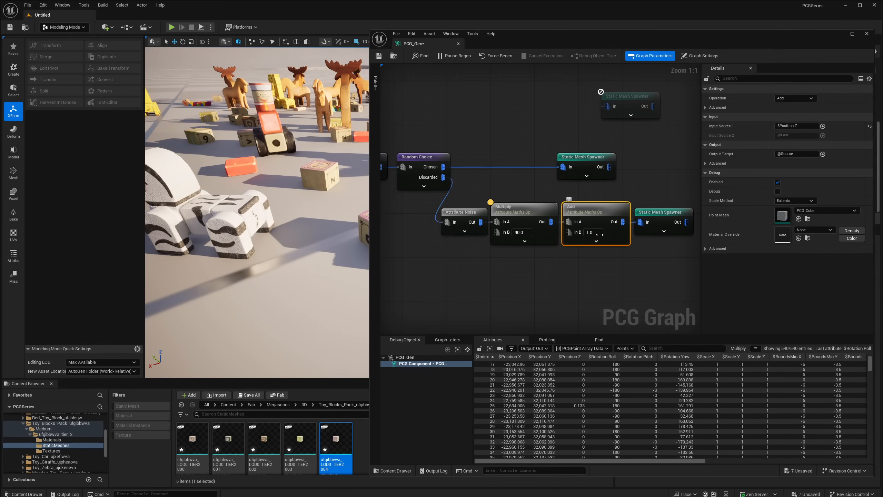
text(2)
key(Return)
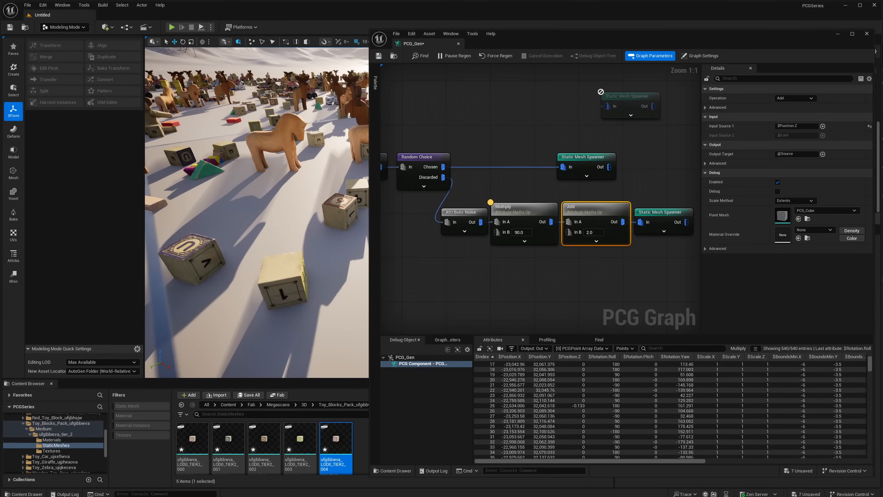
- Inspect the raised blocks and the Multiply node, and move the toy Static Mesh Spawner to sit above the block Static Mesh Spawner
right_drag(286, 283, 295, 276)
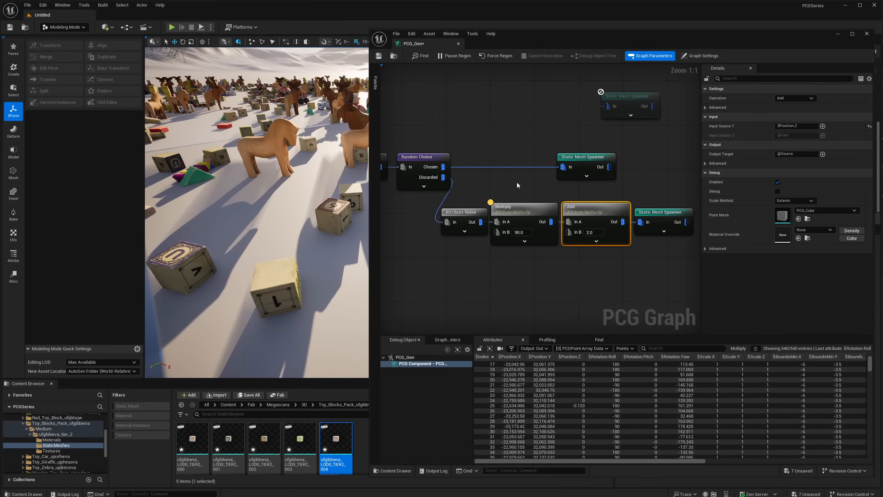
click(515, 232)
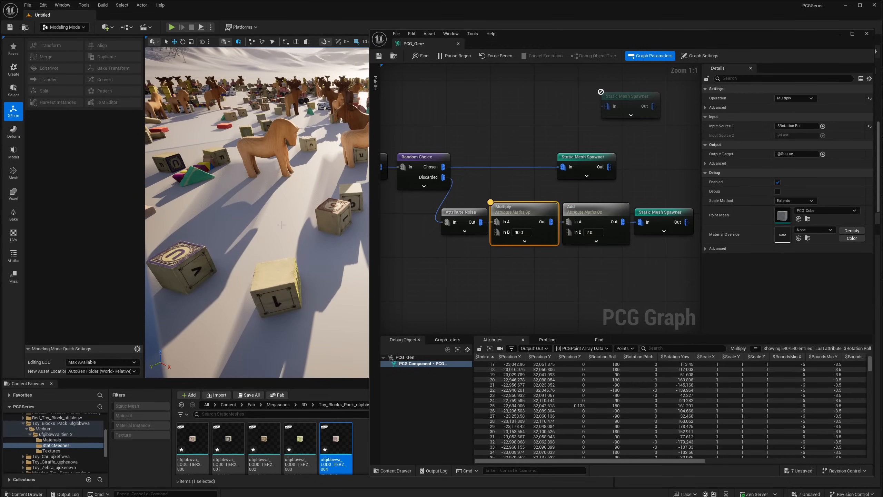
right_drag(302, 239, 278, 225)
right_drag(323, 263, 343, 261)
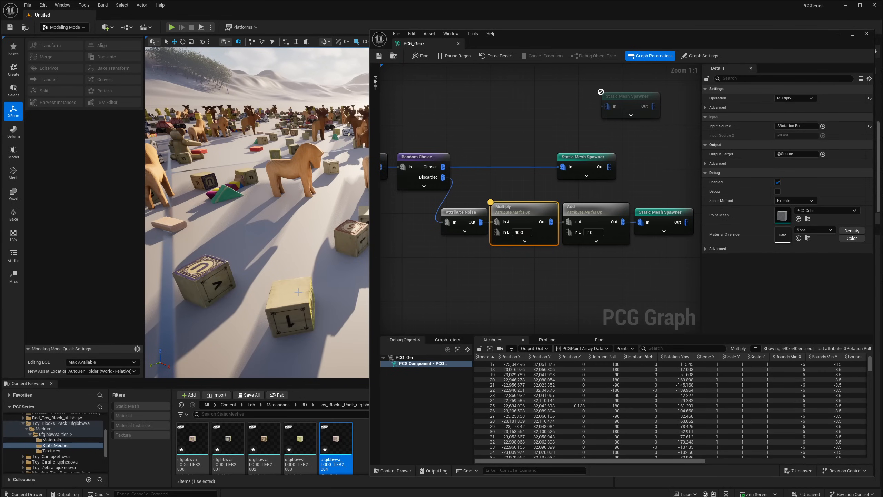
right_drag(298, 292, 358, 285)
key(w)
key(w)
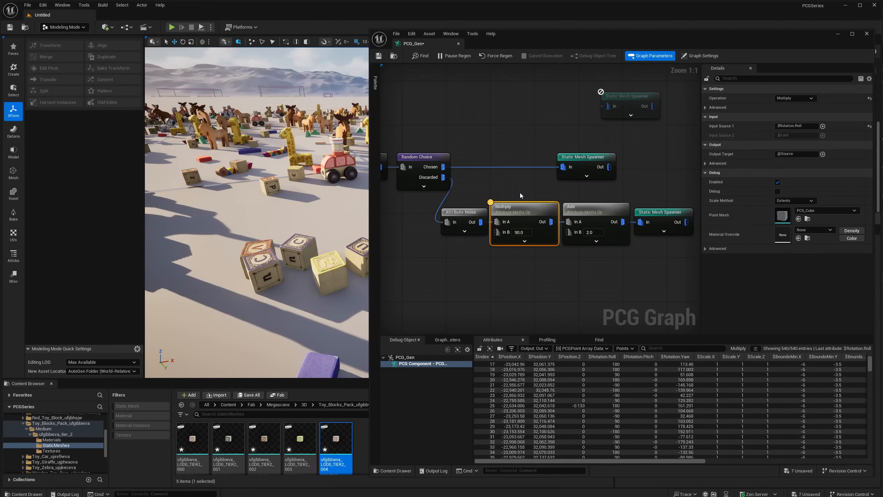
drag(587, 157, 668, 157)
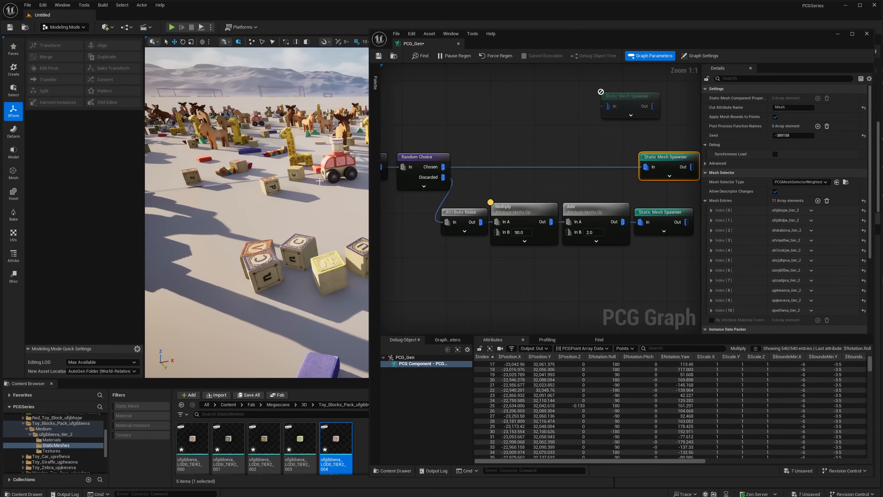
- Switch the level editor from Modeling Mode to Selection Mode
right_drag(320, 181, 305, 160)
key(w)
key(w)
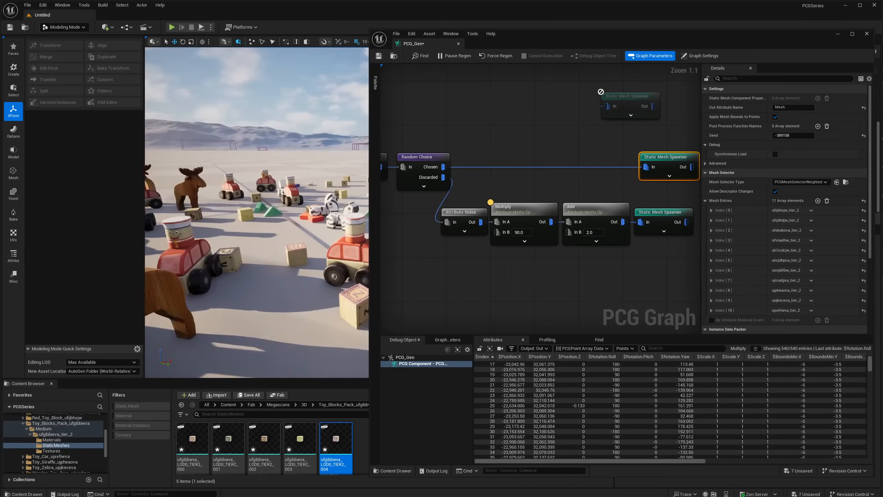
click(73, 29)
click(56, 39)
- Examine the scattered toys and blocks up close for meshes that overlap each other
right_drag(202, 167, 320, 169)
key(w)
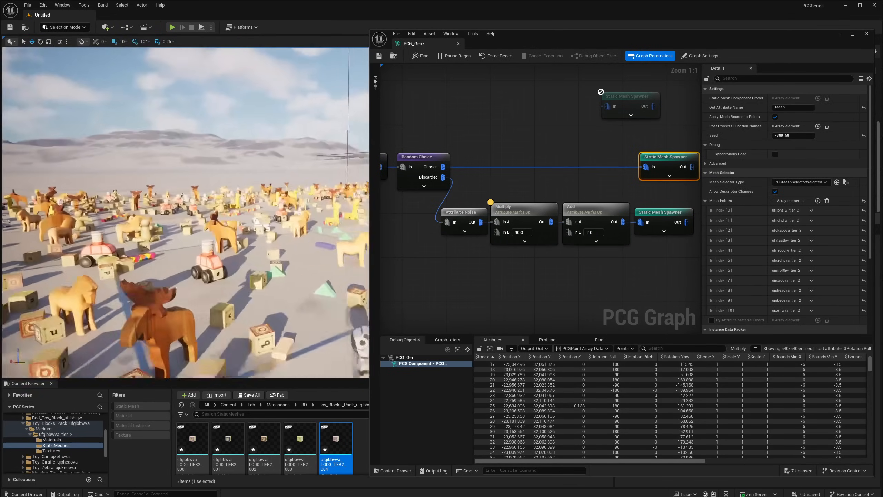
key(w)
right_drag(195, 208, 49, 259)
key(d)
key(a)
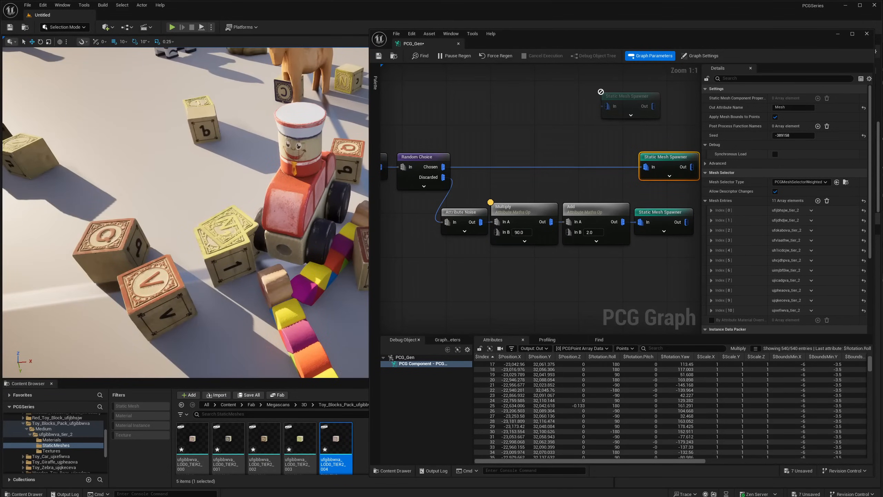
right_drag(137, 282, 168, 261)
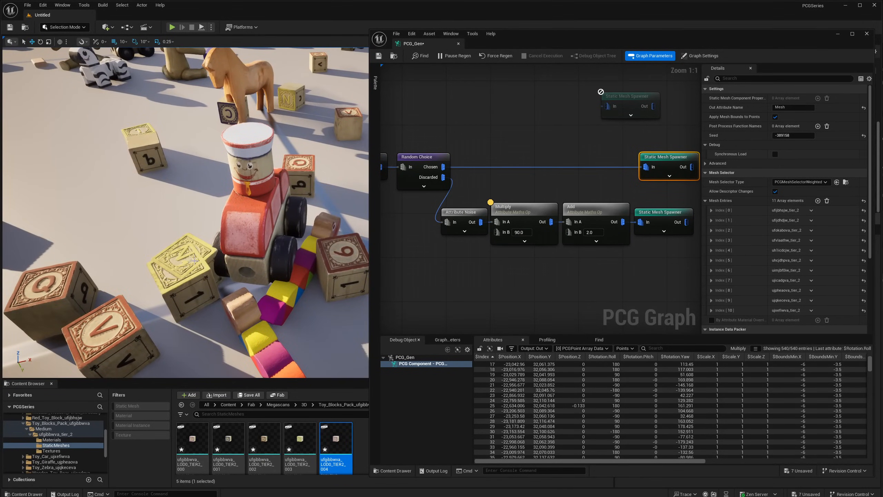
right_drag(264, 256, 280, 289)
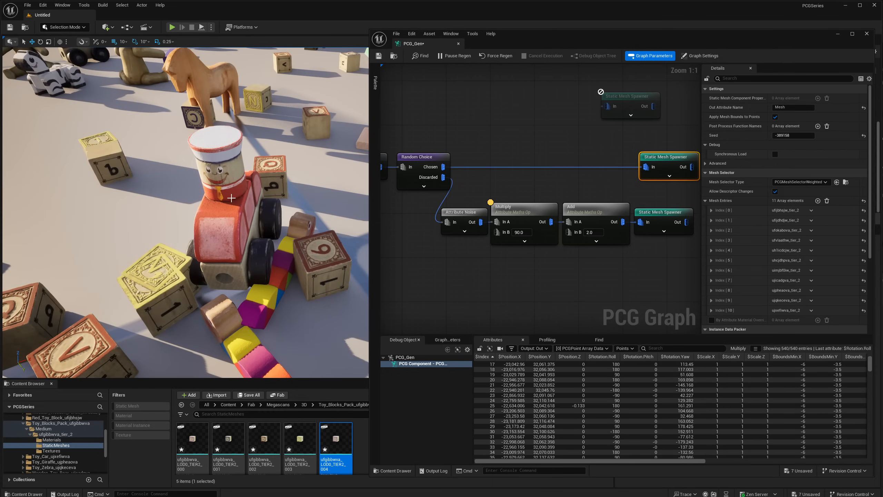
right_drag(267, 272, 220, 261)
key(d)
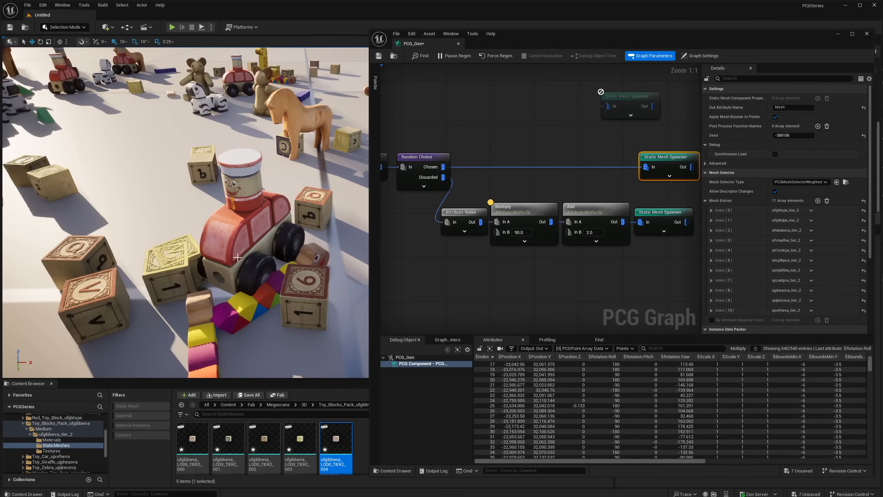
mouse_move(253, 212)
right_down()
mouse_move(248, 224)
mouse_move(252, 213)
right_up()
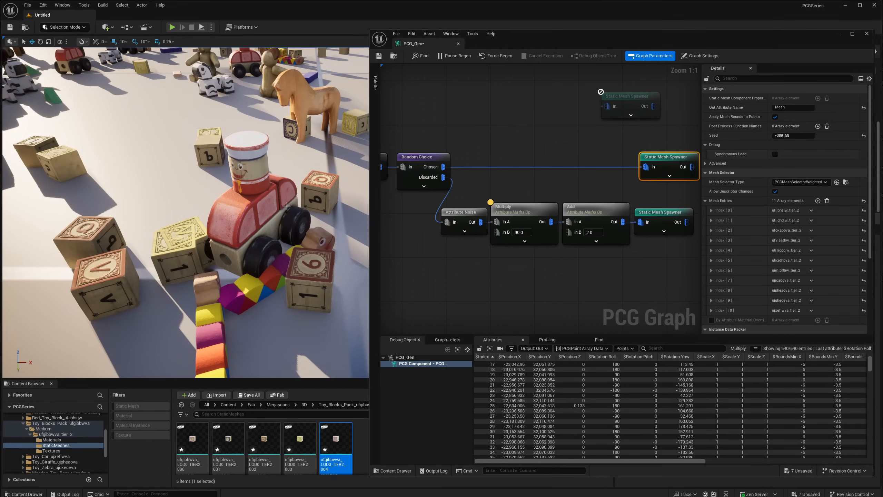
- Shift both Static Mesh Spawners to the right to free space before them, and move the disabled Debug node onto the toy branch
right_drag(605, 195, 564, 177)
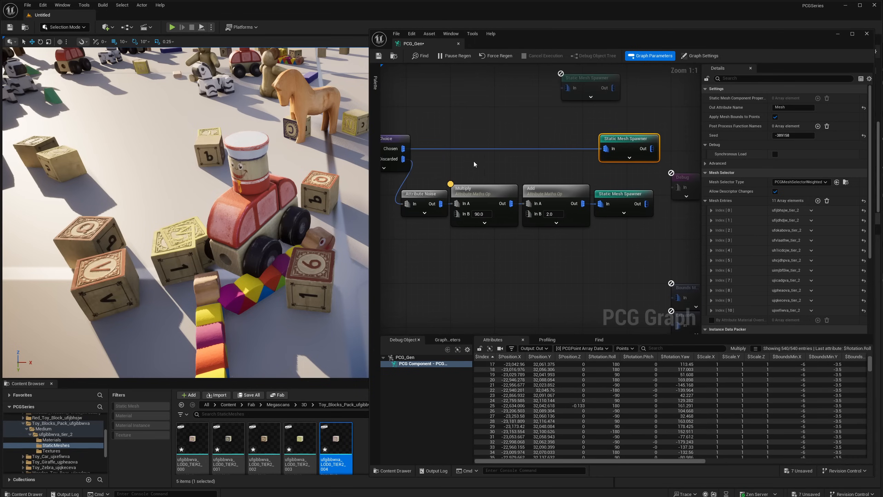
right_drag(466, 157, 497, 165)
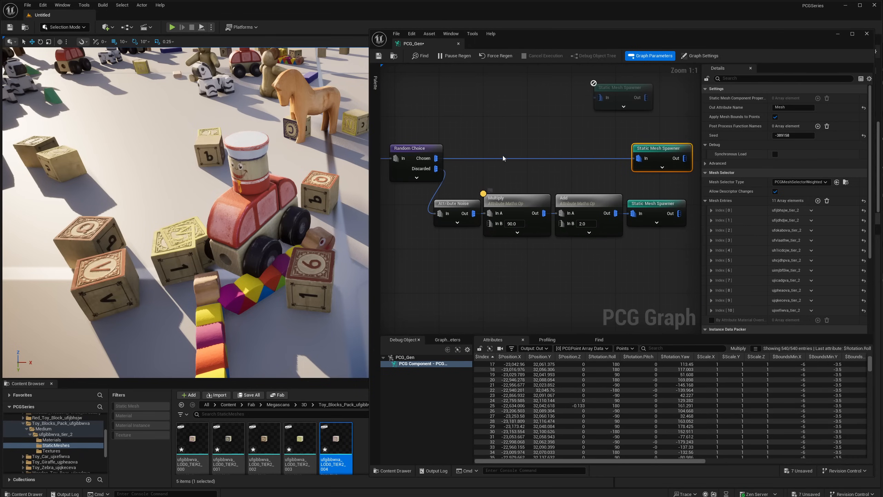
right_drag(559, 154, 437, 161)
click(595, 100)
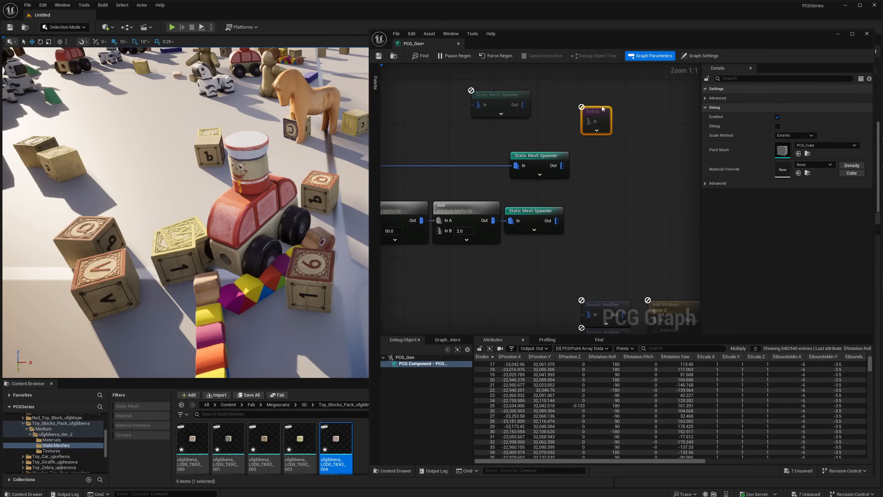
right_drag(555, 140, 579, 135)
drag(579, 135, 560, 208)
drag(561, 208, 638, 208)
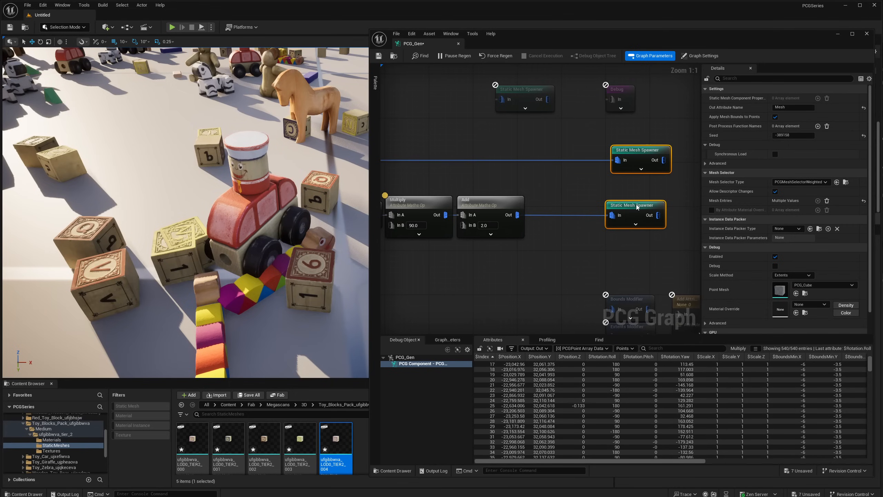
right_drag(573, 133, 584, 161)
drag(635, 122, 558, 172)
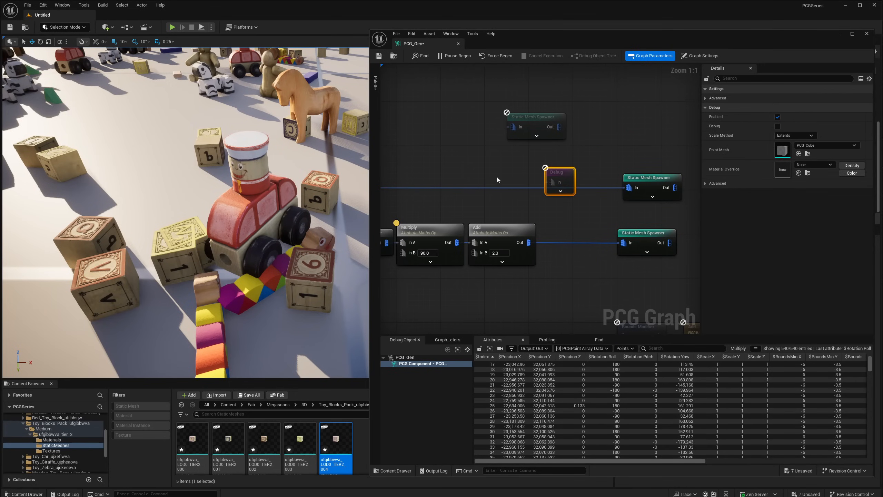
- Create a Self Pruning node fed by Random Choice's Chosen output
right_drag(448, 189, 493, 176)
drag(393, 175, 524, 189)
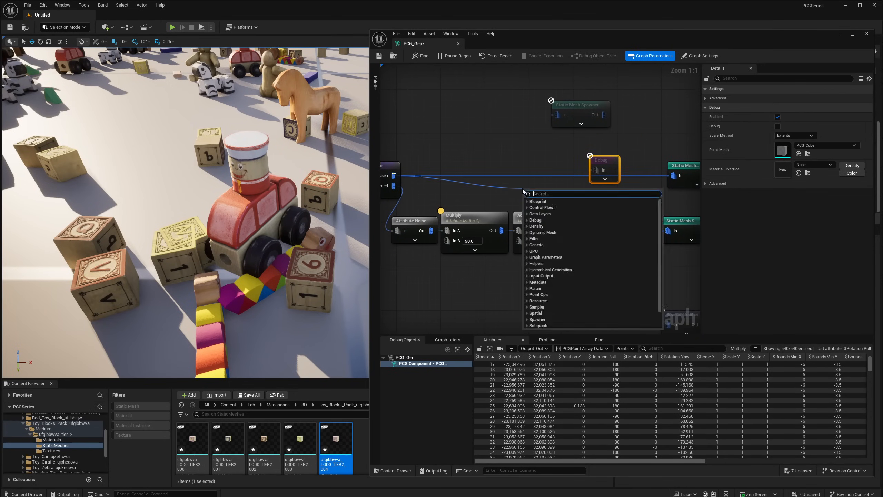
text(self pr)
key(Return)
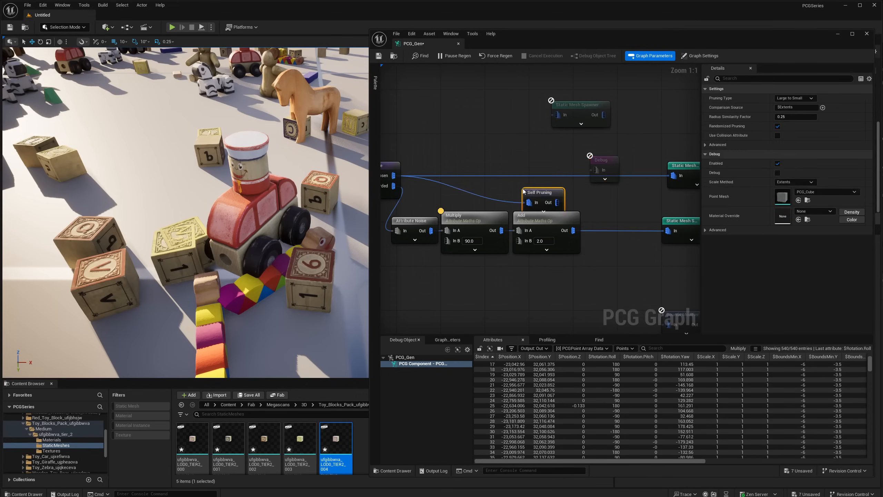
- Delete the disabled Debug node and the disabled, unconnected Static Mesh Spawner
drag(631, 150, 605, 173)
key(Delete)
drag(633, 104, 590, 124)
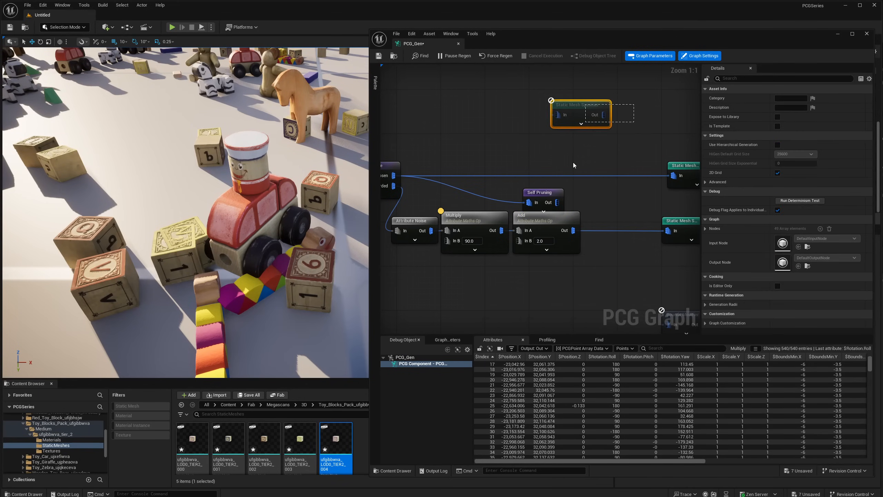
key(Delete)
- Place the Self Pruning node in line on the toy branch and connect its output to the toy Static Mesh Spawner
drag(548, 192, 606, 177)
alt+click(675, 175)
drag(485, 144, 490, 166)
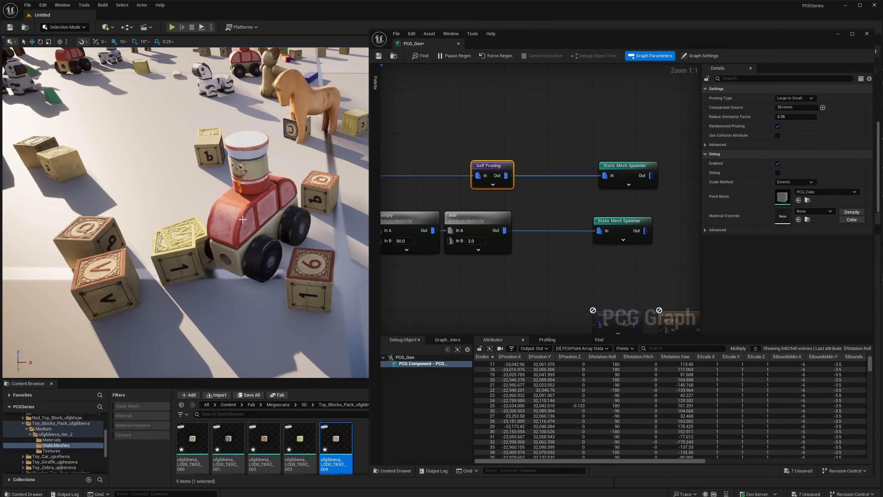
- Duplicate the Self Pruning node and wire the copy between the Add node and the block Static Mesh Spawner
mouse_move(267, 261)
right_down()
mouse_move(253, 261)
mouse_move(266, 261)
right_up()
key(w)
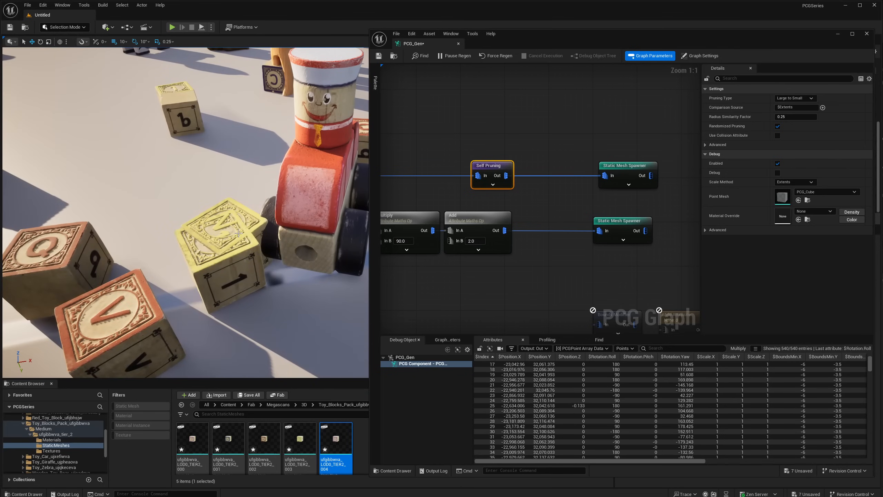
key(ctrl+d)
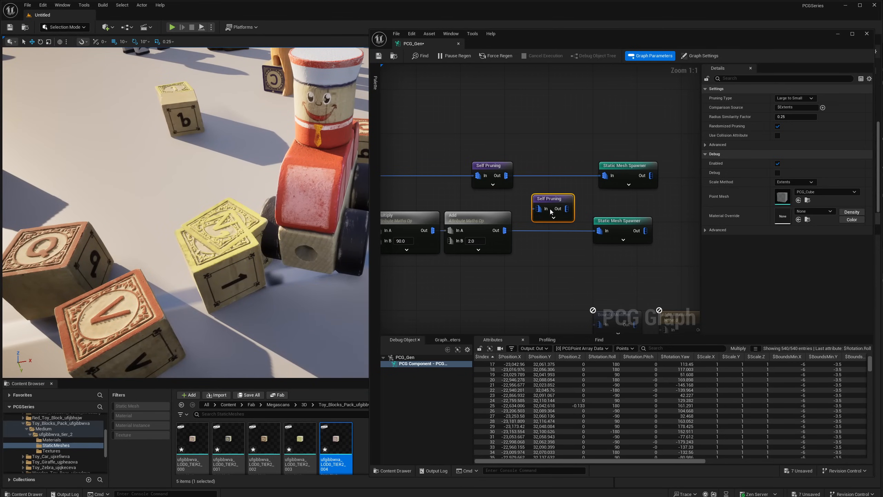
drag(559, 201, 553, 223)
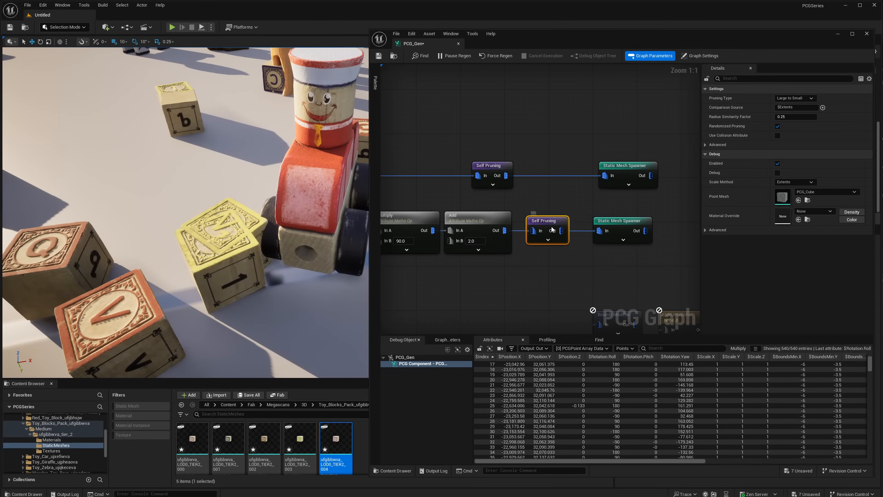
alt+click(590, 232)
drag(500, 232, 599, 231)
- Check the pruned toys and blocks in the level, and align the two Self Pruning nodes vertically in front of their Static Mesh Spawners
scroll(94, 274, down, 10)
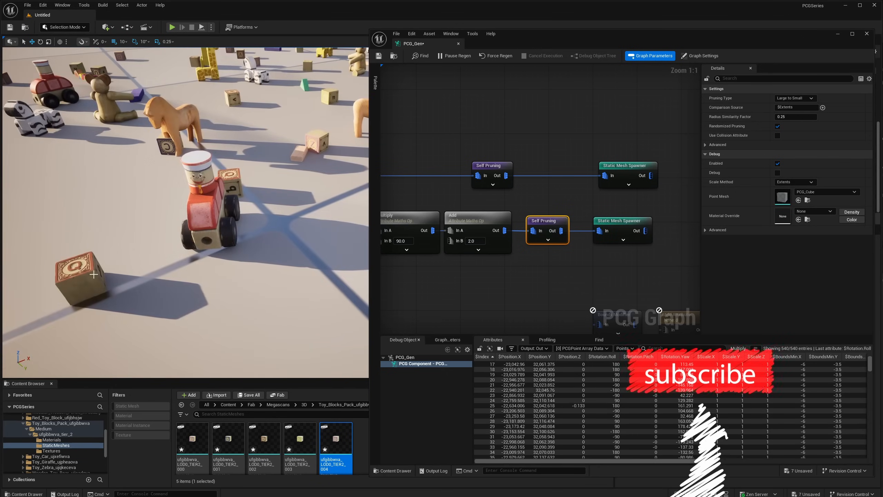
right_drag(94, 275, 43, 231)
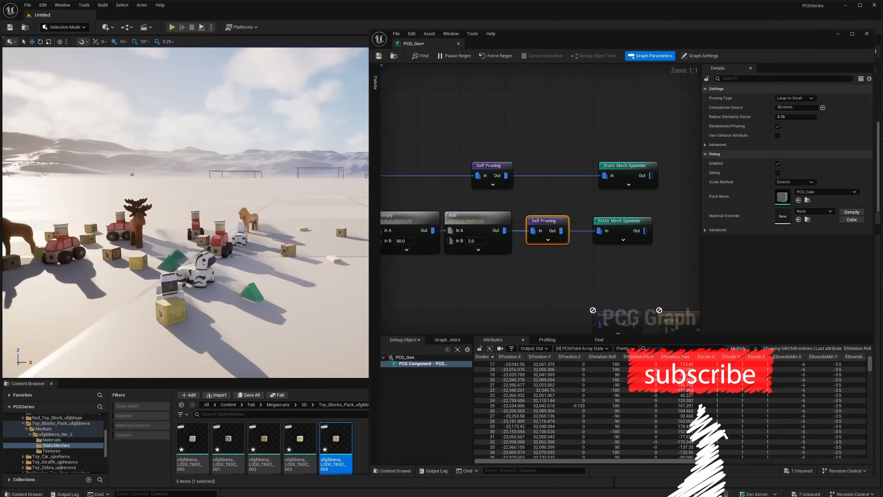
right_drag(167, 232, 222, 247)
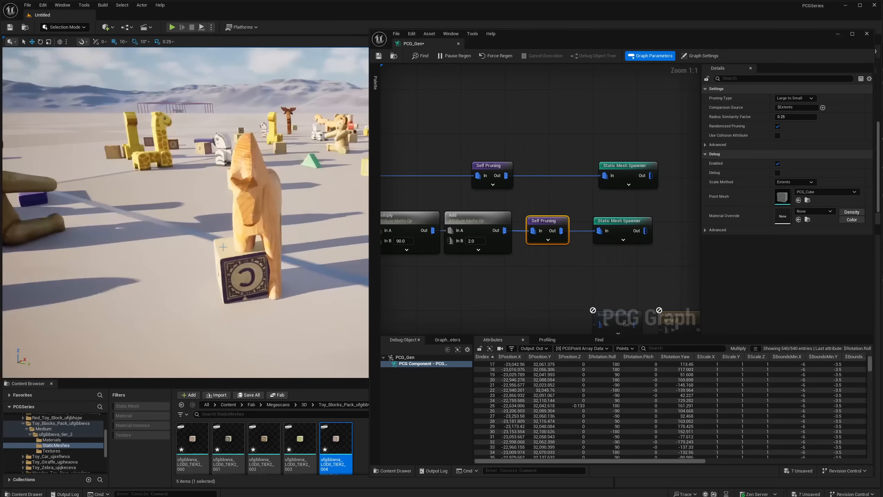
drag(490, 166, 549, 166)
drag(552, 225, 558, 225)
- Select both Self Pruning nodes together and review their shared pruning settings
click(545, 184)
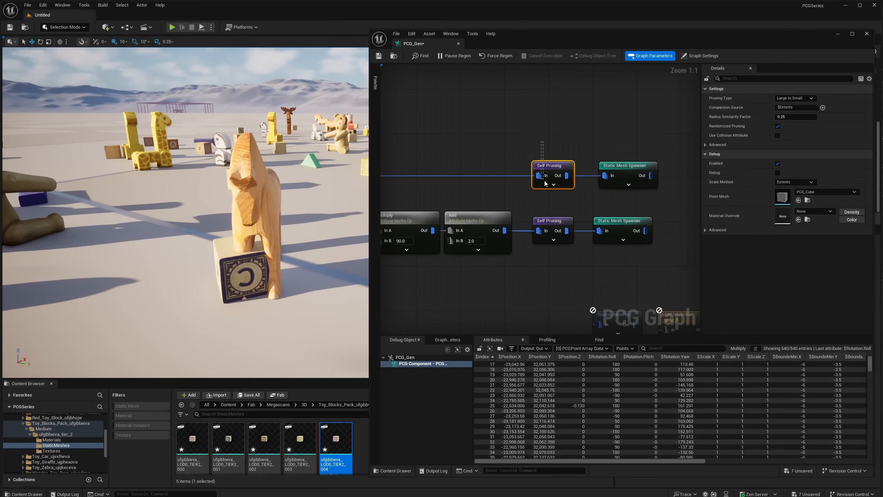
click(544, 218)
drag(545, 138, 554, 255)
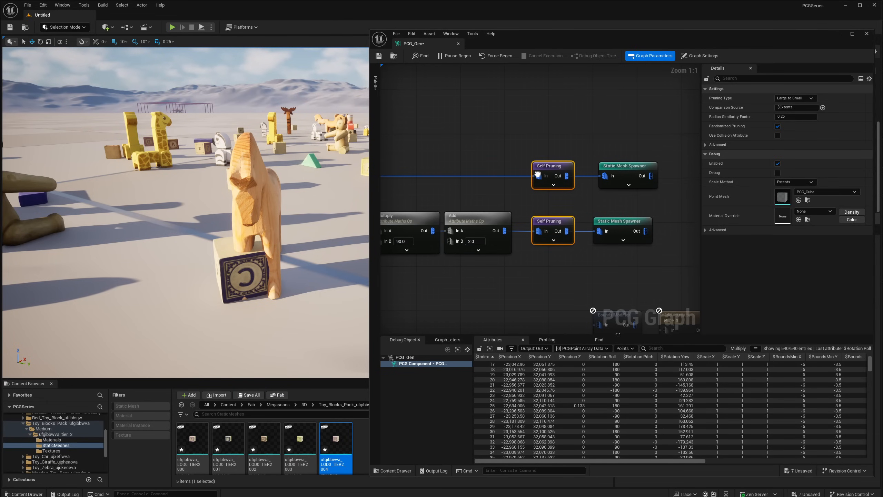
right_drag(538, 174, 559, 184)
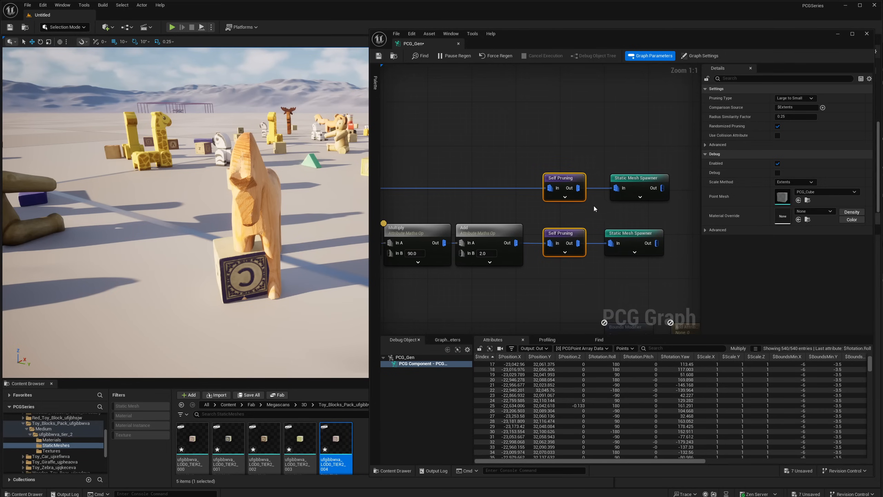
right_drag(594, 209, 566, 217)
drag(548, 256, 548, 256)
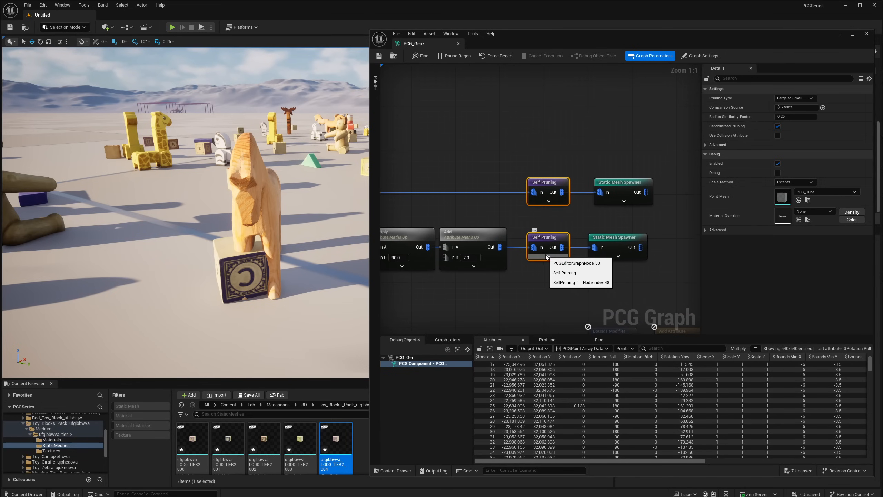
- Inspect the toys and blocks in the level for overlaps, and move both Static Mesh Spawners together farther from the Self Pruning nodes
right_drag(296, 216, 250, 264)
right_drag(293, 187, 233, 135)
drag(632, 155, 599, 251)
drag(625, 139, 609, 239)
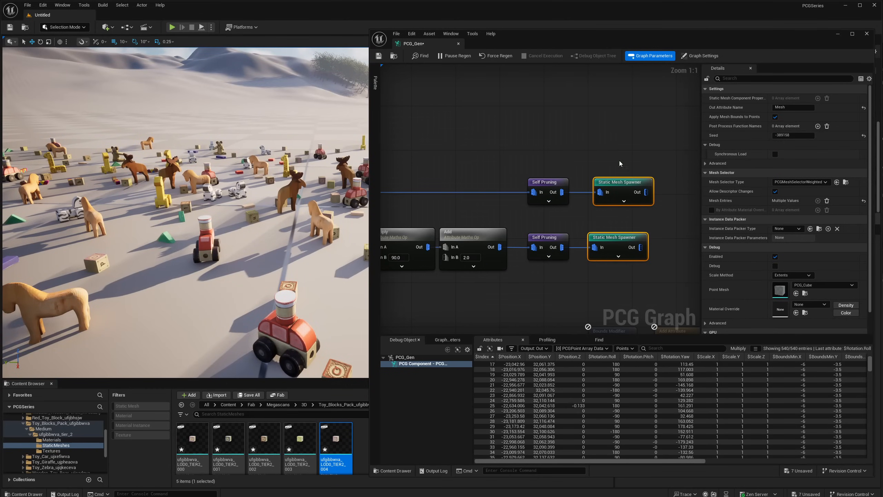
click(623, 184)
mouse_move(623, 186)
mouse_down()
mouse_move(614, 244)
mouse_move(658, 186)
mouse_move(606, 184)
mouse_move(634, 179)
mouse_up()
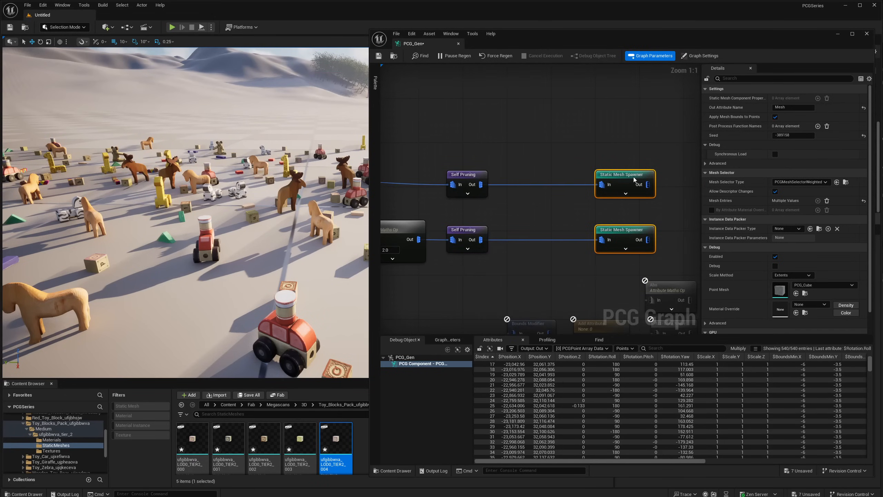
- Delete both Self Pruning nodes from the toy and block branches
right_drag(492, 173, 545, 175)
click(556, 218)
right_drag(555, 210, 592, 203)
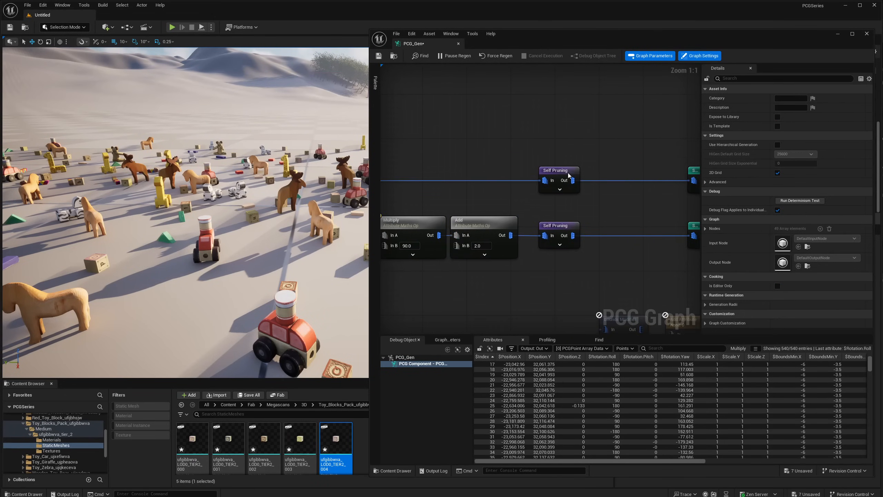
drag(573, 151, 558, 258)
key(Delete)
- Create an Add Attribute node from Random Choice's Chosen output and position it in front of the toy Static Mesh Spawner
right_drag(453, 187, 564, 189)
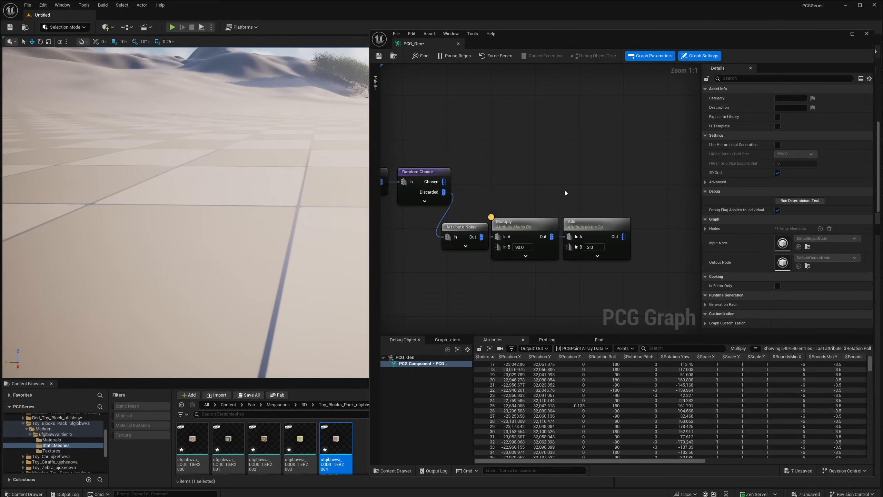
drag(441, 184, 613, 184)
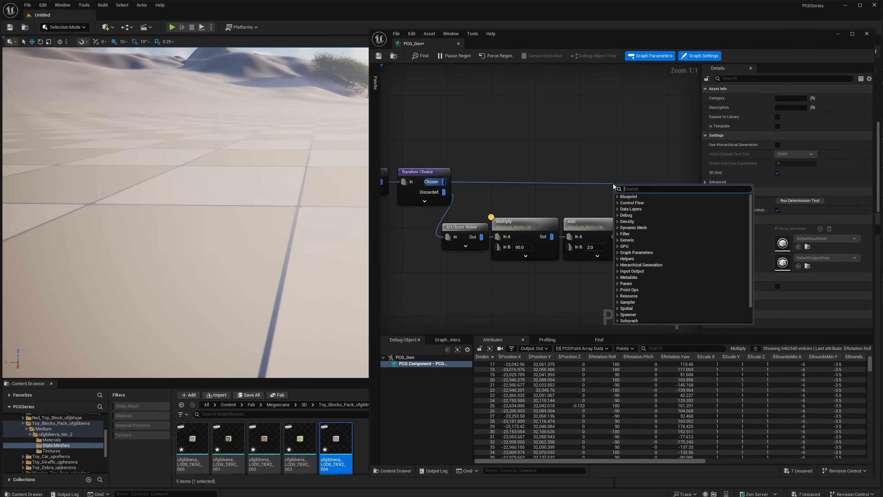
text(add at)
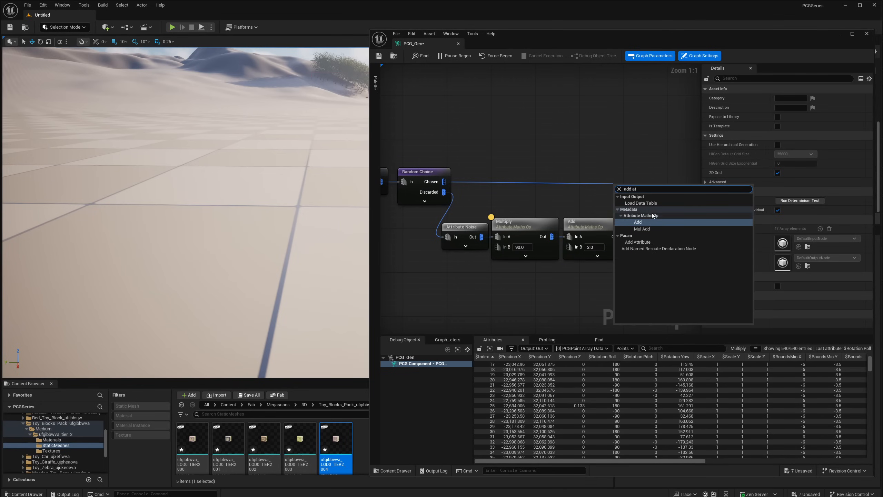
click(646, 241)
drag(636, 191, 628, 167)
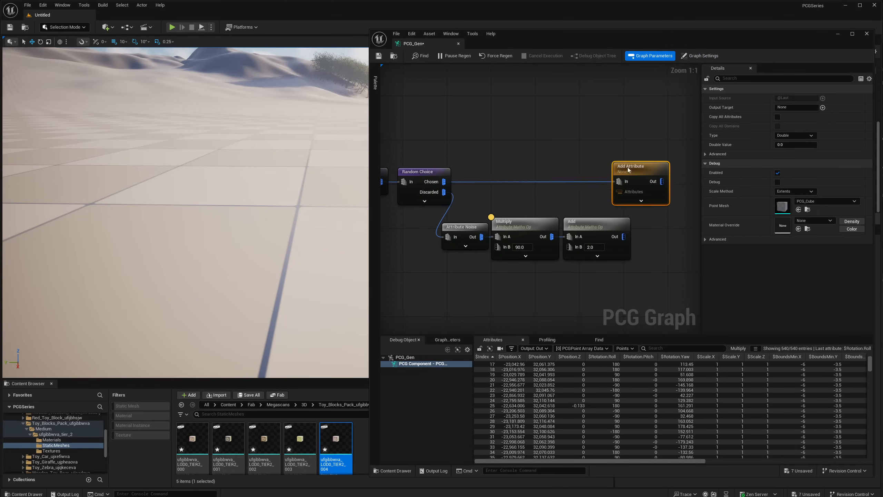
right_drag(638, 163, 573, 163)
drag(573, 163, 603, 170)
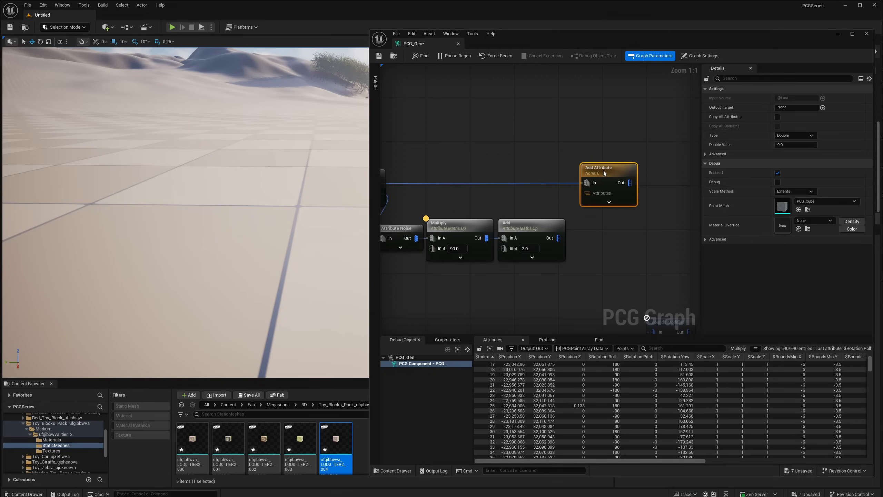
right_drag(632, 171, 529, 172)
right_drag(491, 140, 527, 141)
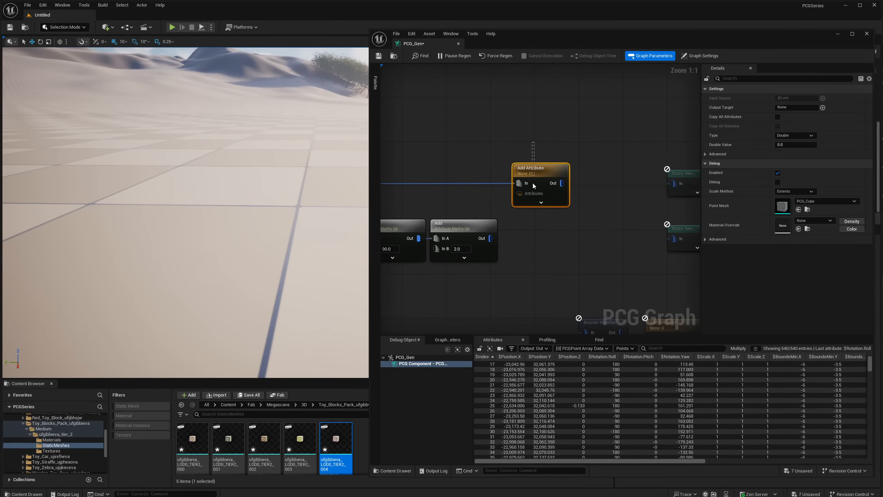
- Duplicate the Add Attribute node, align the copy below the original, and wire it after the block branch's Add node
key(ctrl+c)
key(ctrl+v)
drag(608, 214, 539, 226)
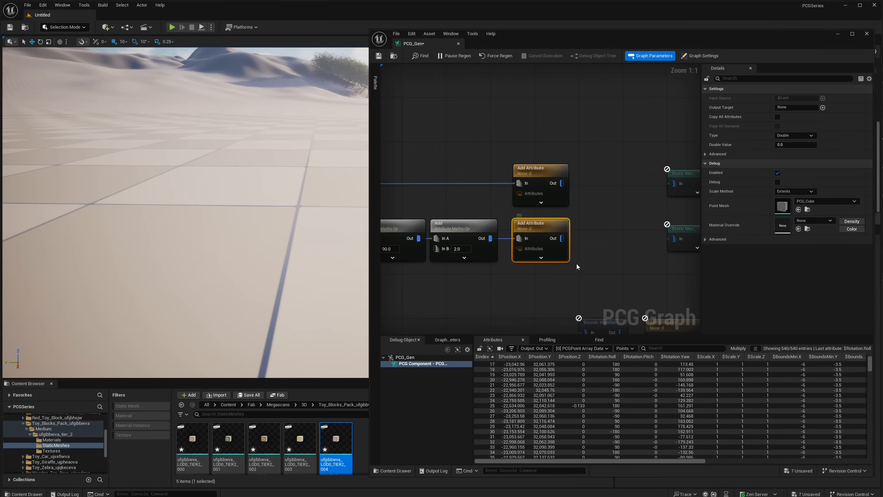
right_drag(543, 186, 521, 204)
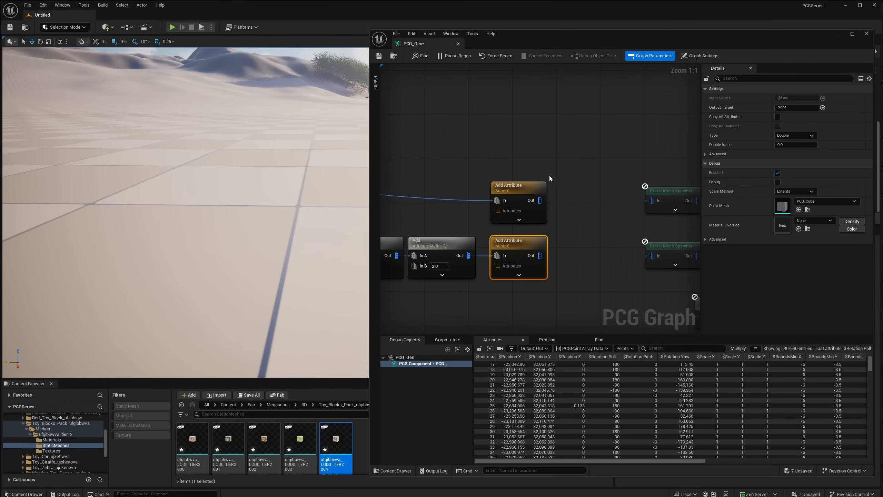
right_drag(549, 175, 569, 180)
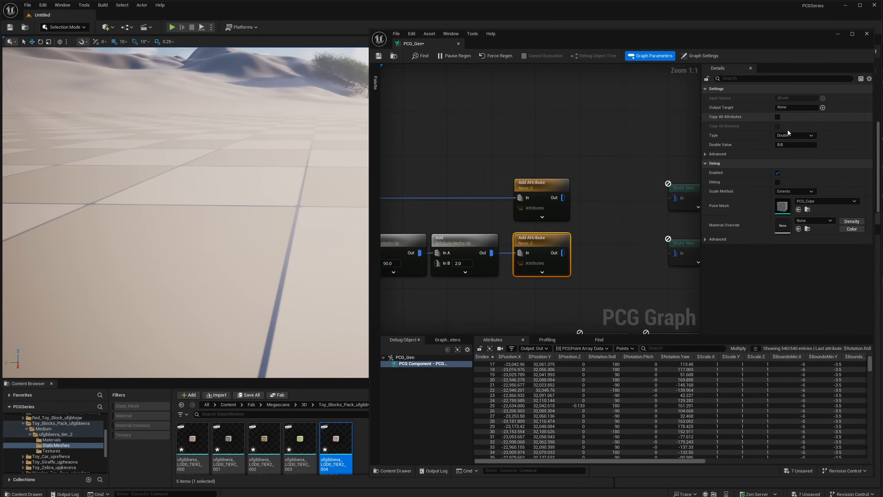
- Set the type of both Add Attribute nodes to Integer 32, and give the block branch's attribute the value 1
click(800, 136)
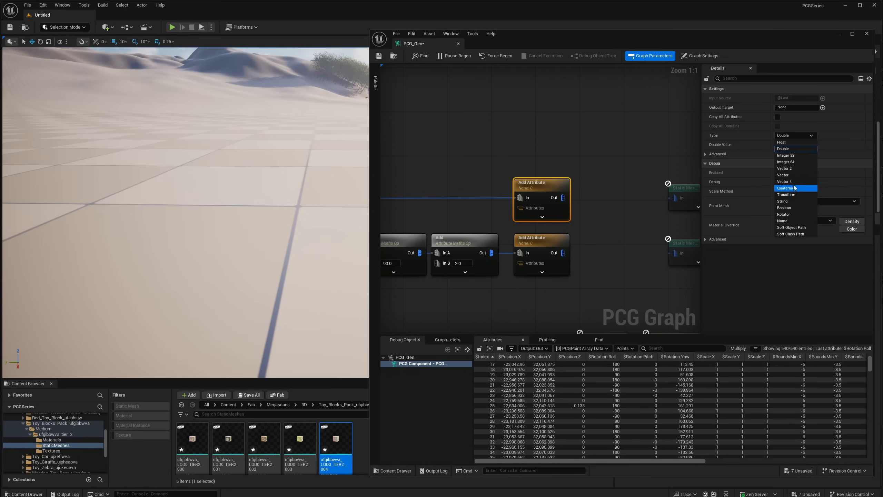
click(789, 155)
click(568, 243)
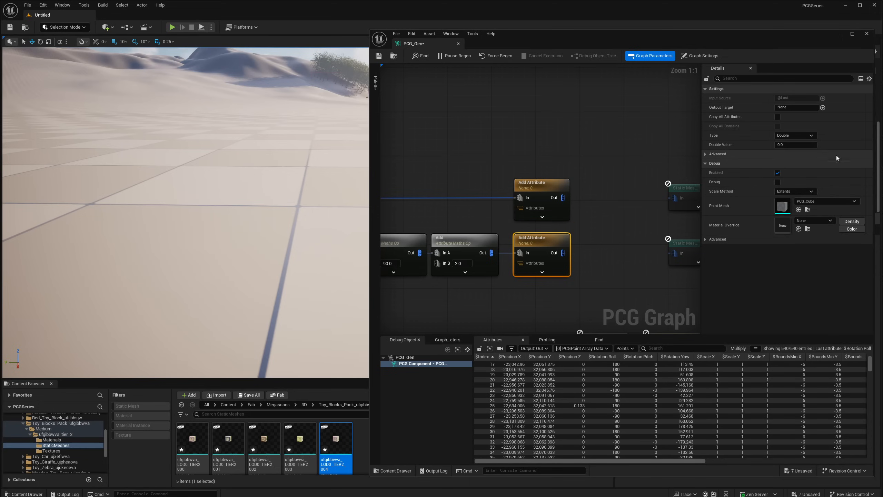
click(789, 136)
click(797, 156)
drag(583, 165, 551, 194)
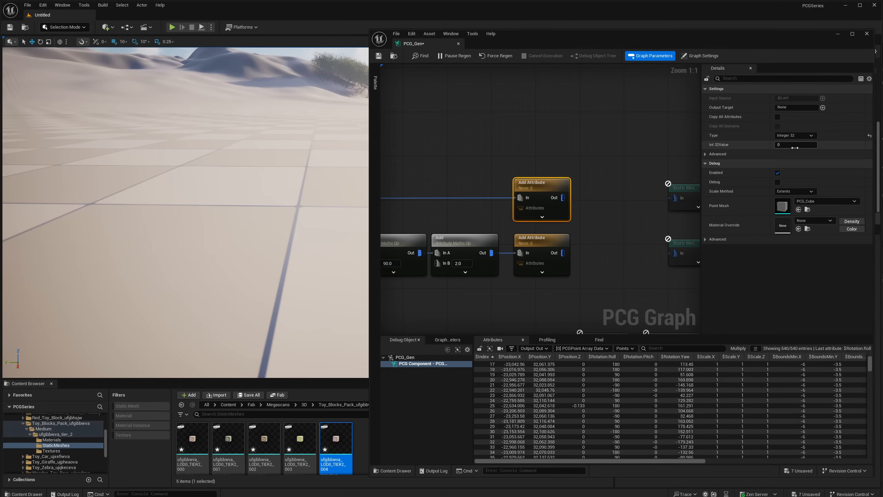
click(569, 259)
click(800, 145)
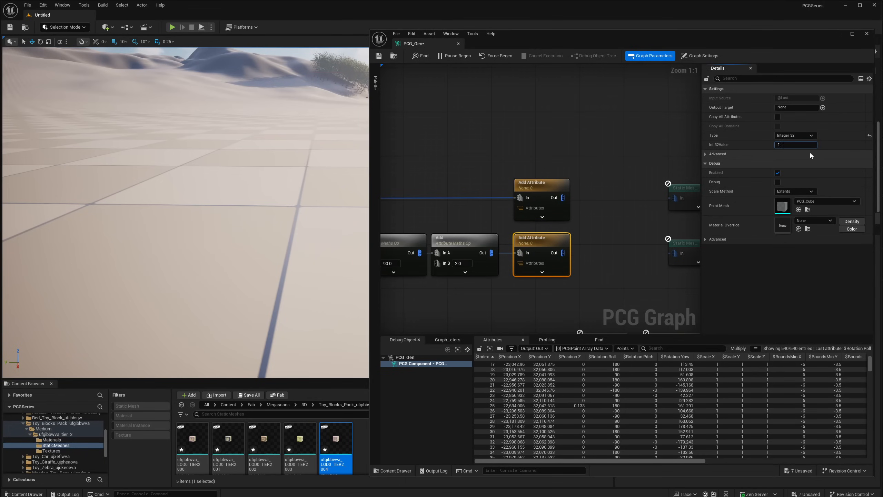
text(1)
- Feed both Add Attribute outputs into a new Merge Points node and inspect its attribute data
right_drag(543, 213, 517, 199)
drag(510, 196, 539, 208)
text(merge)
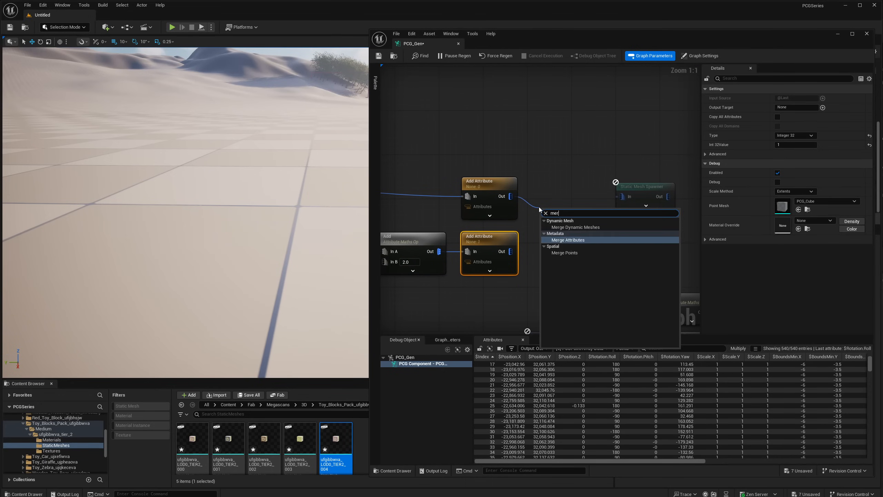
click(565, 253)
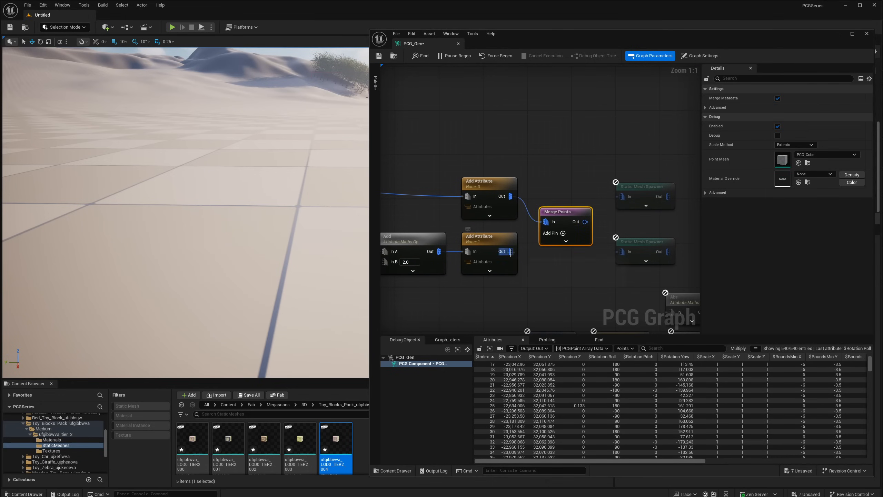
key(a)
right_drag(582, 208, 519, 210)
drag(643, 461, 824, 462)
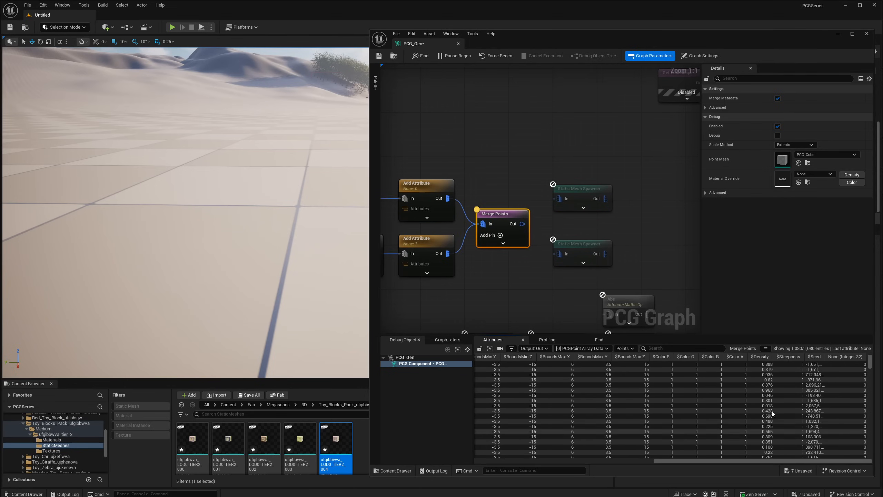
- Set the output target of both Add Attribute nodes to PointType, and check that attribute in the merged points
right_drag(426, 164, 490, 180)
click(490, 213)
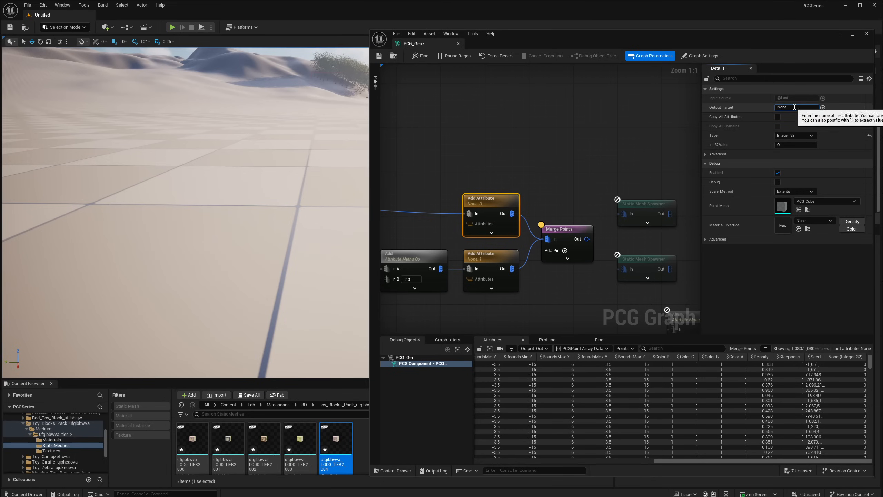
click(777, 108)
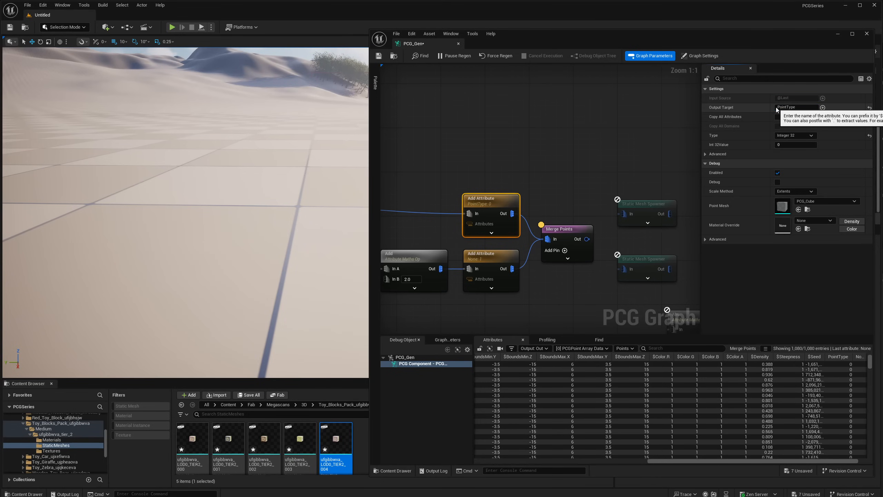
drag(527, 294, 490, 268)
click(793, 109)
key(ctrl+v)
key(Return)
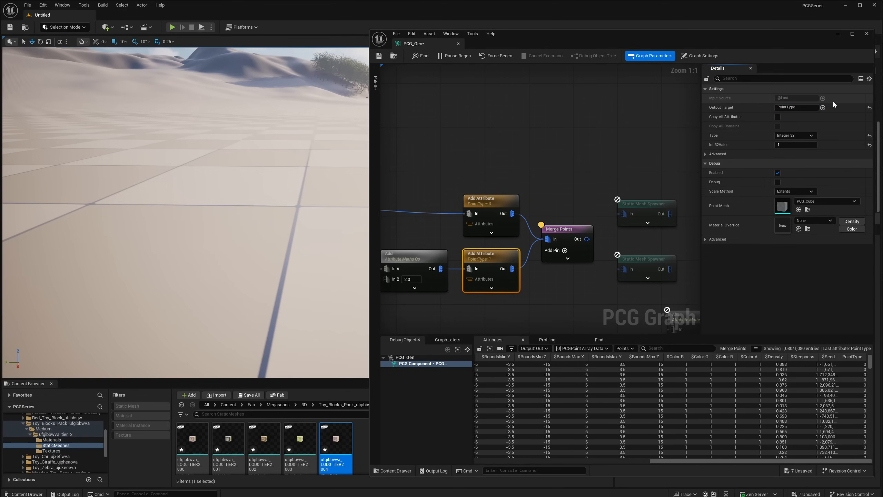
click(570, 248)
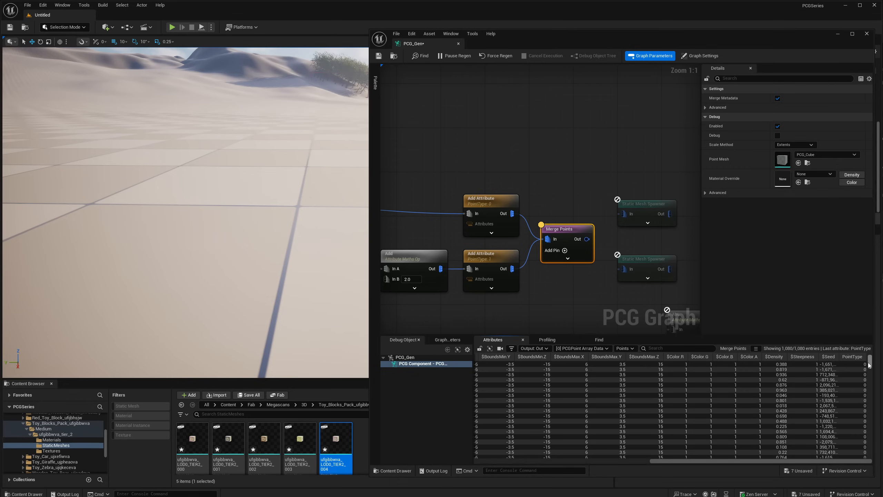
drag(869, 364, 870, 403)
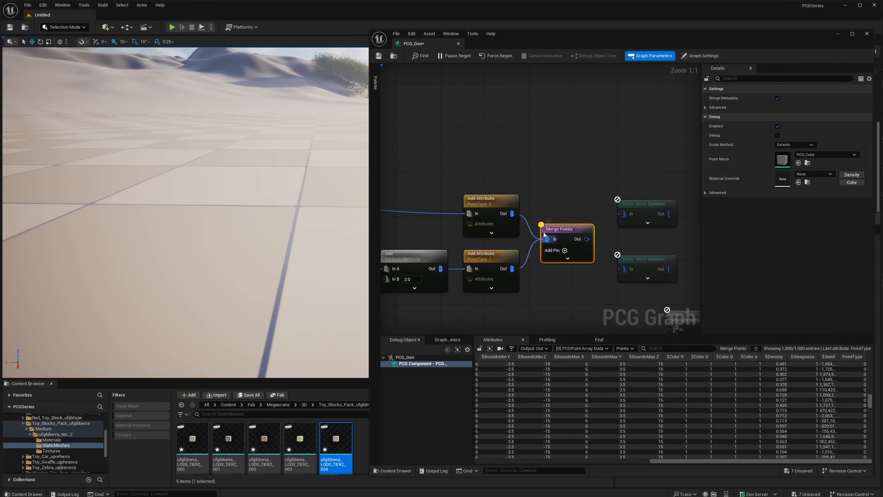
- Change the toy branch's Add Attribute type to String with the value RandomToy
click(492, 201)
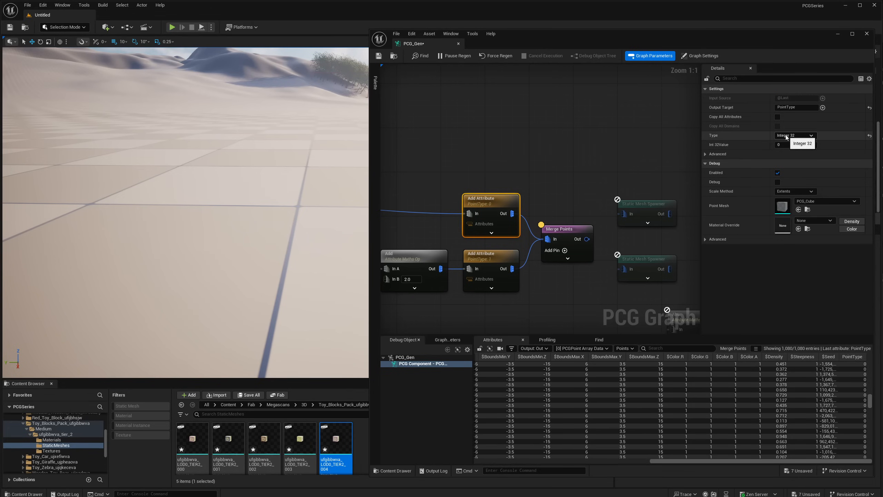
click(795, 135)
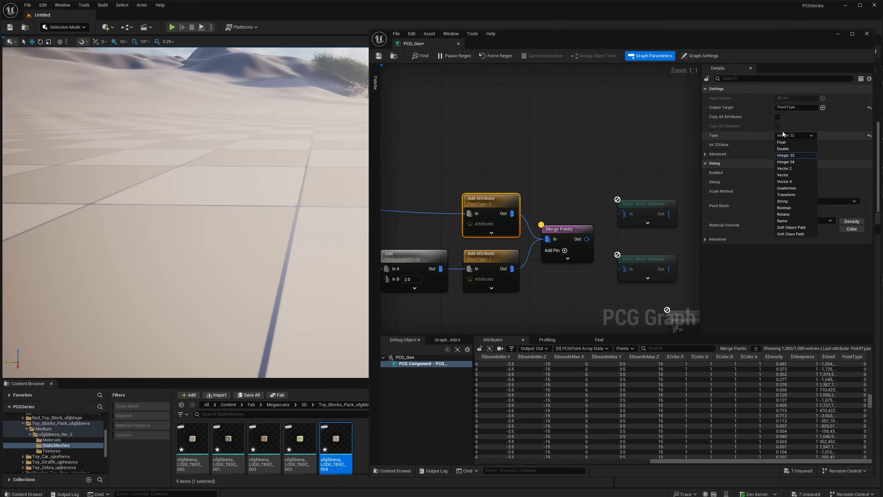
click(789, 202)
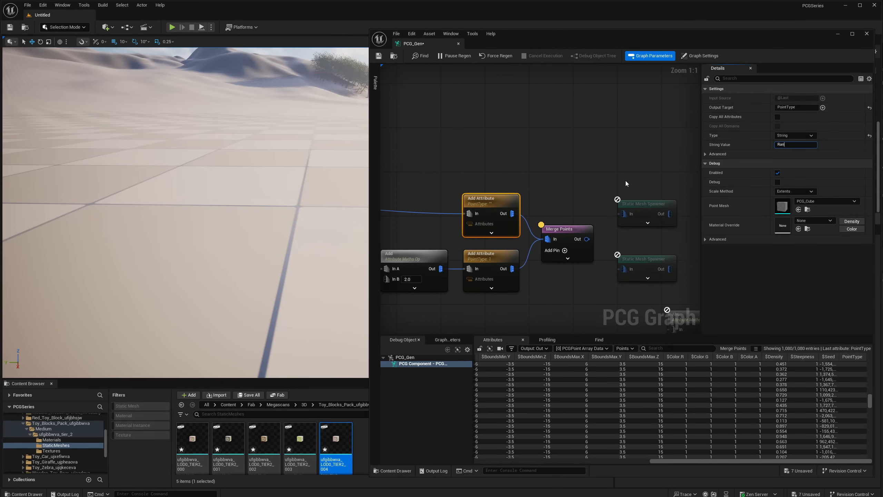
key(Return)
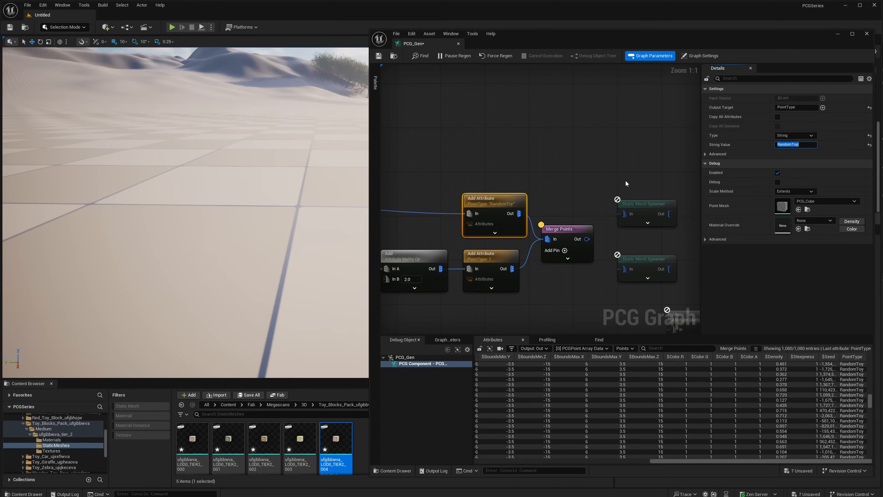
- Change the block branch's Add Attribute type to String with the value RandomCube
click(485, 282)
click(794, 135)
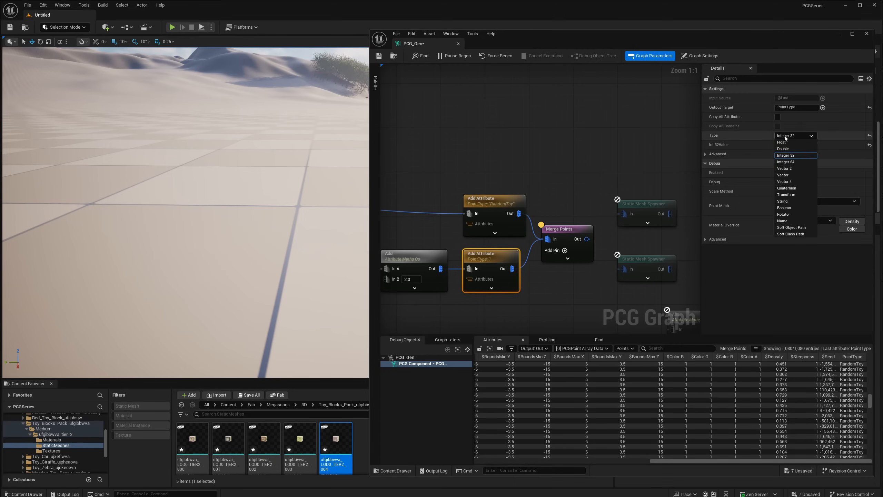
click(784, 201)
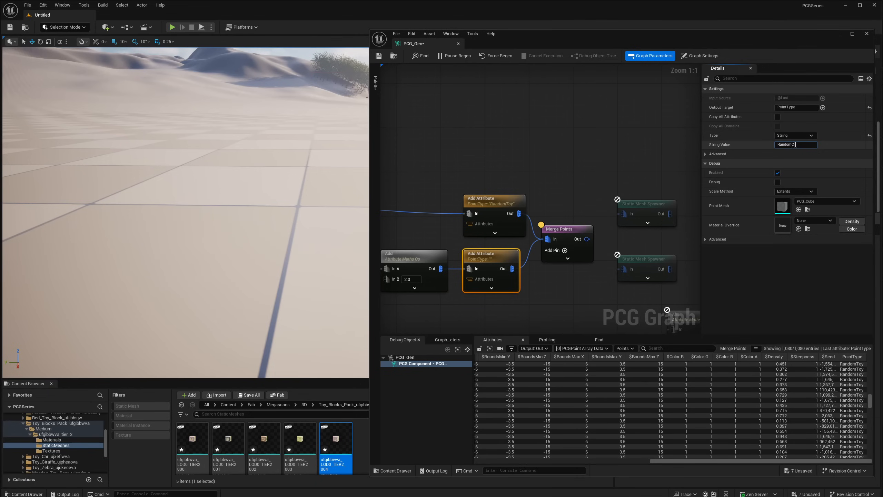
click(795, 144)
text(RandomCube)
key(Return)
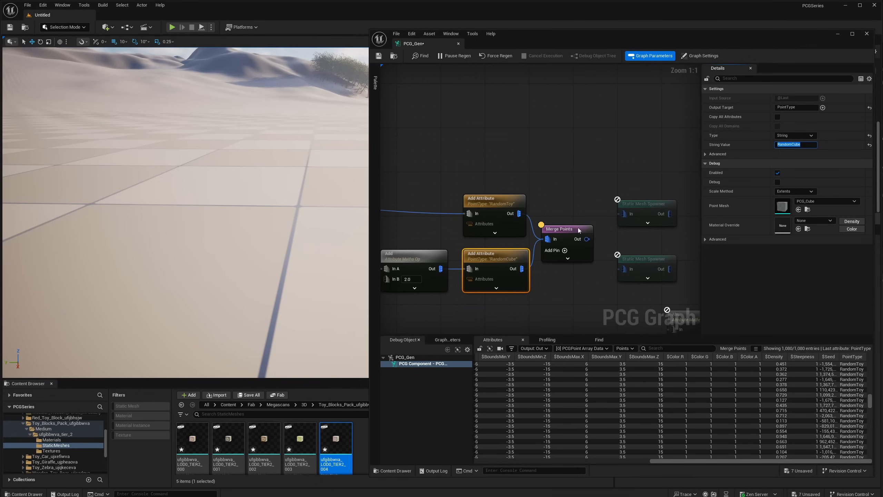
- Examine the PointType values of the toy and block points in the Merge Points node's attribute list
click(560, 232)
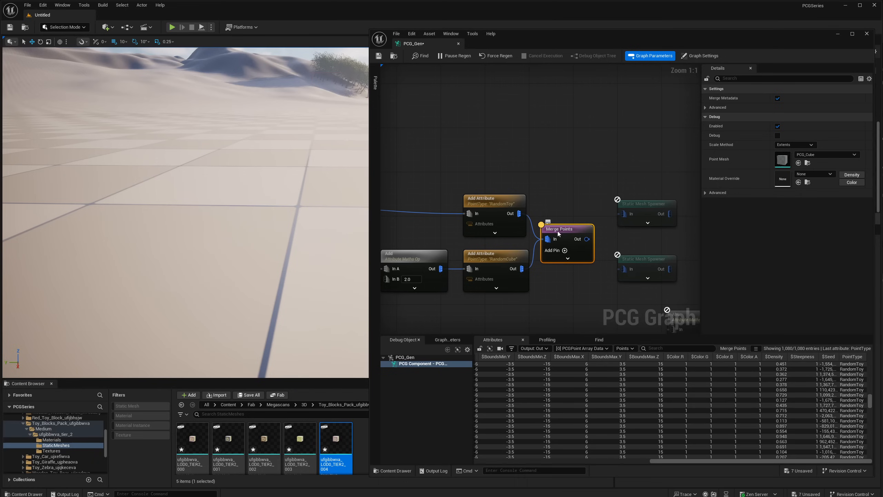
drag(870, 403, 855, 364)
scroll(857, 398, down, 10)
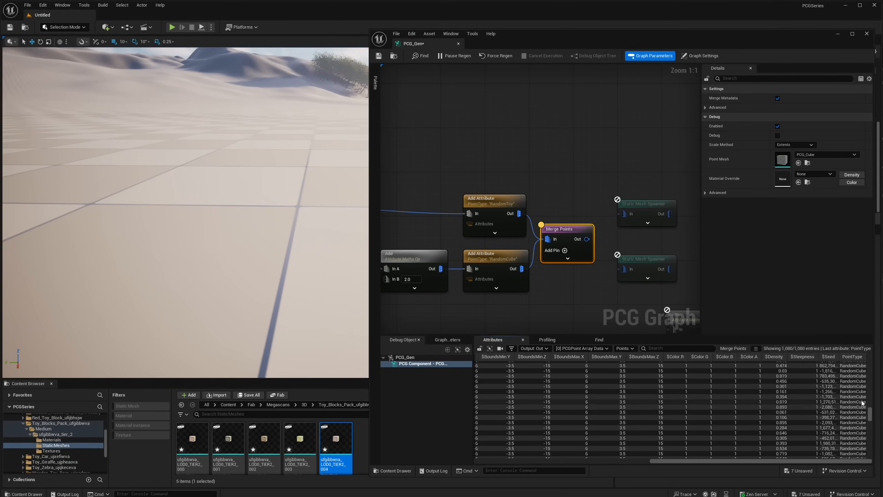
mouse_move(872, 420)
mouse_down()
mouse_move(872, 386)
mouse_move(872, 408)
mouse_up()
- Move both Static Mesh Spawners farther along the graph and add a Self Pruning node to the Merge Points output
right_drag(573, 225, 476, 220)
drag(529, 183, 621, 261)
drag(482, 237, 509, 239)
text(self)
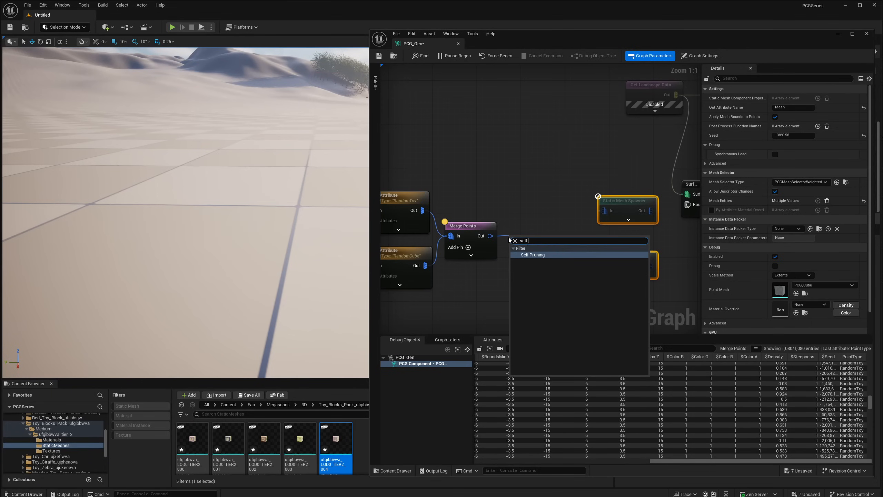
key(Return)
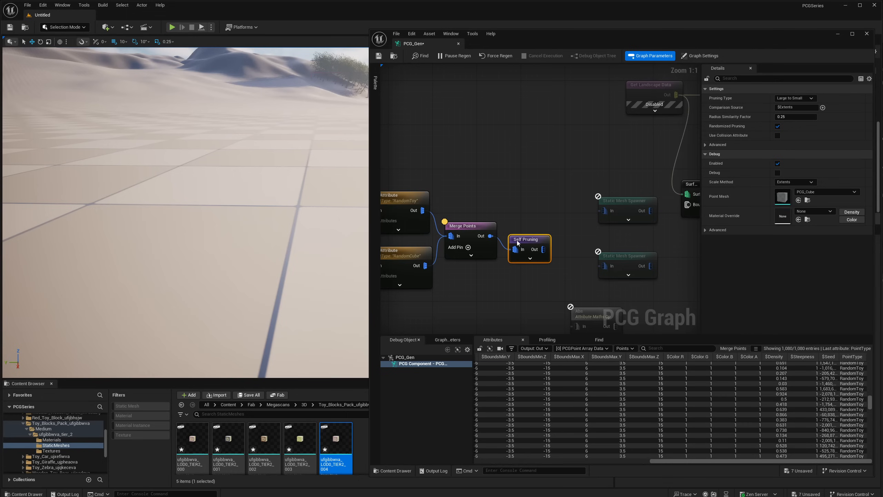
- Add a Filter Attribute Elements node to the Self Pruning output
drag(517, 241, 512, 230)
right_drag(539, 209, 476, 204)
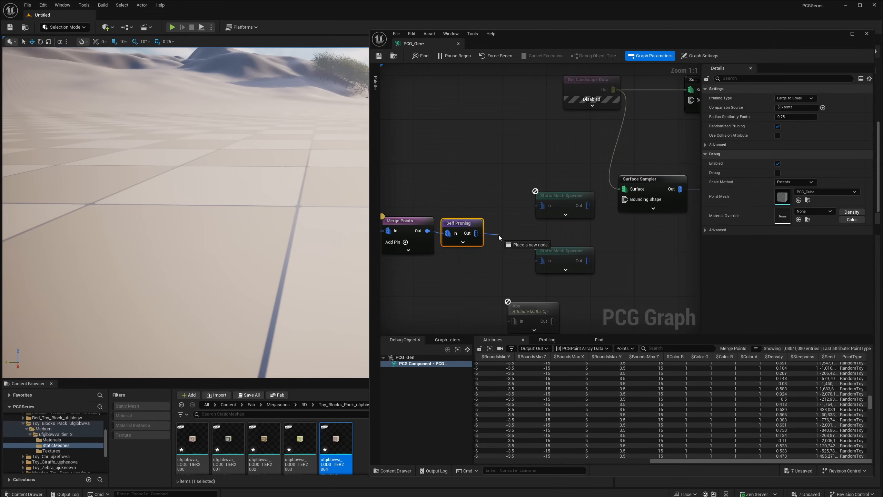
text(attrib)
drag(476, 234, 506, 229)
key(Return)
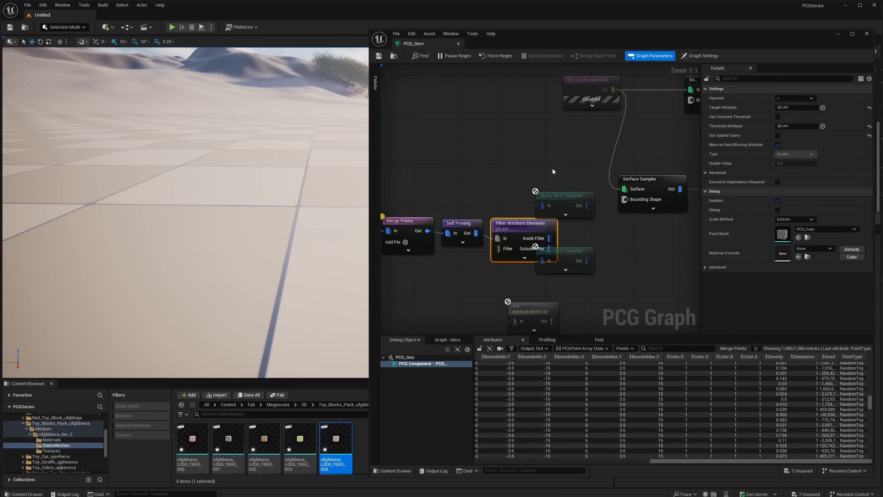
- Move both Static Mesh Spawners clear of the Filter Attribute Elements node, to its output side
drag(553, 171, 590, 264)
drag(577, 260, 626, 288)
right_drag(636, 211, 580, 234)
- Examine the whole graph from Get Landscape Data through the two Add Attribute nodes to the Filter Attribute Elements node
right_drag(441, 245, 543, 205)
scroll(543, 206, down, 3)
drag(559, 182, 395, 238)
right_drag(454, 220, 561, 215)
right_drag(449, 177, 589, 186)
shift+drag(567, 169, 386, 233)
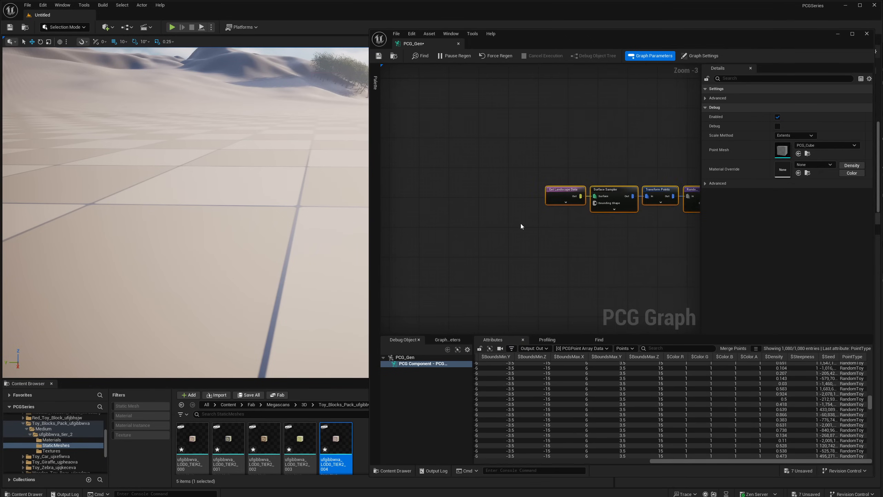
right_drag(584, 239, 494, 255)
right_drag(614, 209, 395, 169)
click(579, 167)
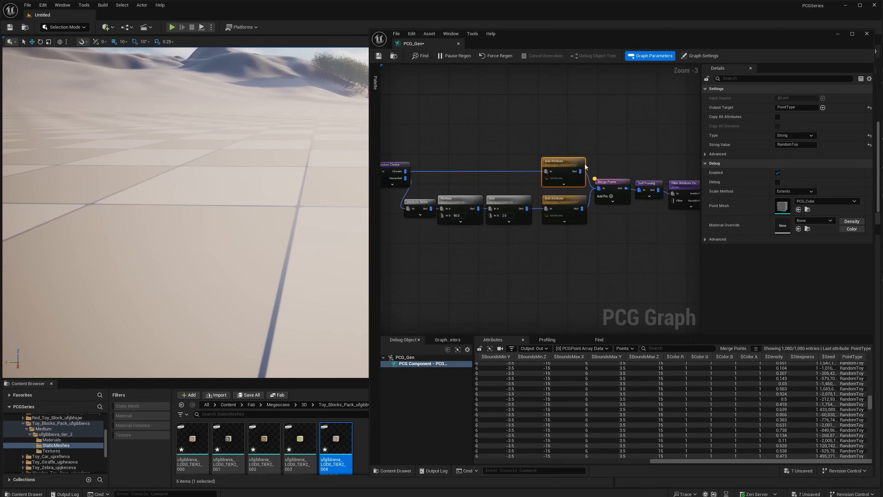
click(656, 155)
right_drag(660, 157, 522, 162)
scroll(570, 177, up, 3)
- Space the two Static Mesh Spawners vertically apart and align the Filter Attribute Elements node with Self Pruning
click(615, 195)
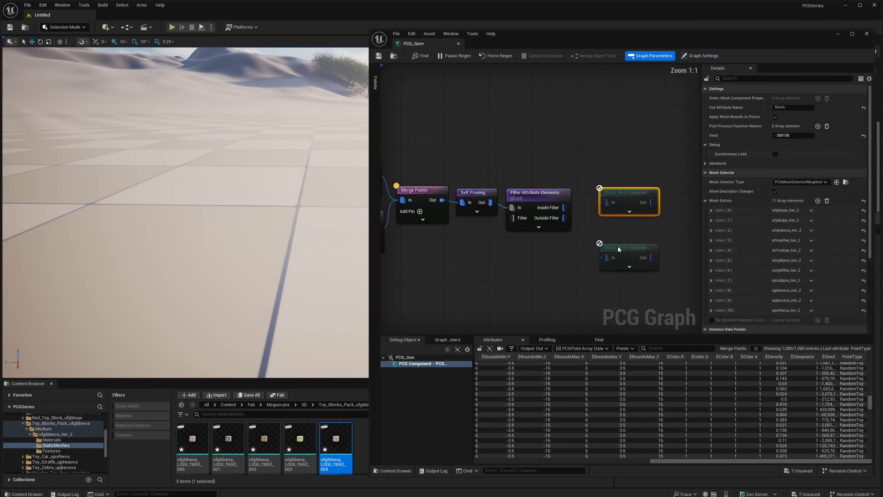
click(619, 246)
drag(635, 168, 640, 185)
drag(547, 178, 544, 206)
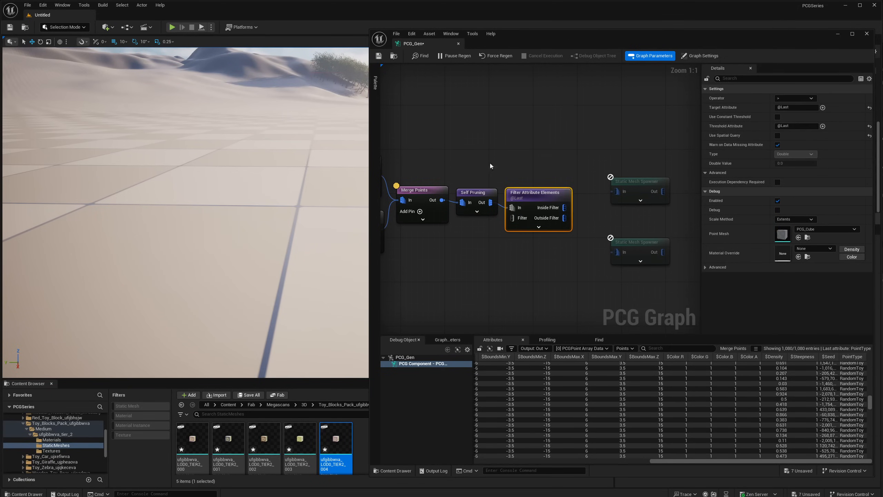
click(473, 203)
ctrl+click(417, 190)
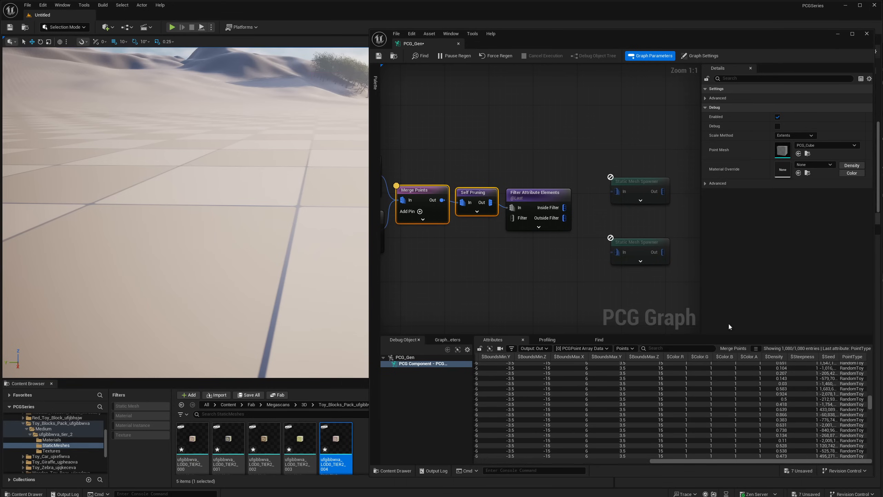
drag(534, 193, 534, 188)
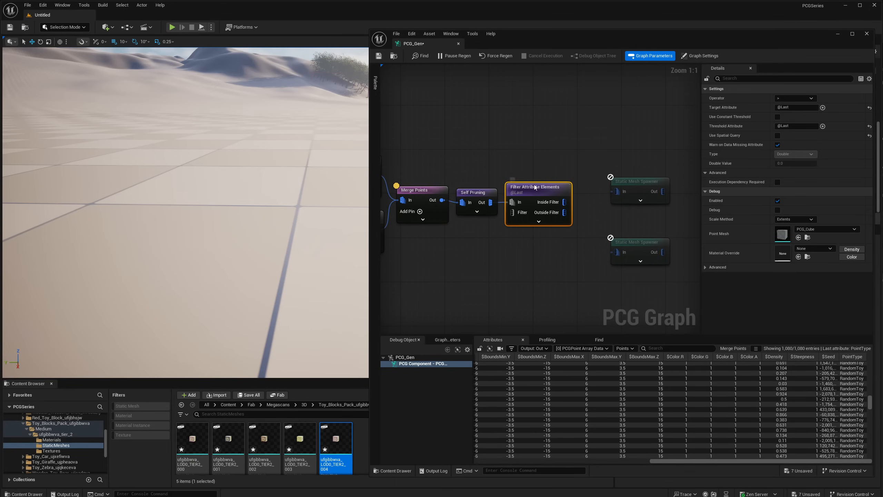
- Set the Filter Attribute Elements node to operator = with a constant threshold of type String and value RandomToy
click(796, 98)
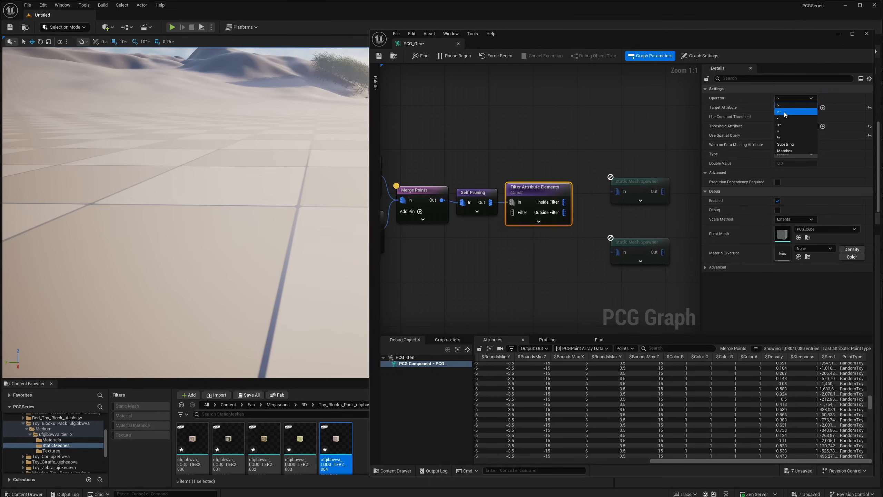
click(784, 132)
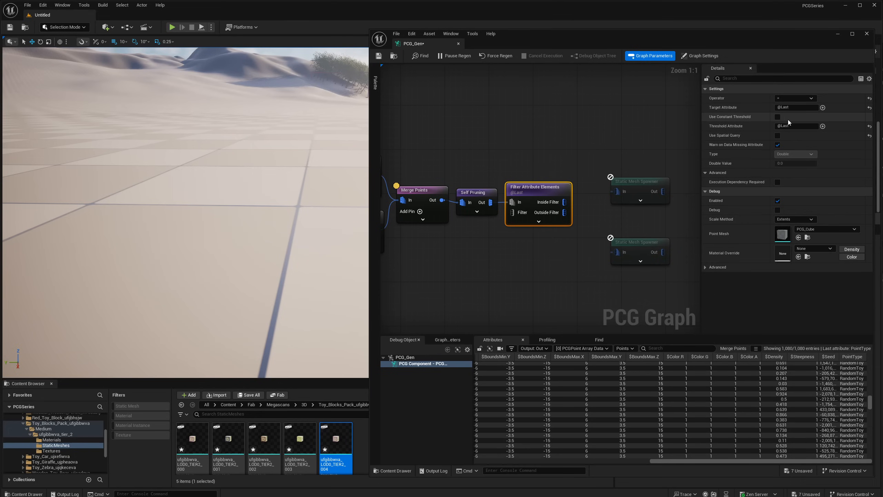
click(778, 117)
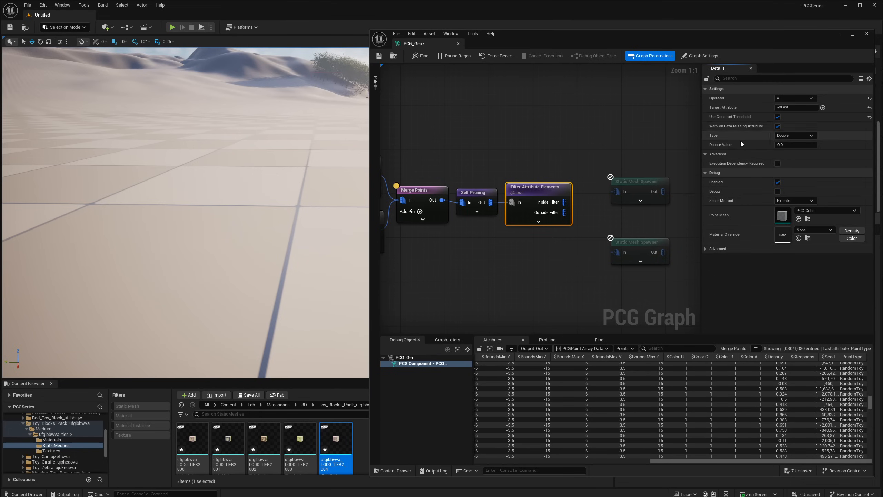
click(791, 135)
click(789, 202)
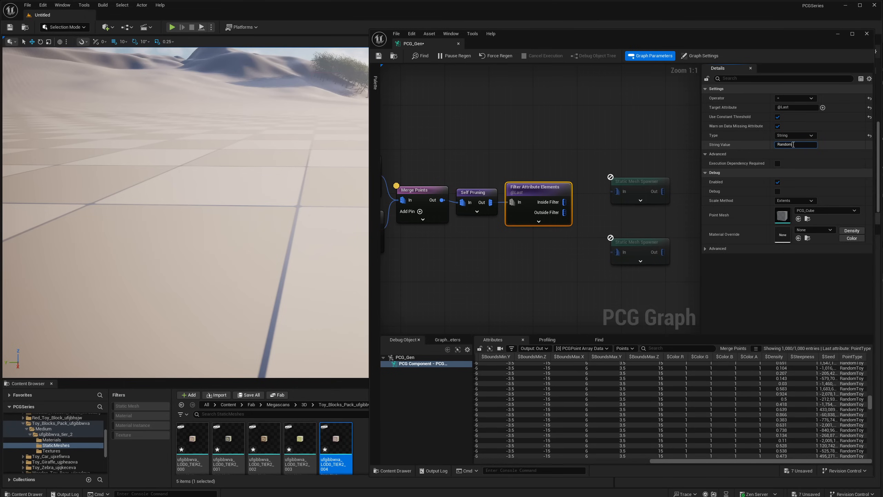
- Inspect the PointType values in the InsideFilter and OutsideFilter outputs of the Filter Attribute Elements node
drag(555, 166, 539, 201)
key(a)
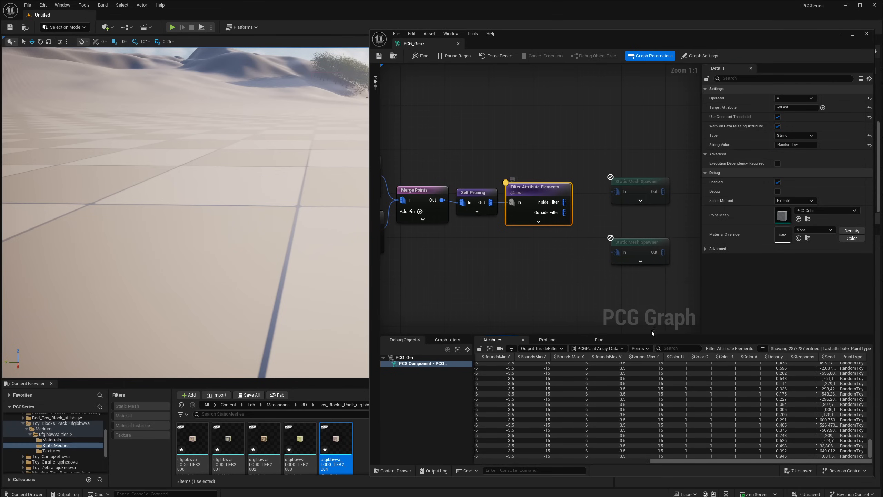
drag(871, 449, 875, 349)
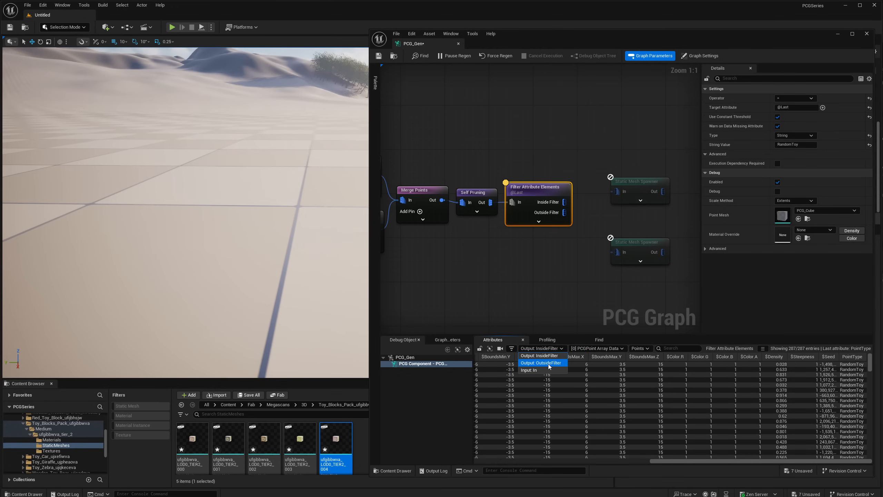
click(548, 364)
drag(871, 368, 872, 343)
- Connect Inside Filter to the toy Static Mesh Spawner and Outside Filter to the block spawner, and enable both spawners
drag(564, 201, 619, 192)
click(626, 182)
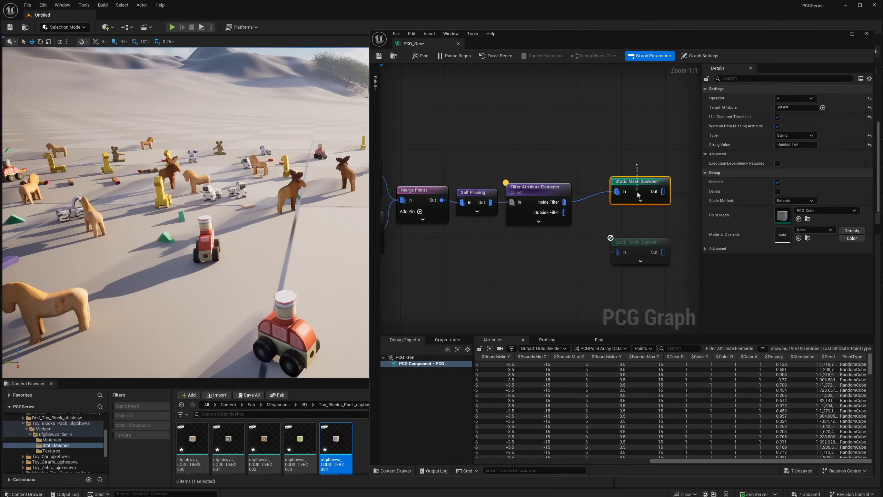
click(574, 218)
drag(565, 213, 627, 252)
drag(643, 245, 637, 239)
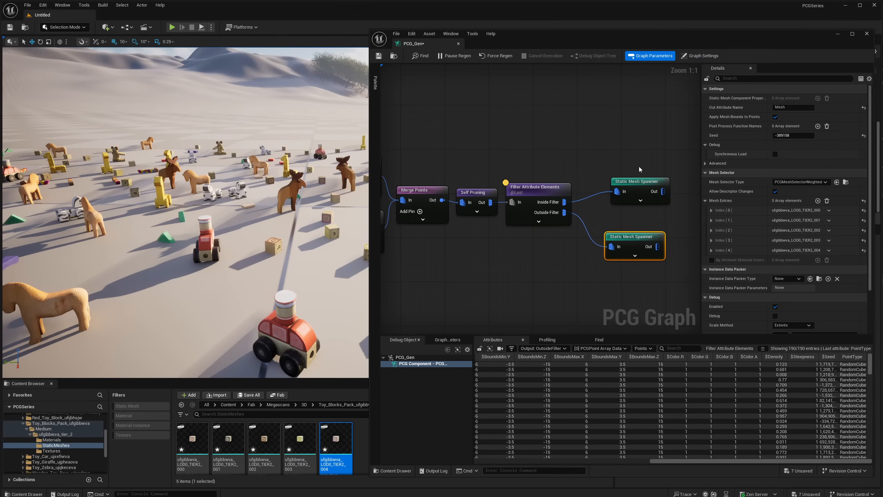
drag(641, 182, 635, 199)
- Inspect the spawned toys and blocks in the level viewport for spacing and overlaps
right_drag(279, 209, 341, 188)
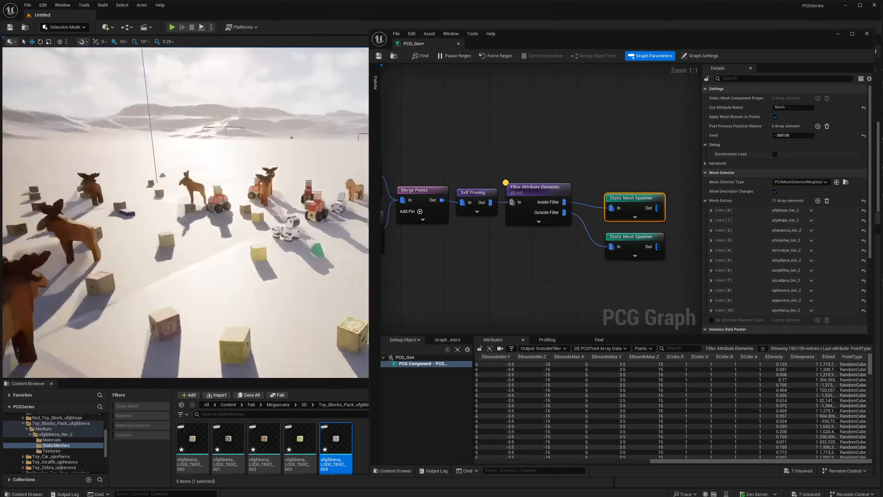
right_drag(188, 209, 264, 230)
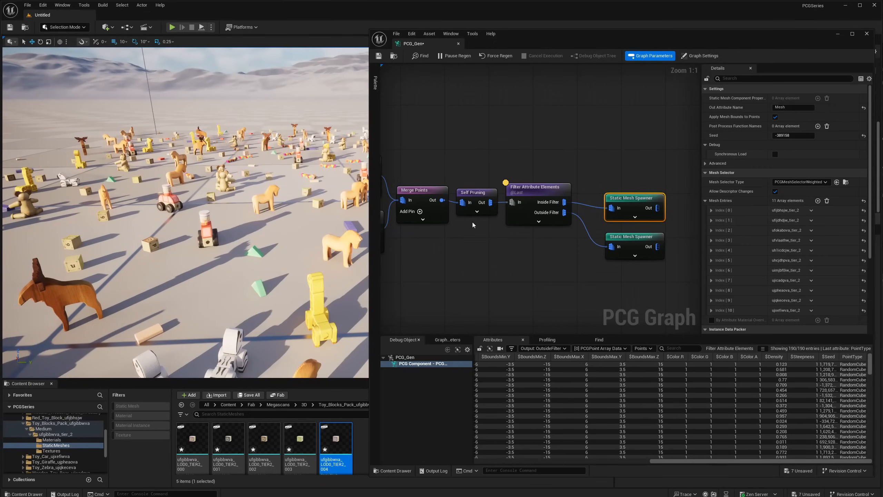
click(474, 193)
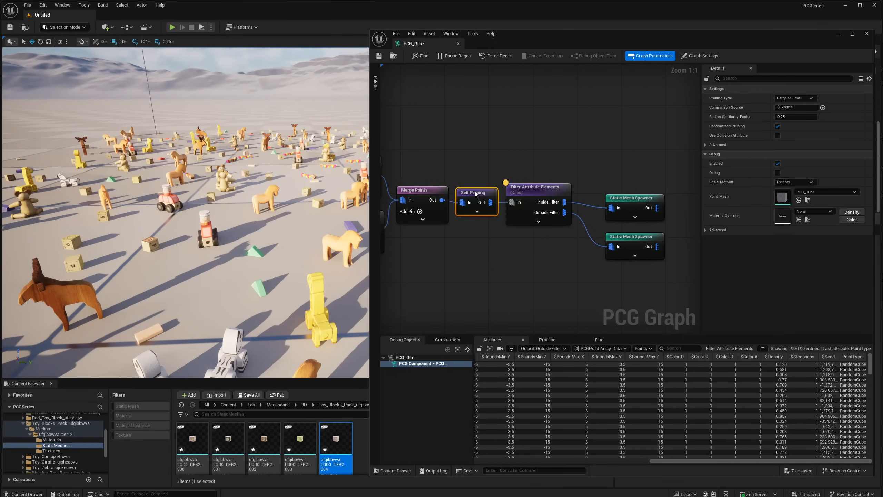
drag(476, 195, 475, 190)
right_drag(244, 209, 304, 175)
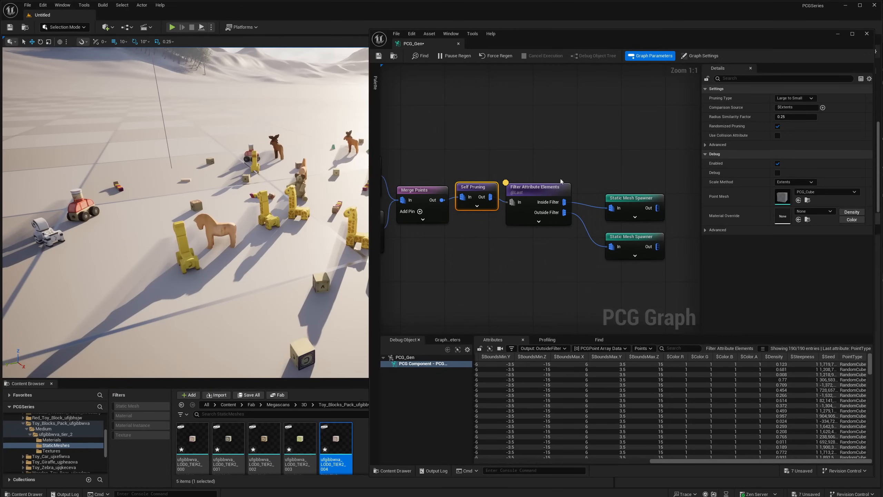
- Space out the Filter Attribute Elements node and both Static Mesh Spawners, keeping Self Pruning in line with the filter
click(646, 202)
shift+drag(629, 239, 646, 233)
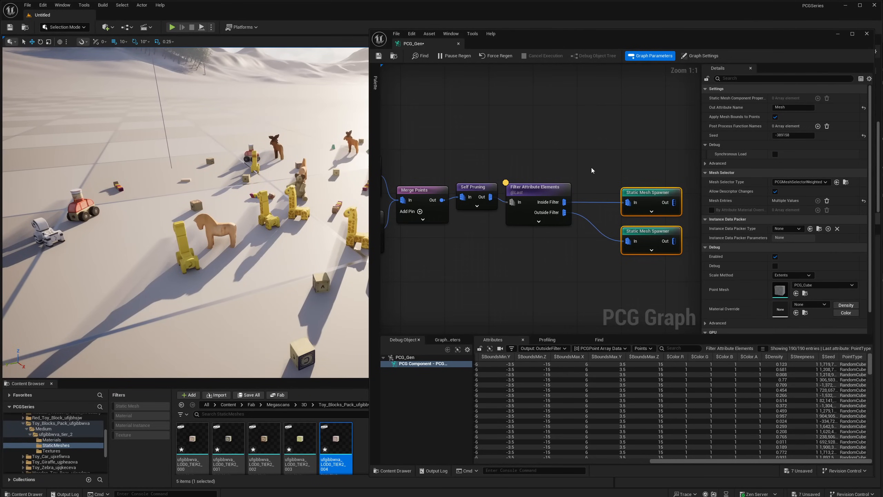
click(471, 192)
drag(609, 198, 624, 241)
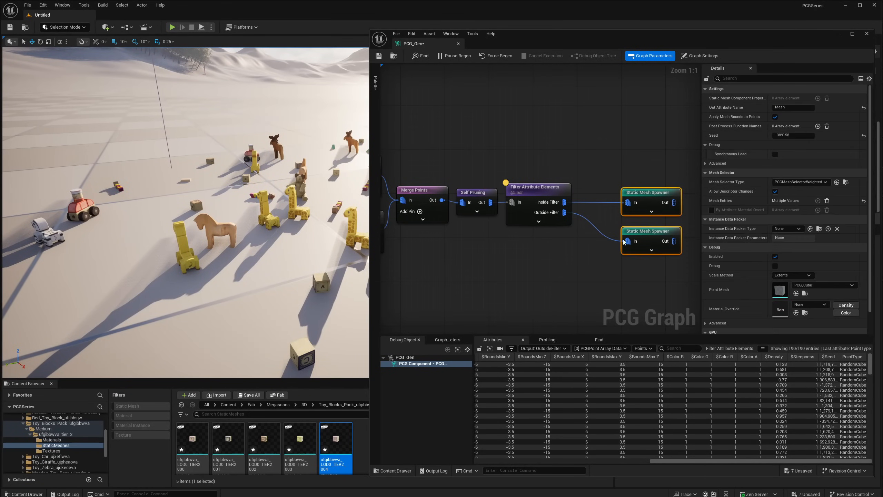
drag(539, 191, 555, 190)
drag(604, 170, 596, 239)
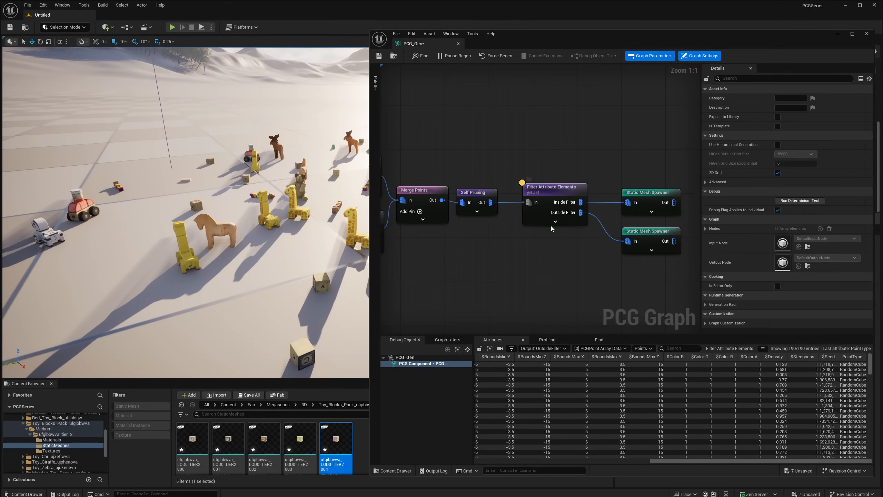
- Review the chain from the two PointType Add Attribute nodes through Merge Points and Self Pruning to the filter
right_drag(514, 135, 555, 183)
right_drag(470, 202, 567, 181)
drag(483, 148, 490, 202)
drag(475, 298, 487, 265)
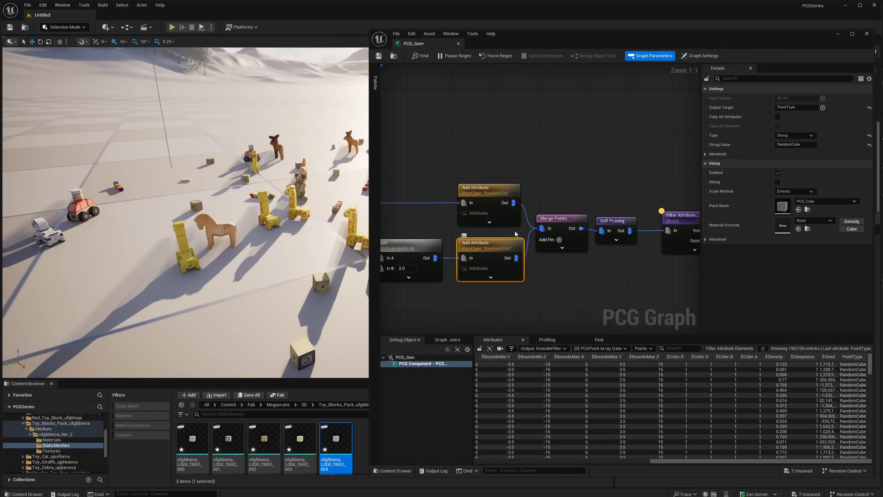
drag(516, 232, 508, 215)
drag(492, 288, 498, 253)
right_drag(572, 244, 529, 220)
drag(512, 208, 508, 246)
right_drag(588, 202, 485, 206)
drag(506, 207, 532, 263)
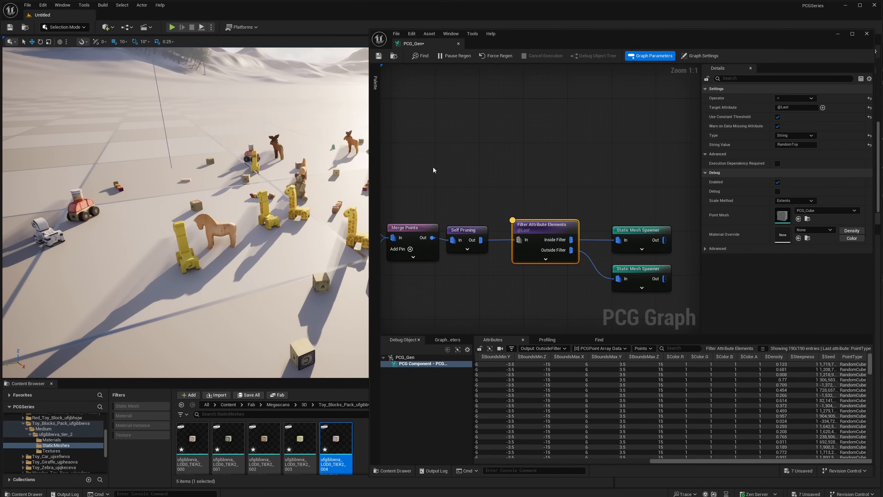
- Add a Debug node to the Self Pruning output, above the Filter Attribute Elements node
right_drag(434, 168, 558, 195)
drag(549, 260, 592, 196)
text(debug)
click(590, 225)
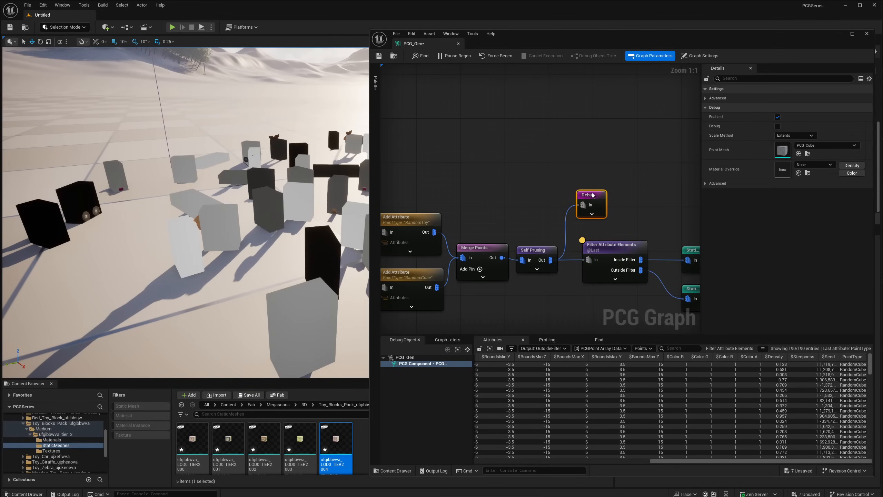
- Toggle the Debug node to compare the point bounds with a spawned block in the viewport, leaving the node disabled
right_drag(264, 215, 355, 209)
drag(543, 161, 589, 210)
key(e)
right_drag(278, 209, 327, 222)
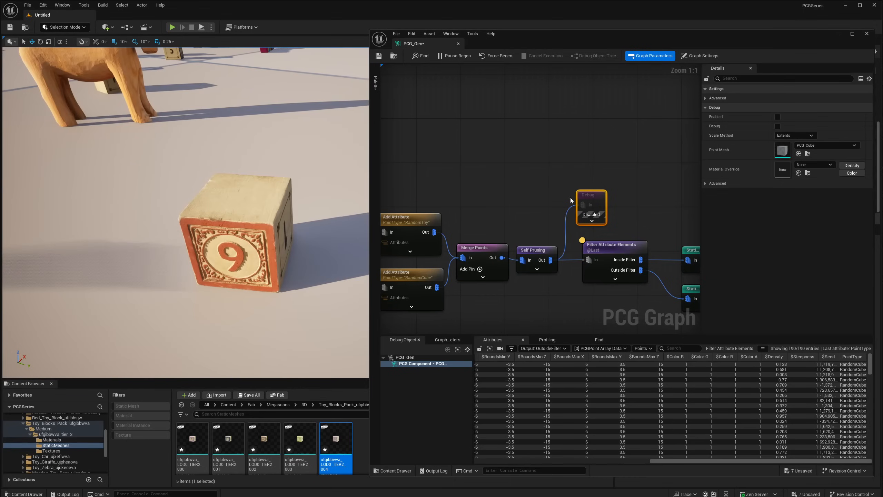
key(e)
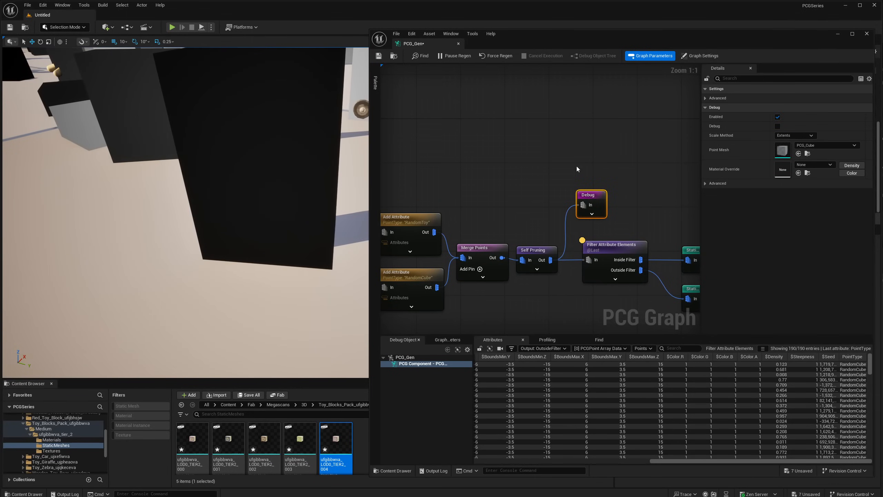
key(e)
key(e)
key(e)
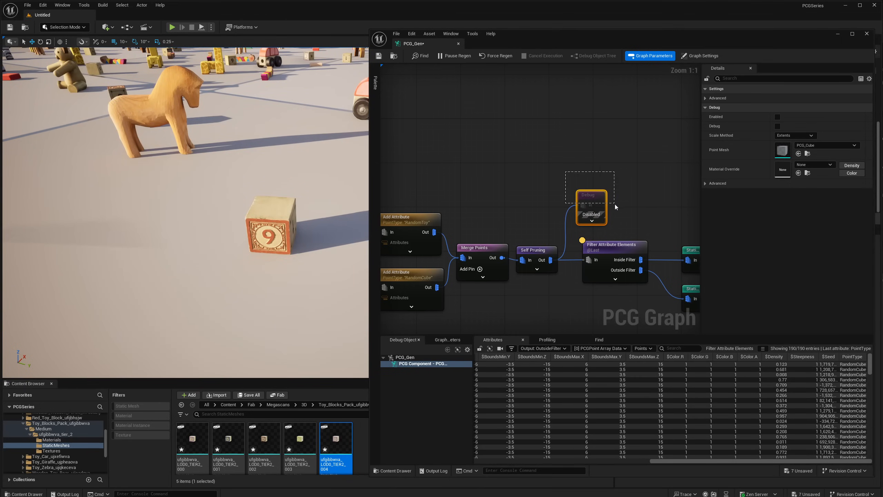
key(e)
key(e)
- Check the Point Extents settings of the Surface Sampler that feeds the toy and block branches
right_drag(407, 241, 580, 233)
right_drag(431, 248, 642, 238)
right_drag(458, 238, 523, 237)
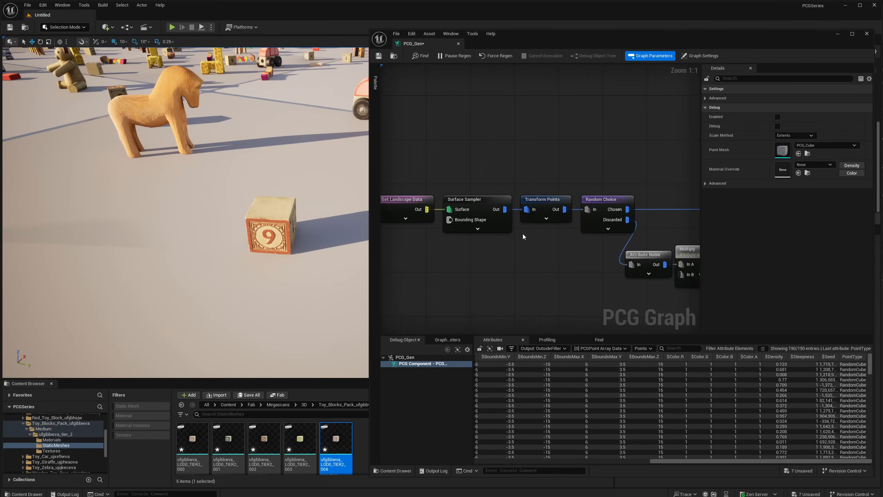
click(449, 201)
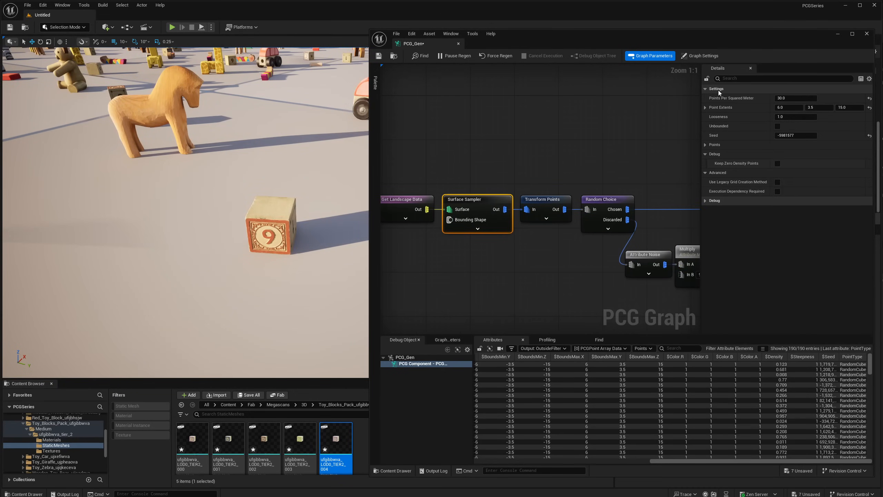
key(Tab)
key(Tab)
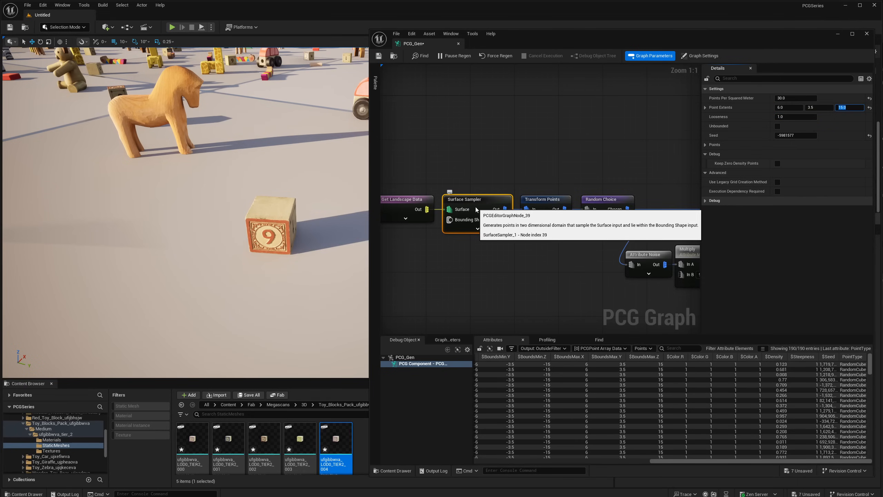
- Examine the block branch from its Multiply and Add nodes through Add Attribute to the disabled Debug node
right_drag(577, 198, 424, 183)
right_drag(570, 225, 531, 230)
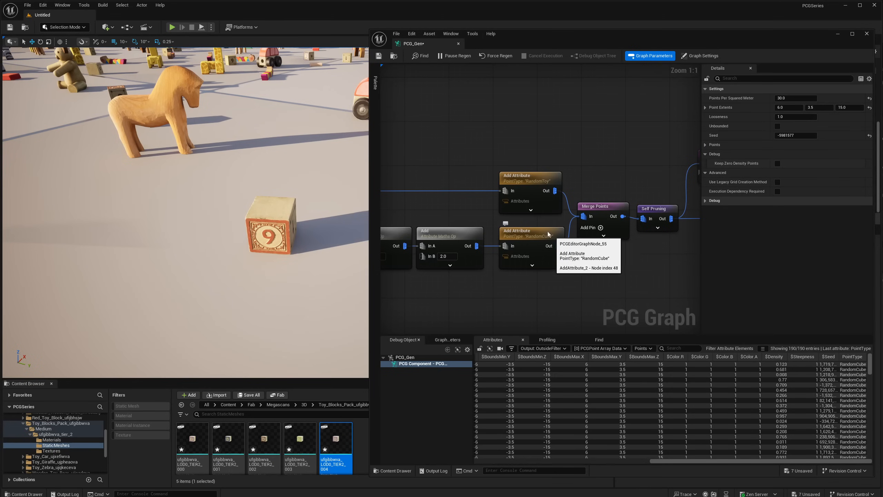
right_drag(444, 232, 344, 238)
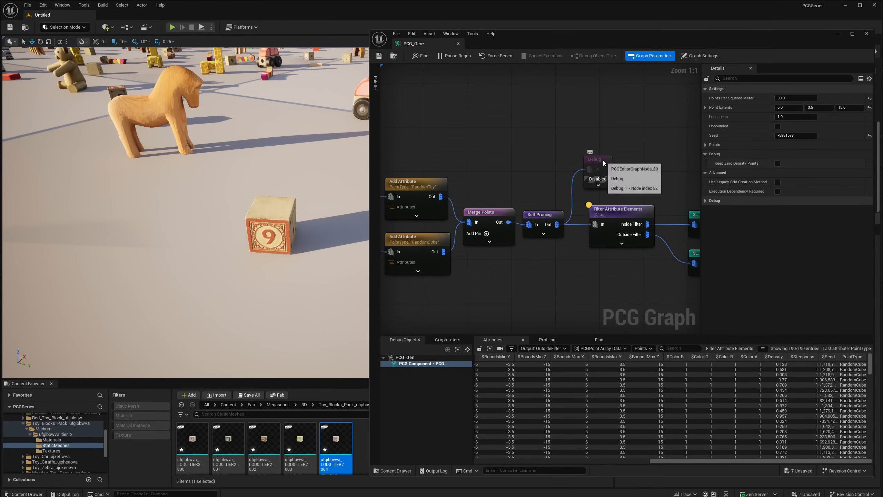
click(585, 156)
right_drag(457, 251, 546, 263)
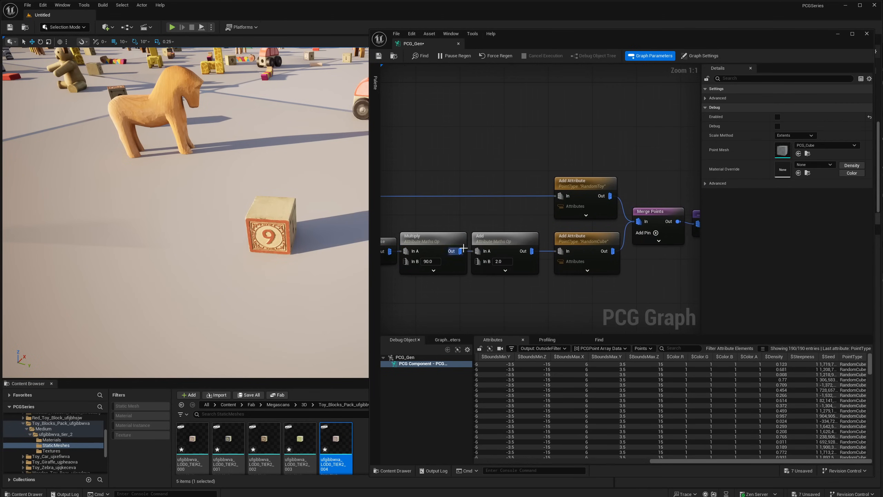
- Move the Debug node below the block branch, connect it to the Add node's output and enable it
mouse_move(424, 257)
right_down()
mouse_move(567, 258)
mouse_move(440, 258)
right_up()
mouse_move(593, 237)
right_down()
mouse_move(482, 239)
mouse_move(582, 240)
right_up()
scroll(550, 208, down, 2)
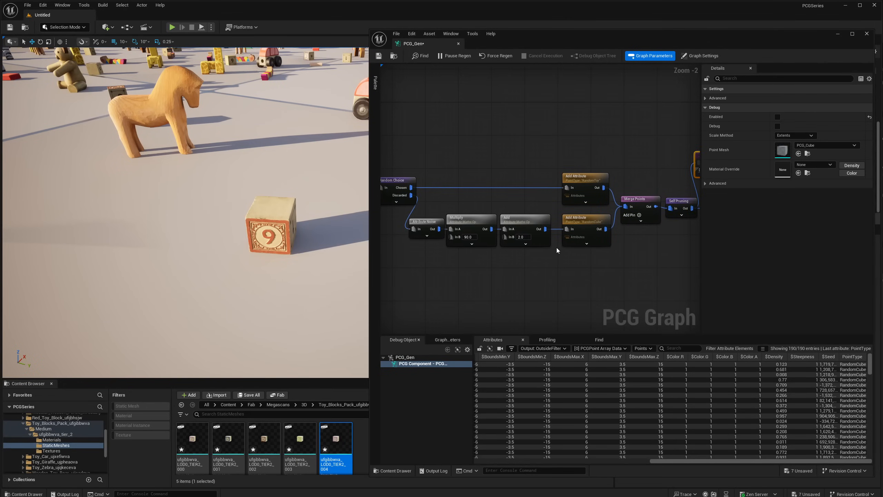
scroll(556, 250, up, 2)
drag(670, 461, 613, 459)
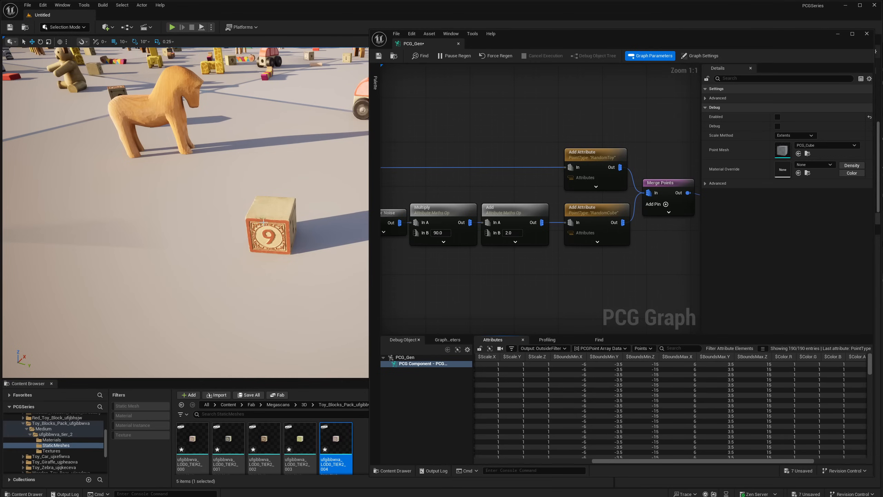
right_drag(443, 218, 527, 210)
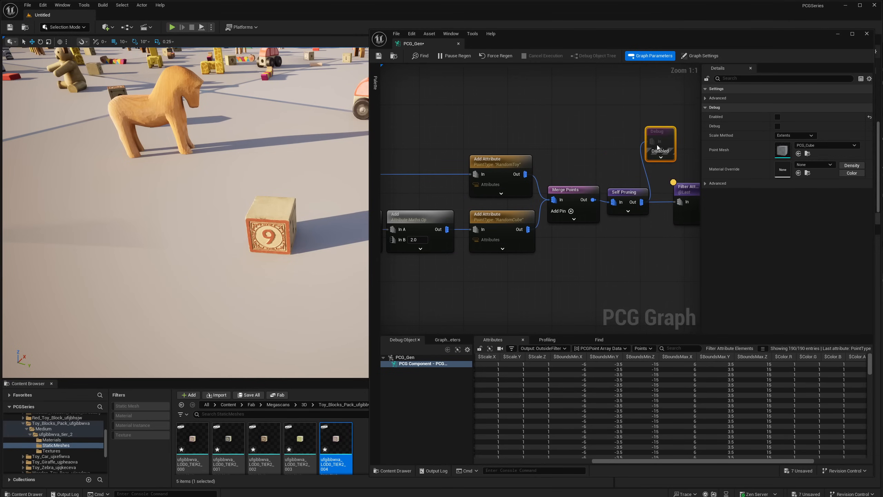
drag(657, 135, 476, 278)
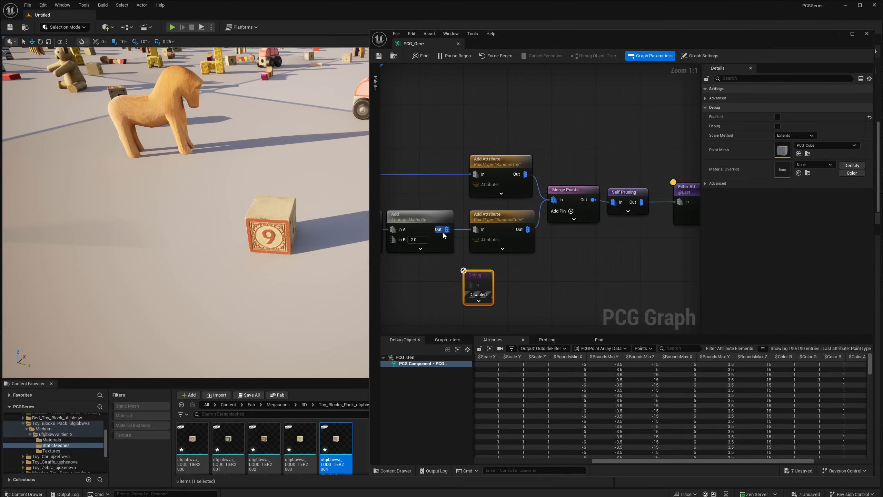
right_drag(455, 243, 512, 246)
drag(504, 232, 528, 287)
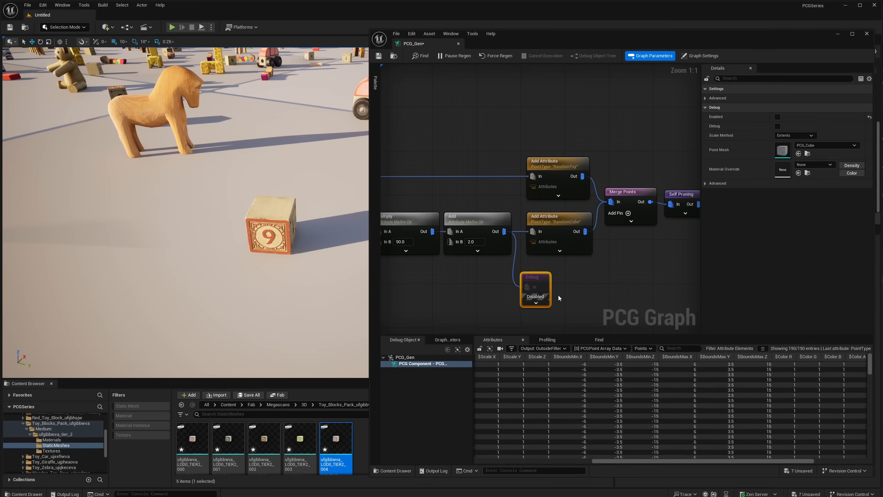
key(e)
right_drag(517, 297, 560, 289)
drag(588, 272, 607, 287)
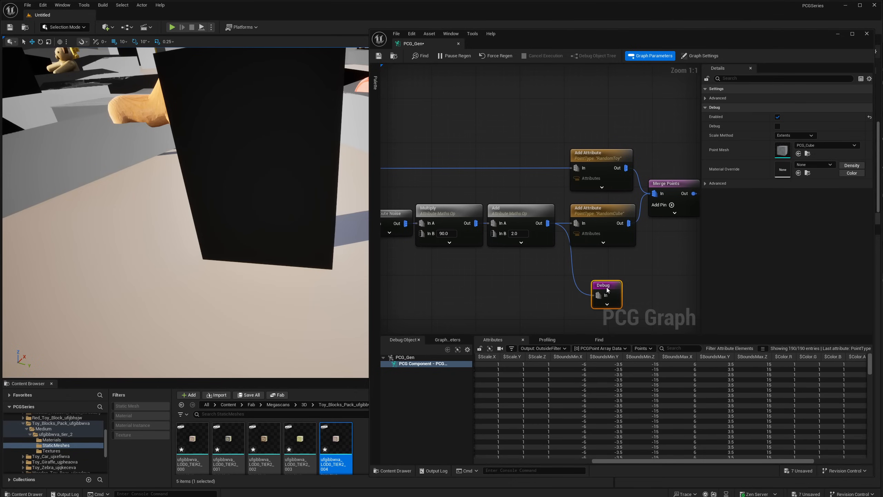
- Insert an Extents Modifier node between the block branch's Add node and the Debug node
drag(547, 223, 539, 286)
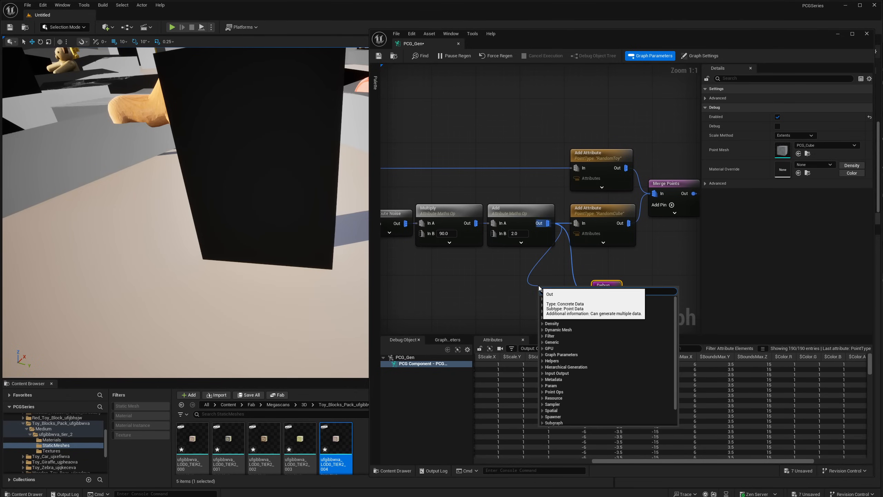
text(exte)
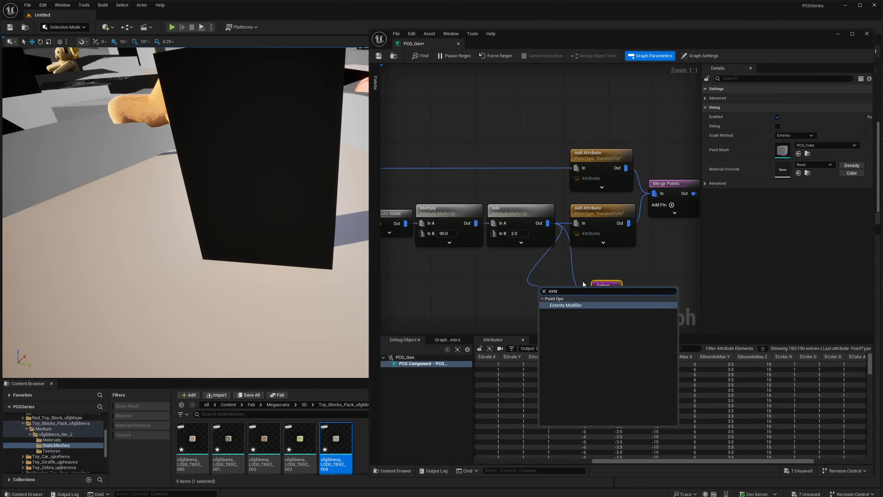
click(575, 305)
drag(575, 291, 617, 290)
alt+click(600, 295)
drag(552, 286, 563, 286)
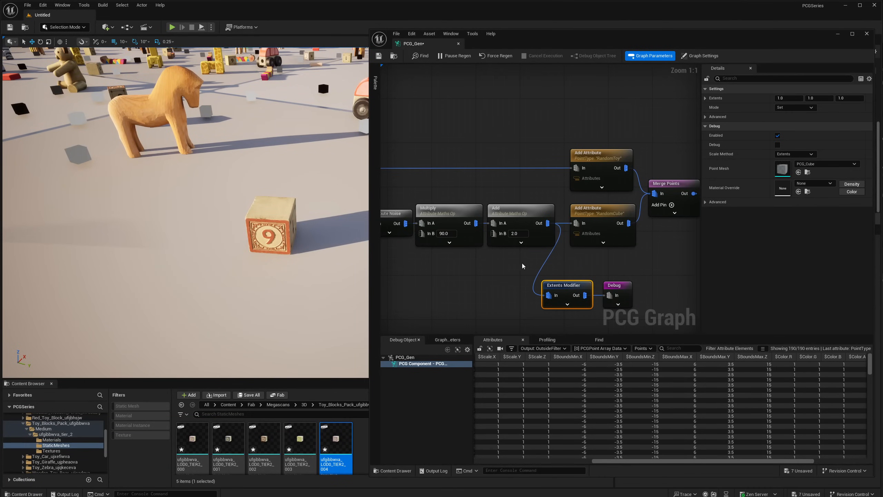
- Set the Extents Modifier's Extents to 2.0, 2.0, 2.0 and check the debug box against the block
click(788, 98)
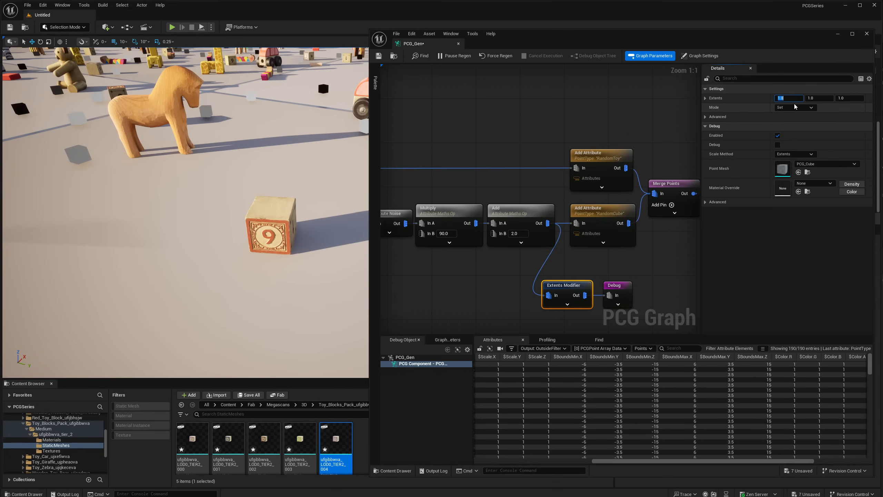
text(2)
key(Return)
text(2)
key(Tab)
text(2)
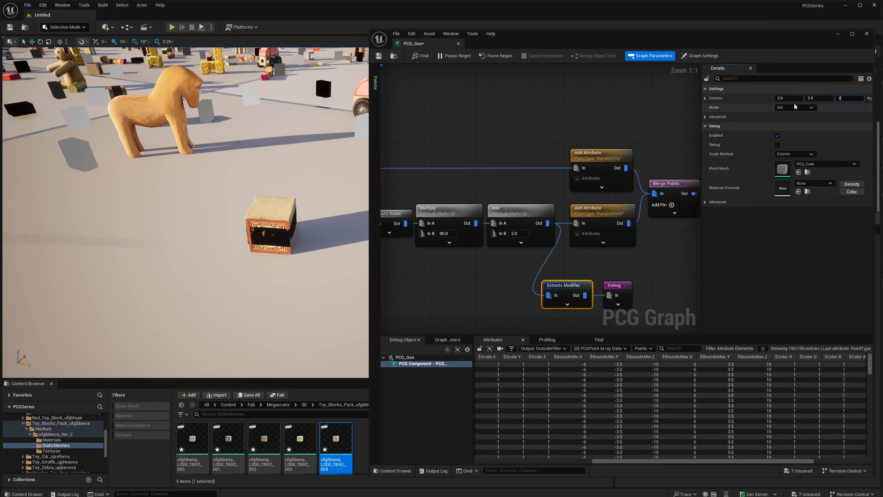
key(Return)
right_drag(222, 195, 341, 198)
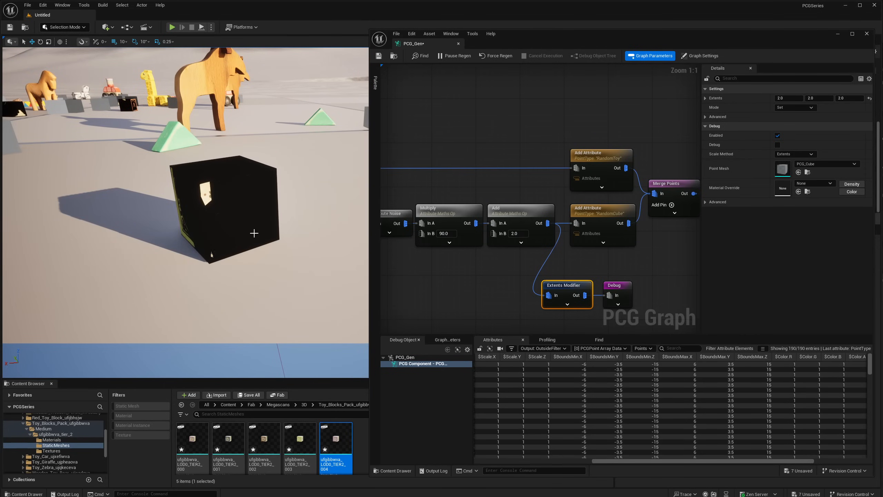
right_drag(229, 191, 129, 188)
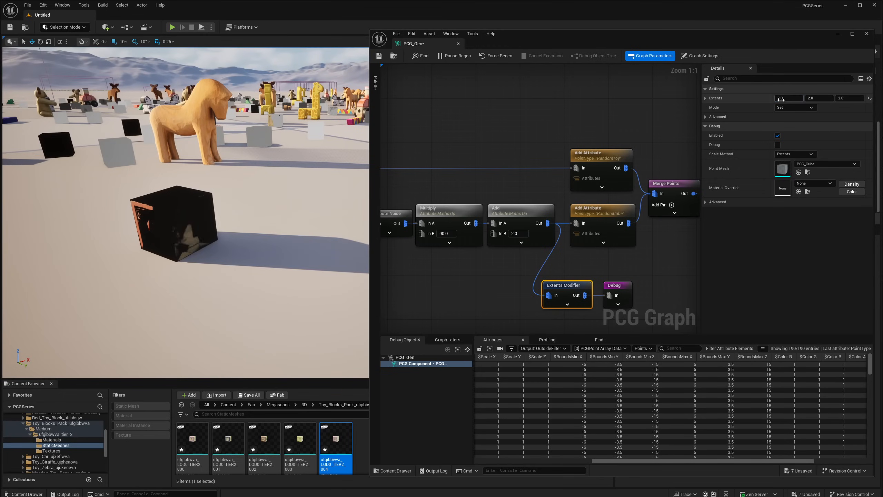
- Try Extents of 4 on the Extents Modifier and return all three values to 2.0
click(796, 99)
text(4)
key(Tab)
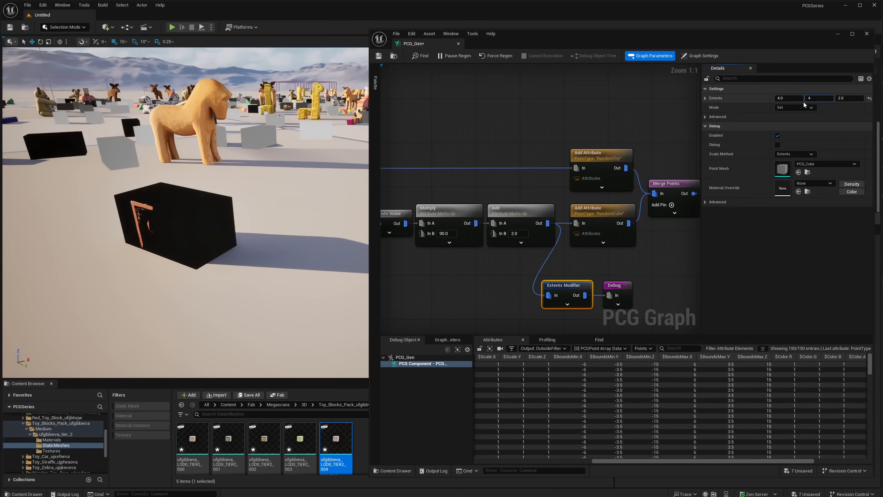
text(4)
key(Tab)
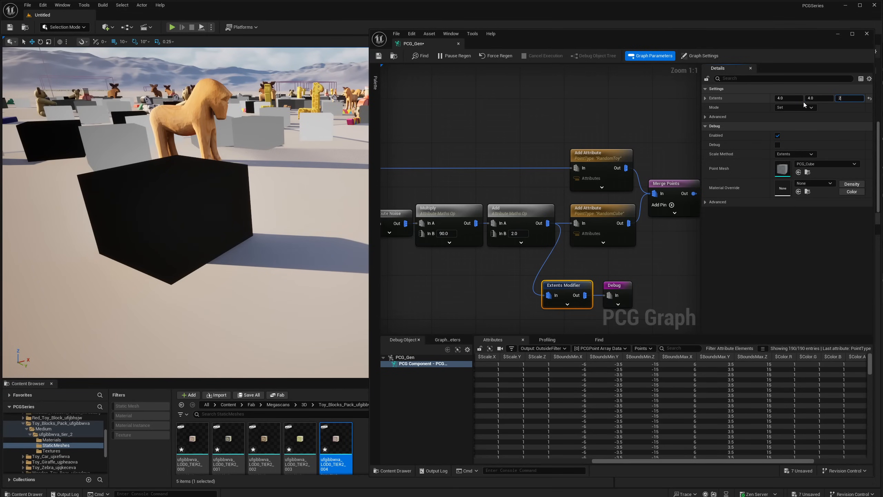
key(shift+Tab)
text(2)
key(shift+Tab)
text(2)
key(Return)
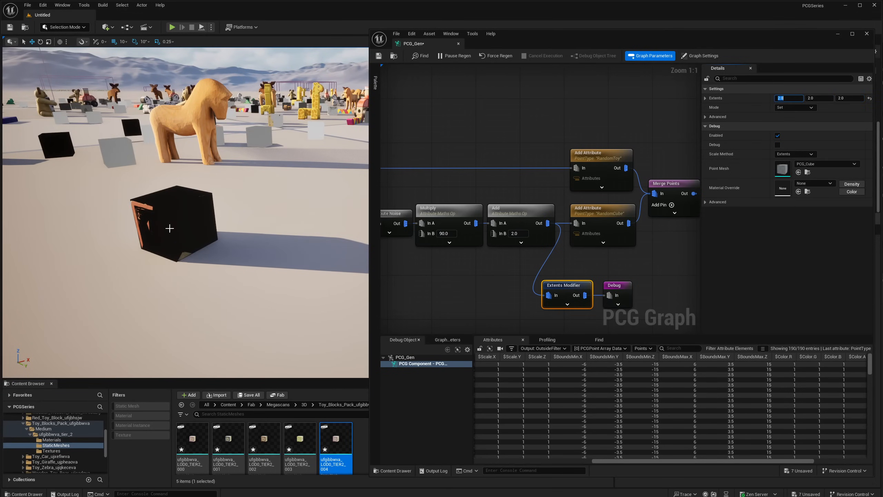
mouse_move(149, 199)
right_down()
mouse_move(139, 199)
mouse_move(149, 209)
right_up()
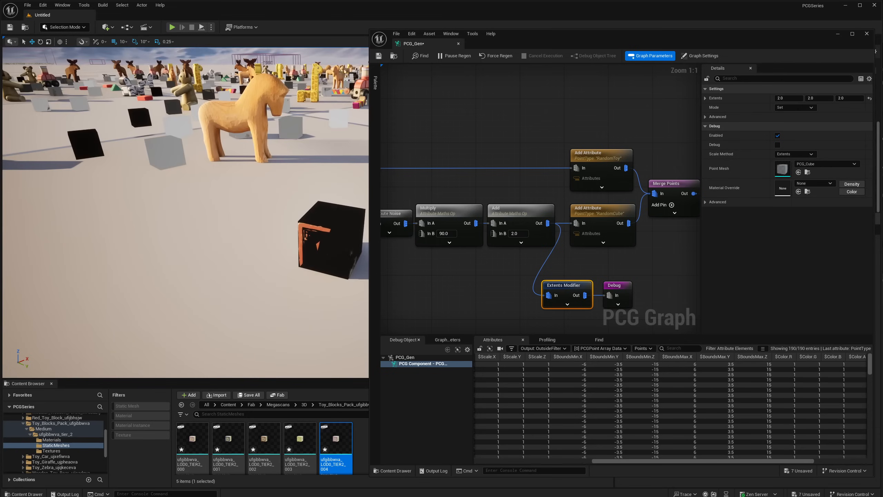
- Inspect the Extents Modifier's output data, focusing on the BoundsMin and BoundsMax columns
right_click(578, 298)
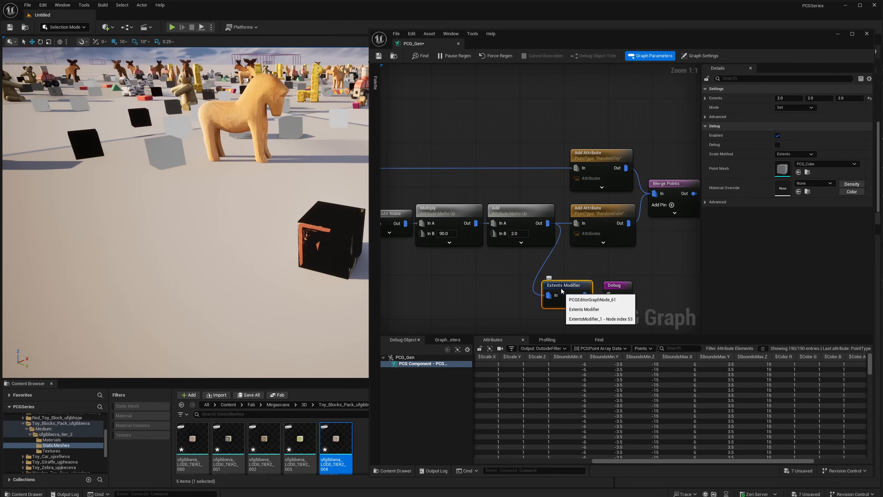
click(574, 296)
drag(557, 265, 564, 292)
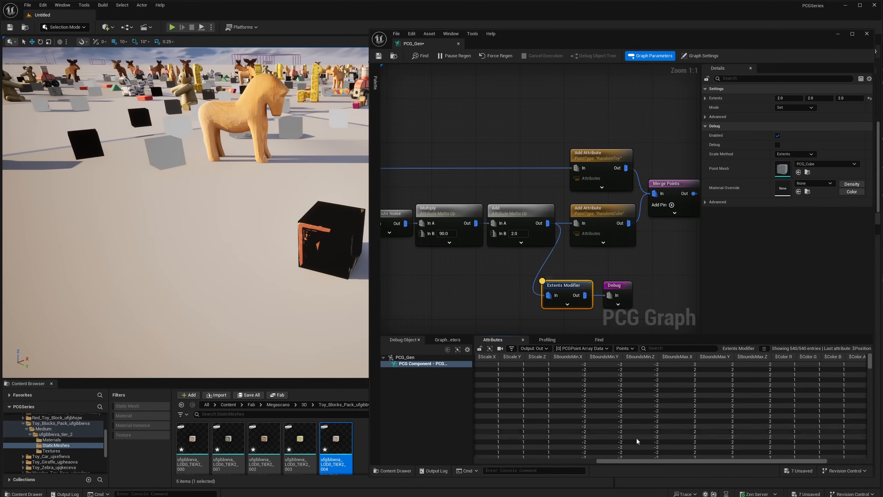
drag(624, 461, 646, 451)
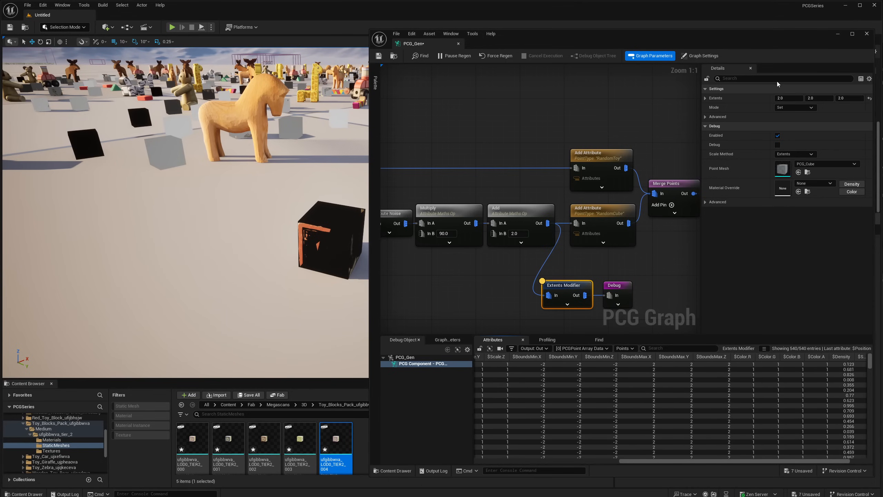
- Set the Extents Modifier's Z extent to 5.0 and compare the Z values of BoundsMin and BoundsMax
click(782, 98)
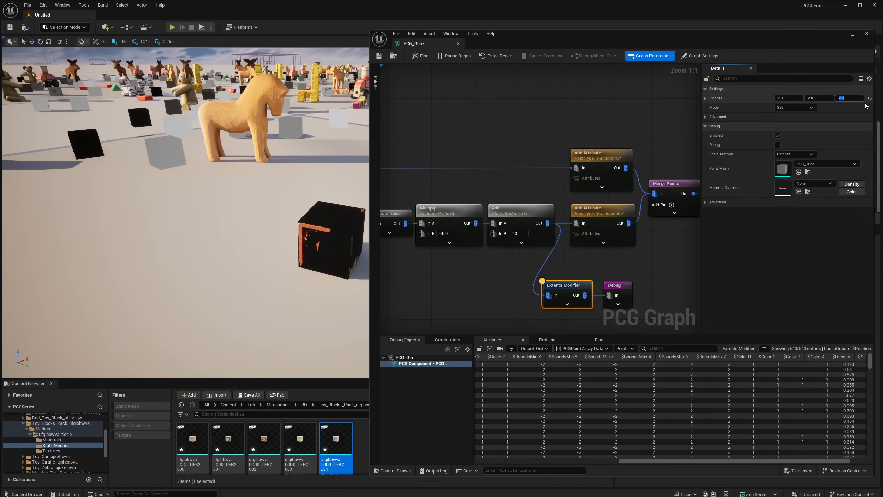
text(5)
key(Return)
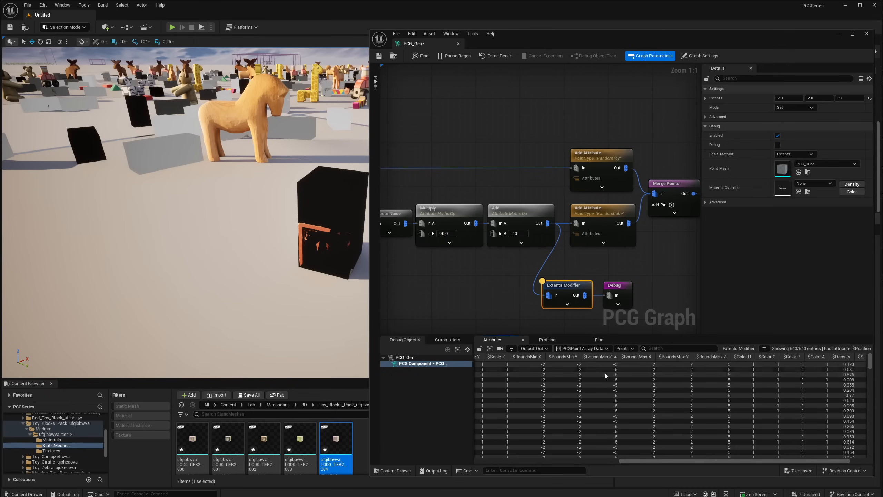
drag(611, 368, 608, 396)
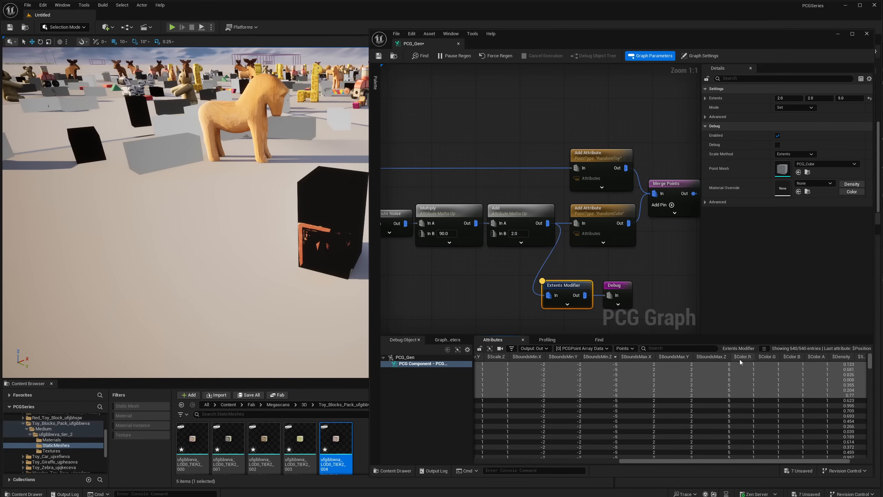
click(721, 369)
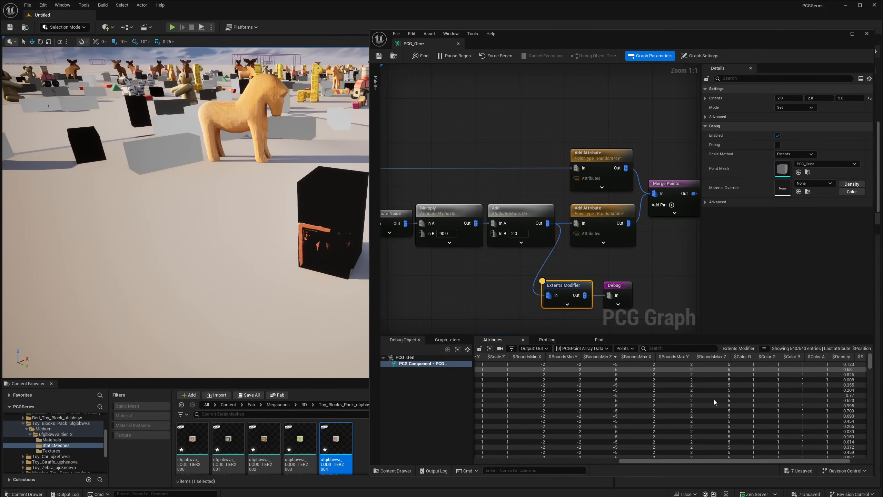
shift+click(715, 399)
click(717, 375)
click(605, 365)
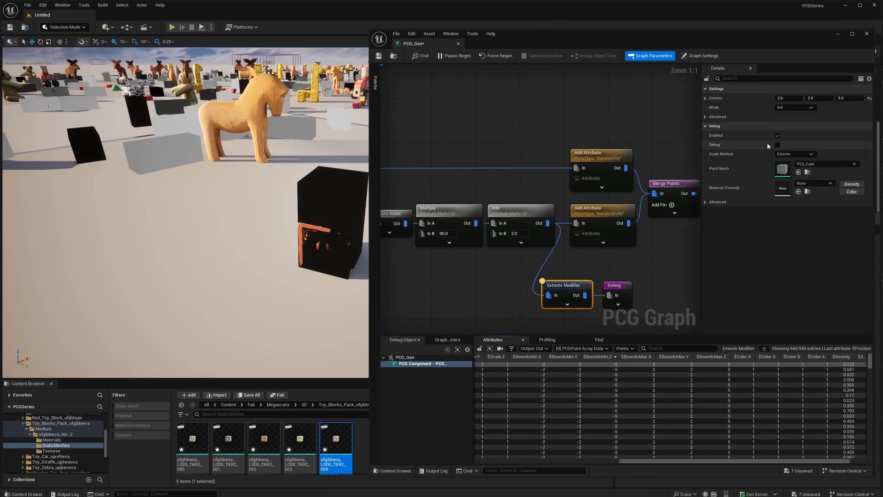
mouse_move(566, 294)
mouse_down()
mouse_move(566, 284)
mouse_move(580, 287)
mouse_up()
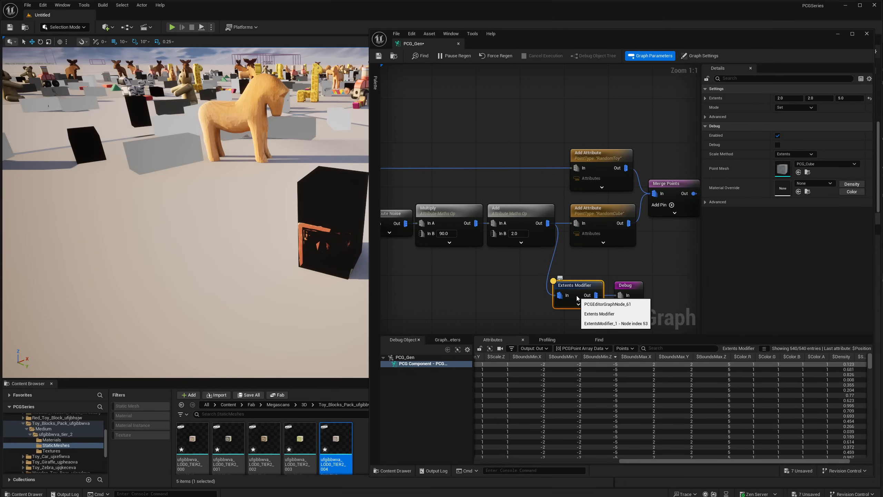
- Add a Debug node to Random Choice's Chosen output and examine the toy points' bounds above and below the ground
right_drag(502, 175, 578, 215)
drag(445, 208, 555, 175)
text(deb)
click(512, 195)
mouse_move(284, 236)
right_down()
mouse_move(284, 209)
mouse_move(284, 237)
right_up()
mouse_move(266, 183)
right_down()
mouse_move(282, 223)
mouse_move(279, 190)
right_up()
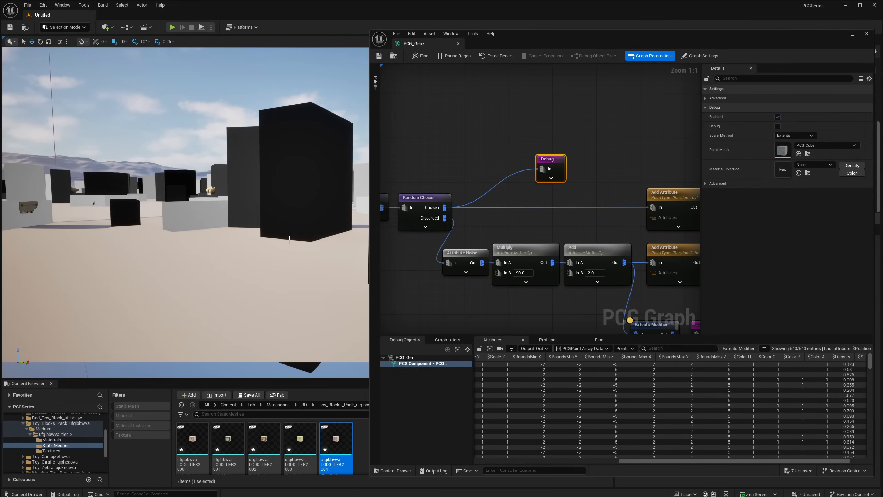
right_drag(306, 237, 332, 273)
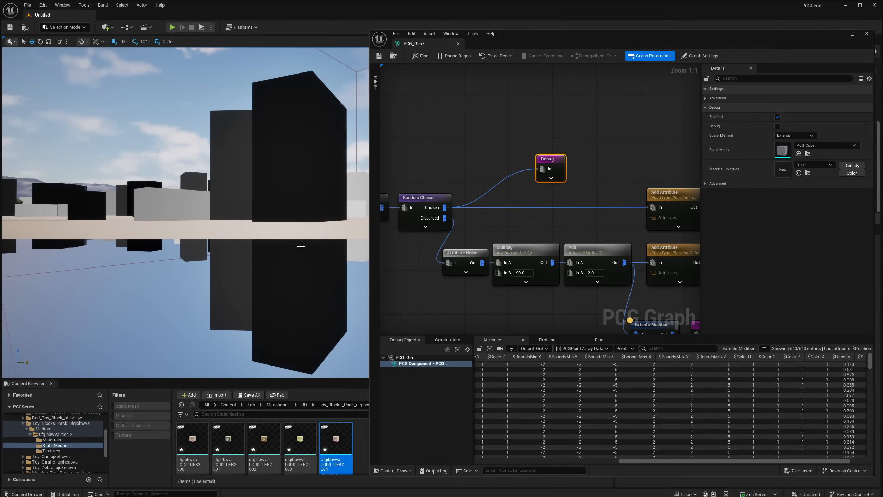
right_drag(301, 246, 307, 193)
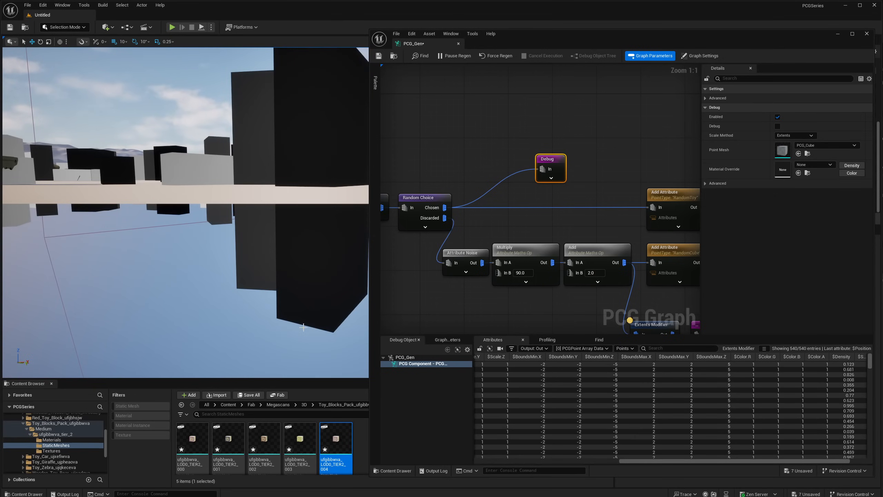
- Delete the Debug node connected to Random Choice's Chosen output
right_drag(516, 162, 502, 172)
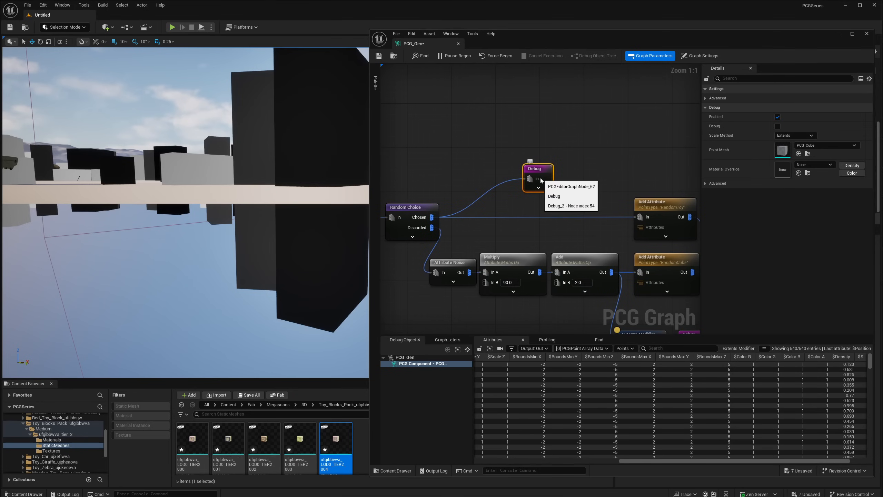
key(Delete)
right_drag(479, 208, 453, 187)
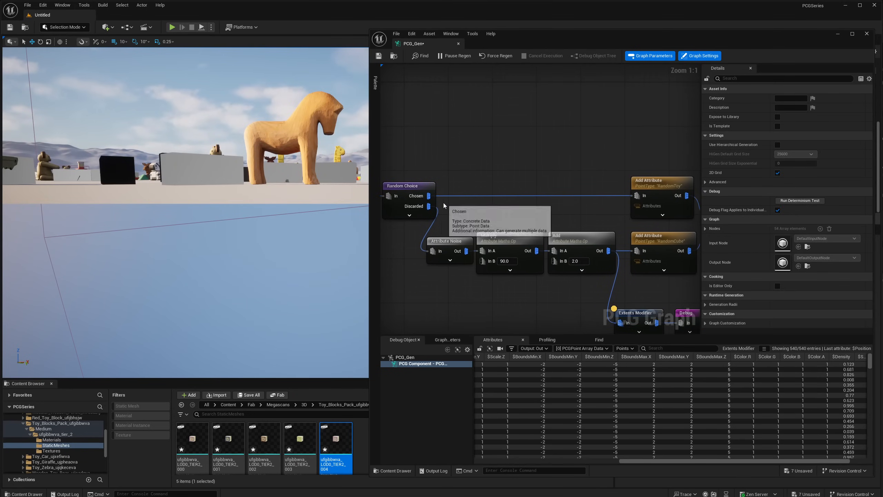
- Add a Bounds Modifier node to Random Choice's Chosen output and review the Extents Modifier's settings for comparison
drag(429, 197, 487, 179)
text(bounds)
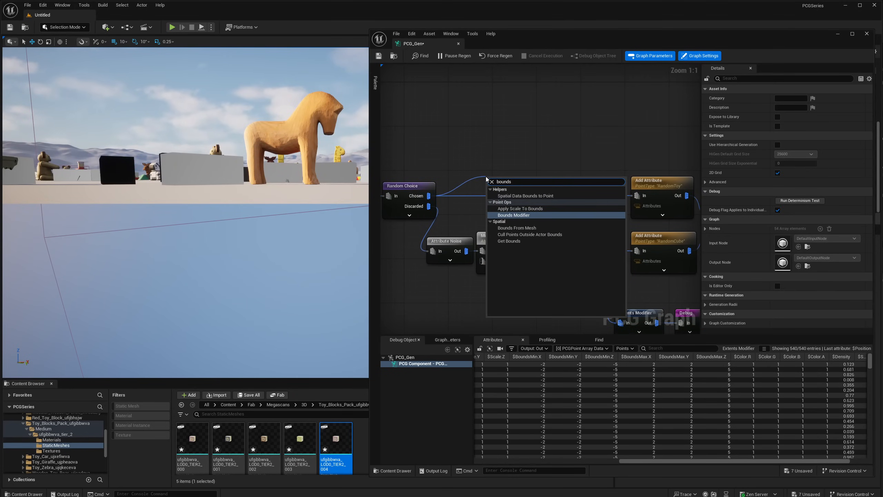
key(Return)
mouse_move(631, 295)
right_down()
mouse_move(613, 258)
mouse_move(627, 279)
right_up()
mouse_move(507, 167)
mouse_down()
mouse_move(508, 156)
mouse_move(513, 167)
mouse_up()
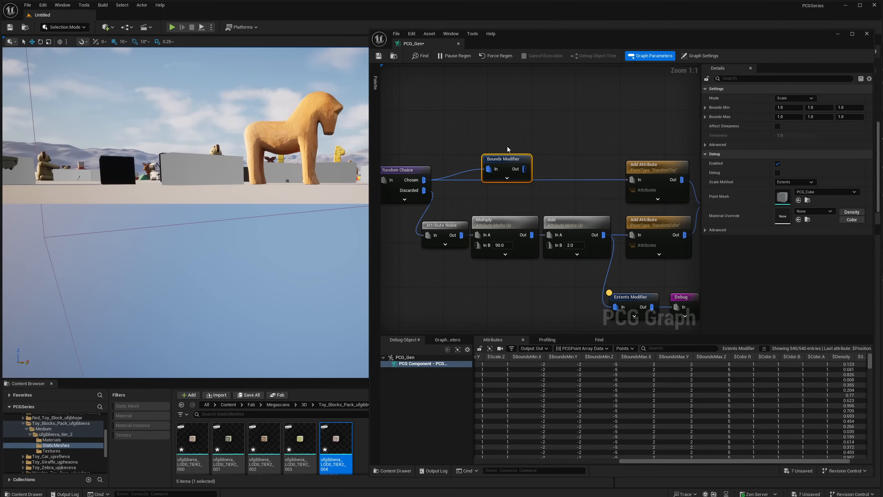
right_drag(508, 150, 469, 126)
click(593, 275)
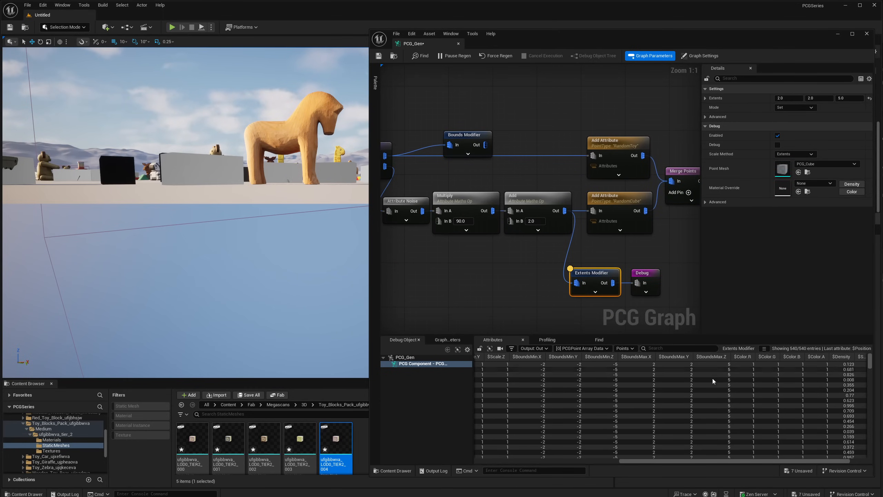
right_drag(462, 140, 483, 153)
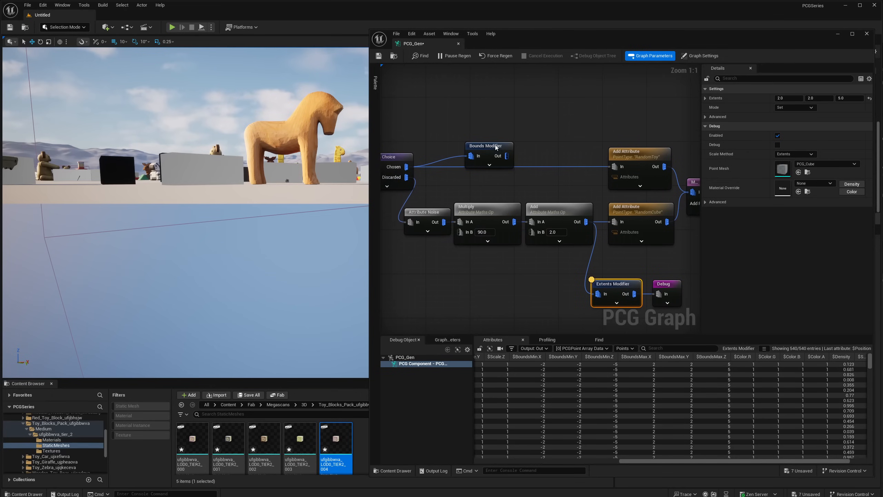
- Place the Bounds Modifier in line between Random Choice's Chosen output and the RandomToy Add Attribute, and attach a Debug node to its output
drag(495, 148, 614, 167)
alt+click(614, 167)
drag(513, 167, 546, 137)
text(debug)
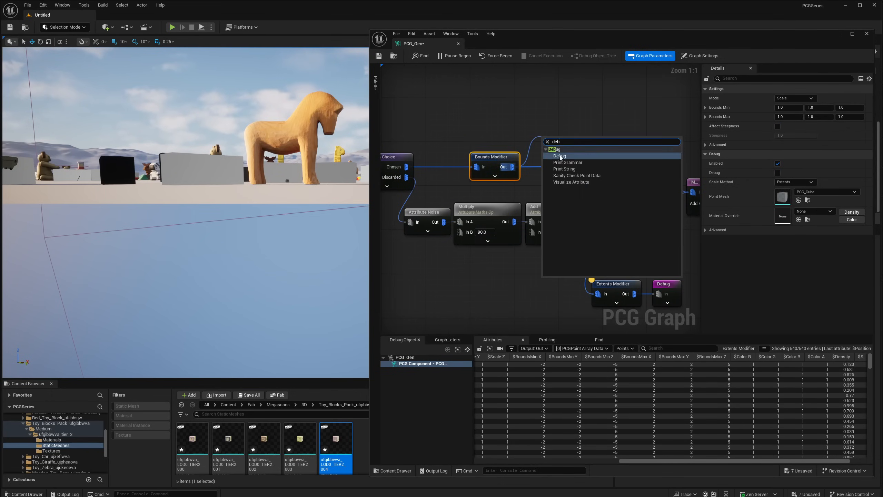
key(Return)
right_drag(286, 157, 264, 150)
- Set the Bounds Modifier's Bounds Min Z scale to 0
click(491, 157)
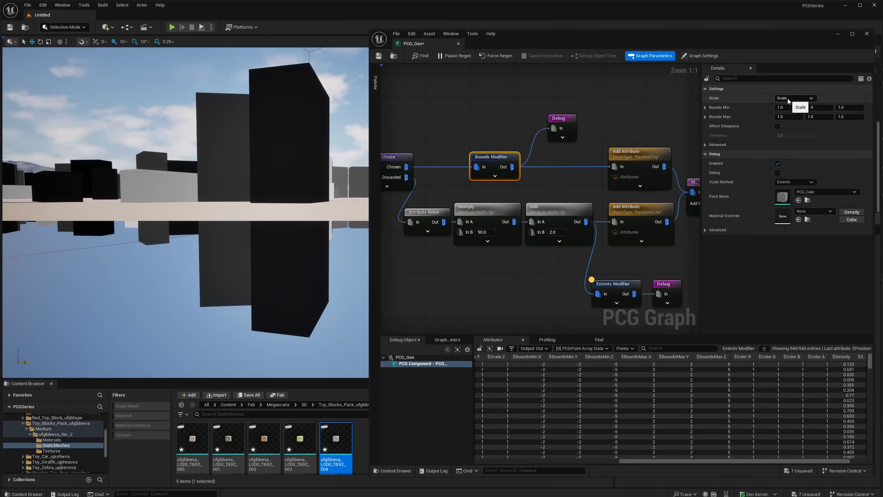
click(789, 118)
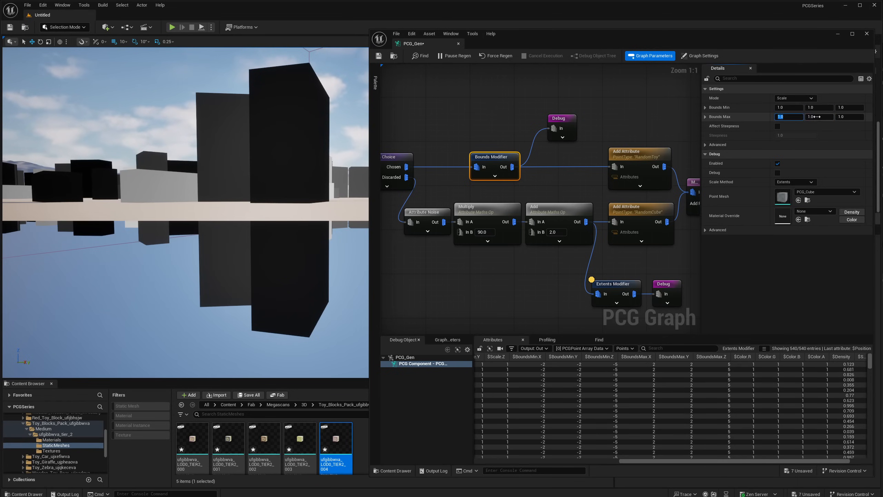
click(818, 117)
click(787, 109)
click(784, 118)
click(818, 109)
click(845, 108)
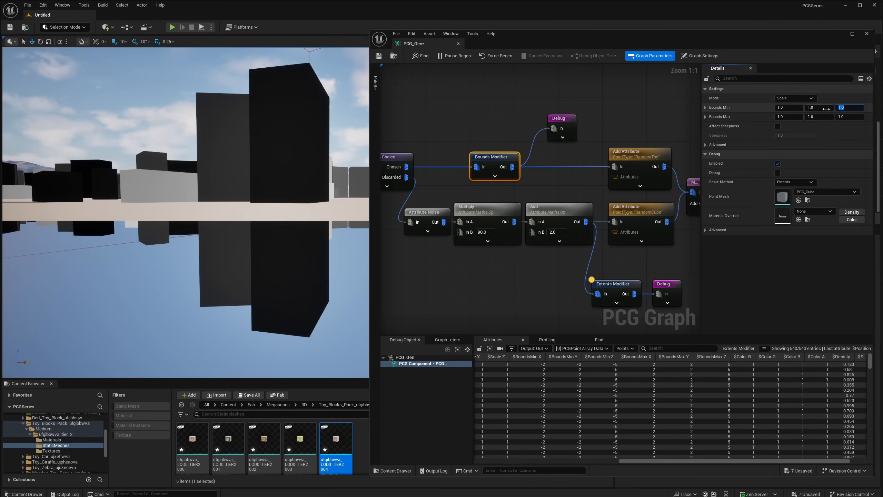
text(0)
key(Return)
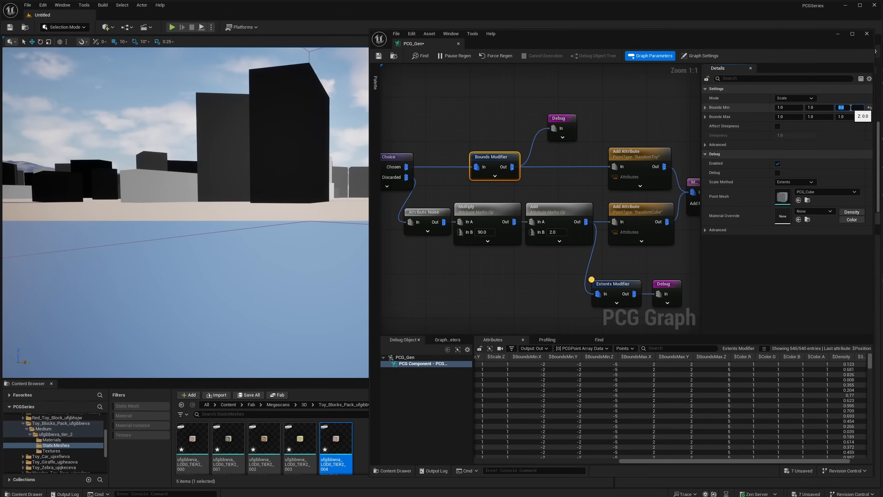
- Try Bounds Min Z values of 1, 0.9, 0.8 and 0.7 on the Bounds Modifier
text(1)
key(Return)
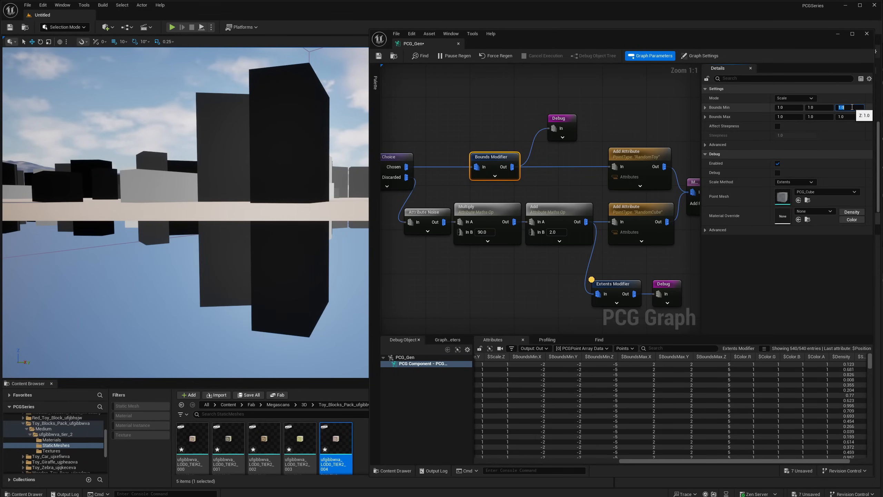
text(.9)
key(Return)
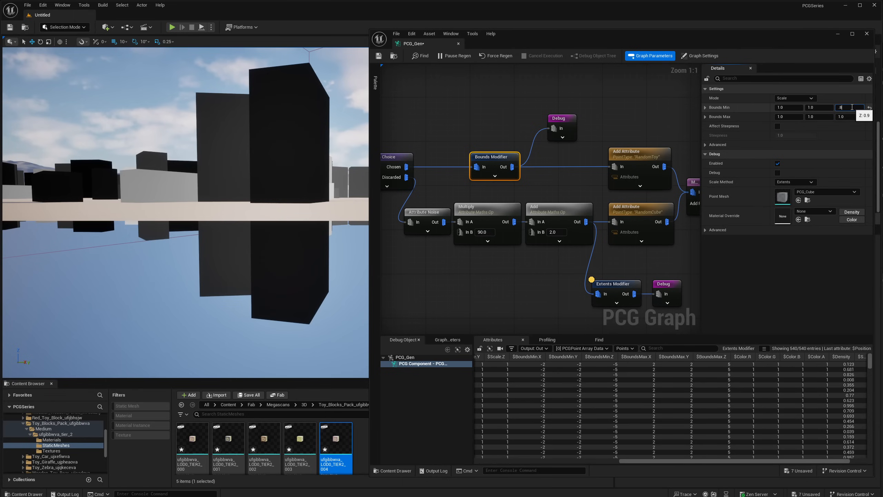
text(.8)
key(Return)
text(.7)
key(Return)
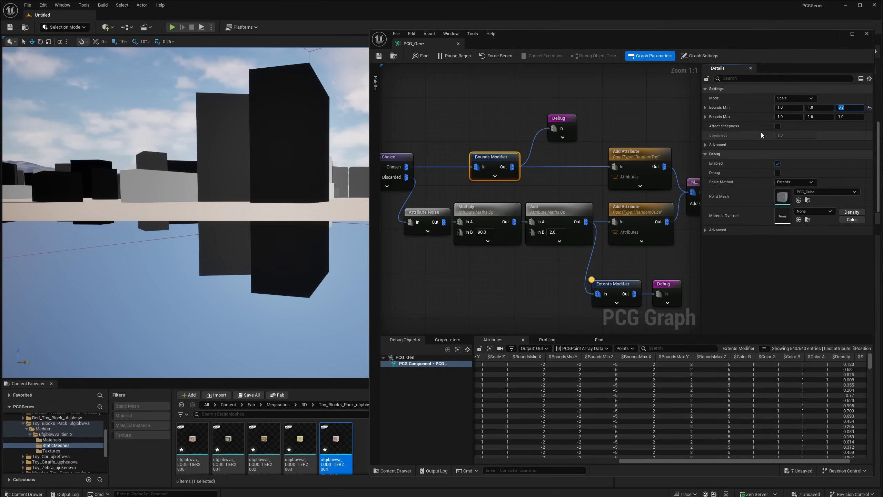
- Inspect the Bounds Modifier's output points and compare their BoundsMin and BoundsMax values
click(646, 463)
drag(646, 463, 624, 461)
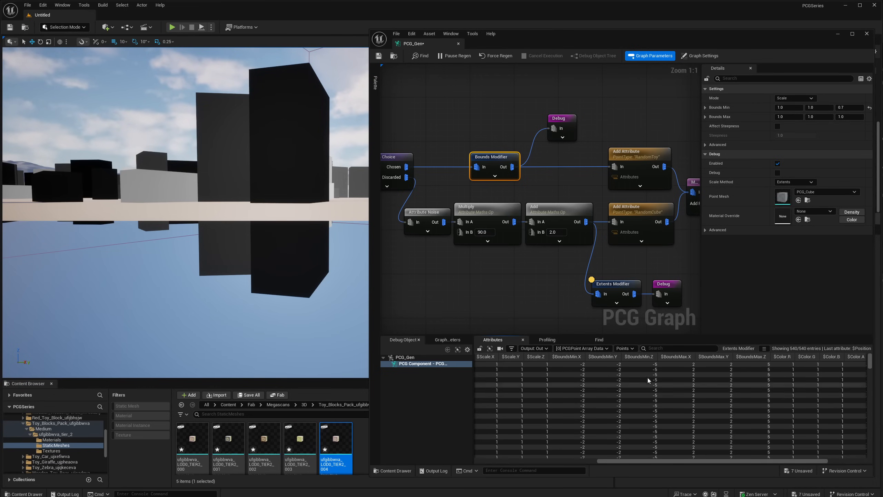
drag(566, 120, 562, 137)
drag(507, 133, 548, 144)
key(a)
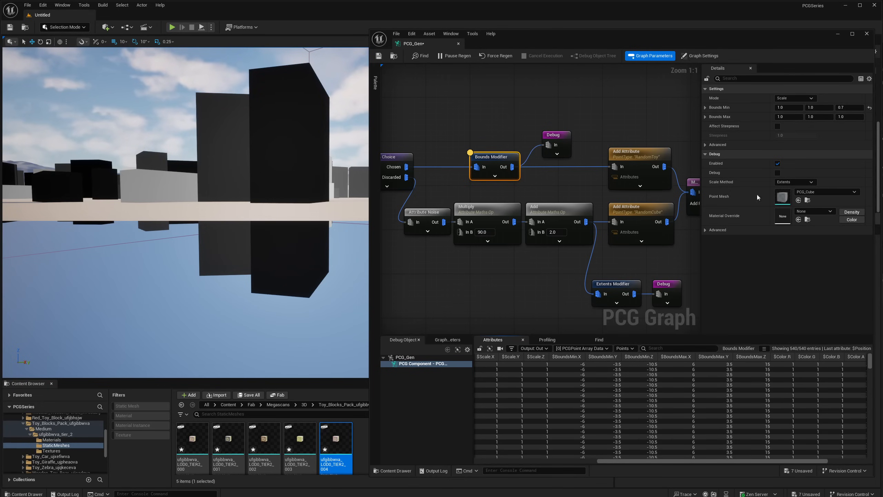
- Return the Bounds Modifier's Bounds Min Z to 0.0 and check the toy bounds at ground level across the scene
click(849, 108)
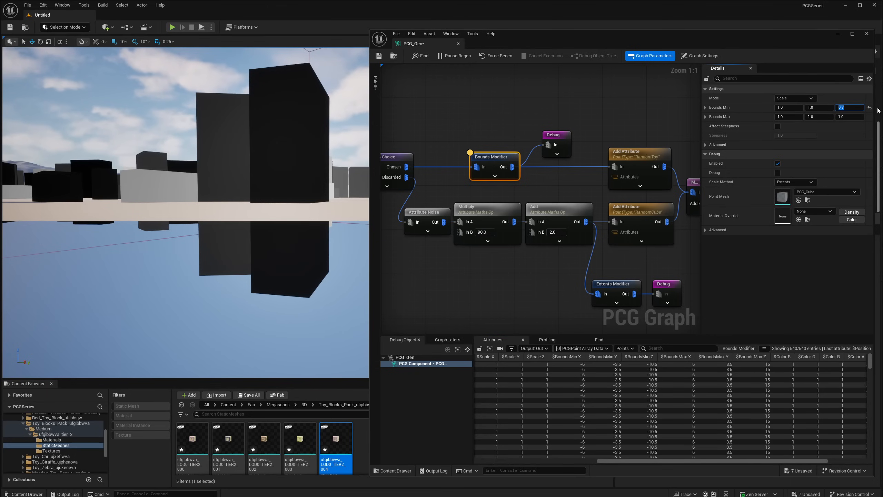
key(Return)
text(0)
key(Return)
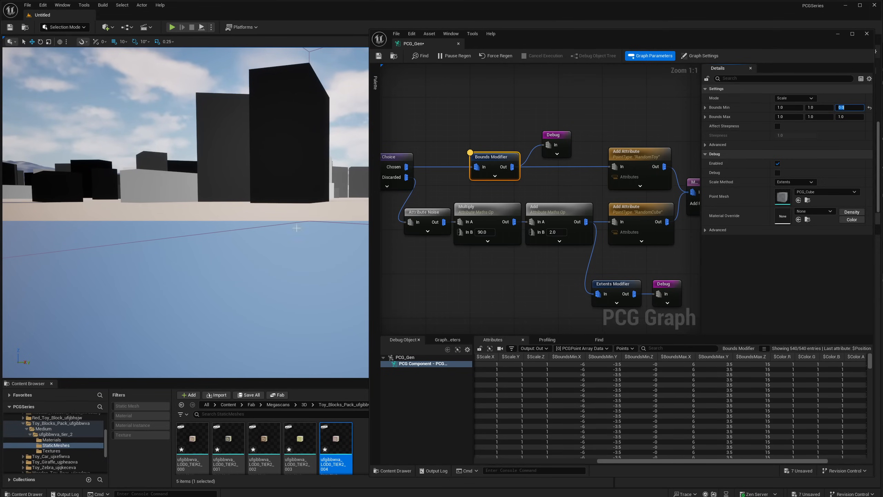
mouse_move(296, 228)
right_down()
mouse_move(296, 253)
mouse_move(290, 226)
mouse_move(305, 216)
right_up()
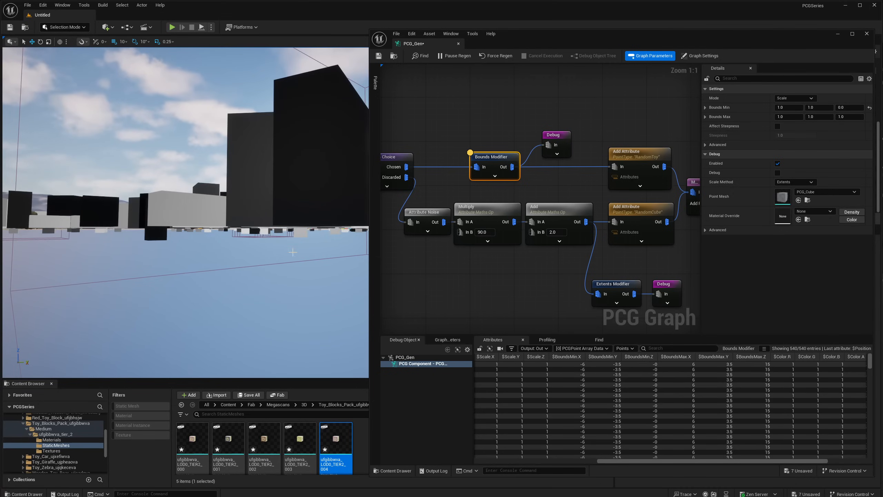
right_drag(270, 139, 265, 212)
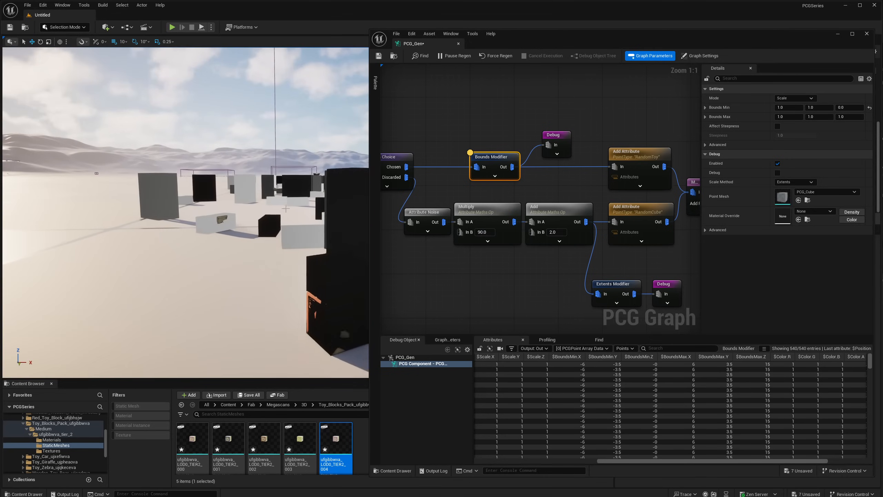
- Set the Extents Modifier's Z extent to 2.0 and check the block bounds in the scene
right_drag(569, 226, 528, 211)
right_drag(579, 277, 593, 280)
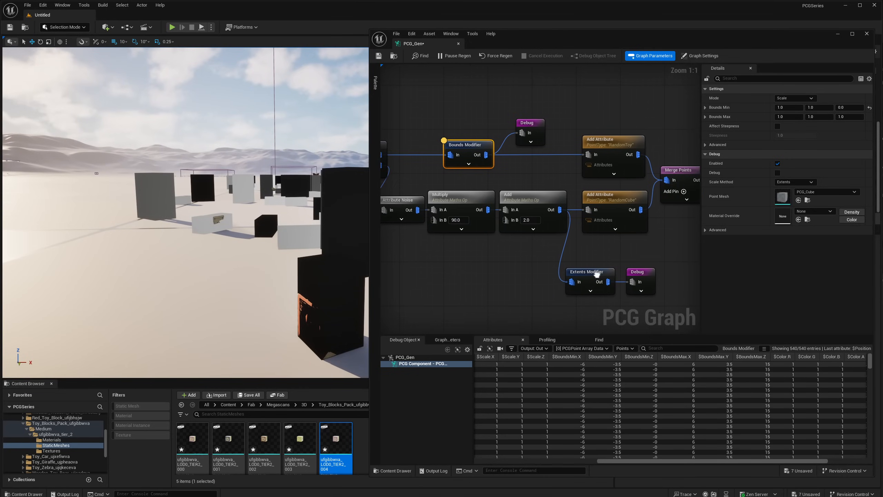
click(593, 280)
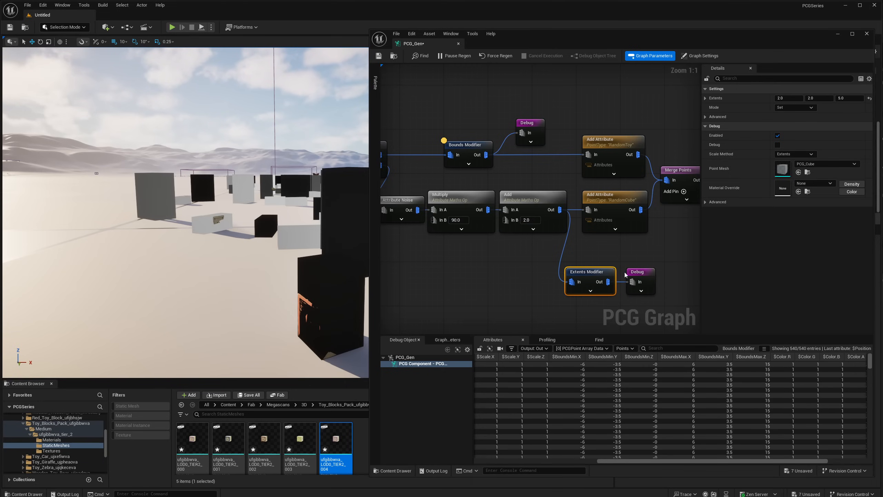
drag(583, 247, 584, 263)
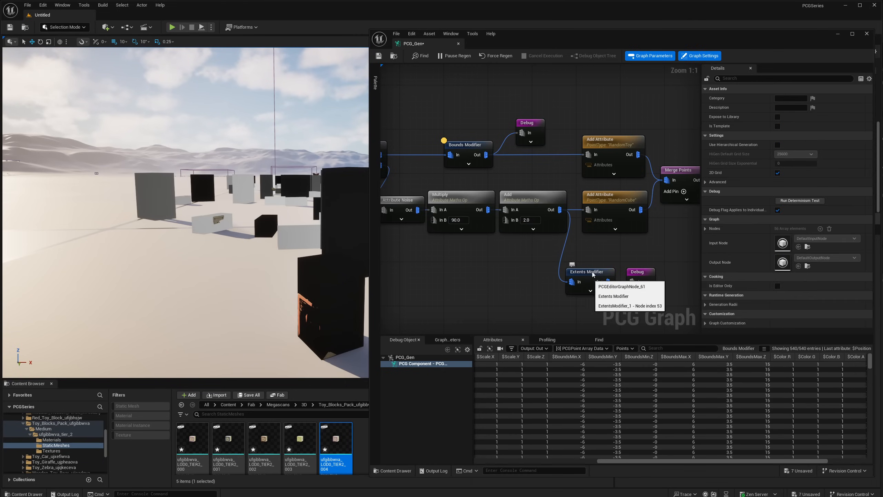
click(588, 271)
click(852, 99)
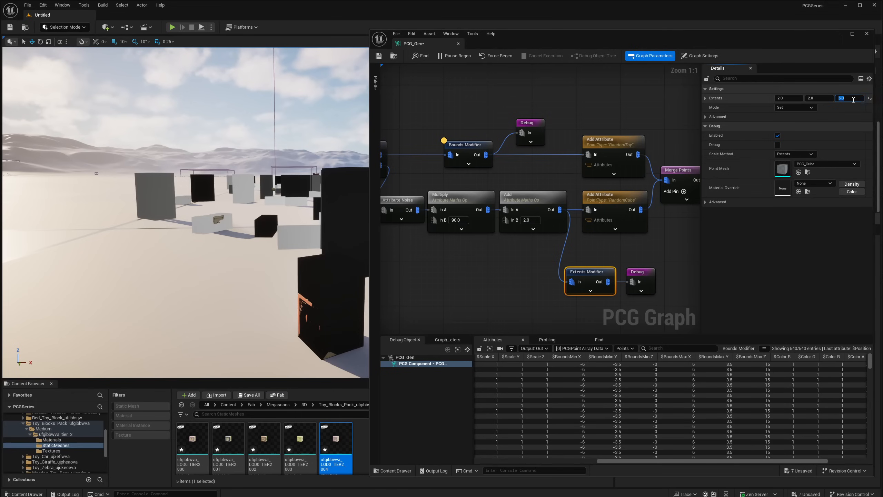
text(2)
key(Return)
right_drag(302, 297, 345, 308)
- Shift both Add Attribute nodes and everything downstream of them further along the graph to make room for the modifier nodes
right_drag(592, 228, 551, 243)
drag(571, 134, 659, 238)
right_drag(659, 238, 507, 226)
shift+drag(544, 143, 696, 255)
right_drag(695, 255, 585, 257)
right_drag(404, 198, 563, 209)
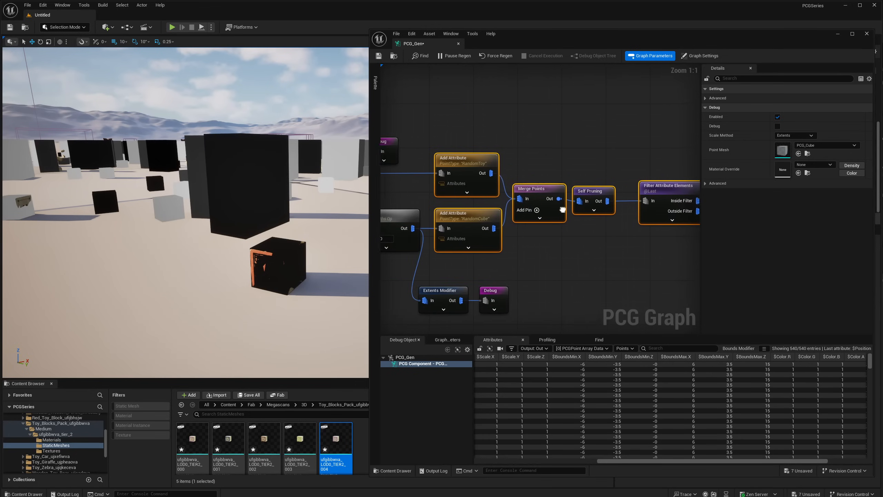
drag(457, 163, 524, 164)
right_drag(476, 203, 542, 196)
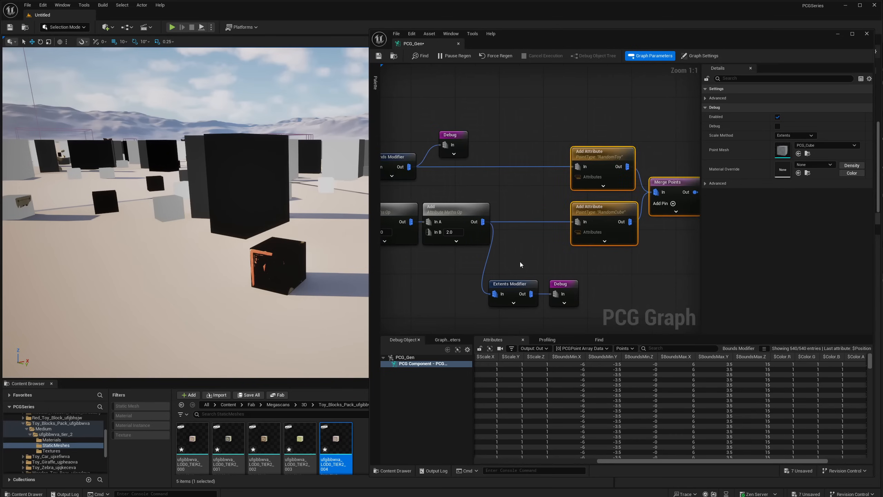
- Disconnect both Debug nodes and insert the Extents Modifier between Add and the RandomCube Add Attribute
click(521, 263)
key(e)
alt+click(450, 145)
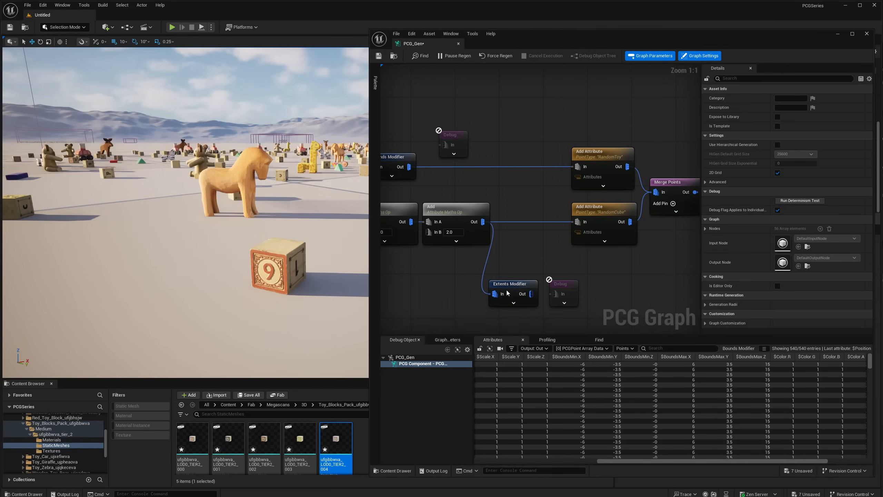
drag(509, 285, 519, 213)
alt+click(583, 223)
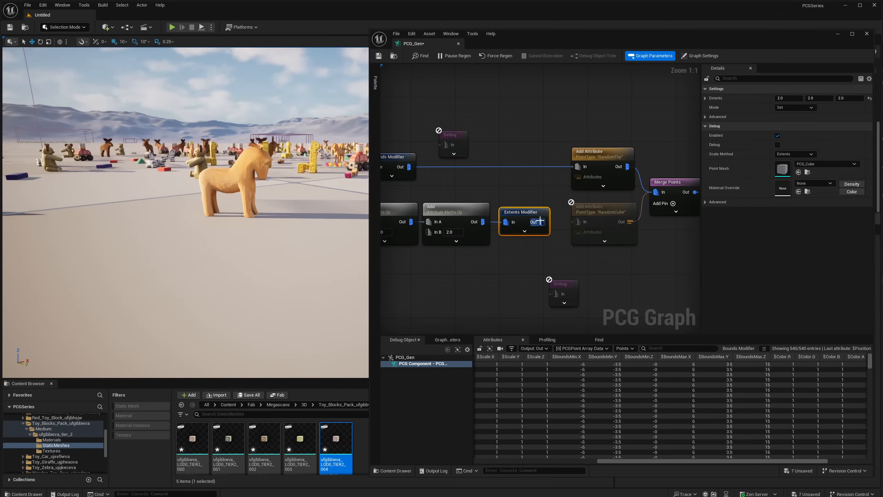
drag(583, 221, 583, 222)
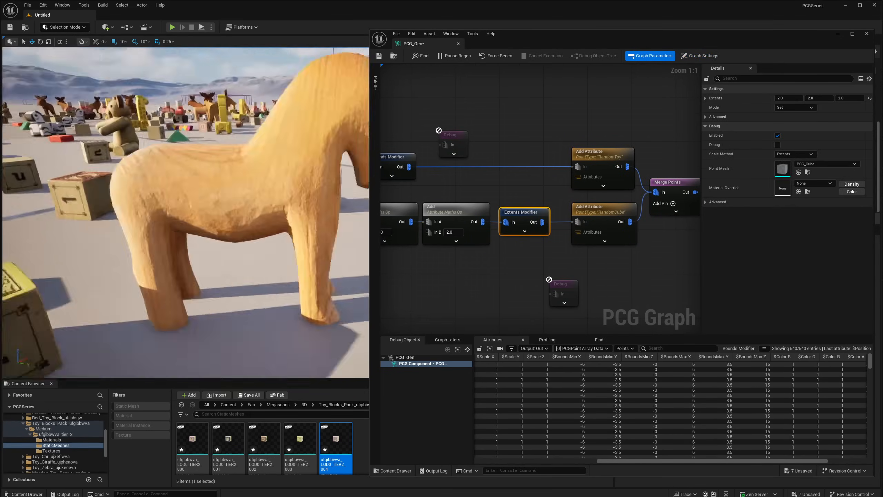
- Wire Add directly to the RandomCube Add Attribute, bypassing the Extents Modifier, and connect Debug to Add to examine the unmodified block bounds
drag(516, 213, 516, 246)
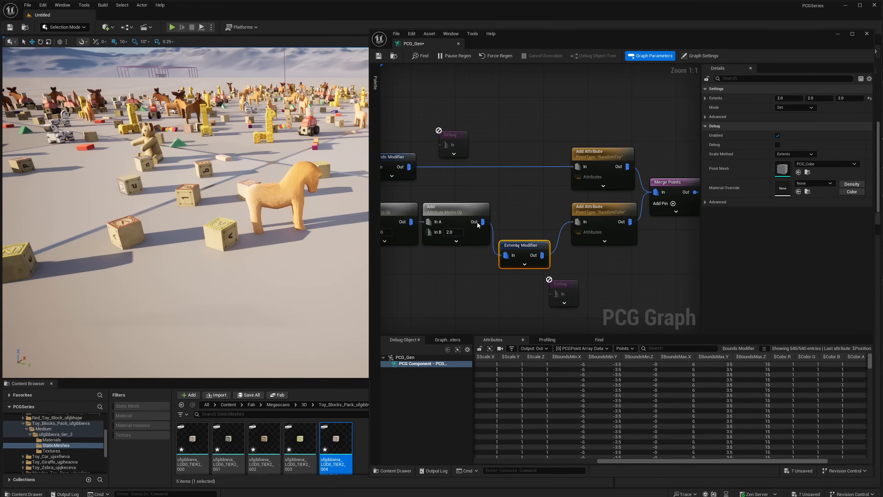
drag(483, 222, 578, 222)
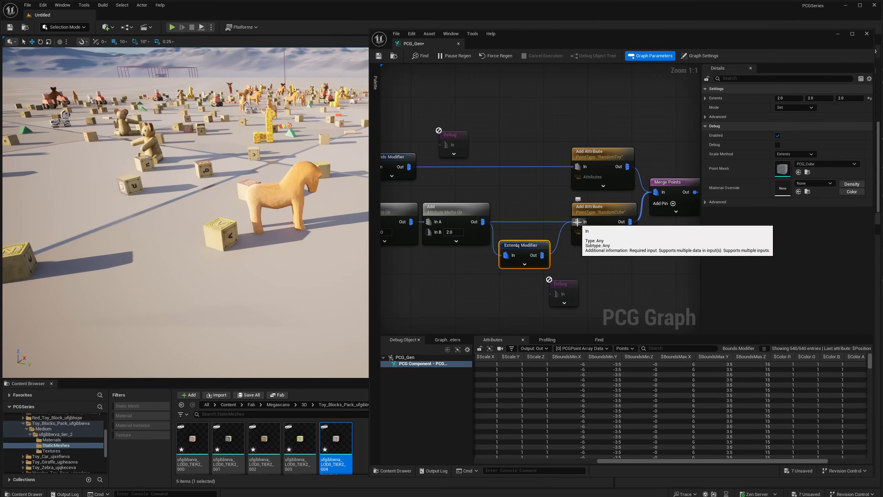
alt+click(544, 255)
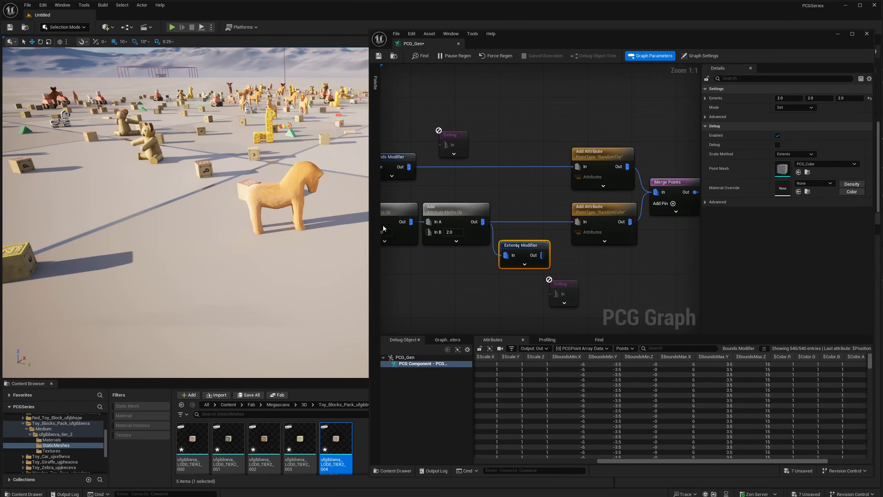
right_drag(296, 209, 214, 202)
drag(521, 245, 545, 285)
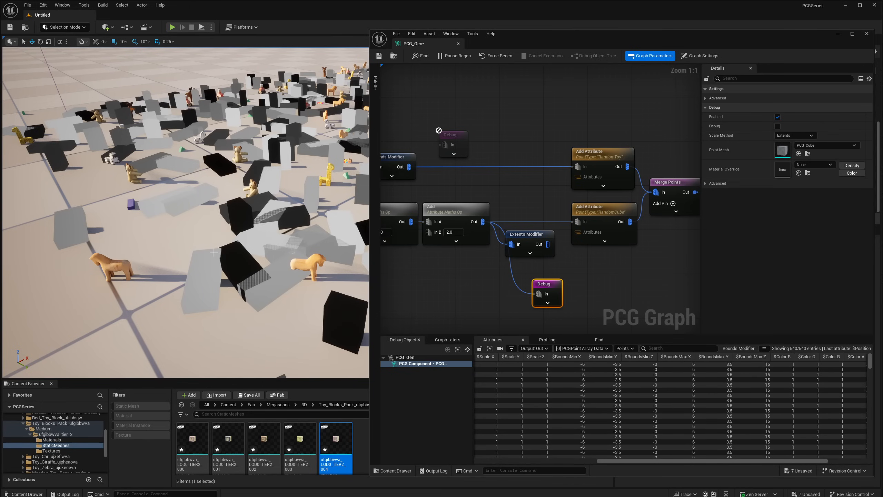
right_drag(214, 252, 220, 209)
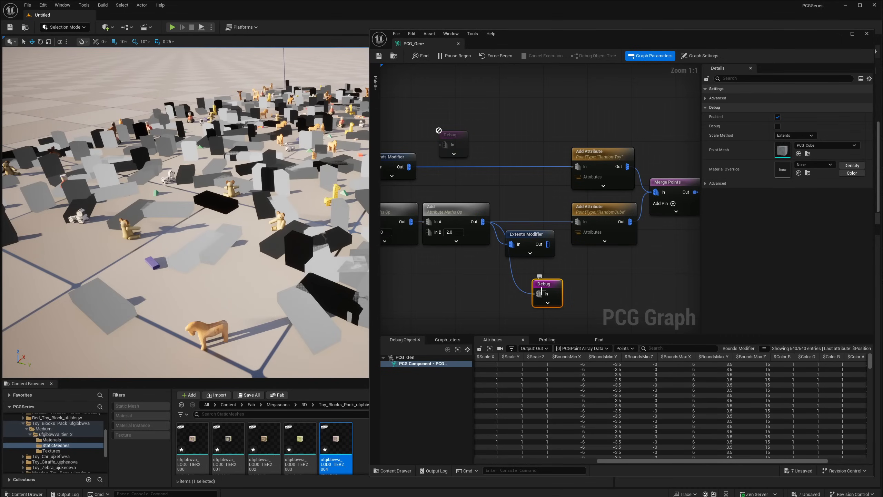
- Rewire the block branch through the Extents Modifier into the RandomCube Add Attribute and disconnect the Debug node from Add
drag(521, 235, 520, 213)
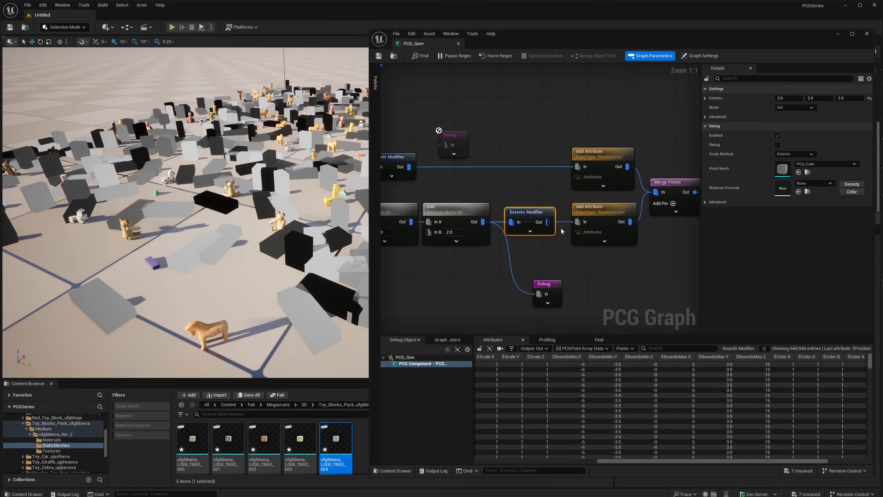
alt+click(582, 223)
alt+click(539, 294)
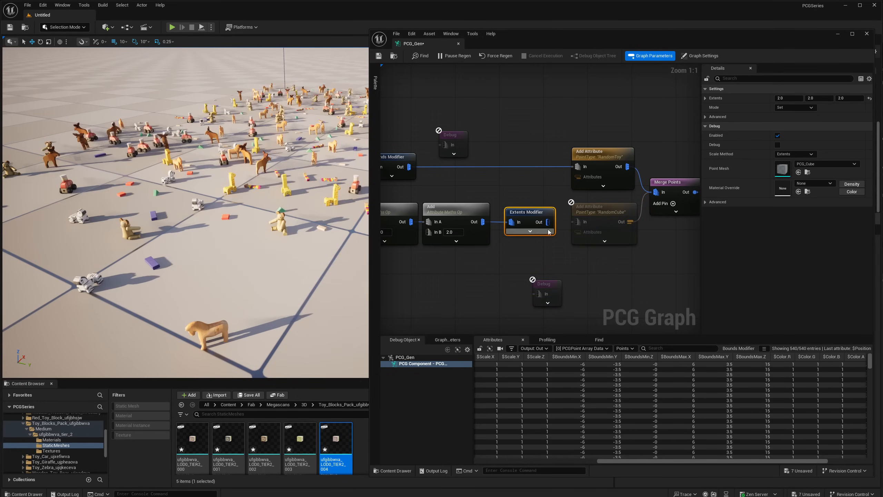
drag(548, 223, 581, 222)
right_drag(271, 216, 224, 249)
- Set Random Choice's Ratio to 0.75 and check the mix of toys and blocks in the scene
right_drag(413, 221, 606, 226)
click(470, 162)
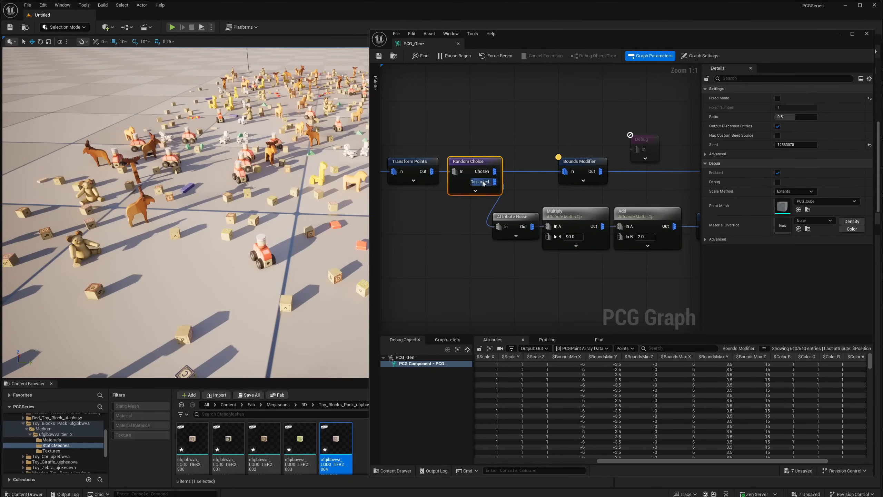
click(797, 116)
right_drag(265, 213, 225, 231)
right_drag(554, 192, 669, 202)
click(654, 196)
right_drag(422, 194, 488, 195)
click(455, 179)
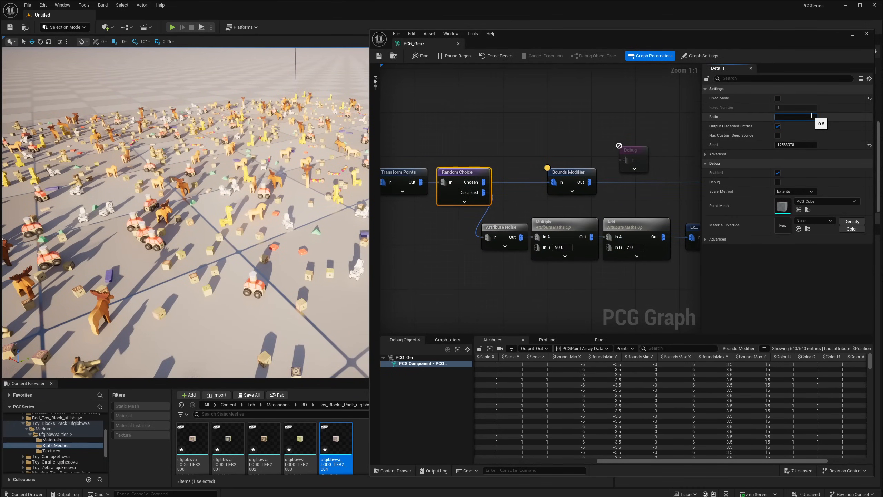
key(Return)
right_drag(187, 193, 187, 193)
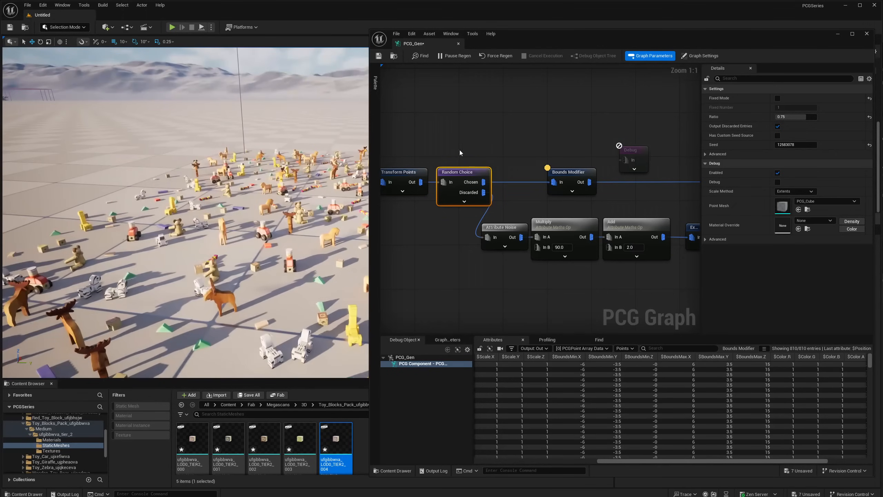
right_drag(459, 150, 502, 159)
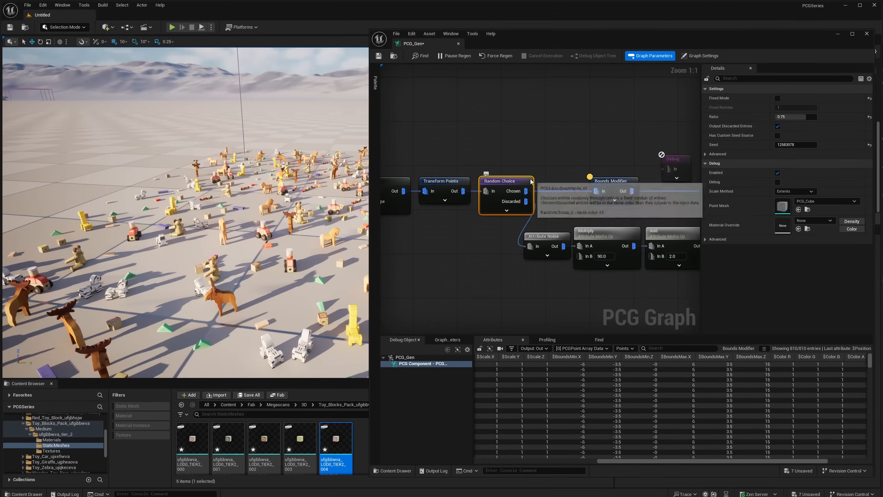
right_drag(583, 248, 391, 244)
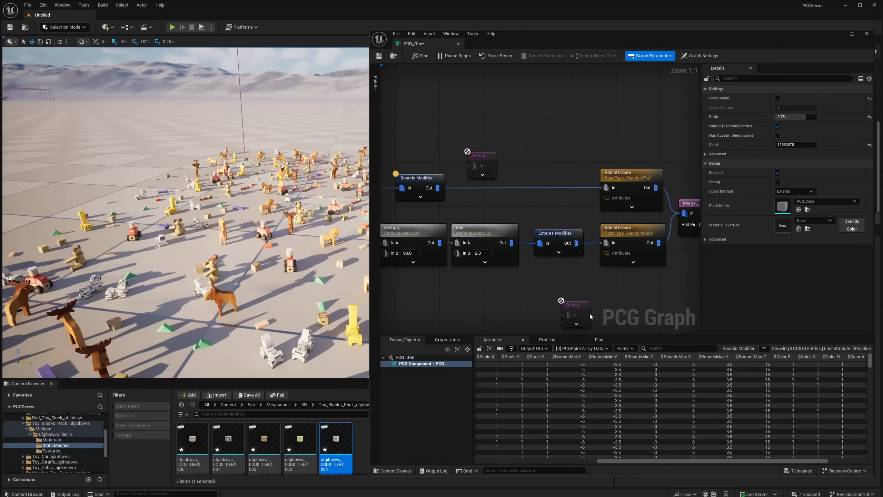
- Inspect the point data of the RandomCube Add Attribute, including its PointType values
right_drag(549, 257, 542, 257)
drag(721, 461, 778, 445)
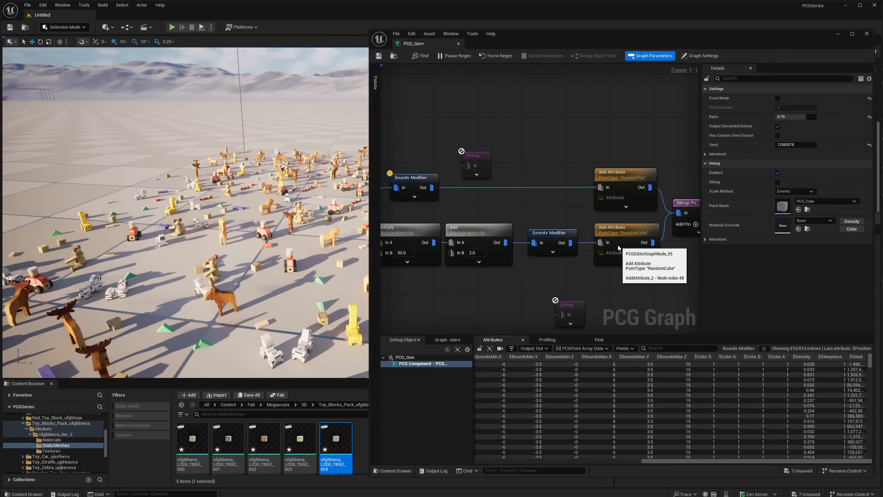
right_drag(643, 188, 529, 190)
drag(532, 158, 526, 267)
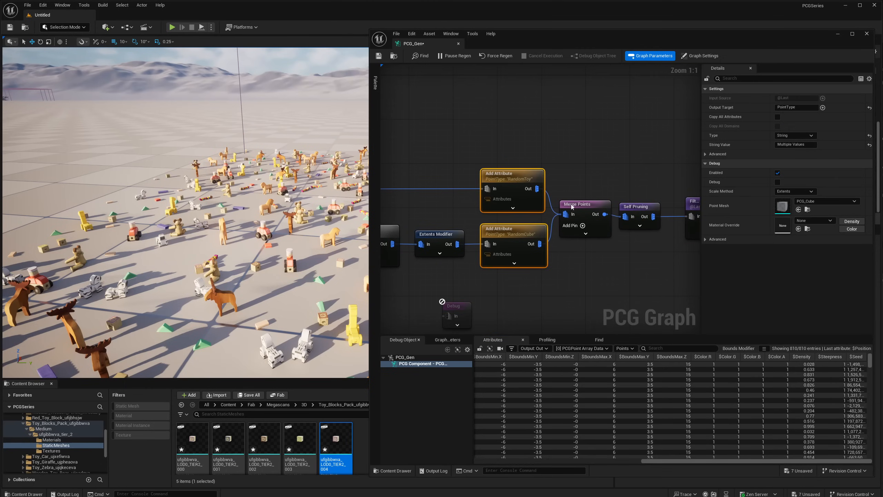
click(520, 244)
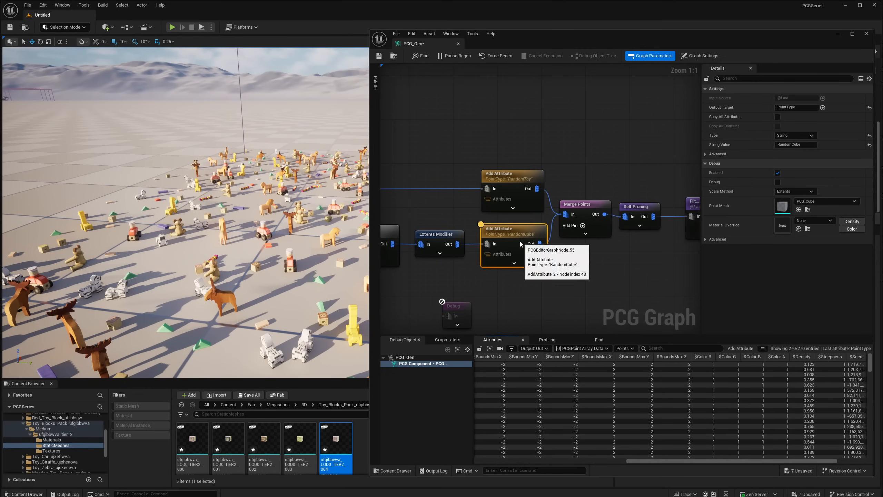
key(a)
right_drag(642, 266, 497, 257)
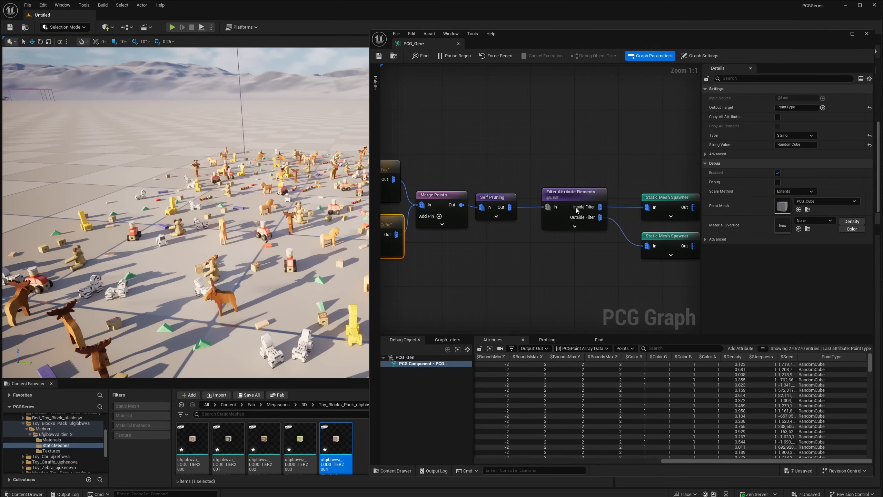
- Inspect the Filter Attribute Elements node's Inside Filter output and the PointType values of its points
click(576, 226)
click(576, 189)
key(a)
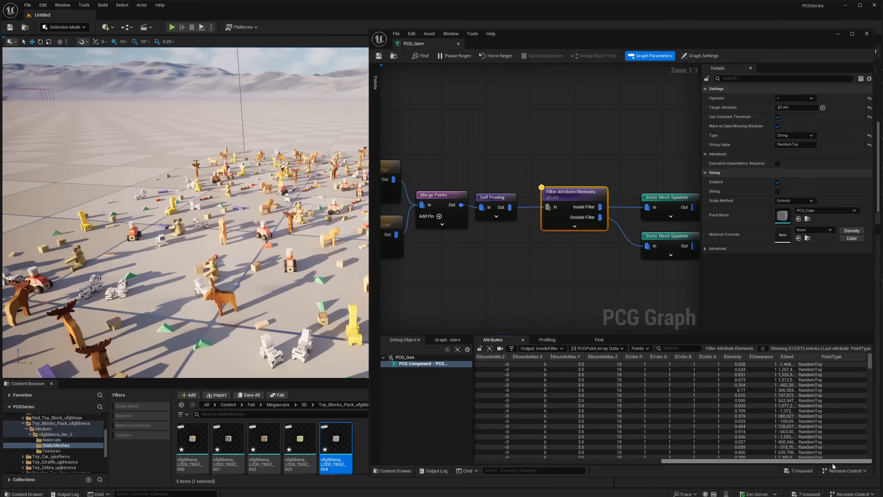
mouse_move(871, 364)
mouse_down()
mouse_move(870, 445)
mouse_move(865, 362)
mouse_up()
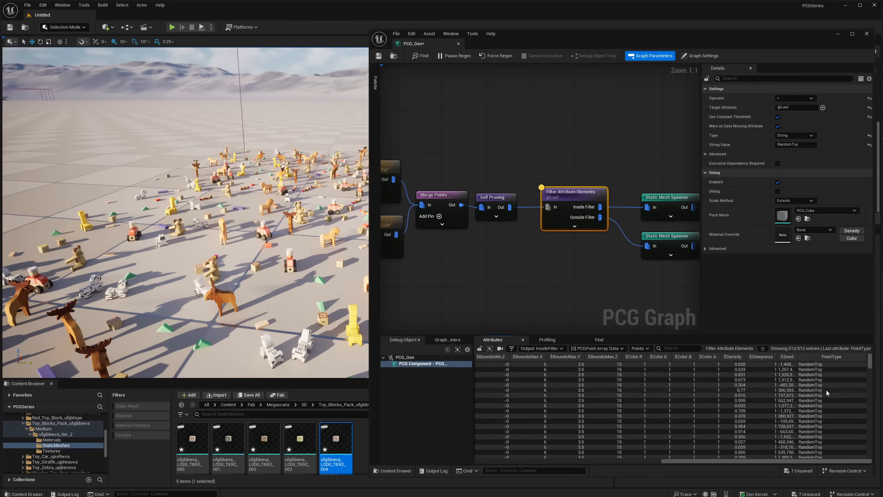
- Inspect the Self Pruning output and compare PointType, position, scale and bounds down to the RandomCube entries
right_drag(503, 177, 474, 179)
click(464, 198)
key(a)
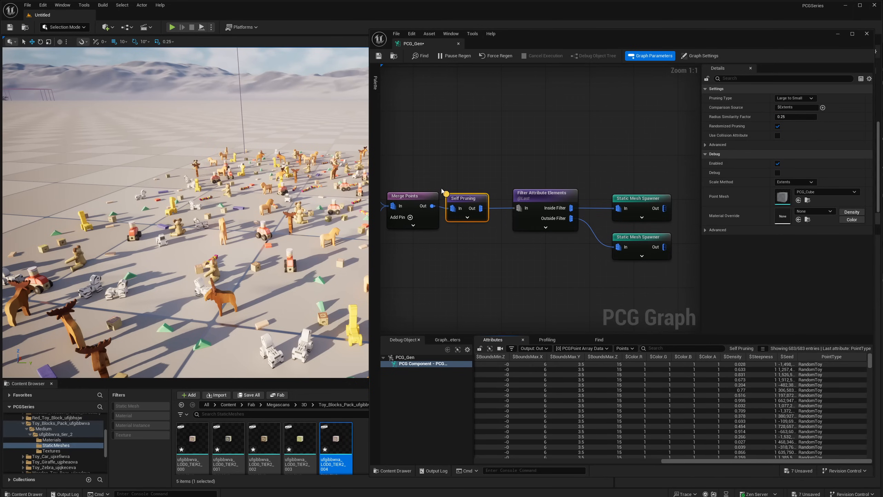
drag(870, 362, 870, 430)
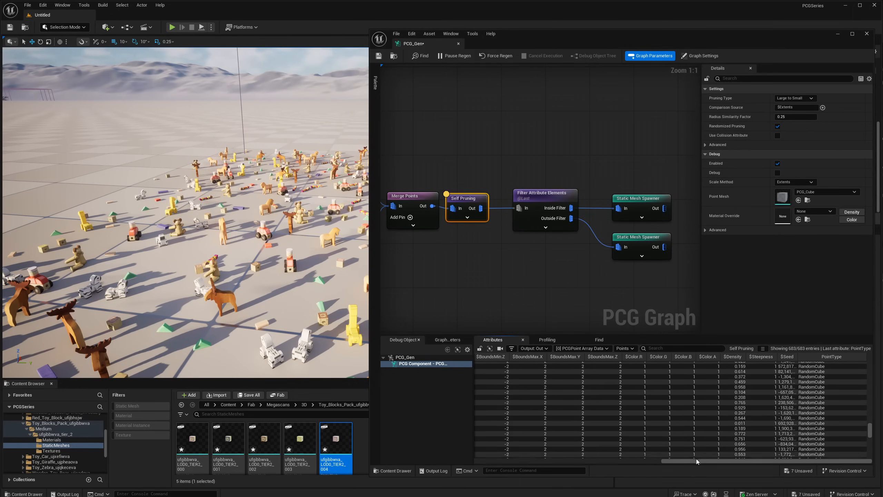
drag(697, 461, 524, 423)
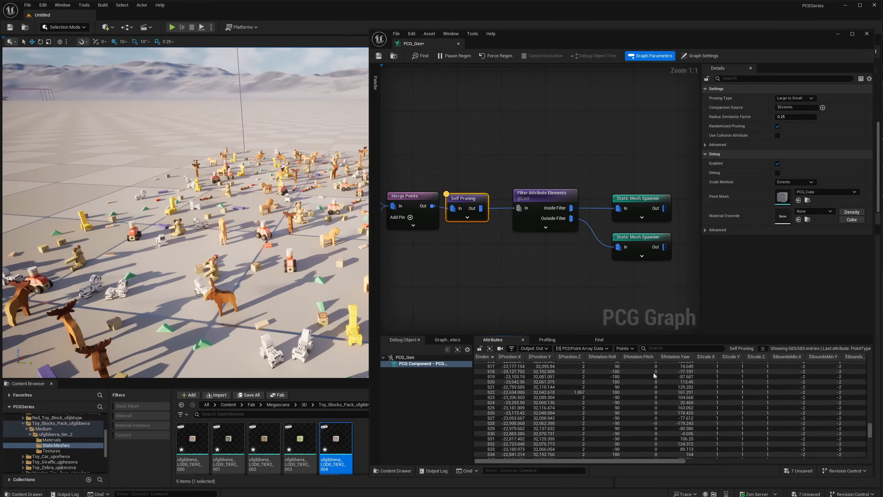
scroll(712, 403, right, 3)
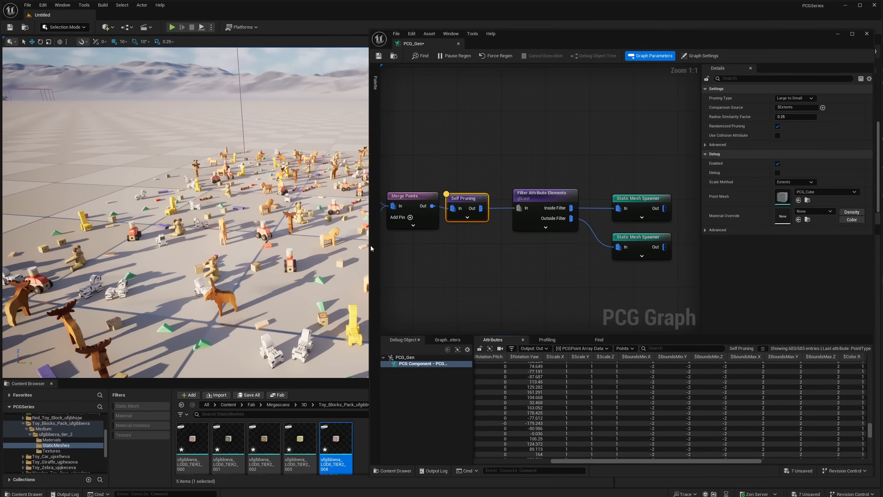
- Reposition the disconnected Bounds Modifier above the other spare modifier nodes and review its Mode options
right_drag(492, 218, 582, 218)
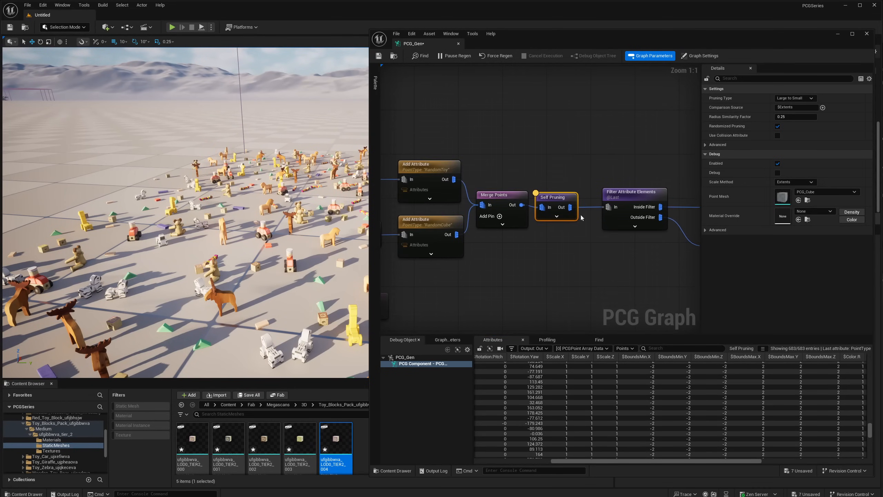
scroll(538, 266, down, 3)
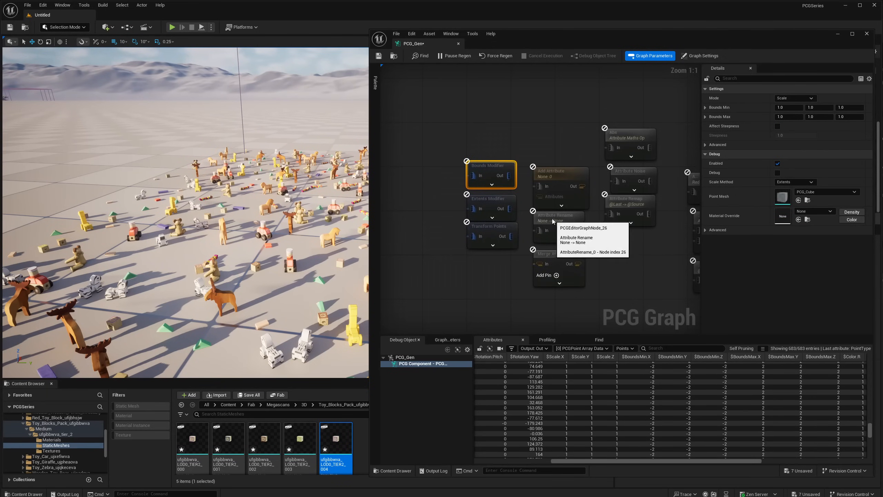
right_drag(529, 138, 522, 161)
mouse_move(486, 195)
mouse_down()
mouse_move(494, 191)
mouse_move(485, 192)
mouse_up()
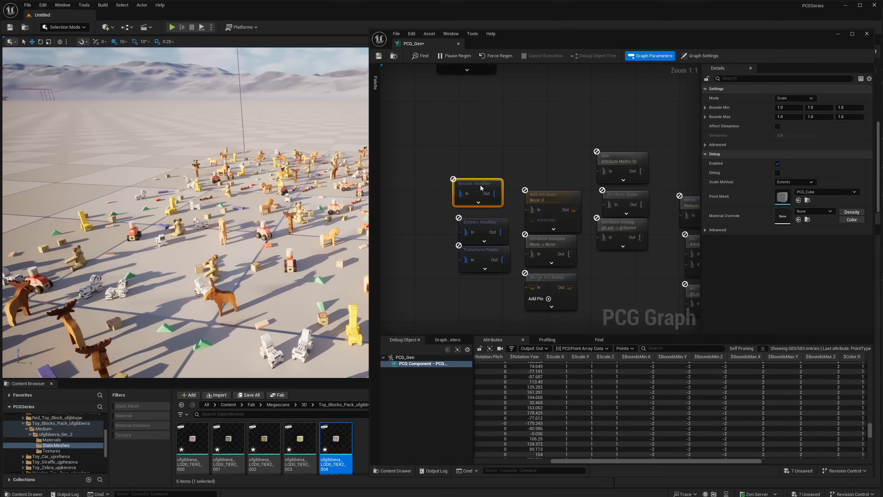
right_drag(519, 254, 486, 239)
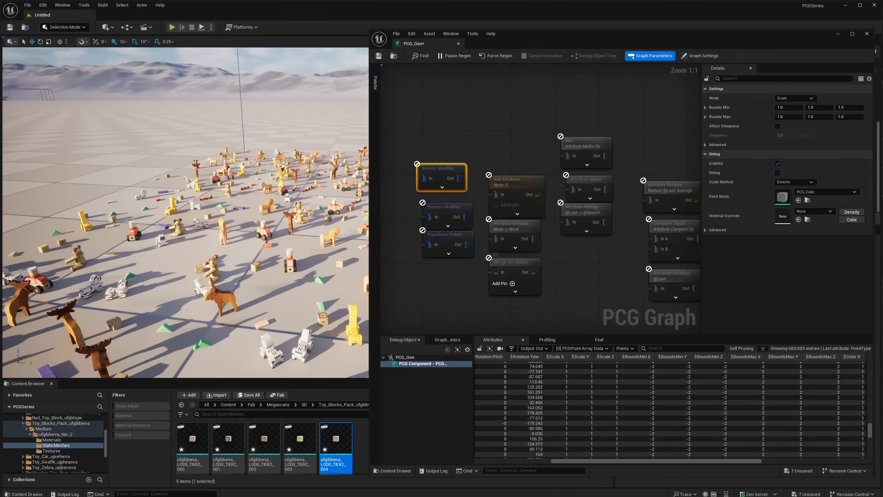
right_drag(464, 234, 484, 251)
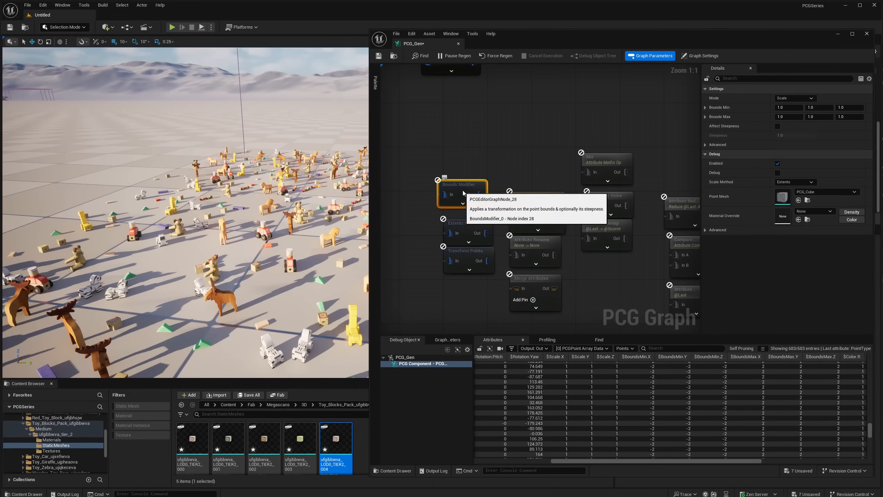
mouse_move(452, 181)
right_down()
mouse_move(455, 192)
mouse_move(468, 190)
right_up()
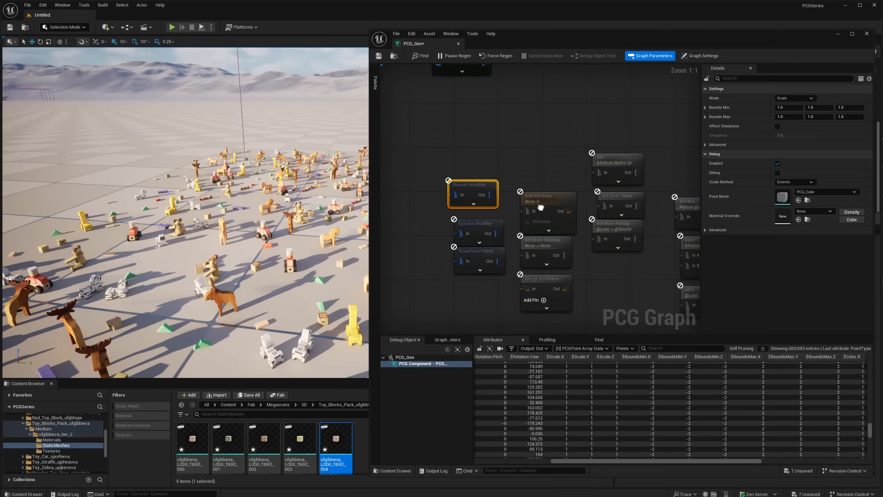
drag(483, 187, 448, 201)
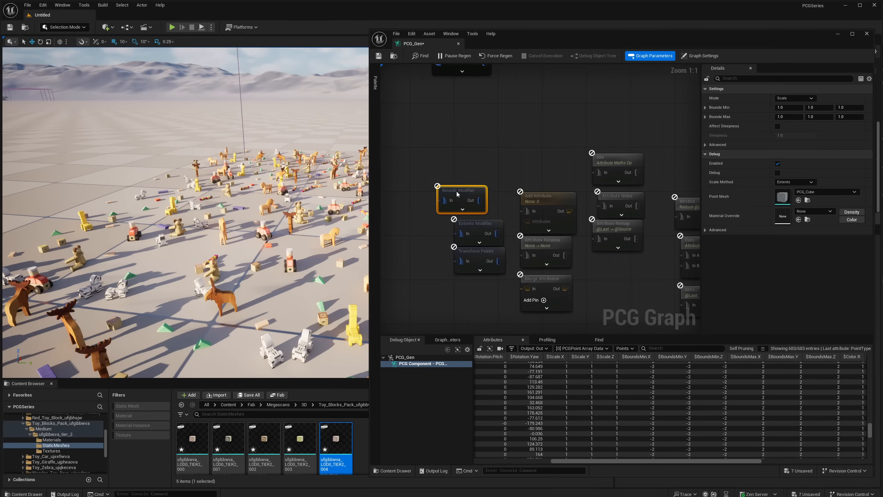
click(797, 98)
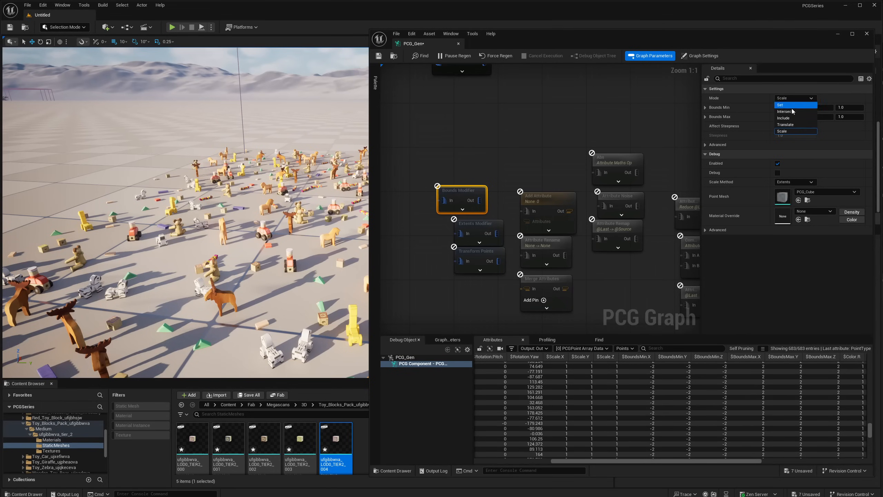
click(788, 99)
mouse_move(462, 194)
mouse_down()
mouse_move(482, 168)
mouse_move(457, 176)
mouse_move(468, 176)
mouse_up()
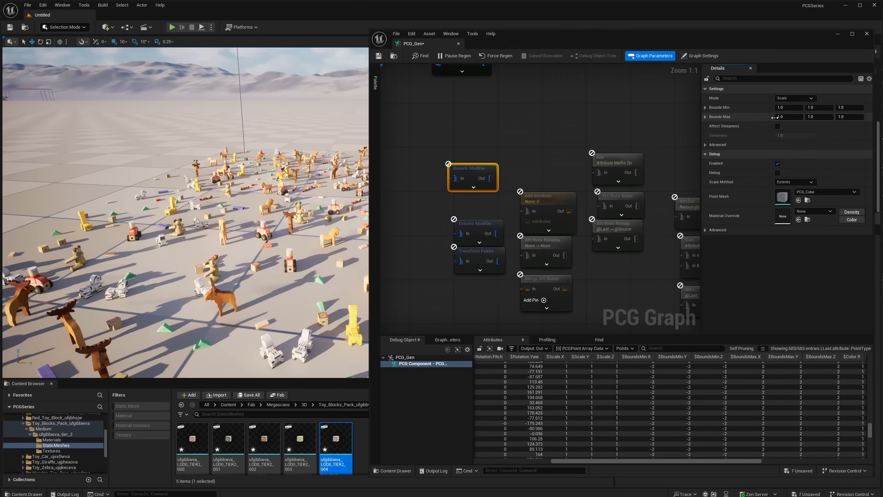
- Stack the disconnected Extents Modifier and Transform Points under the spare Bounds Modifier, reviewing the Extents Modifier's Mode options
drag(476, 222, 476, 218)
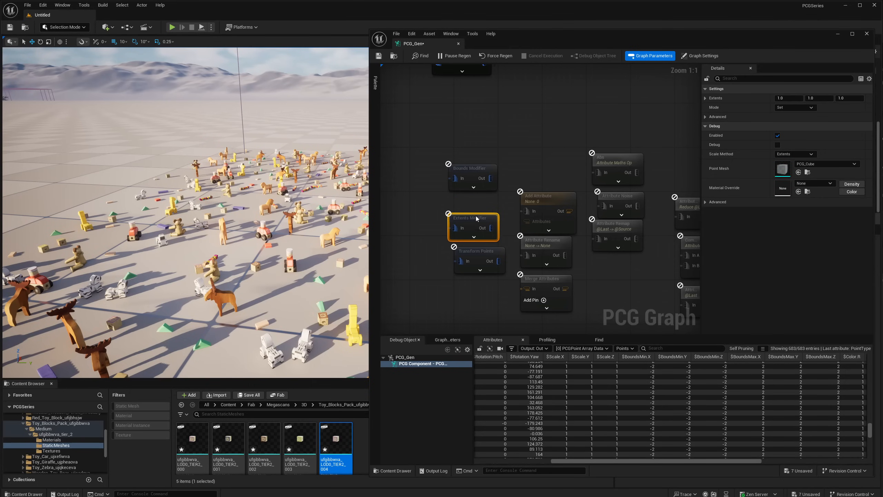
click(797, 108)
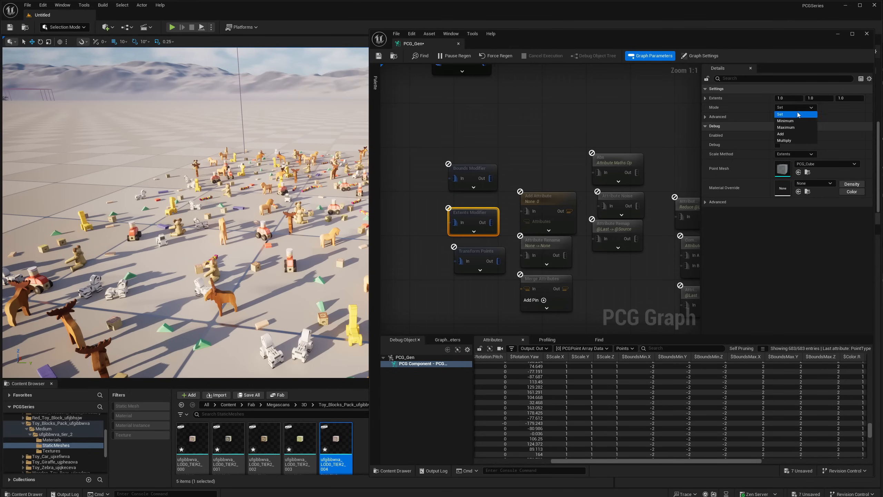
click(792, 109)
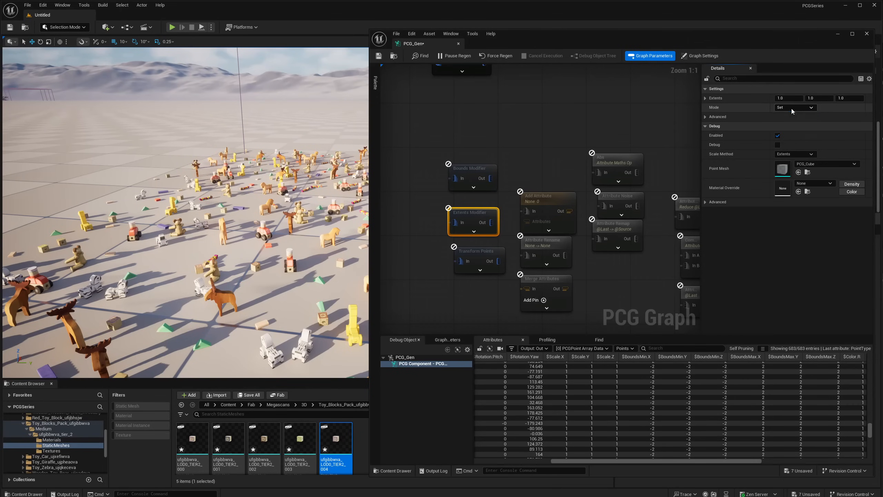
drag(473, 212, 471, 197)
drag(479, 254, 475, 232)
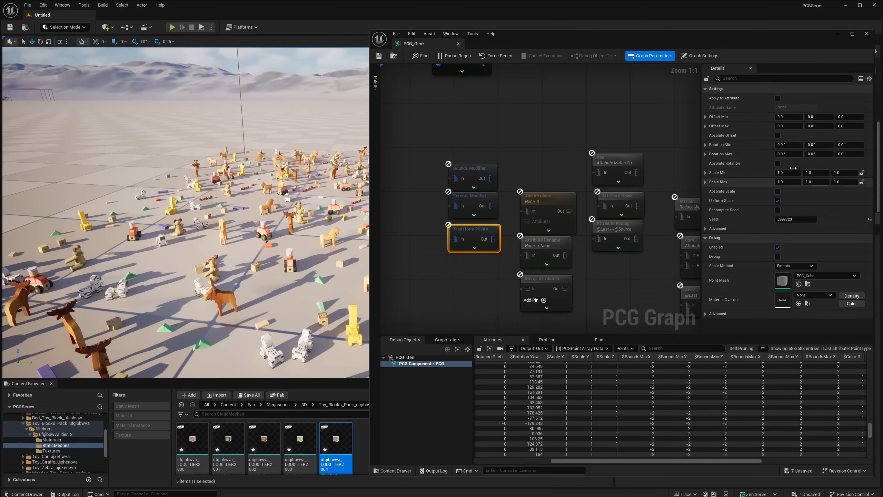
- Align the disconnected Add Attribute node beside the spare Bounds Modifier and review its Output Target and Type options
right_drag(516, 209, 506, 214)
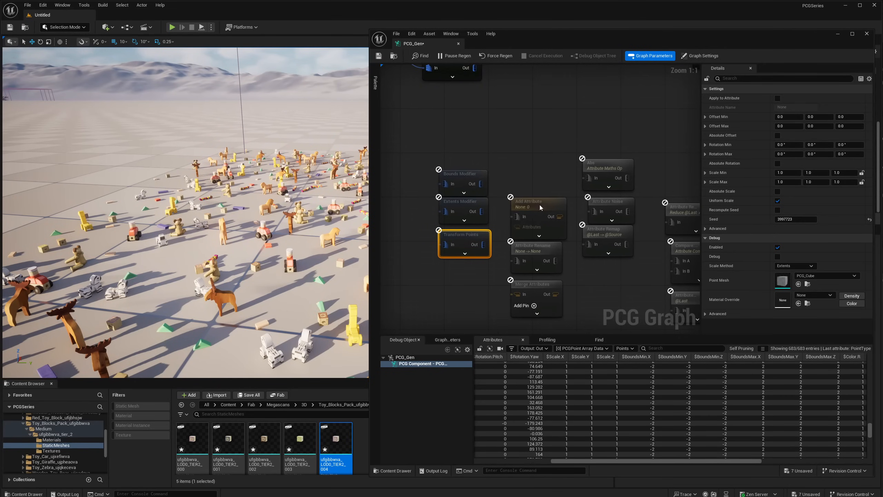
drag(539, 205, 534, 180)
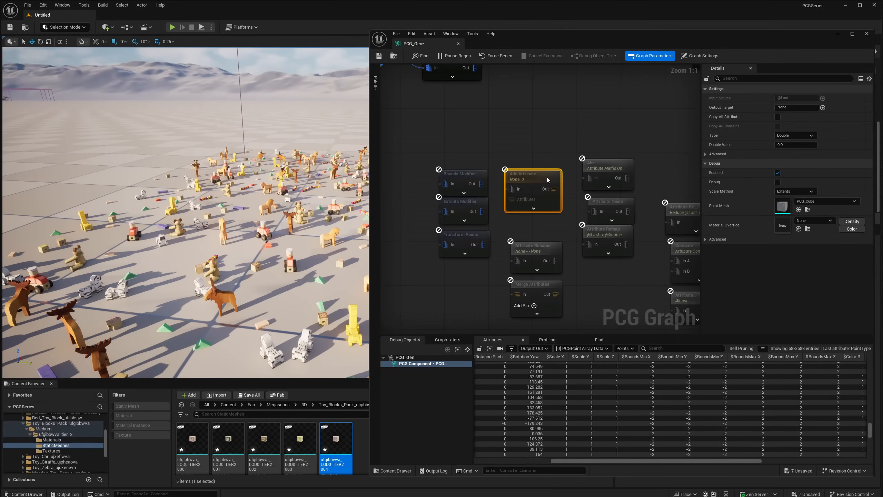
right_drag(429, 115, 568, 197)
scroll(565, 196, down, 2)
mouse_move(480, 189)
right_down()
mouse_move(607, 209)
mouse_move(474, 182)
right_up()
click(489, 131)
right_drag(621, 223, 528, 202)
click(528, 204)
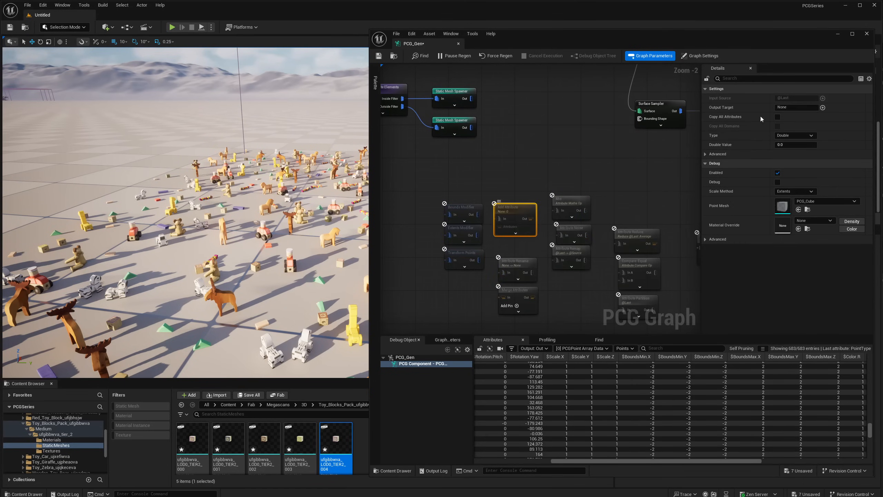
click(796, 107)
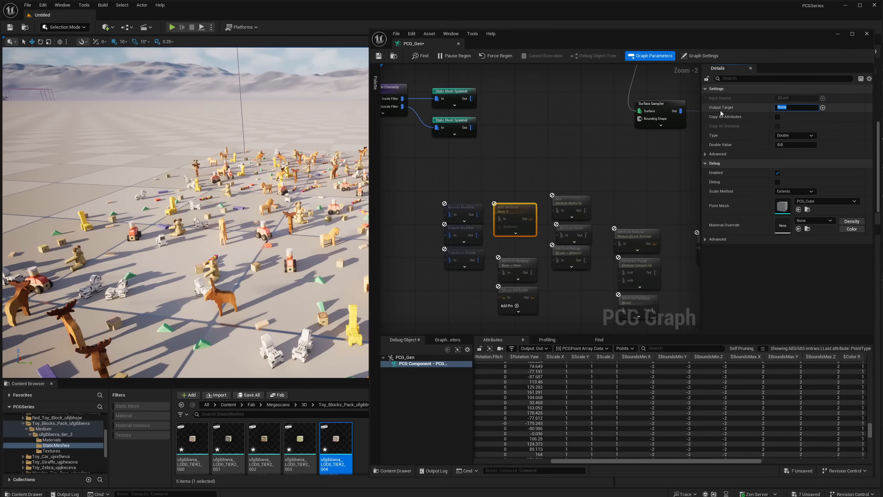
click(790, 136)
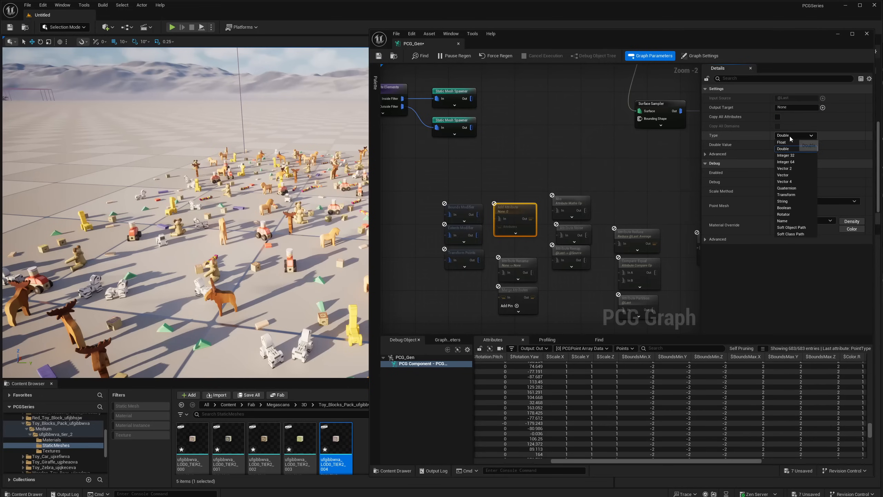
click(790, 136)
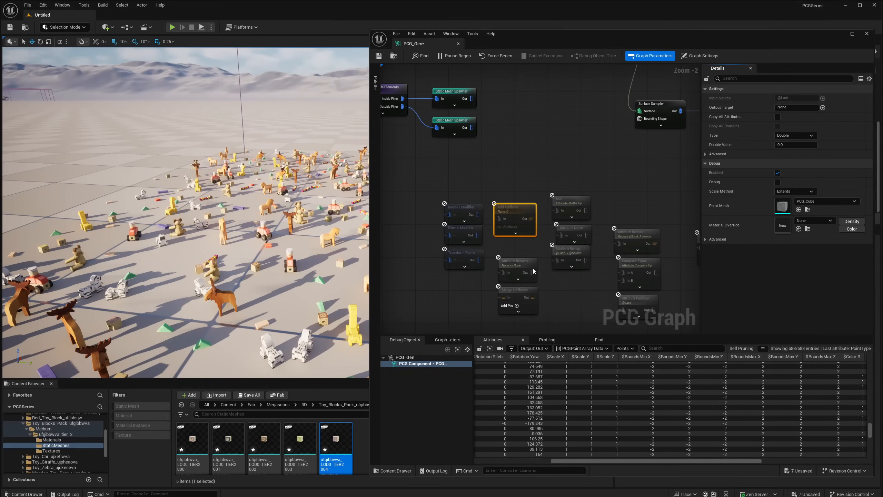
- Place the disconnected Attribute Rename node directly beneath the spare Add Attribute node
scroll(534, 271, up, 2)
click(538, 244)
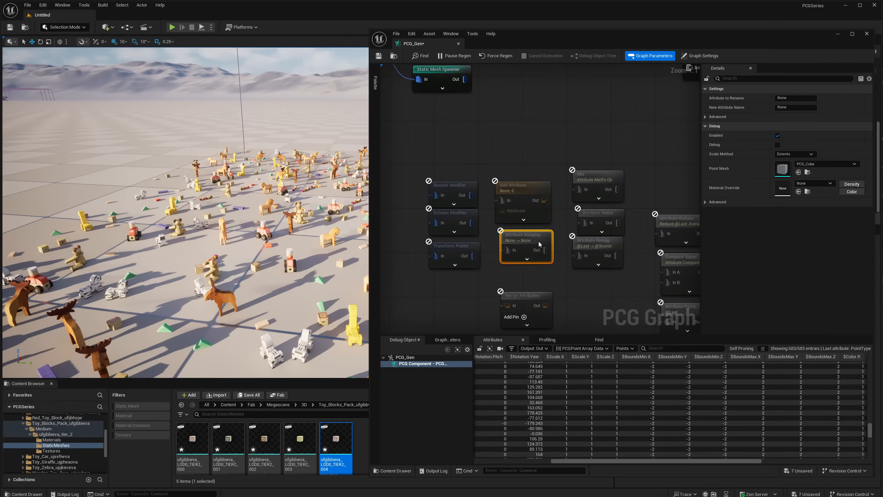
drag(540, 245, 540, 242)
- Return to the main graph and examine the RandomCube Add Attribute's output target, type and string value
right_drag(530, 175, 625, 231)
right_drag(455, 152, 599, 183)
right_drag(460, 136, 520, 154)
right_drag(443, 113, 481, 117)
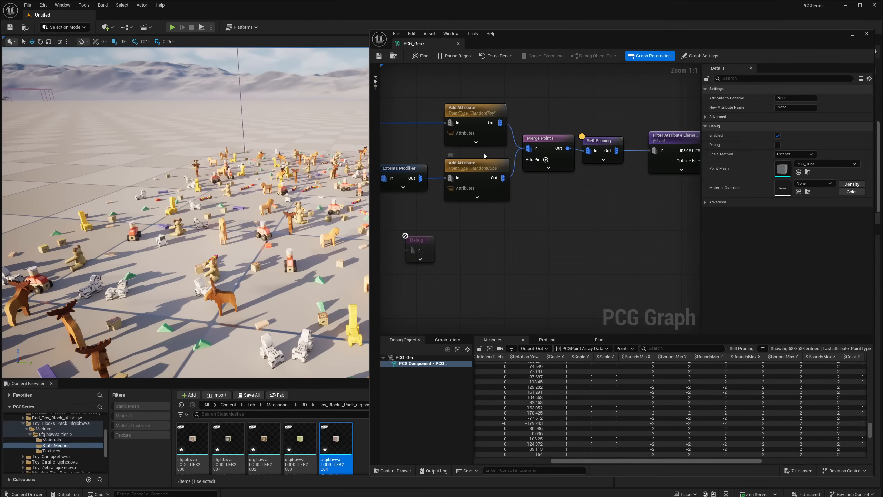
click(488, 169)
right_drag(594, 186, 567, 210)
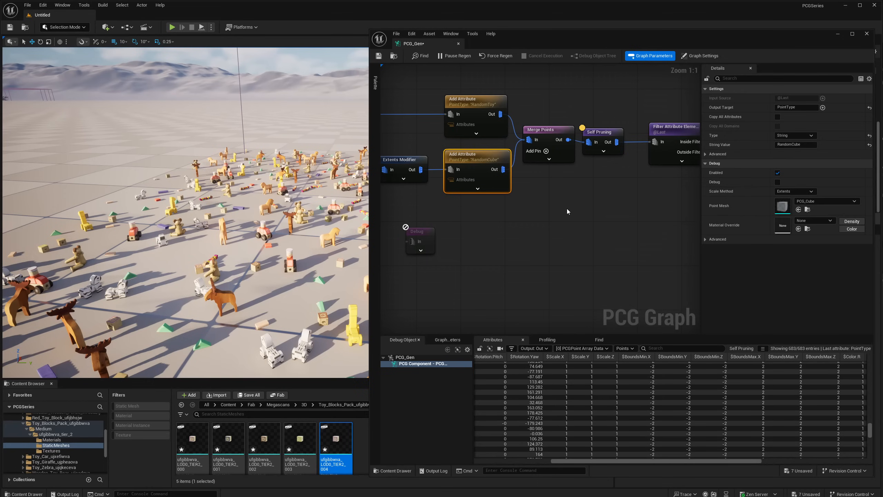
- Return to the spare reference nodes and examine the Attribute Rename's Attribute to Rename and New Attribute Name settings
right_drag(567, 208, 522, 229)
right_drag(546, 201, 535, 212)
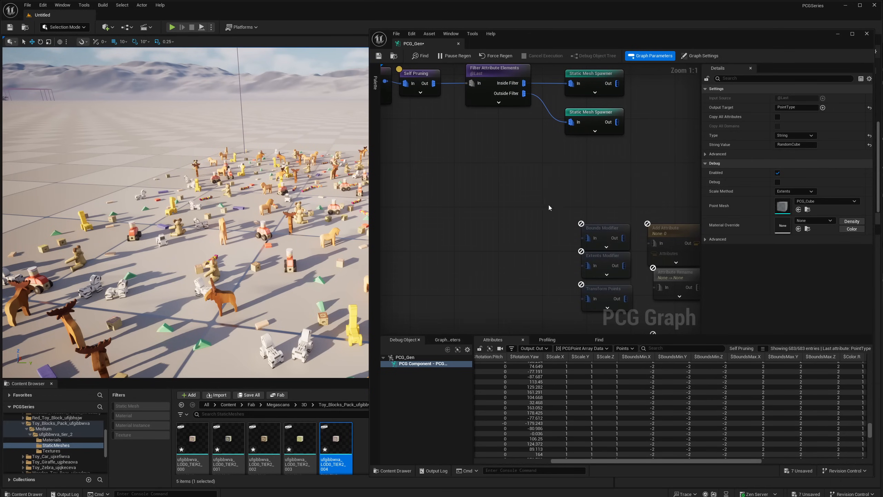
right_drag(577, 202, 465, 166)
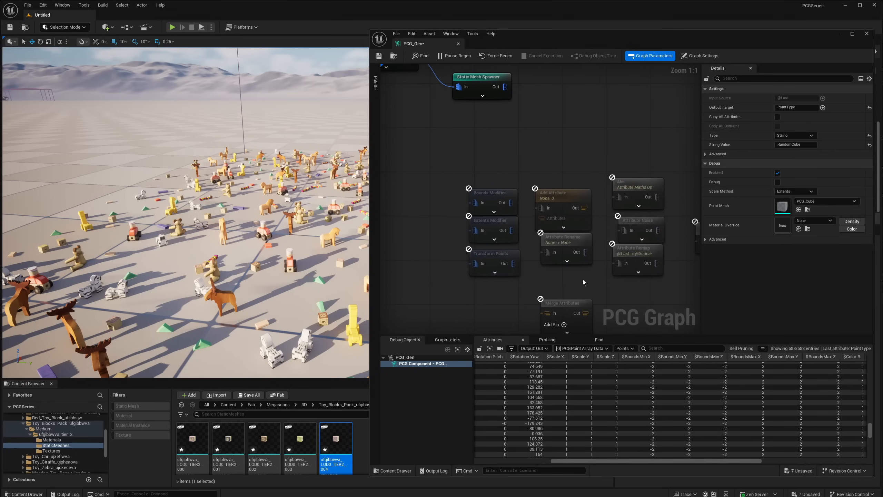
click(582, 252)
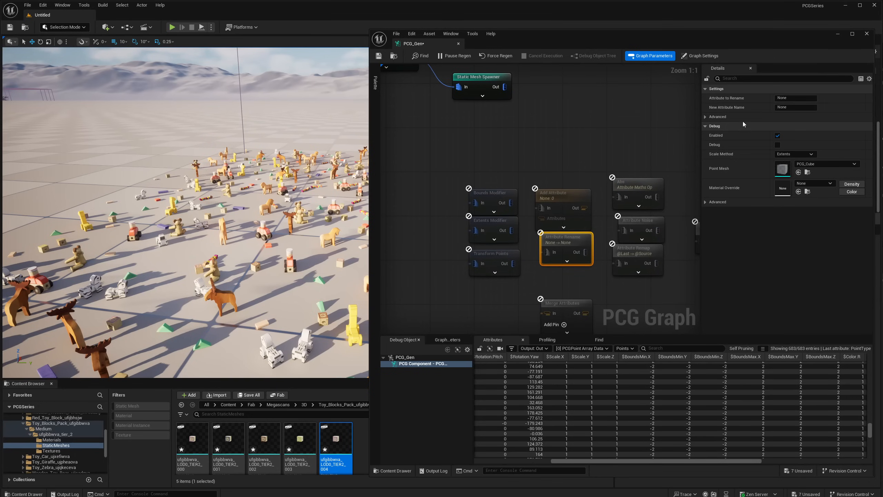
click(803, 98)
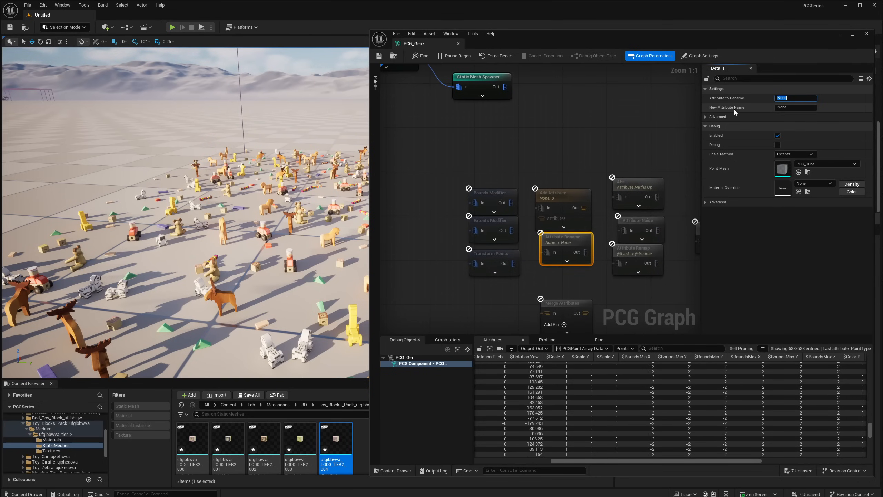
click(792, 107)
- Place the disconnected Merge Attributes directly beneath the spare Attribute Rename and select the Abs Attribute Maths Op node
right_drag(563, 246, 565, 206)
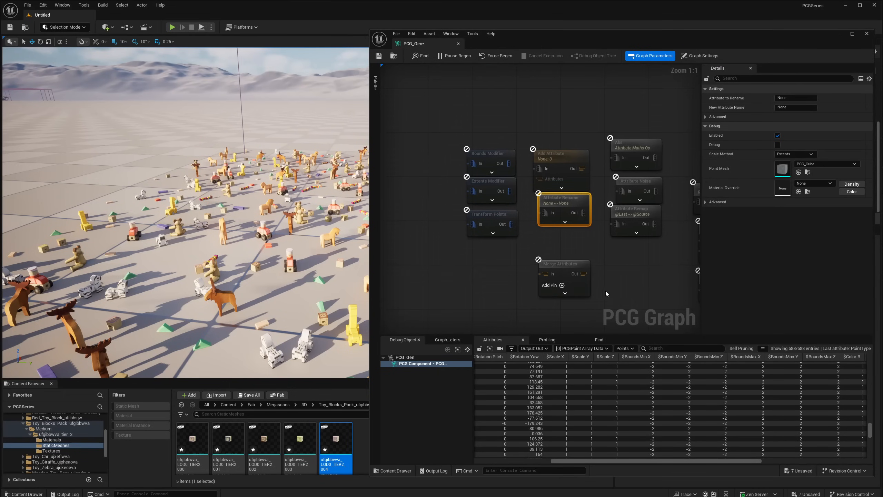
click(635, 171)
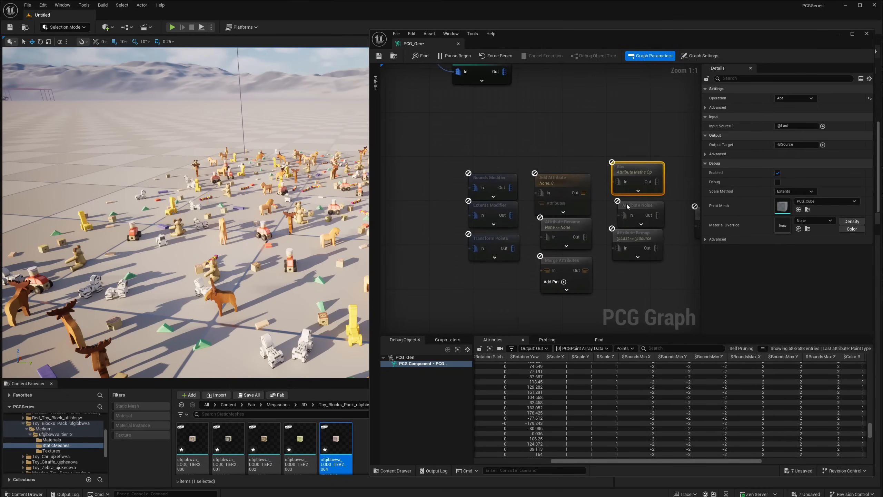
right_drag(628, 206, 596, 200)
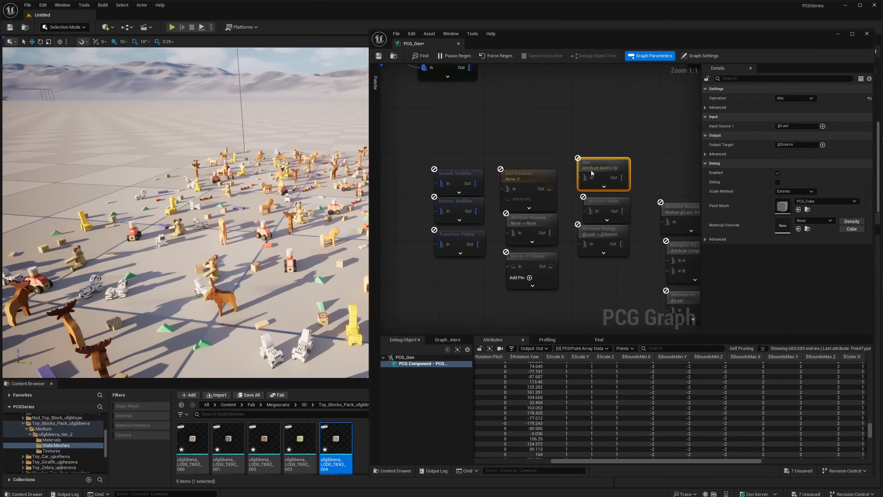
- Review the full list of Operation options for the spare Attribute Maths Op, keeping Abs
mouse_move(590, 170)
mouse_down()
mouse_move(608, 146)
mouse_move(595, 159)
mouse_move(601, 171)
mouse_up()
click(798, 98)
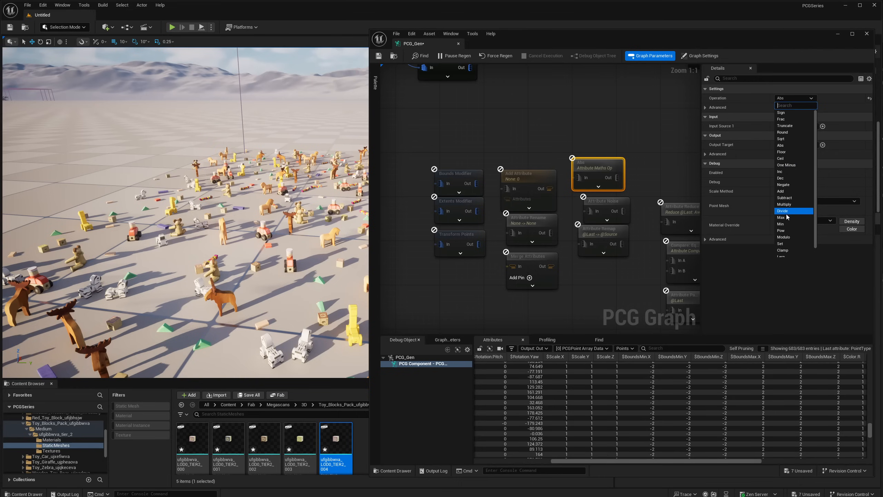
scroll(789, 197, down, 1)
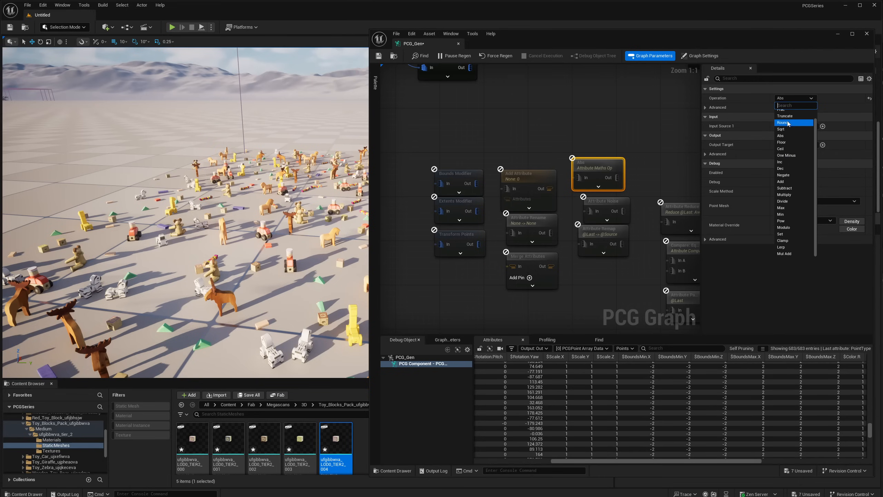
click(790, 101)
click(791, 101)
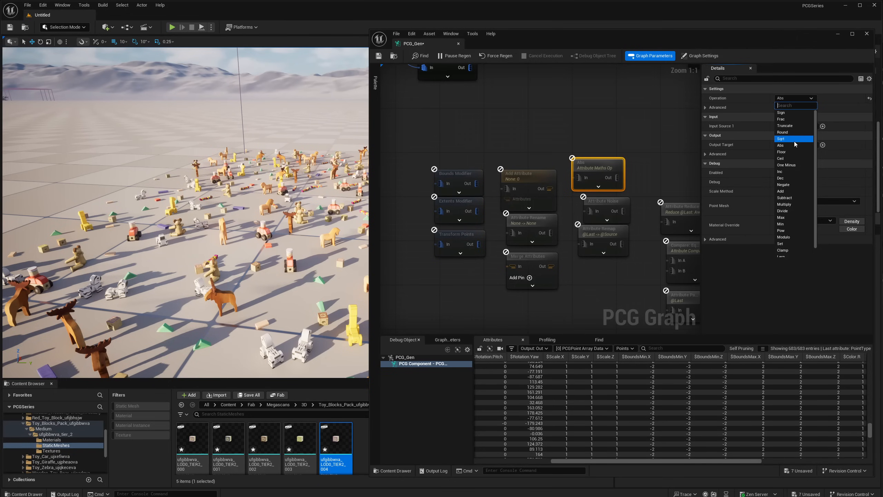
scroll(796, 212, down, 1)
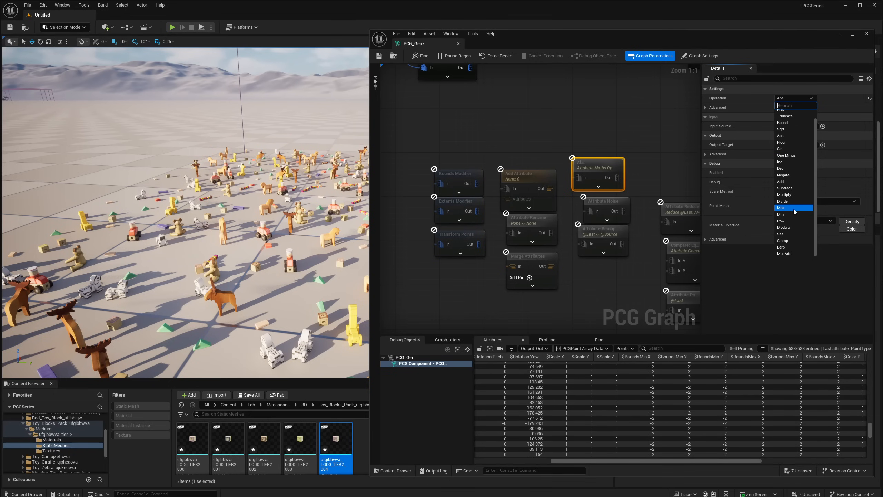
scroll(795, 212, up, 1)
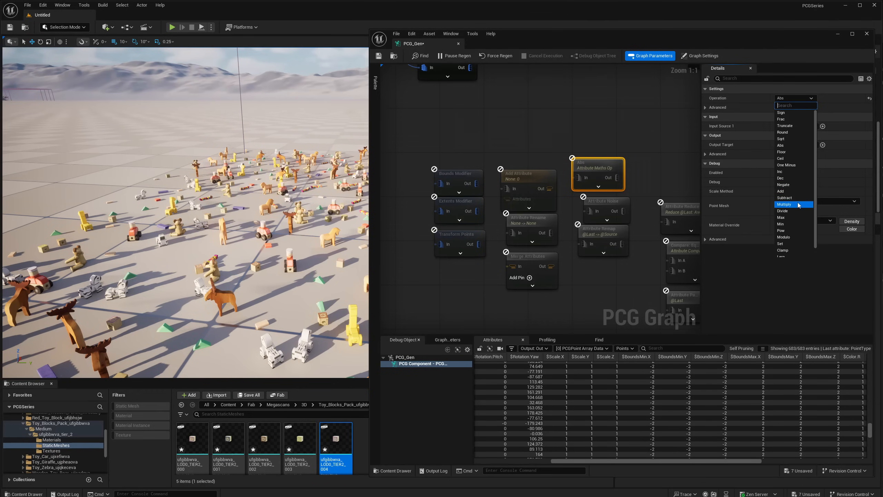
scroll(797, 235, down, 1)
scroll(798, 236, up, 1)
click(791, 98)
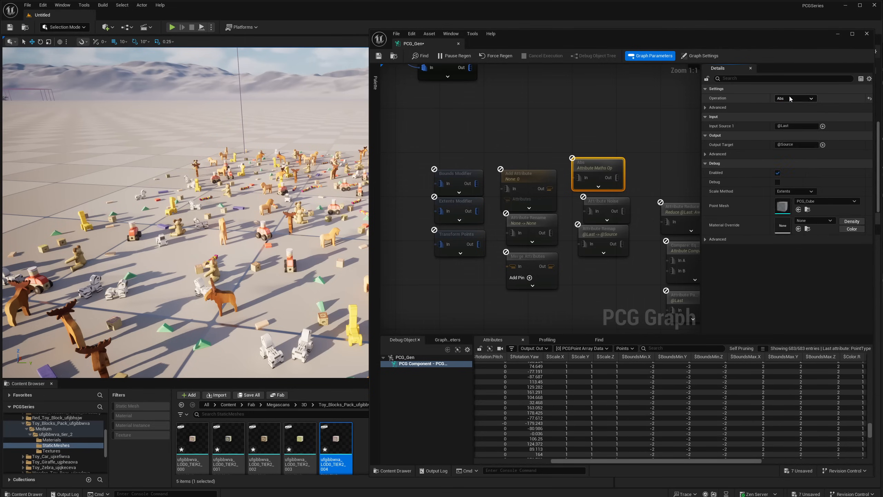
- Move the spare Attribute Maths Op higher and place the disconnected Attribute Noise directly beneath it
mouse_move(595, 166)
mouse_down()
mouse_move(607, 144)
mouse_move(603, 153)
mouse_up()
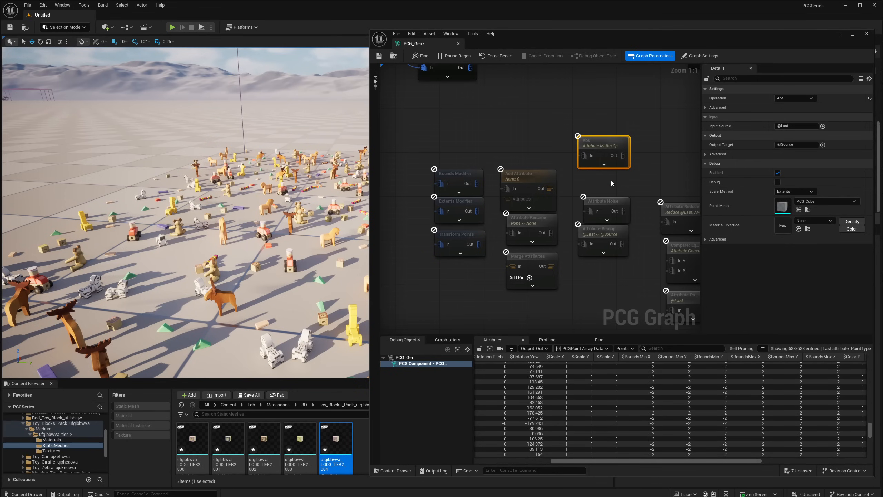
drag(605, 207, 608, 183)
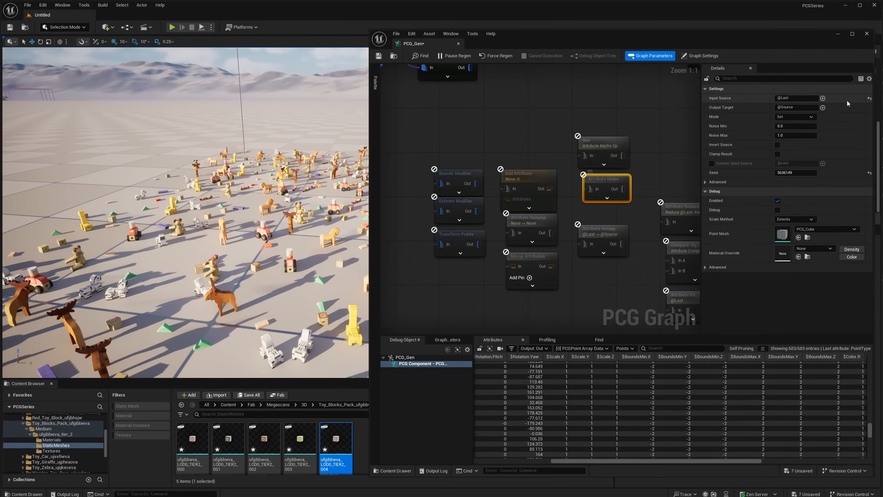
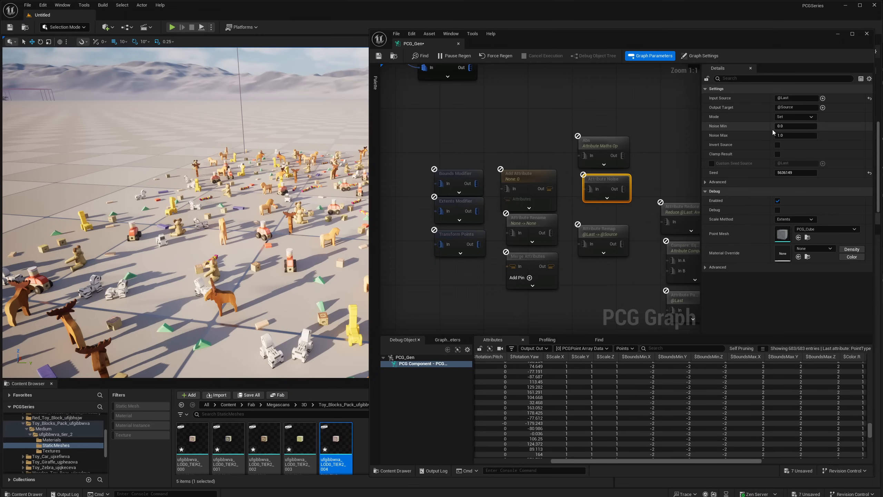
- Move the Attribute Noise fed by Random Choice's Discarded output away from the Multiply node to open a gap
mouse_move(520, 110)
right_down()
mouse_move(627, 174)
mouse_move(631, 186)
right_up()
right_drag(467, 173, 615, 219)
right_drag(482, 206, 580, 208)
right_drag(511, 140, 542, 138)
mouse_move(475, 166)
right_down()
mouse_move(638, 166)
mouse_move(533, 170)
mouse_move(558, 171)
right_up()
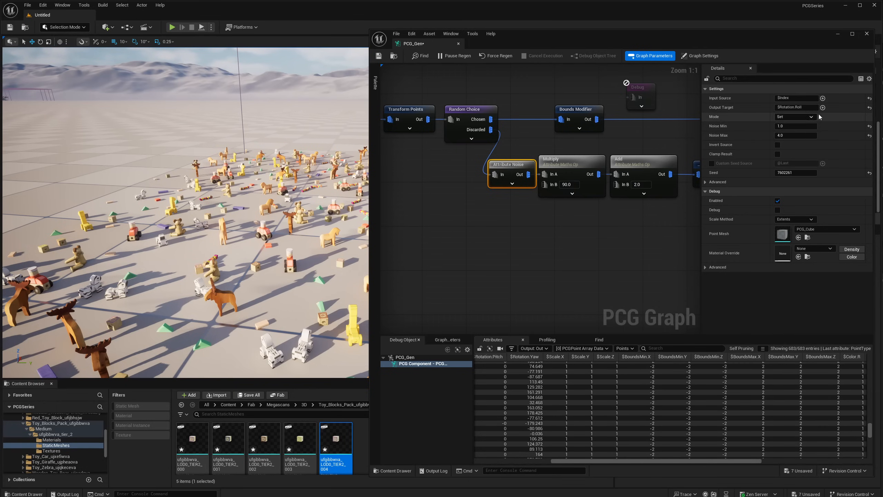
right_drag(534, 212, 583, 219)
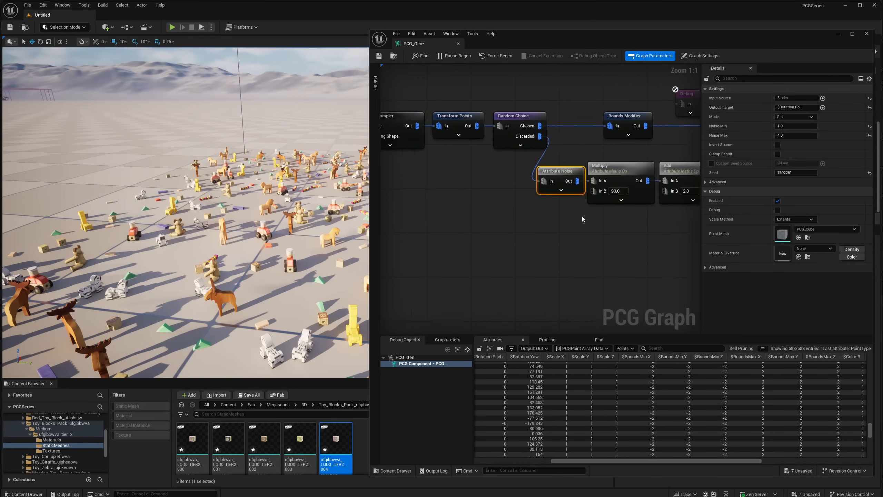
drag(562, 178, 512, 194)
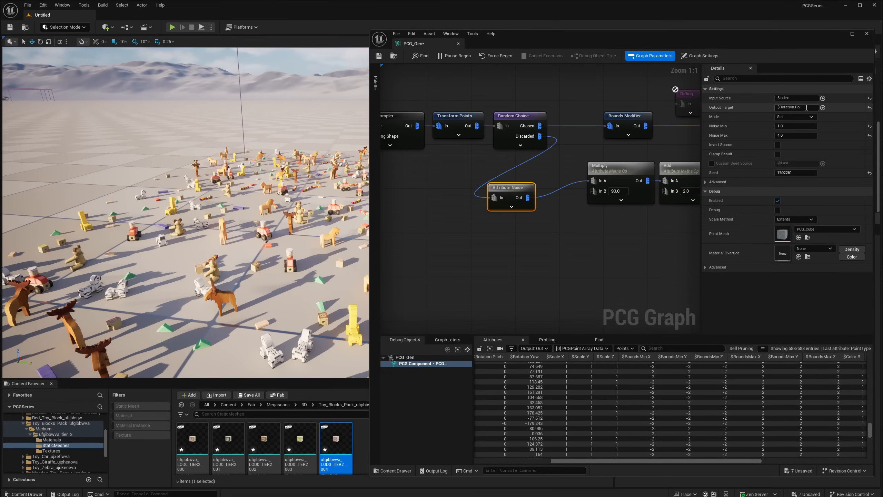
- Set the connected Attribute Noise's Input Source to $Rotation.Roll, matching its Output Target, and view the toy blocks up close
key(ctrl+c)
click(793, 98)
key(ctrl+v)
key(Return)
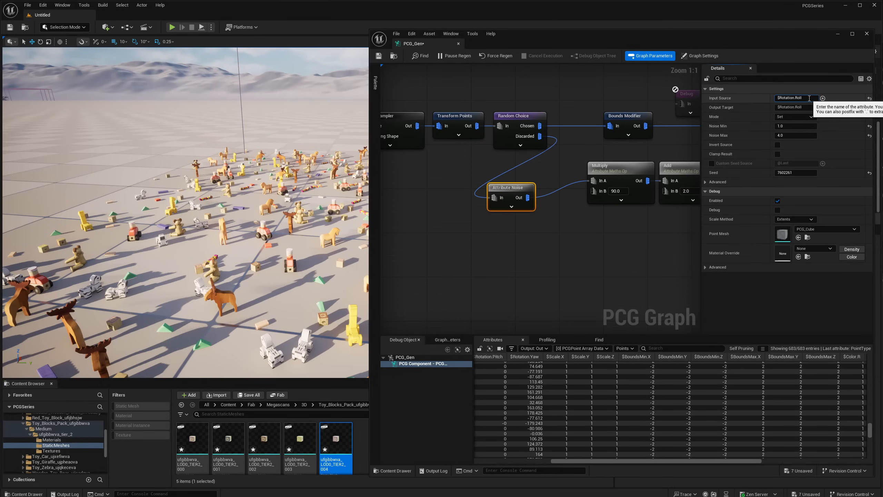
key(w)
right_drag(185, 213, 289, 226)
key(w)
key(a)
right_drag(261, 278, 365, 279)
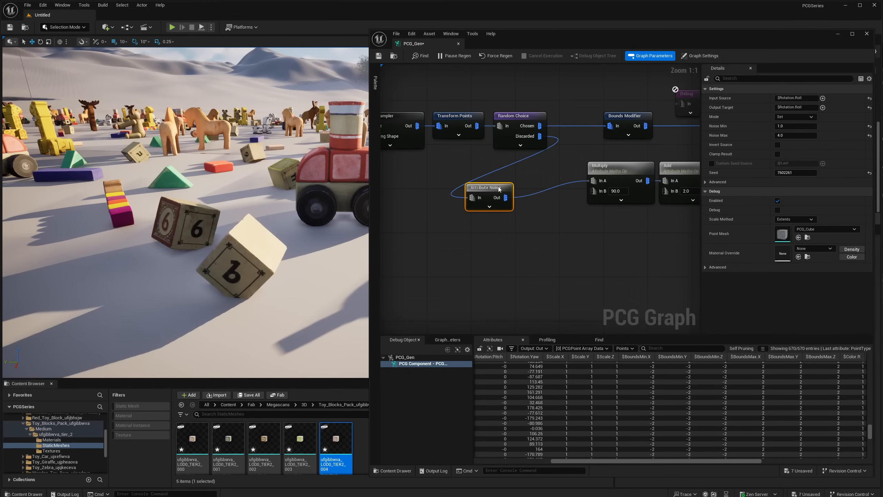
- Insert a Round Attribute Maths Op between the Attribute Noise and Multiply nodes
right_drag(555, 223, 447, 215)
right_drag(606, 270, 452, 245)
right_drag(503, 233, 683, 262)
right_drag(388, 221, 459, 225)
drag(494, 198, 544, 189)
text(round)
key(Return)
- Inspect and compare the $Rotation.Roll values output by the Attribute Noise and the Round node
click(474, 187)
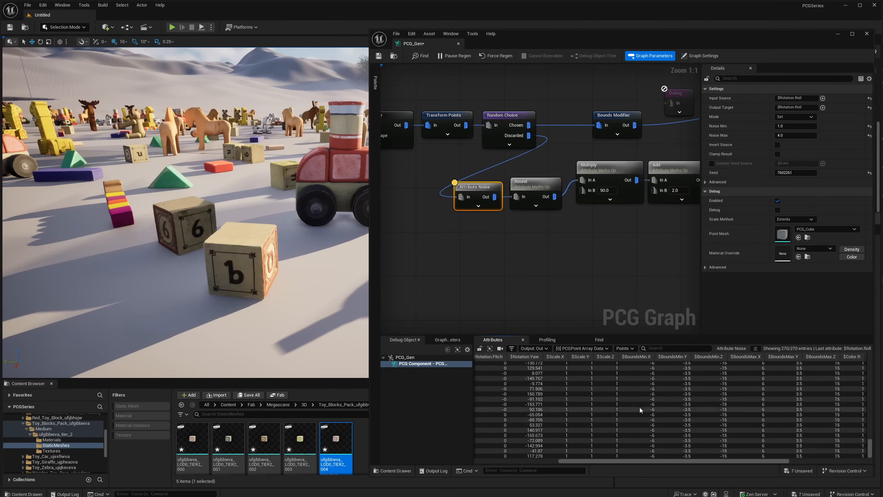
scroll(641, 410, up, 1)
drag(601, 460, 541, 460)
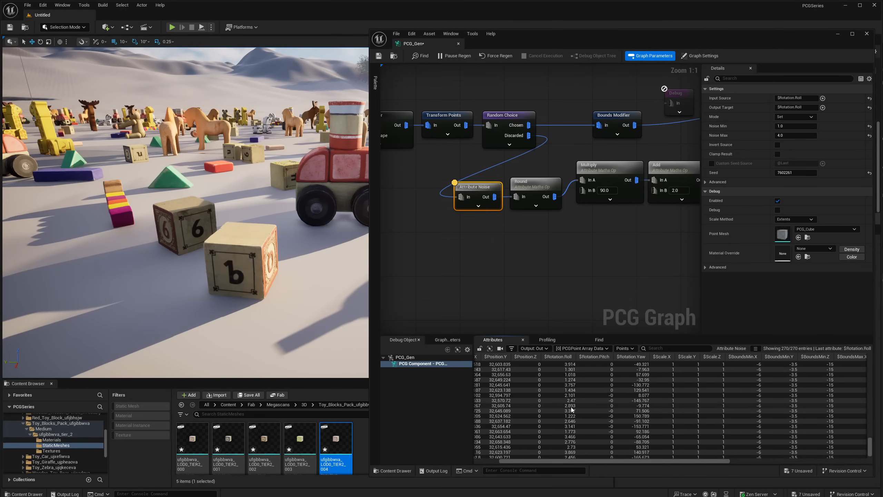
scroll(572, 409, down, 1)
scroll(571, 424, up, 10)
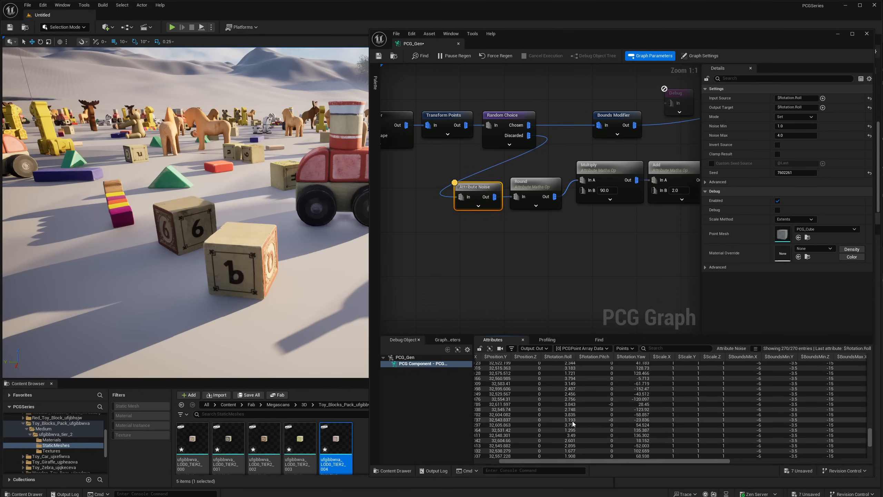
click(532, 181)
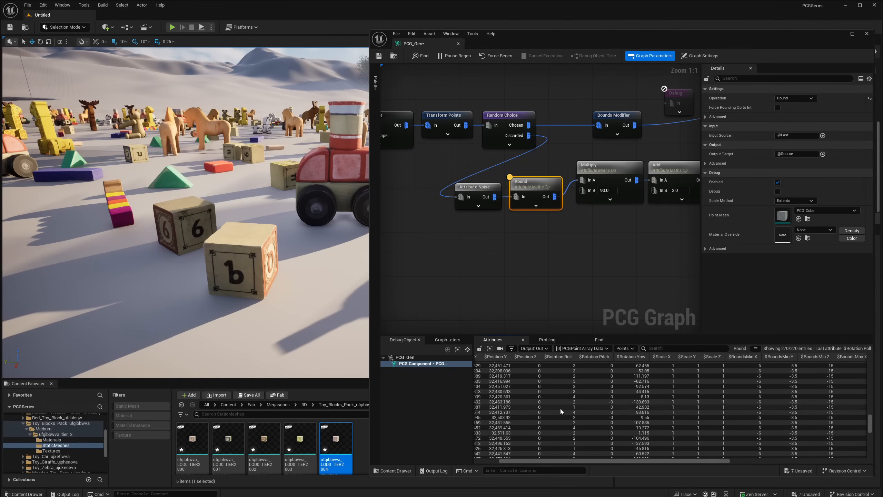
scroll(572, 374, up, 5)
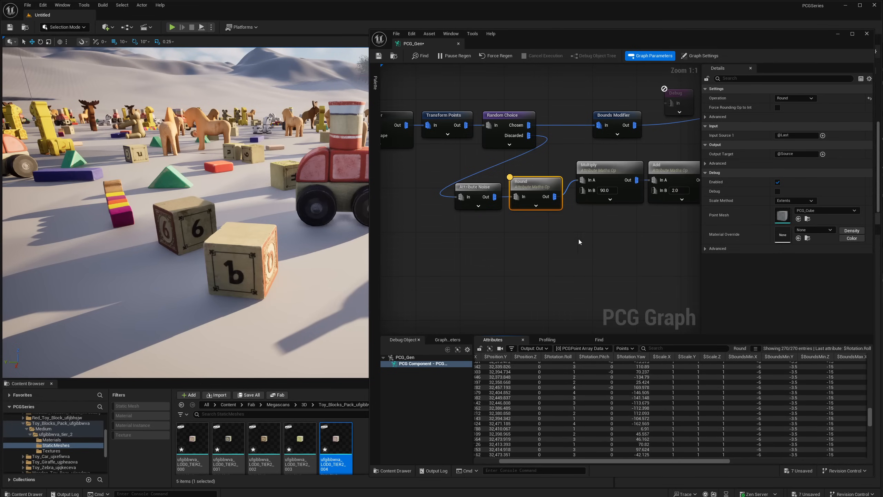
- Return to the spare reference nodes and move the Abs Attribute Maths Op and Attribute Noise together closer to Attribute Remap
right_drag(617, 237, 503, 223)
scroll(546, 231, down, 3)
right_drag(626, 239, 465, 222)
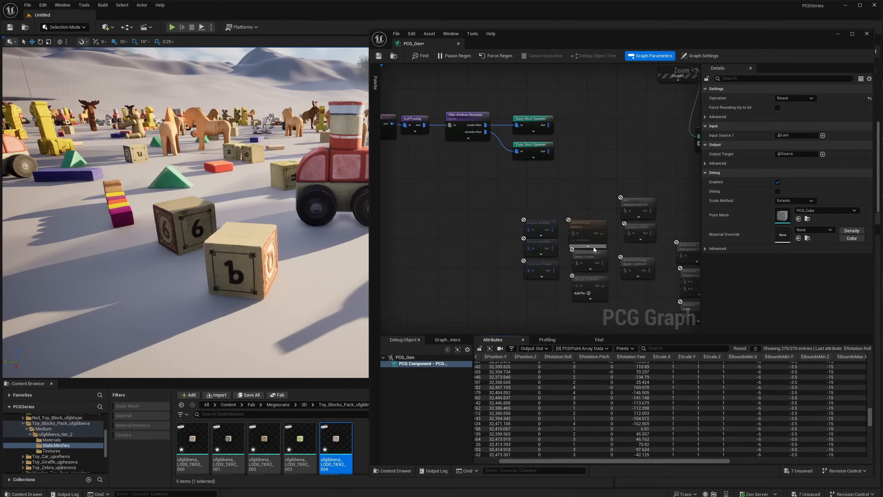
right_drag(593, 248, 527, 232)
click(580, 196)
scroll(580, 195, up, 3)
click(578, 227)
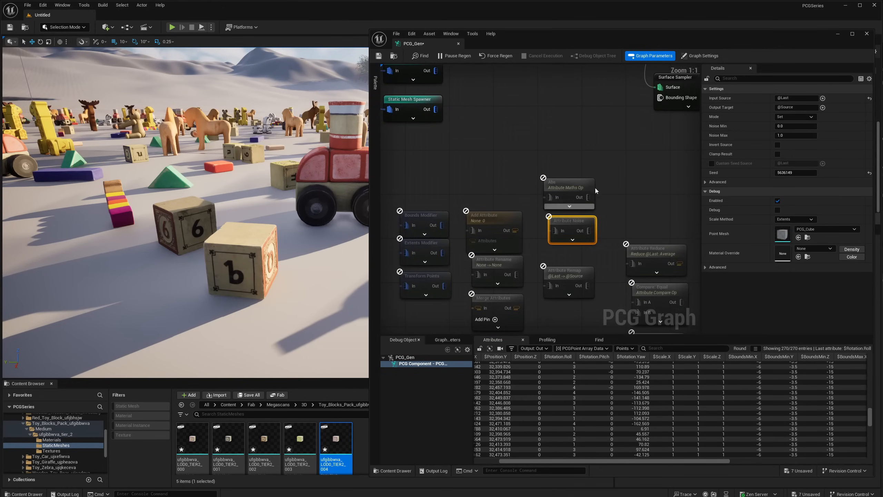
click(580, 195)
drag(574, 156, 565, 233)
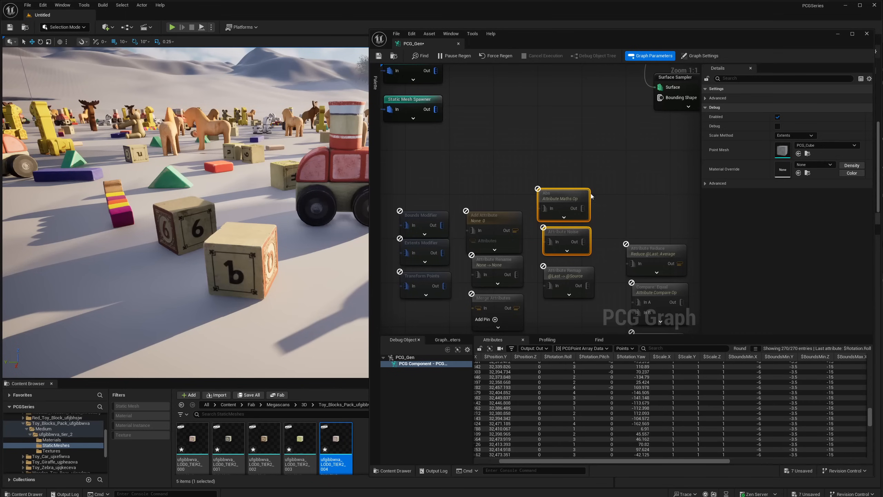
drag(594, 192, 583, 251)
click(607, 251)
- Select the spare Attribute Remap and examine its In Range and Out Range minimum and maximum settings
right_drag(608, 253, 616, 204)
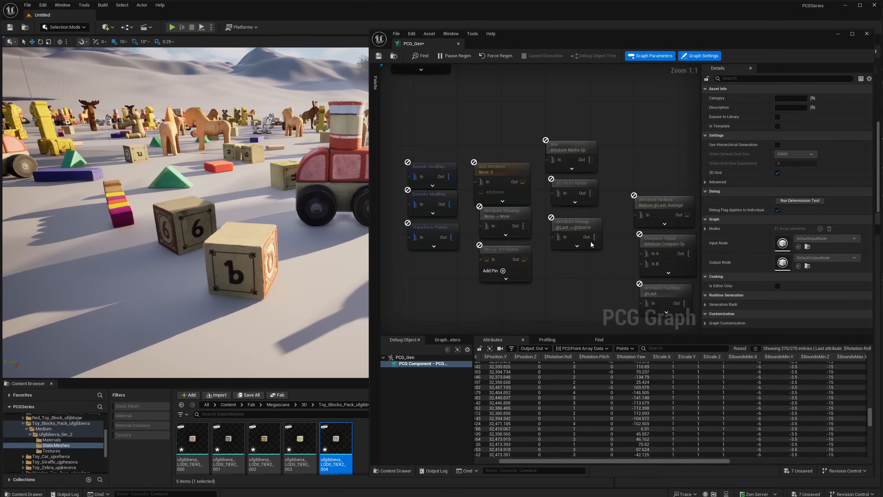
mouse_move(585, 223)
mouse_down()
mouse_move(602, 224)
mouse_move(587, 225)
mouse_up()
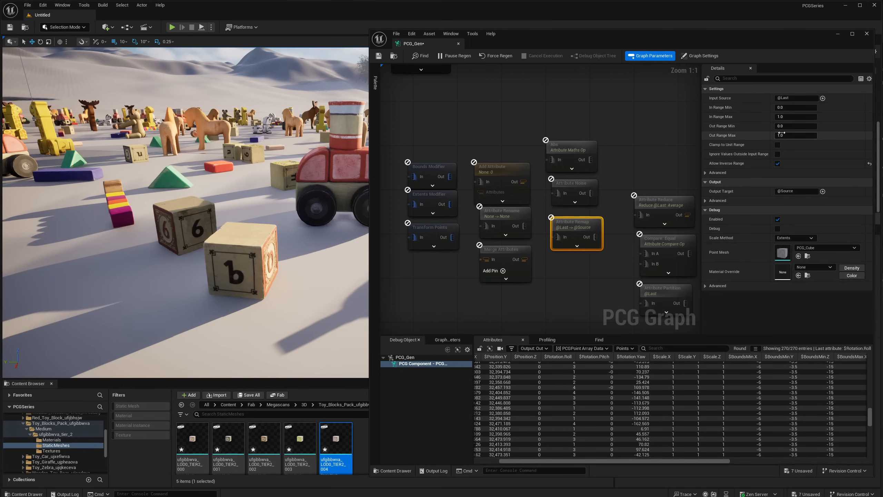
right_drag(582, 143, 601, 149)
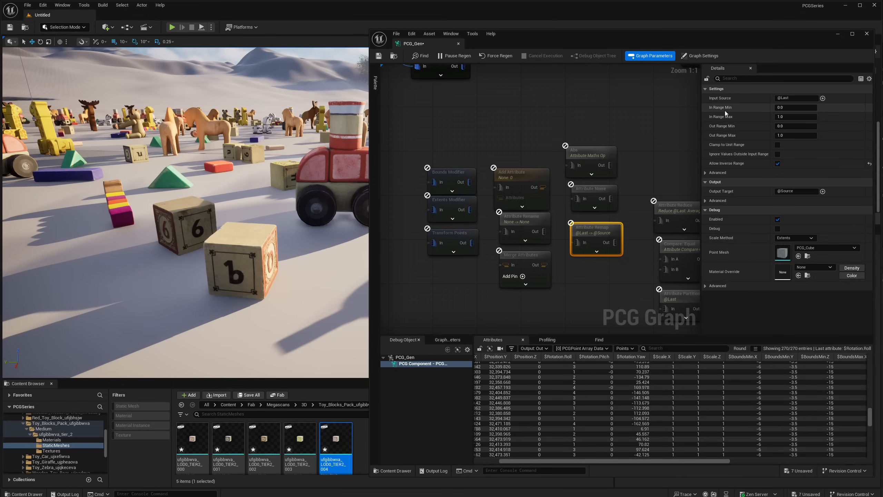
click(792, 127)
drag(596, 236, 602, 236)
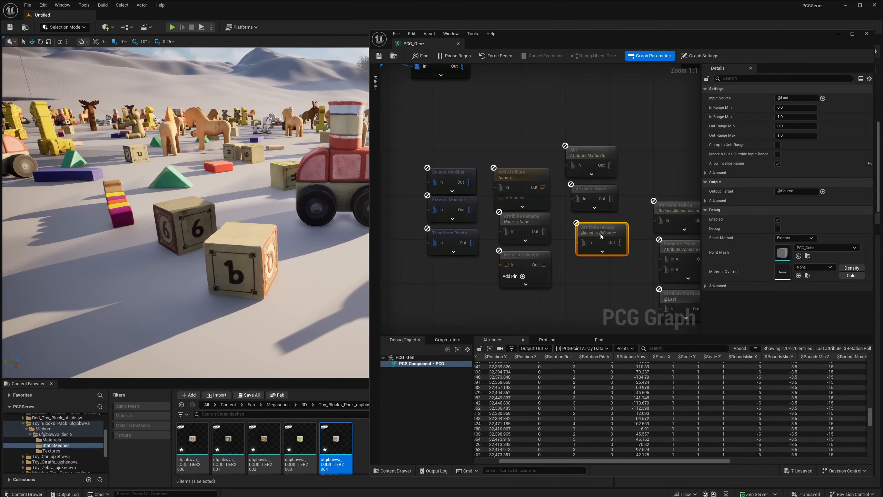
click(783, 109)
click(787, 118)
click(787, 108)
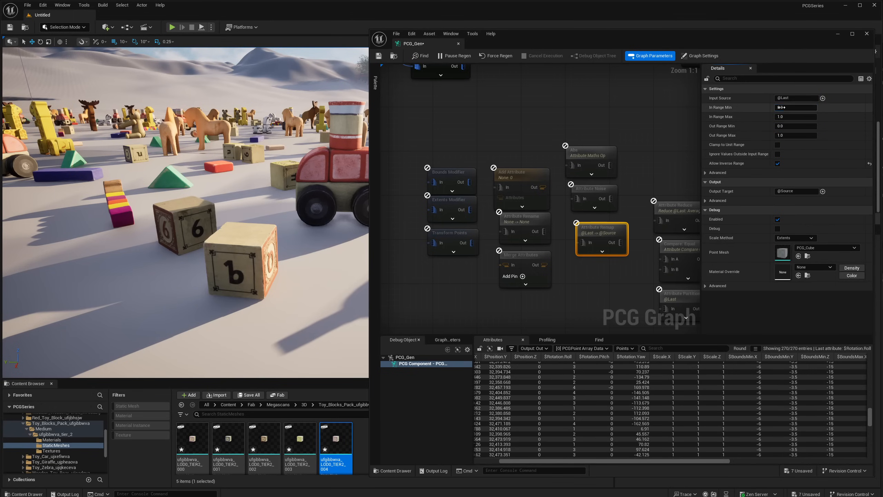
click(787, 118)
click(787, 107)
click(786, 116)
click(787, 108)
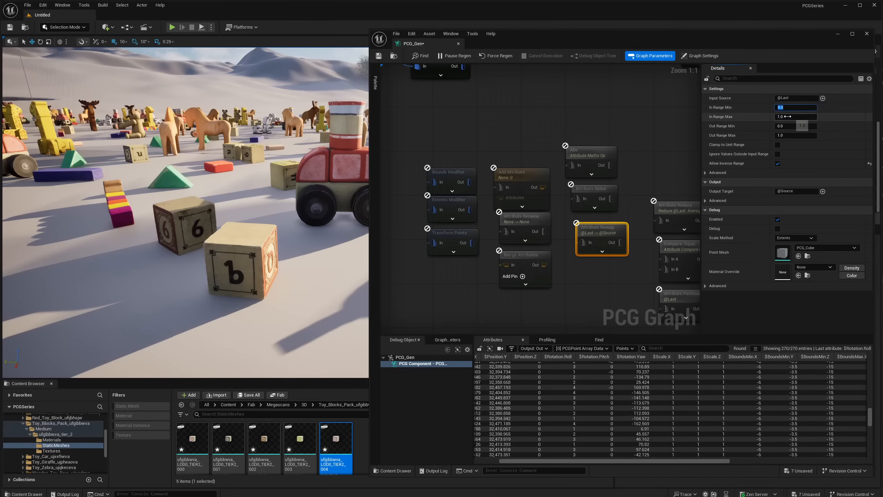
click(787, 116)
click(787, 108)
click(786, 116)
click(787, 108)
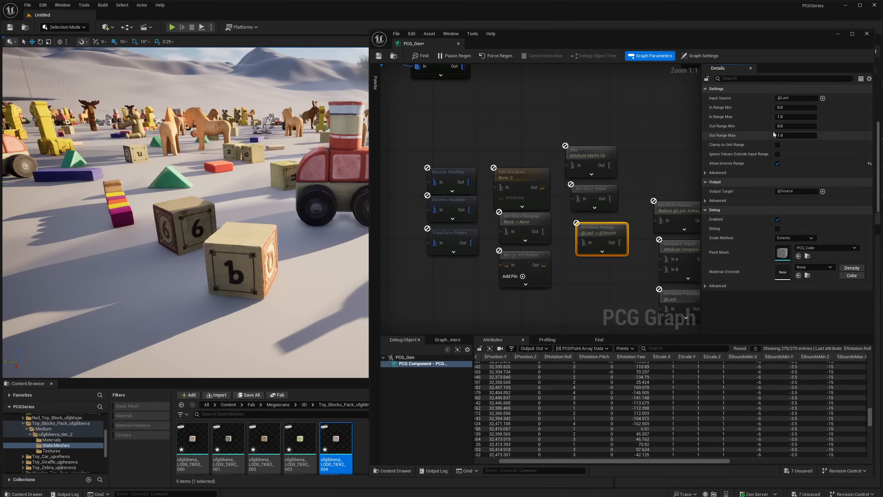
- Set the spare Attribute Remap's Out Range Max to 360 and review it against the In Range values
click(776, 135)
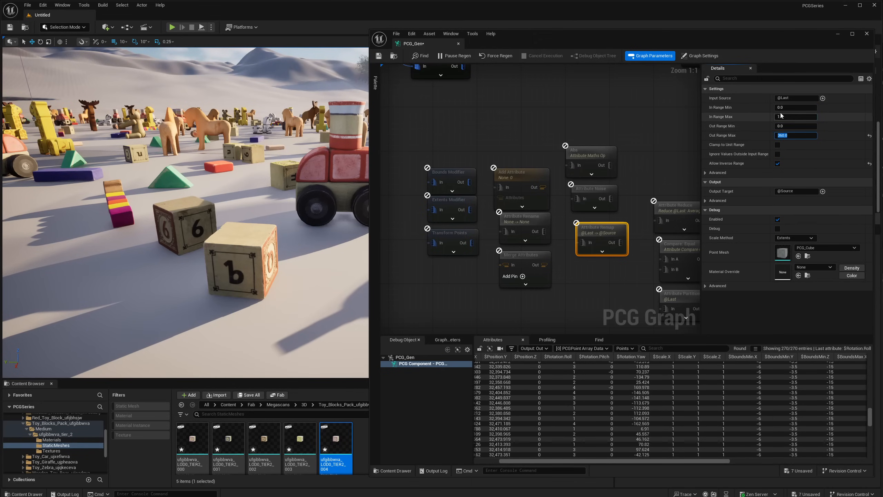
click(783, 108)
click(786, 135)
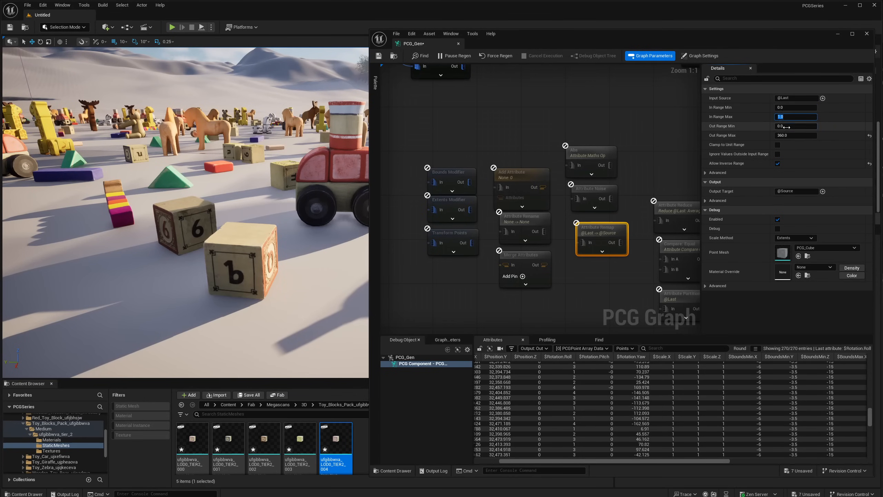
key(shift+Tab)
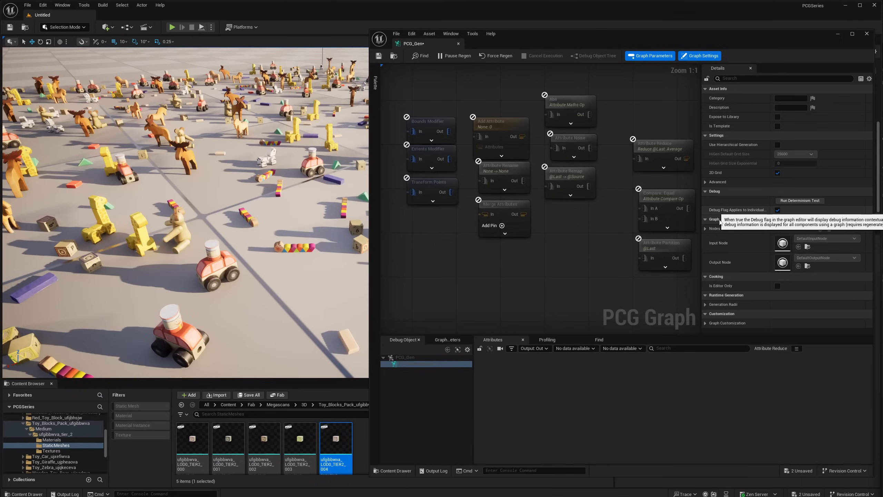
- Locate the Filter Attribute Elements node in the main chain and inspect the point data output by Merge Points
right_drag(520, 159, 523, 178)
right_drag(590, 219, 573, 214)
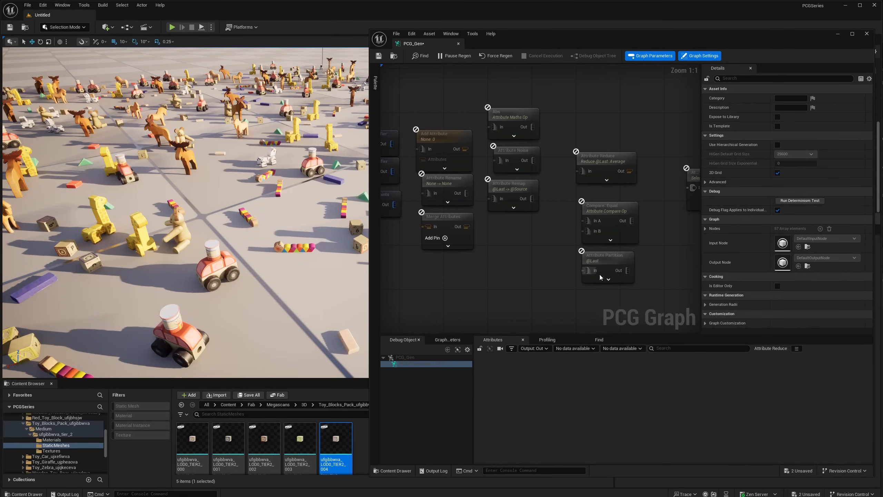
drag(620, 267, 612, 275)
right_drag(459, 195, 690, 301)
right_drag(472, 148, 548, 215)
click(568, 161)
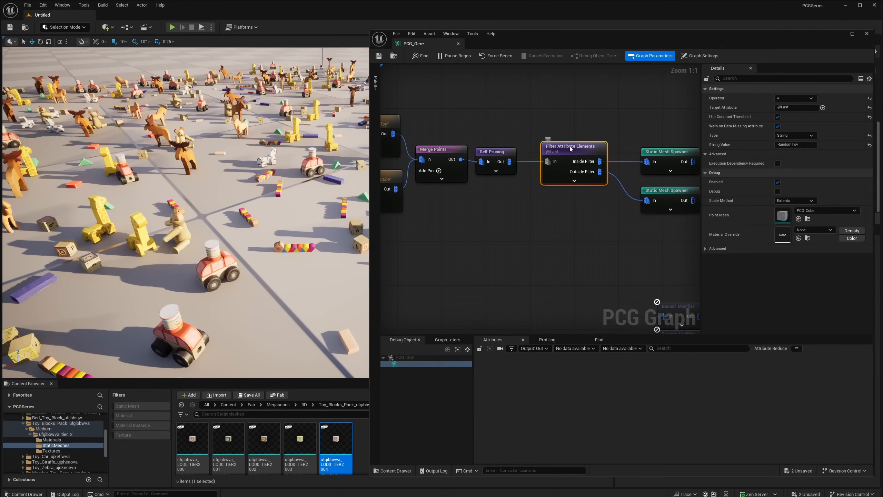
mouse_move(570, 146)
mouse_down()
mouse_move(559, 137)
mouse_move(566, 148)
mouse_up()
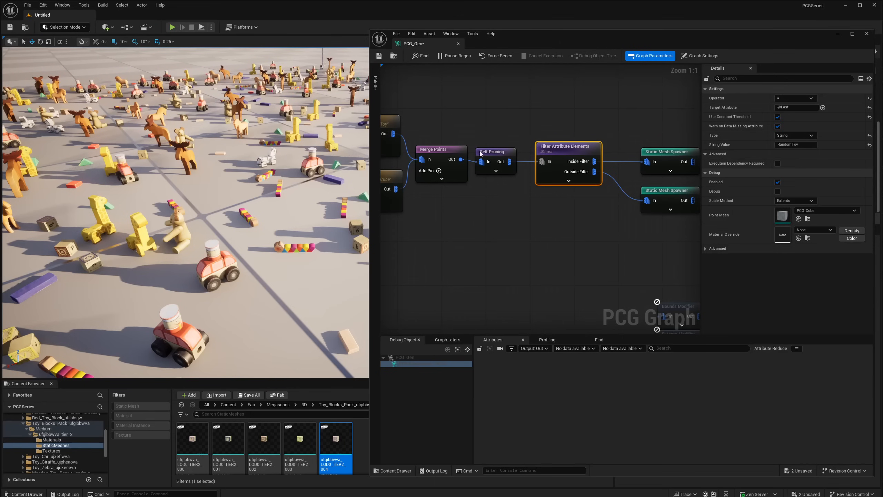
click(439, 149)
key(a)
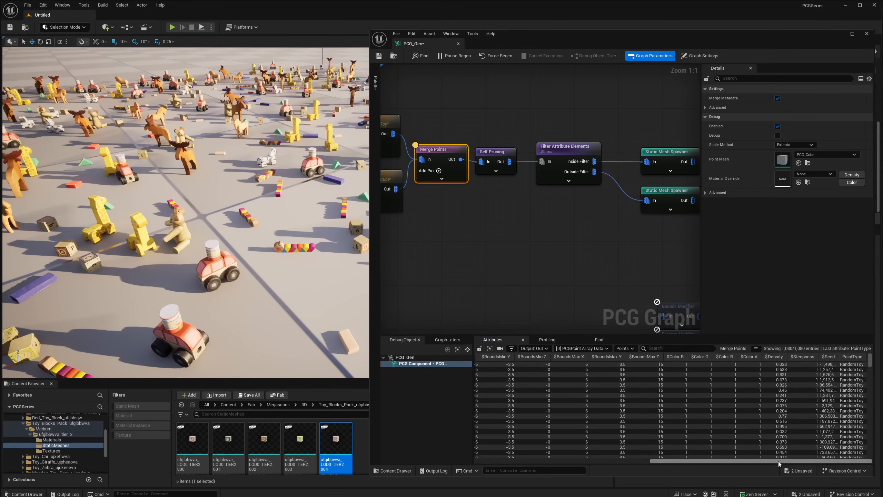
- Examine the Filter Attribute Elements' RandomToy string value and the Mesh Entries of both Static Mesh Spawners
click(586, 182)
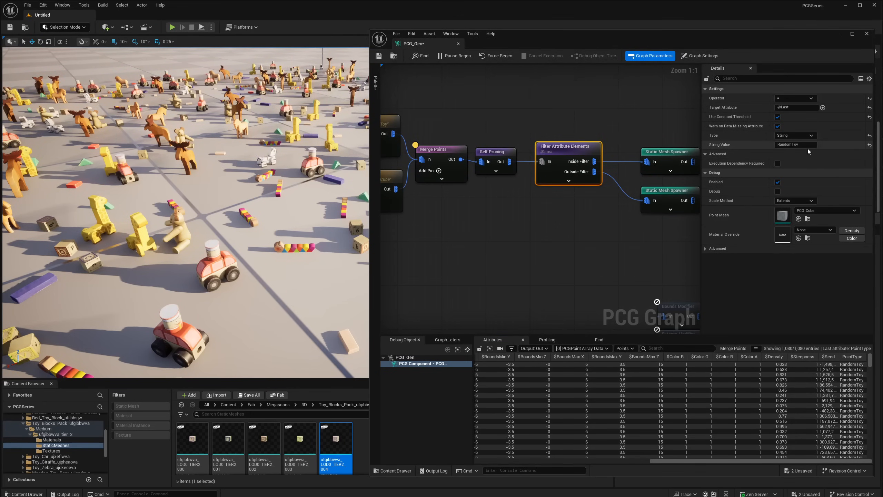
right_drag(608, 152, 557, 146)
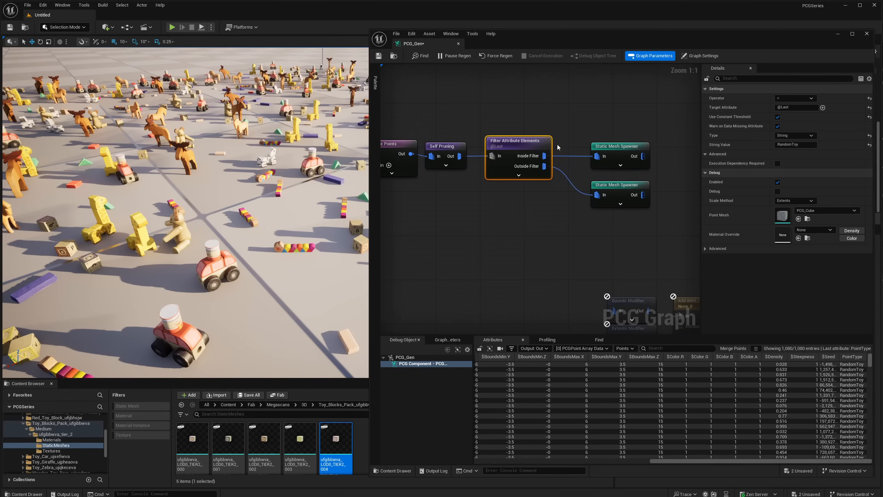
click(608, 150)
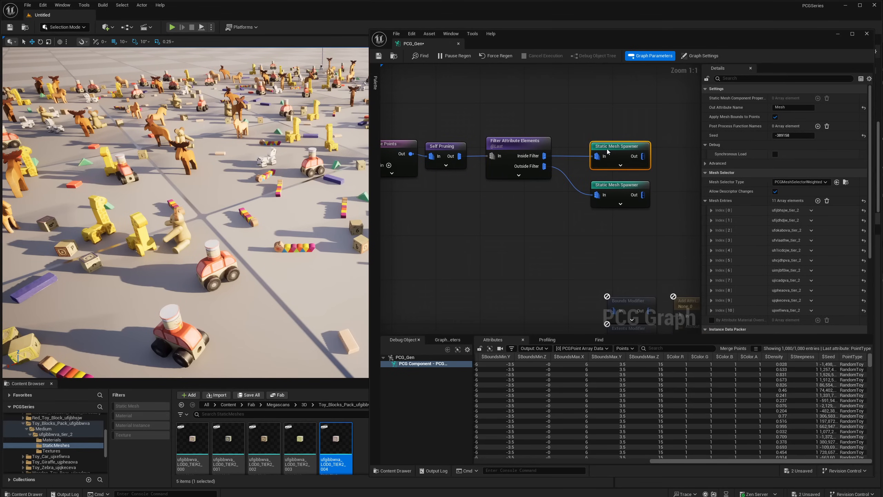
click(612, 189)
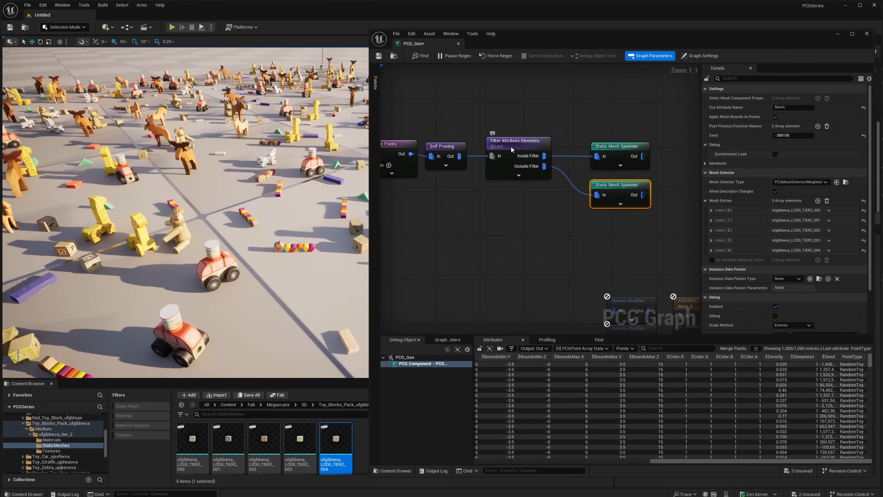
- Delete the Filter Attribute Elements node between Self Pruning and the two Static Mesh Spawners
drag(496, 147, 490, 146)
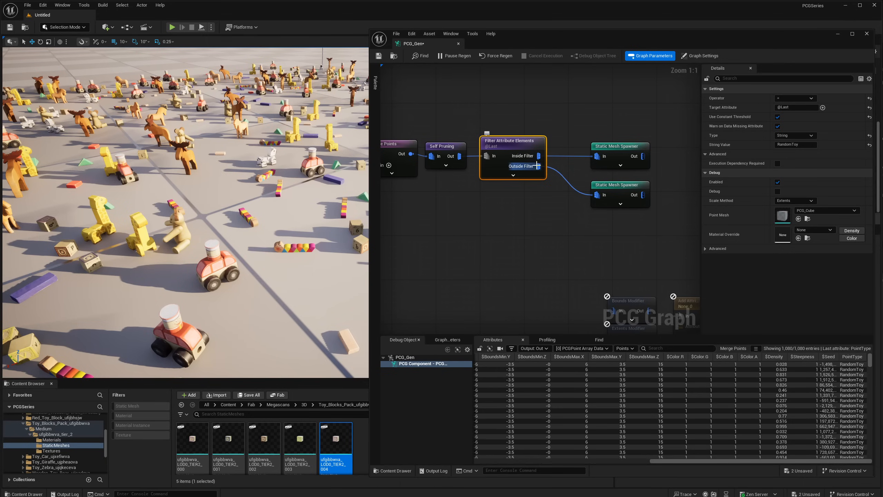
drag(539, 166, 548, 200)
drag(519, 119, 491, 161)
key(Delete)
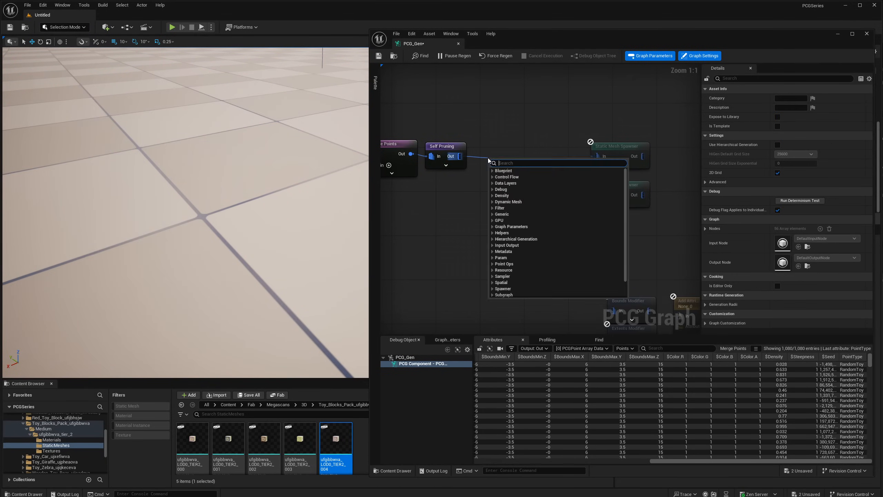
- Add an Attribute Partition node connected to Self Pruning's output
text(attri)
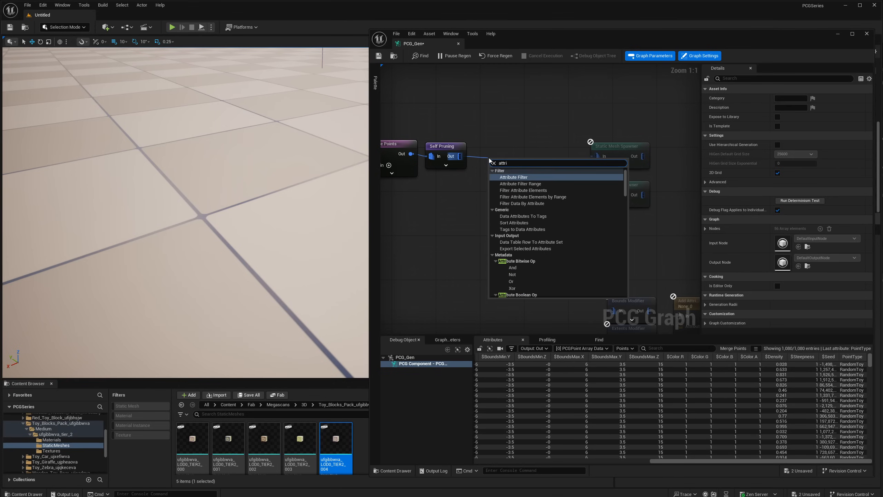
text(bute par)
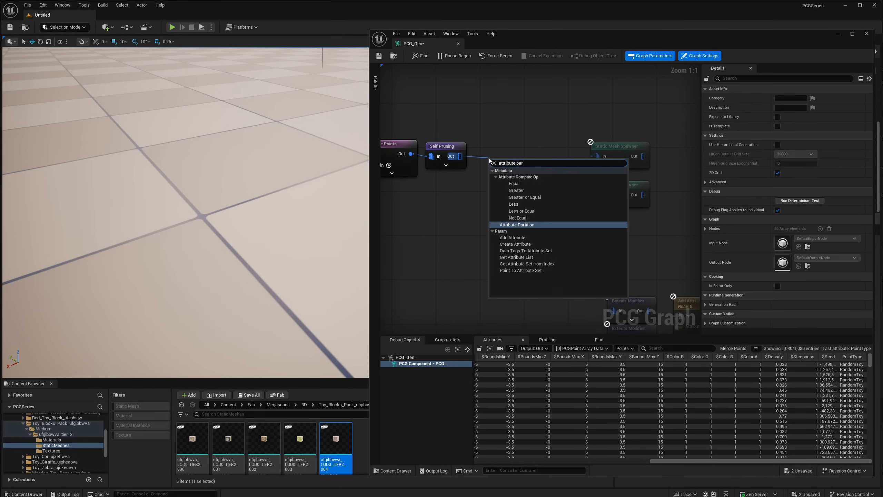
click(517, 225)
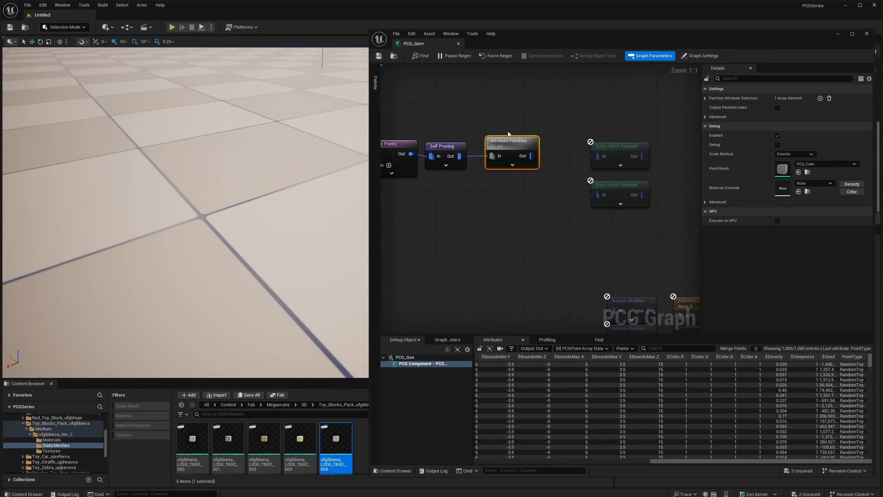
- Inspect Attribute Partition's output point data and expand its Partition Attribute Selectors
key(a)
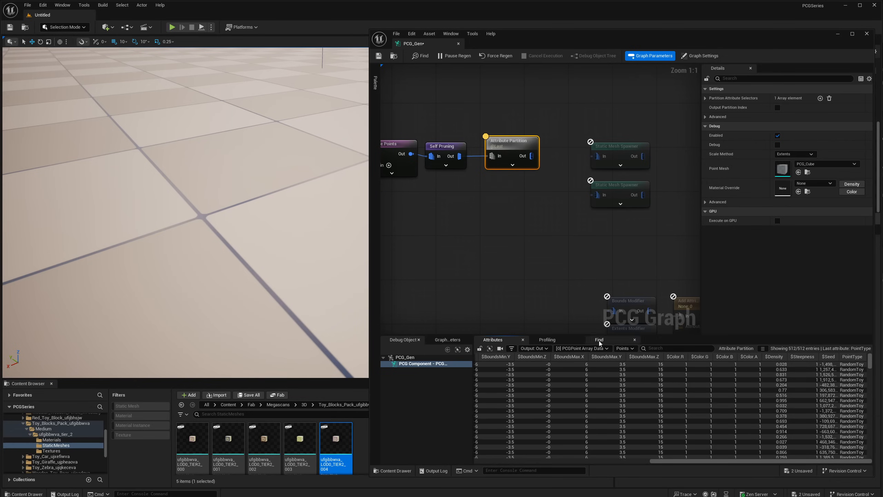
drag(871, 370, 868, 460)
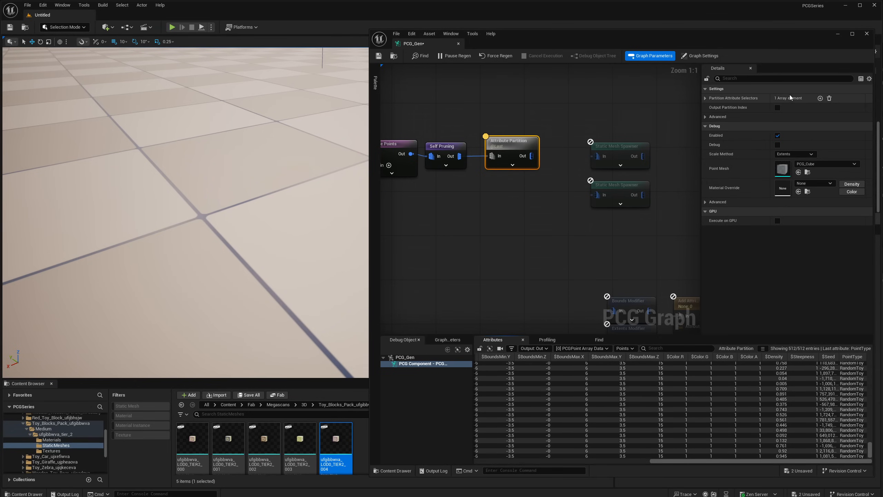
click(706, 99)
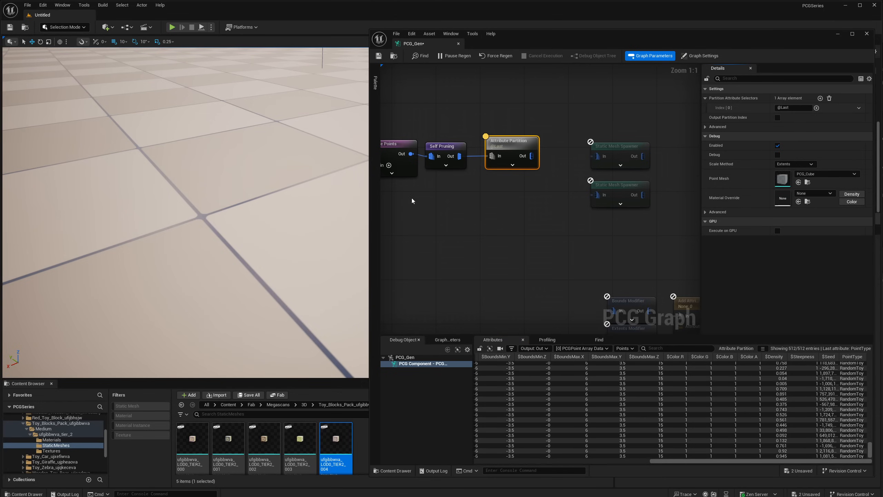
- Compare Attribute Partition's output data sets [0] and [1] by their PointType values
right_drag(517, 202, 570, 223)
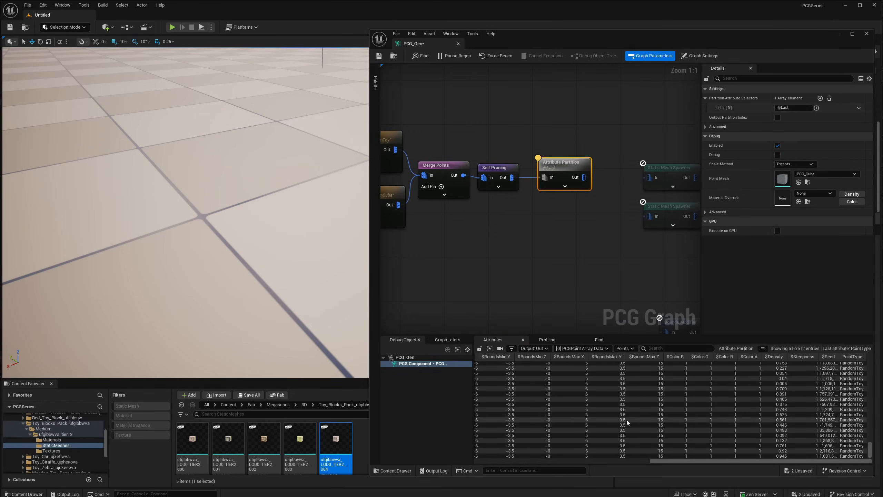
click(591, 349)
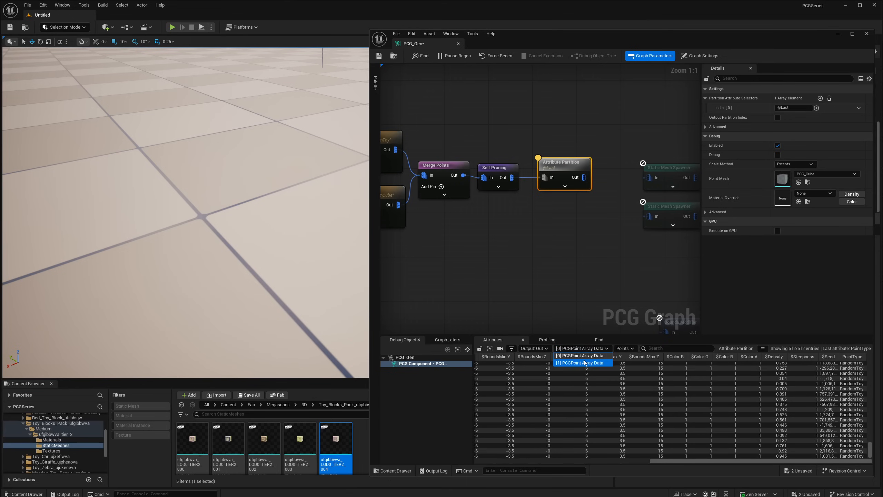
click(583, 363)
click(579, 348)
click(576, 358)
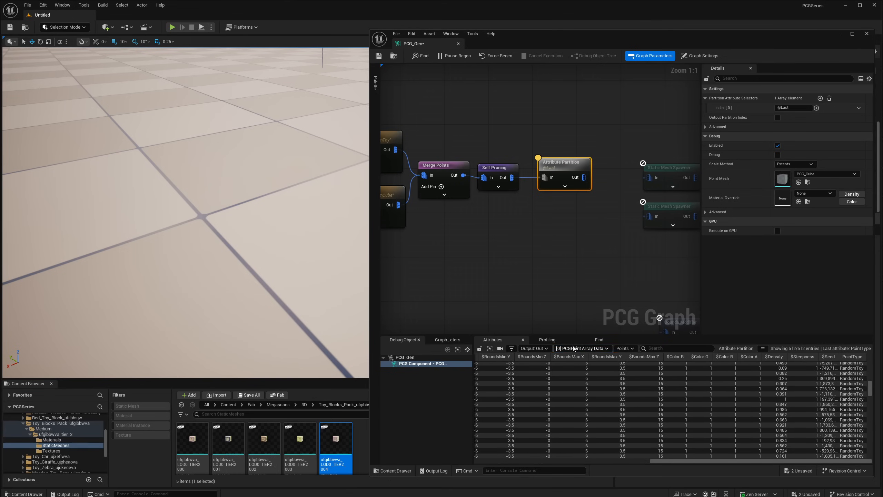
click(574, 349)
click(574, 363)
- Add a third Add Attribute node connected to the Extents Modifier's output
right_drag(520, 198, 649, 225)
right_drag(441, 232, 487, 230)
drag(491, 231, 518, 275)
text(add)
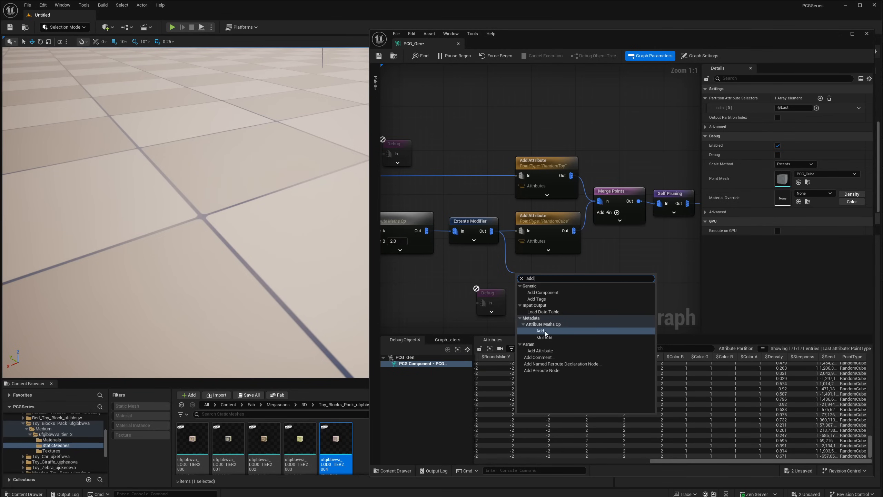
text( at)
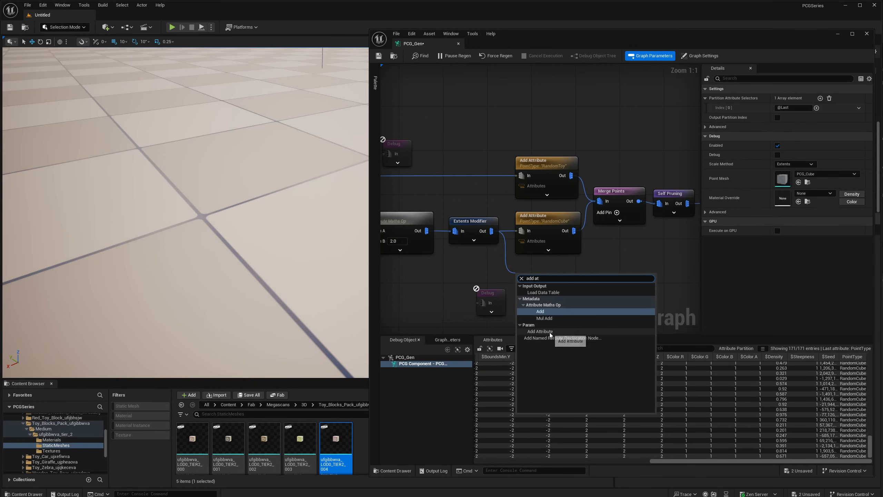
click(551, 333)
- Copy the RandomCube node's Output Target, PointType, into the new Add Attribute node's Output Target
click(553, 220)
click(801, 108)
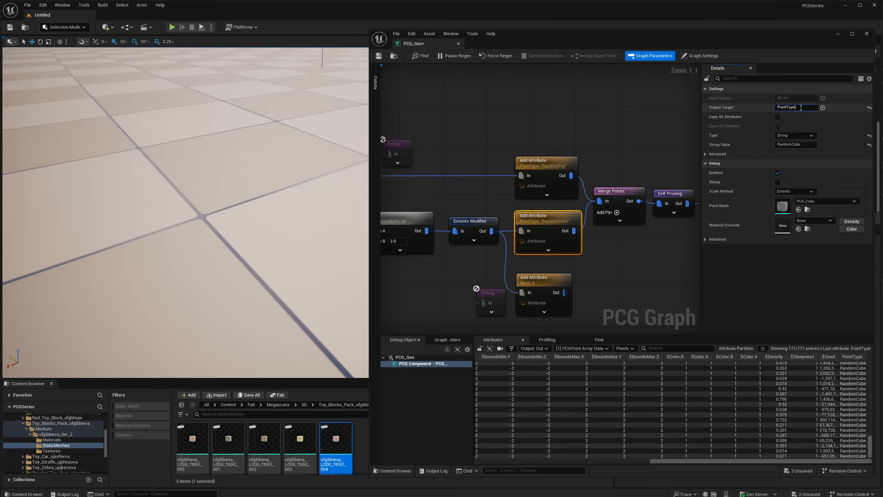
click(549, 281)
click(803, 108)
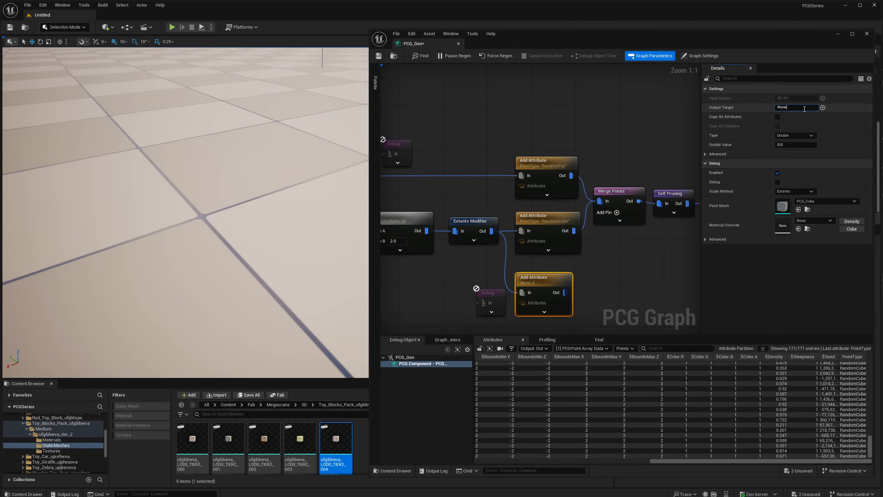
key(ctrl+a)
text(PointType)
- Set the new Add Attribute node's Type to String with the value RandomObject, and connect its output to Merge Points
click(790, 136)
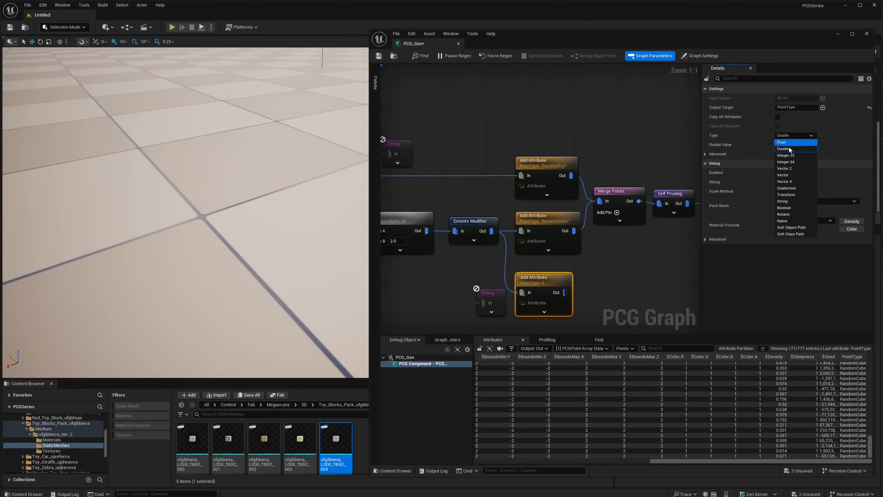
click(783, 202)
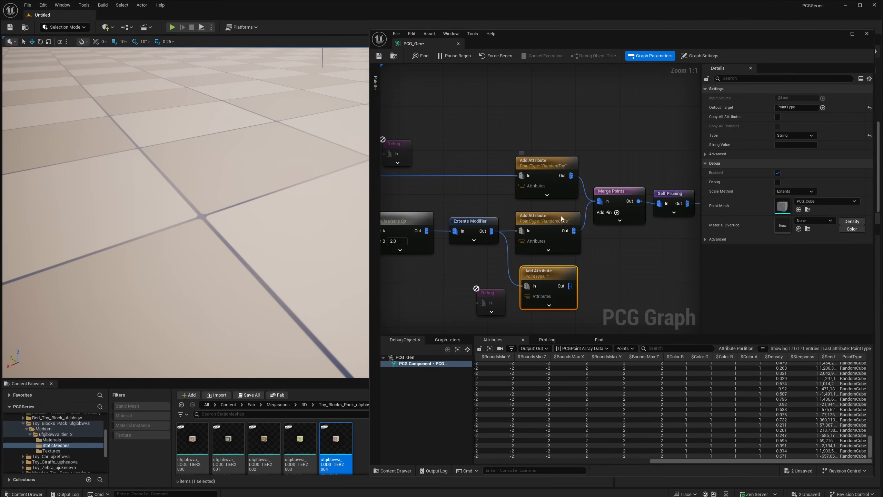
click(796, 146)
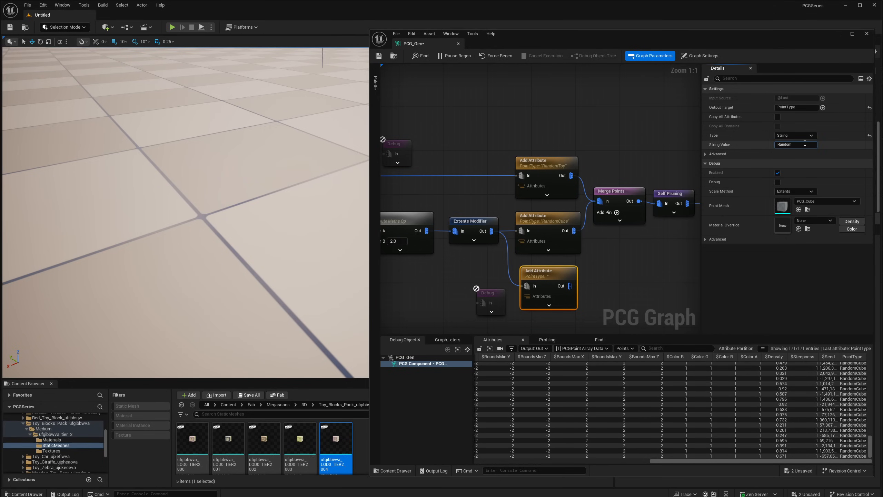
key(Return)
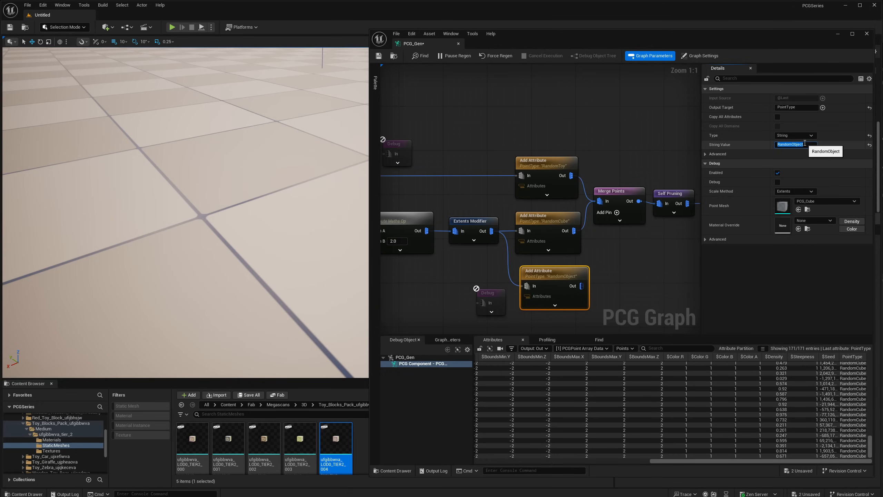
drag(581, 286, 599, 205)
- Inspect Attribute Partition again and view its output data sets [1] and [2]
right_drag(656, 252, 531, 237)
right_drag(590, 232, 567, 235)
click(591, 190)
key(a)
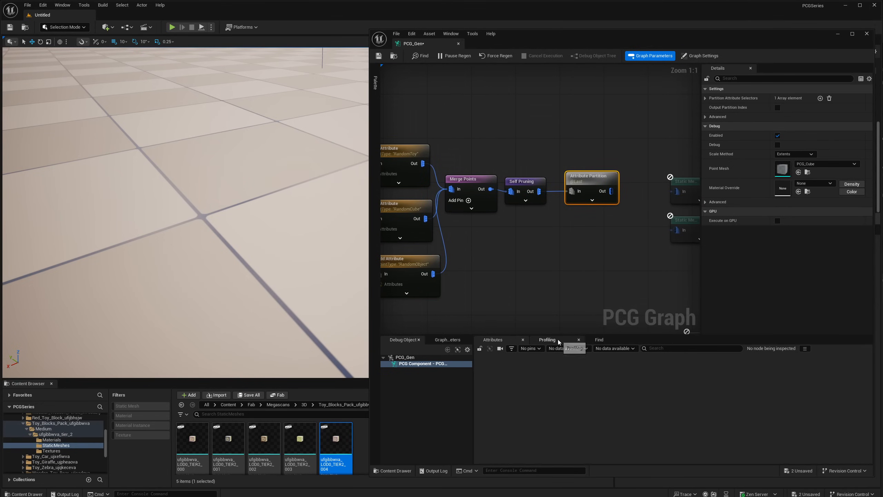
key(a)
click(579, 348)
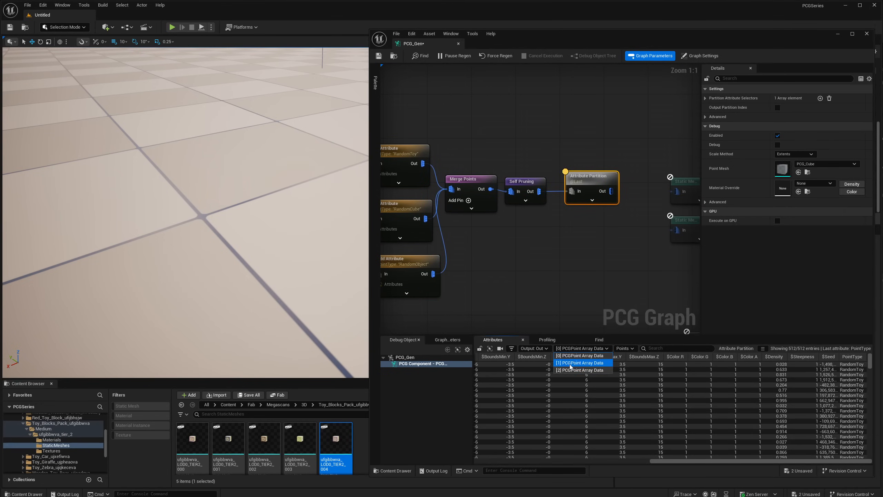
click(579, 362)
click(581, 348)
click(579, 370)
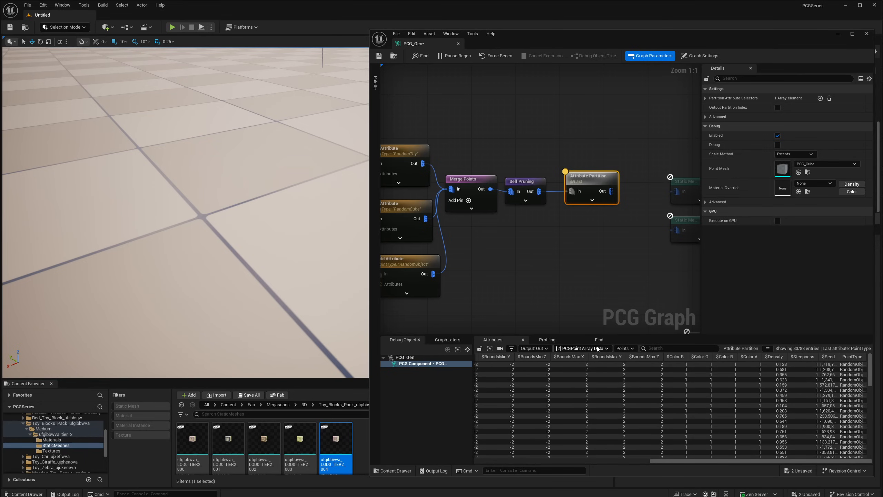
- Compare the PointType values across Attribute Partition's output data sets [0], [1] and [2]
click(581, 349)
click(579, 363)
click(580, 348)
click(585, 355)
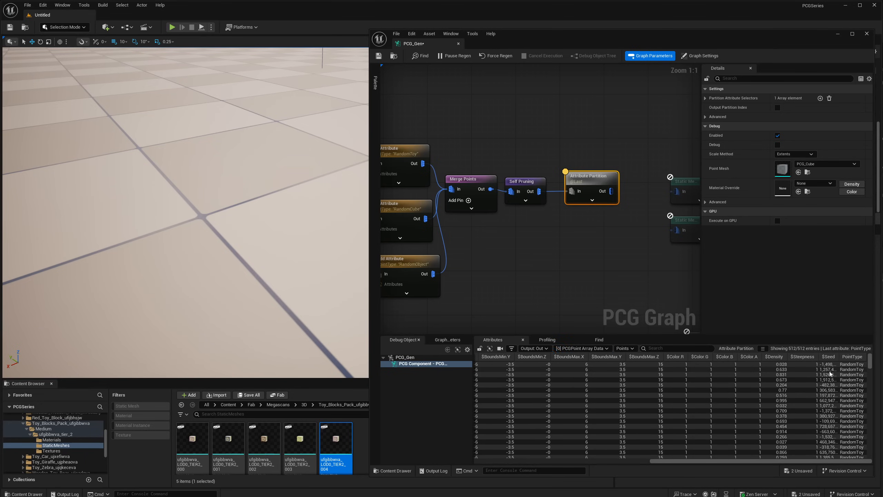
click(580, 348)
click(579, 363)
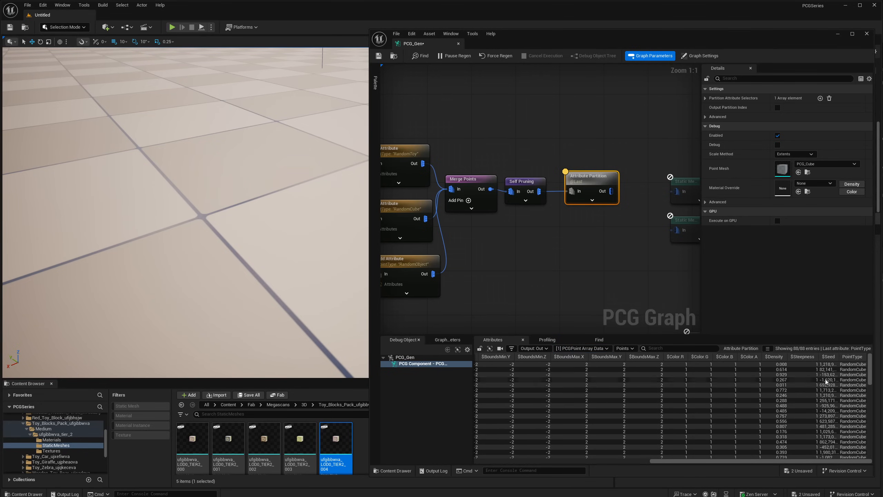
click(581, 348)
click(579, 370)
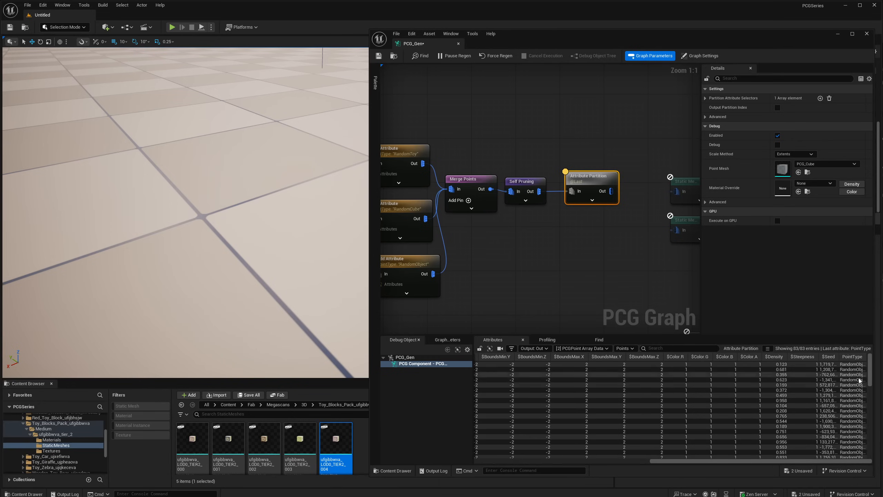
- Set Attribute Partition's first Partition Attribute Selector to $Index
right_drag(517, 240, 589, 238)
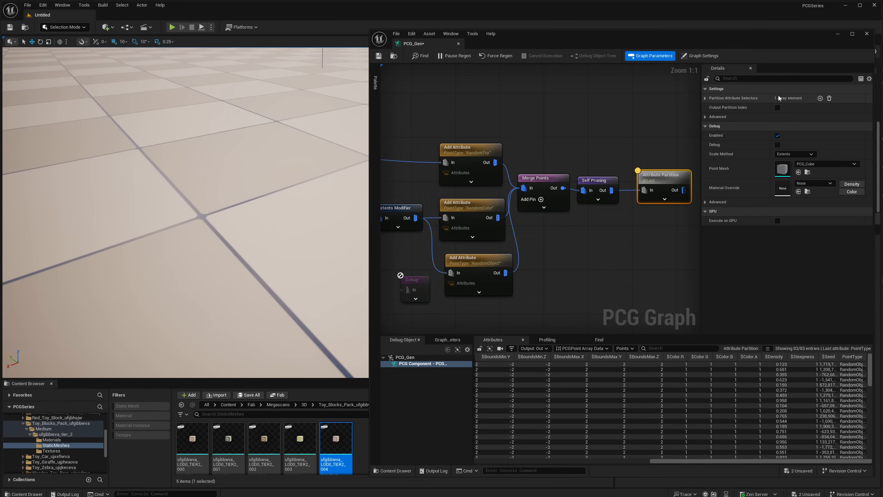
click(706, 98)
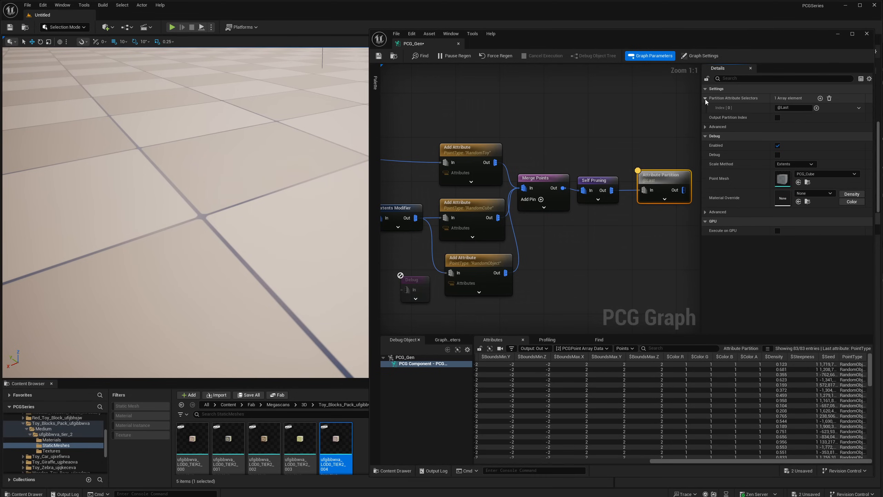
click(782, 108)
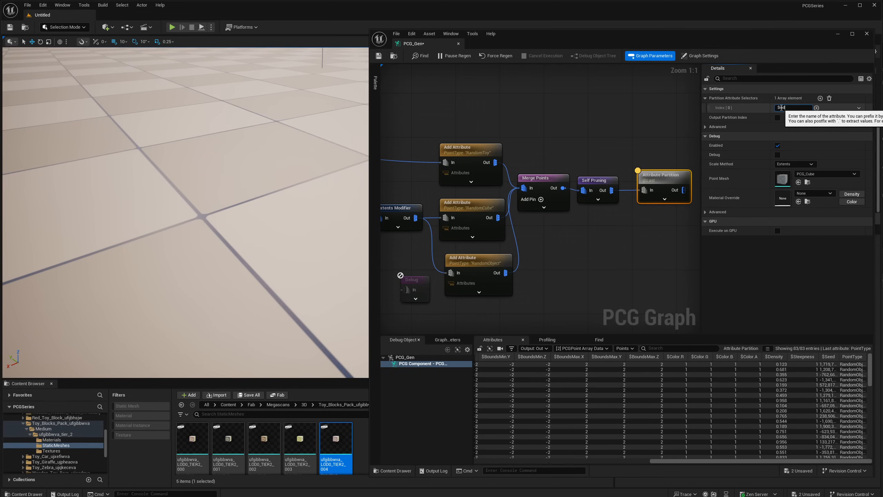
text($Index)
key(Return)
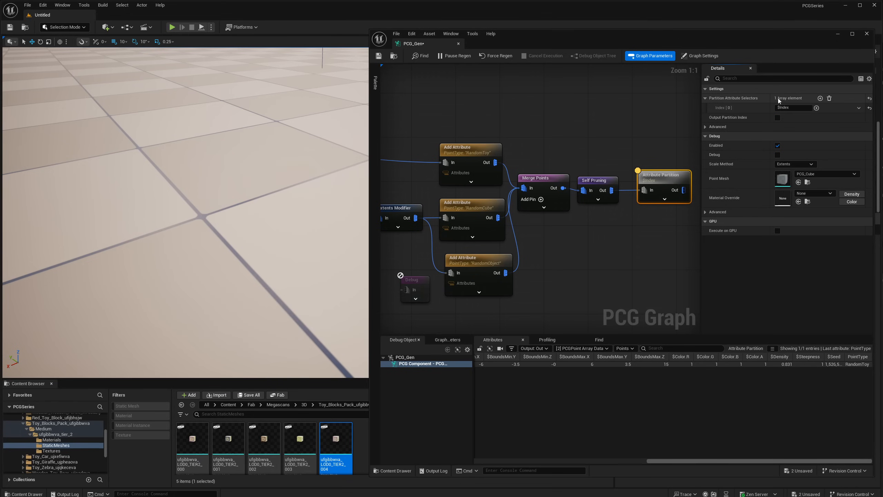
- Browse the full list of data sets produced by the $Index partition and display data set [0]
click(582, 350)
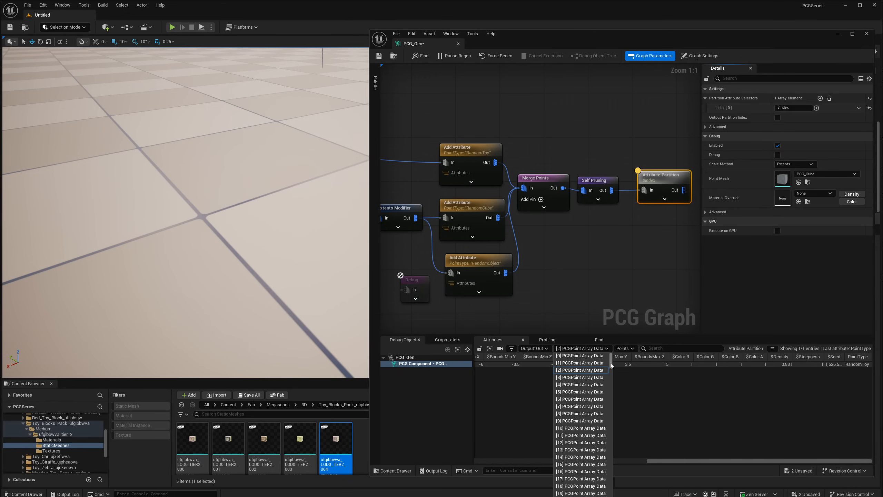
drag(613, 364, 613, 496)
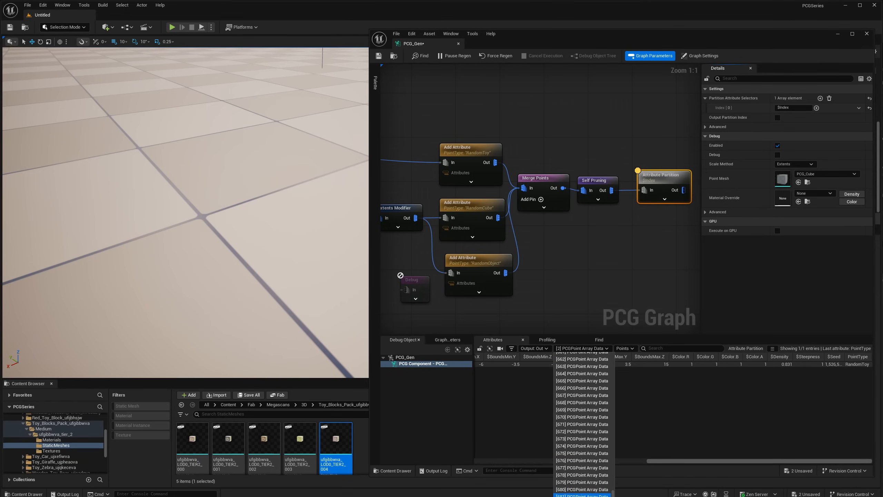
drag(613, 493, 612, 358)
click(579, 356)
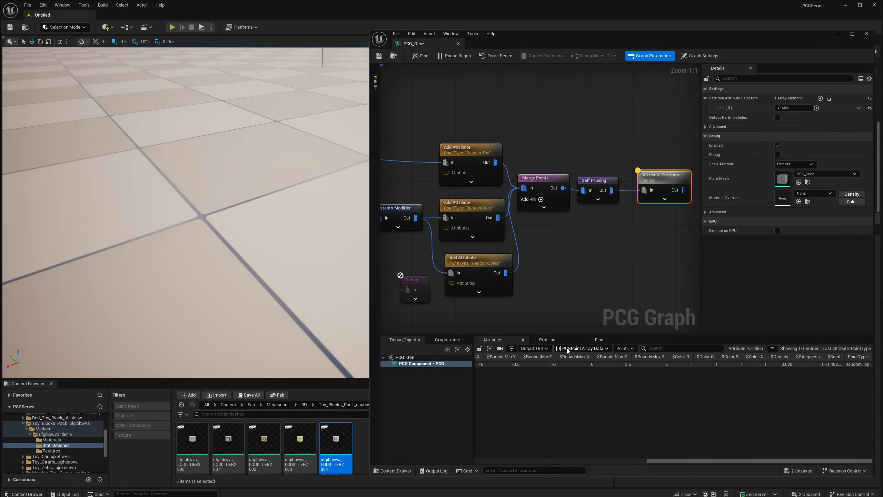
- Check the point entries in the individual $Index partition data sets [1], [3], [5] and [4]
click(567, 349)
click(572, 363)
click(575, 349)
click(574, 372)
click(582, 348)
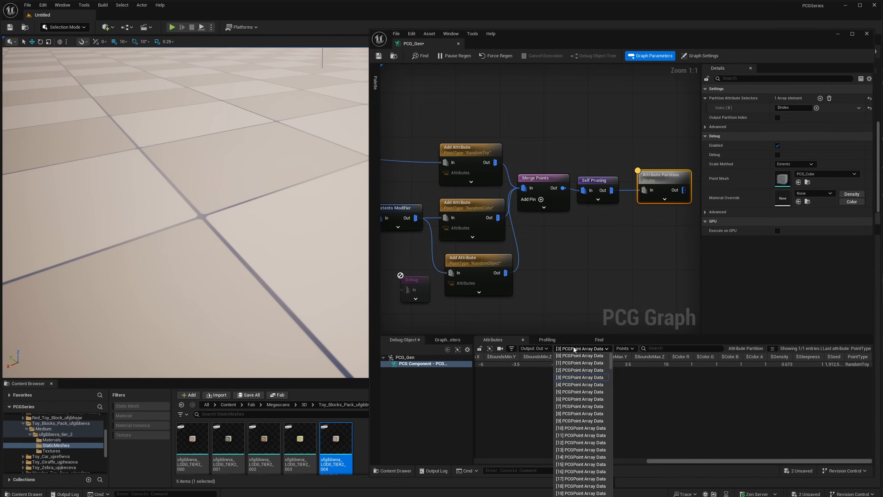
click(574, 392)
click(582, 348)
click(574, 387)
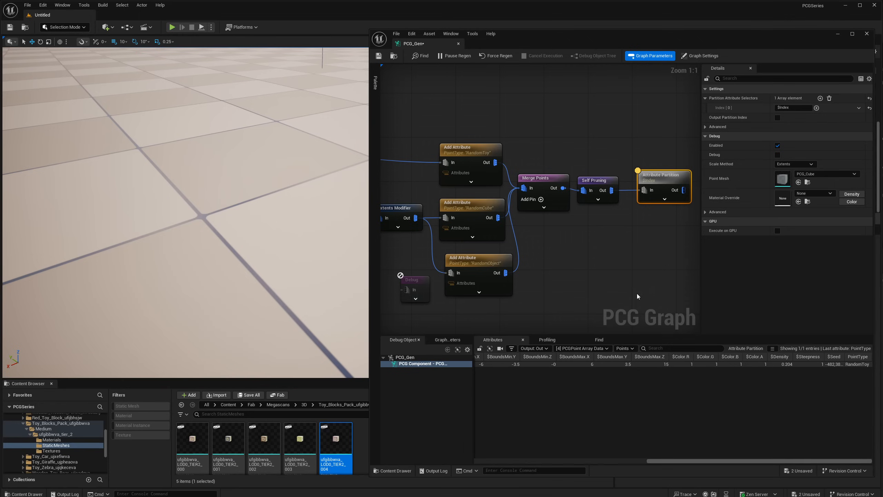
- Set Attribute Partition's first Partition Attribute Selector to $BoundsMax
click(787, 107)
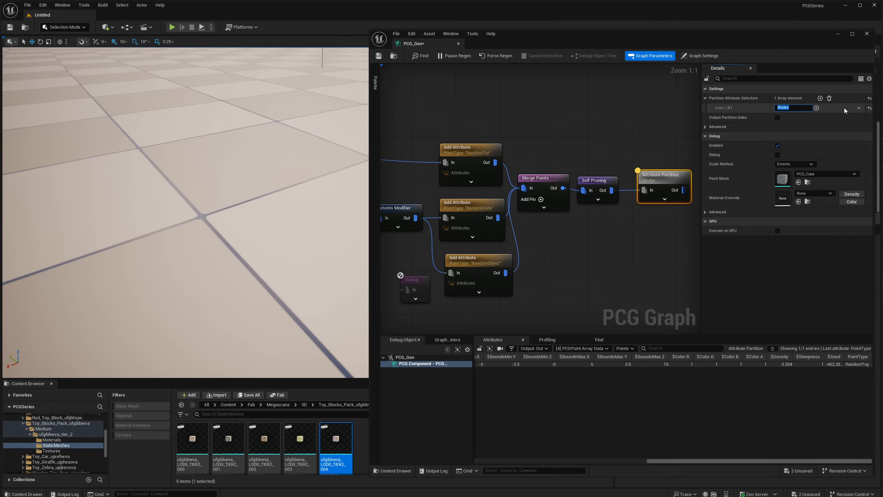
text($bounds)
key(BackSpace)
key(BackSpace)
key(BackSpace)
key(BackSpace)
key(BackSpace)
key(BackSpace)
text(BoundsMax)
key(Return)
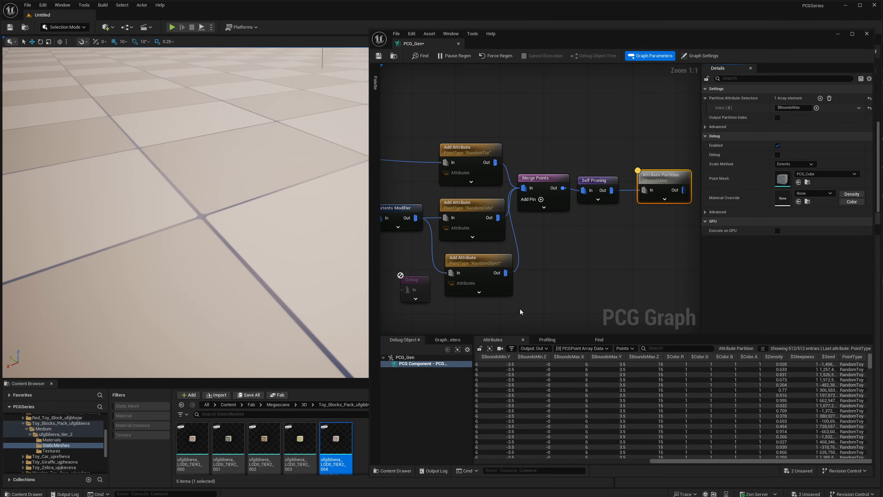
- Compare the point entries in the $BoundsMax partition's data sets [1] and [0]
click(582, 348)
click(574, 362)
click(572, 349)
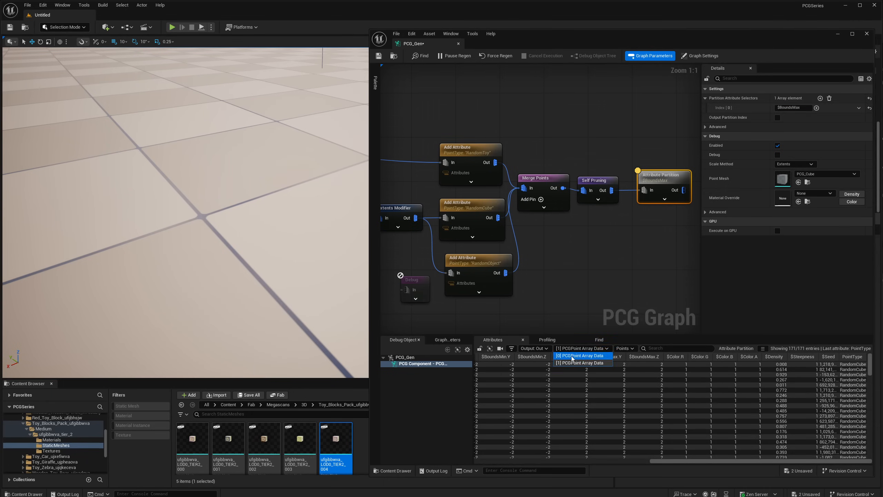
click(574, 357)
- Check the settings of the upstream Bounds Modifier and Extents Modifier nodes that define the points' bounds
right_drag(531, 262, 616, 273)
right_drag(477, 168, 560, 172)
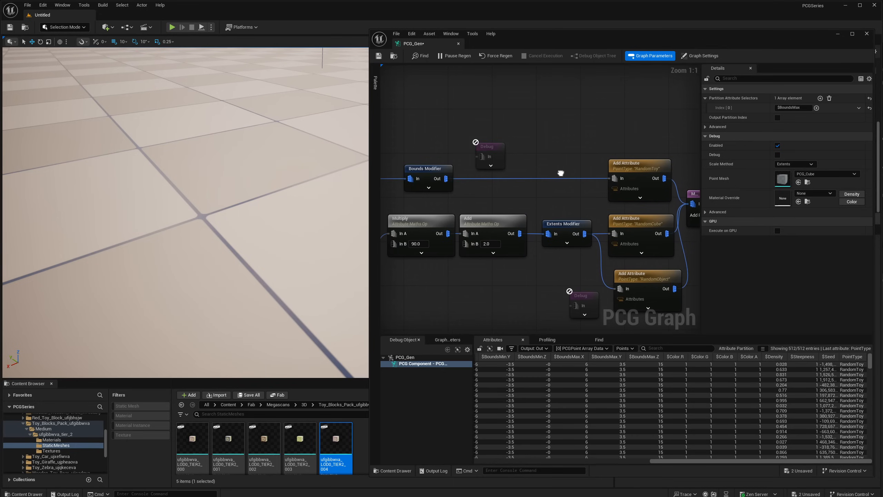
click(425, 170)
click(566, 233)
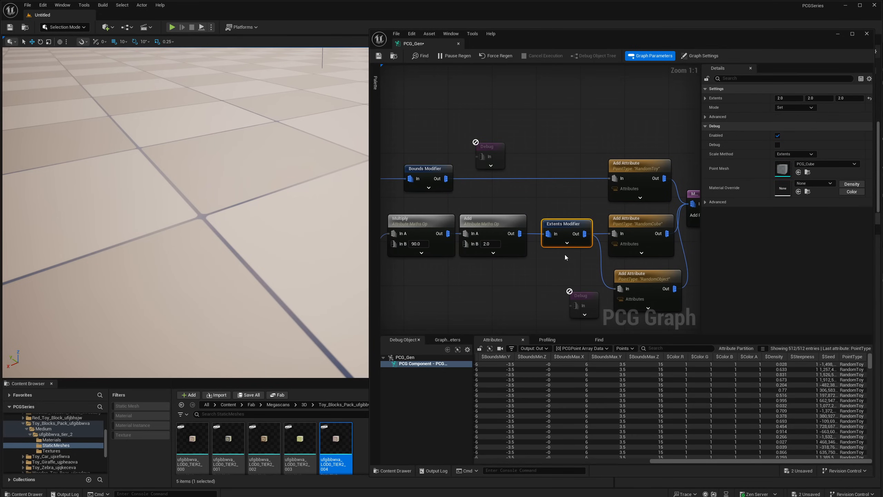
- Add a second Partition Attribute Selector to the Attribute Partition node and set it to PointType
right_drag(615, 213, 492, 206)
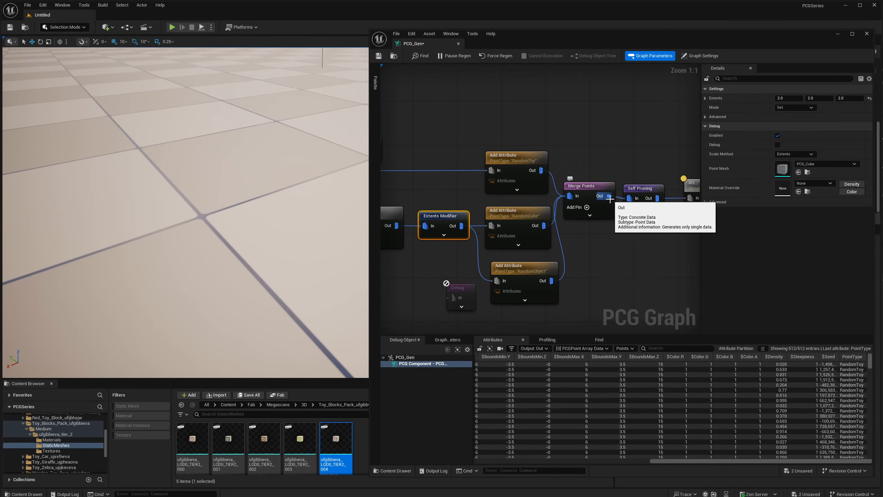
right_drag(661, 185, 585, 184)
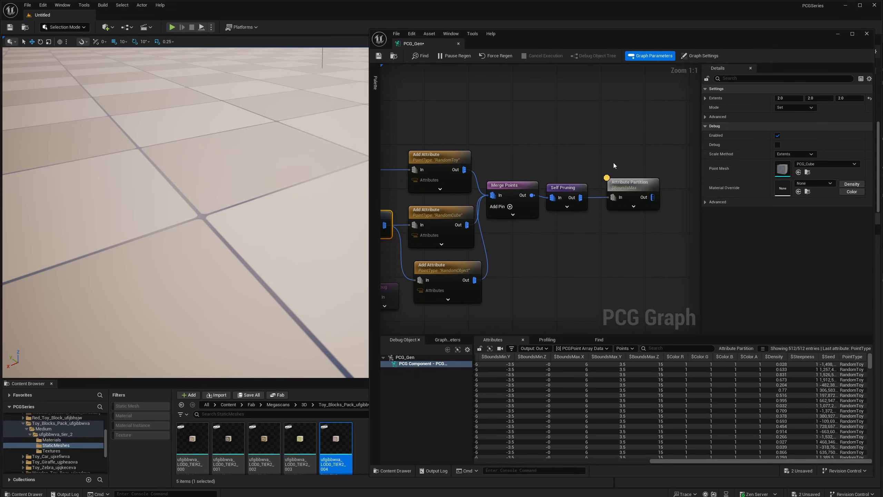
click(622, 191)
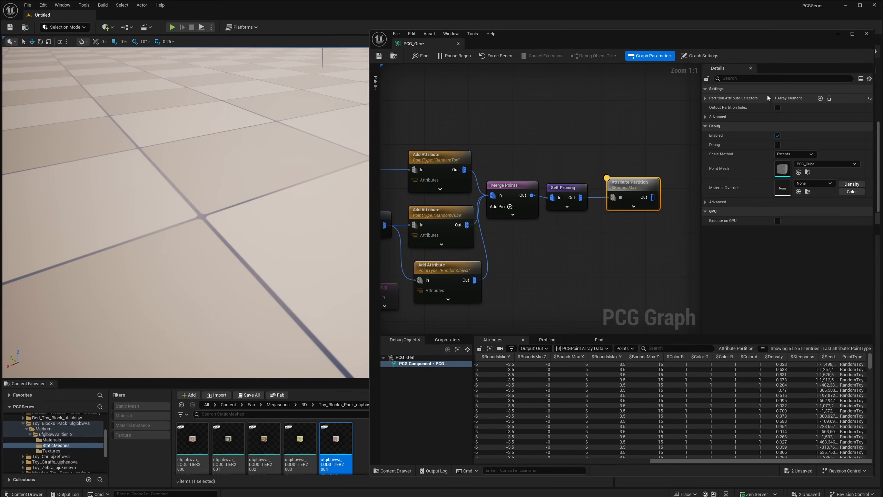
click(706, 99)
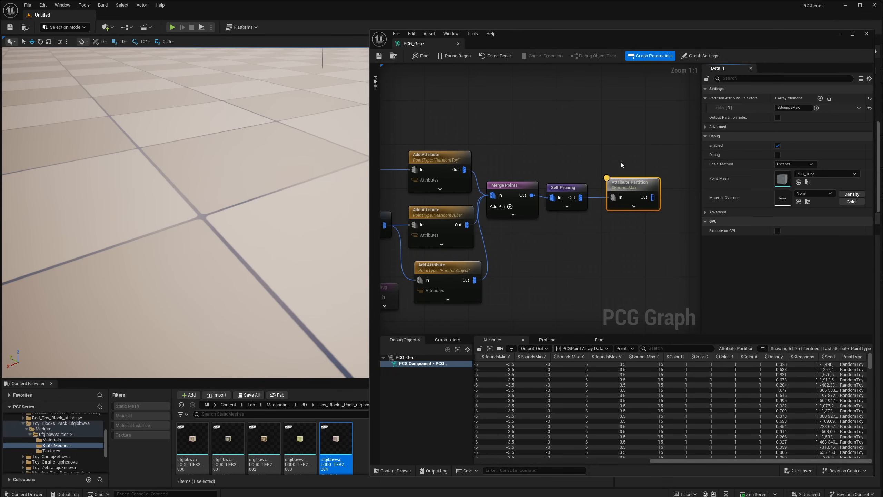
right_drag(640, 173, 579, 170)
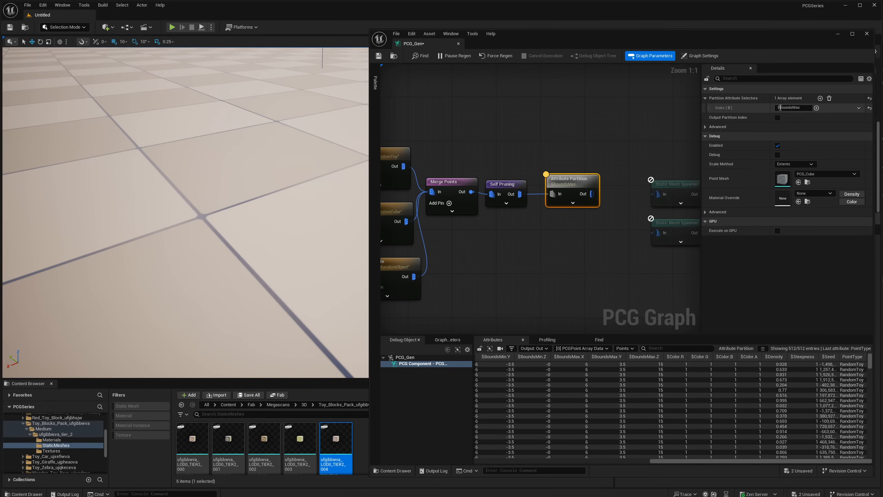
click(821, 99)
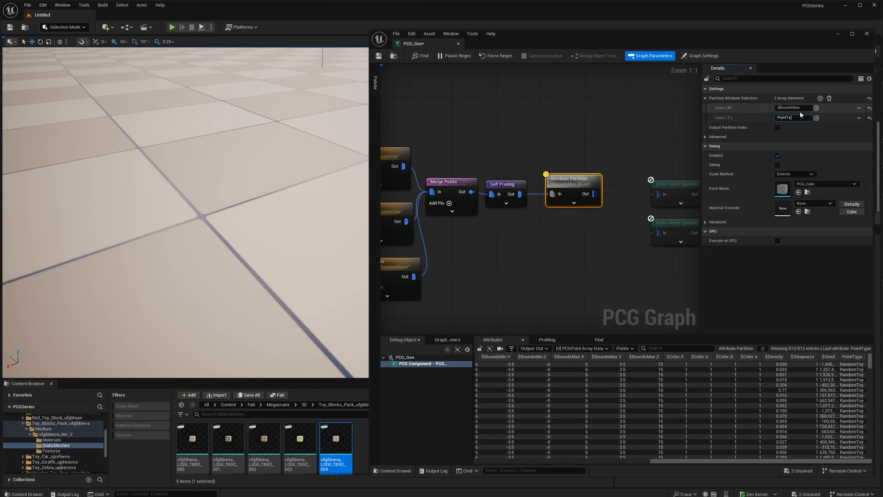
text(pe)
key(Return)
- Check data sets [1] and [0] of the combined $BoundsMax and PointType partition, including the bounds columns of set [0]
click(584, 348)
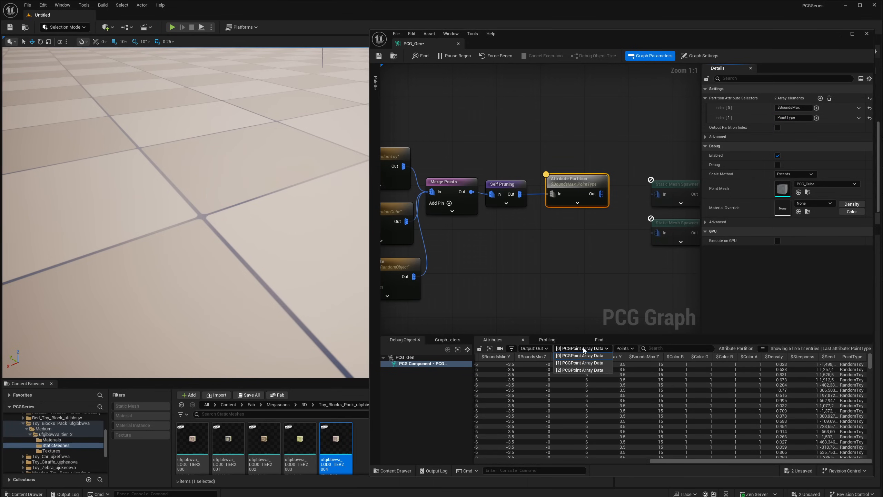
click(580, 362)
click(580, 349)
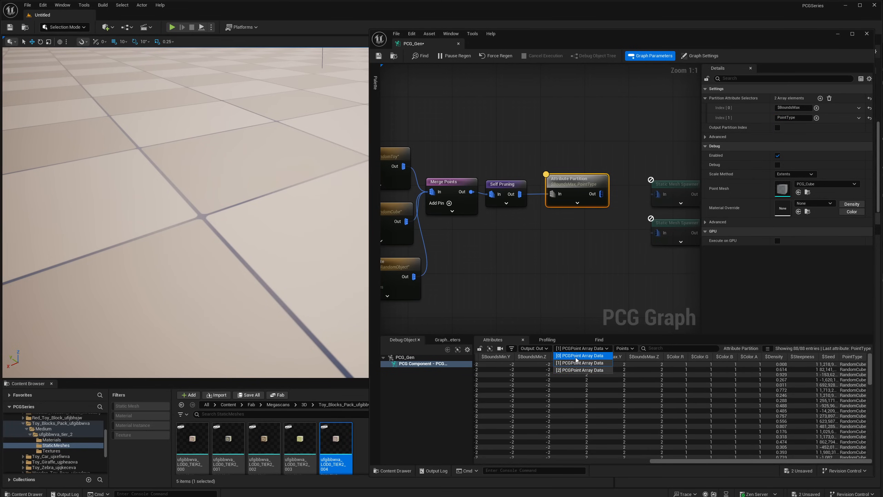
click(576, 356)
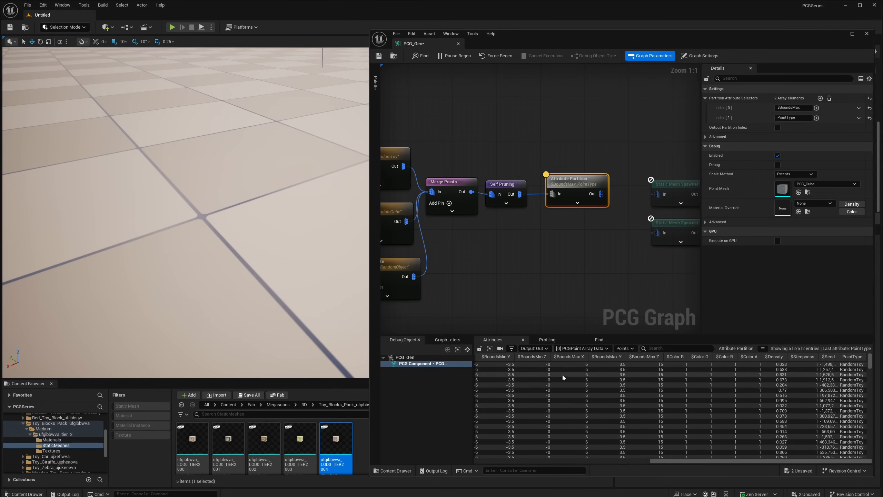
scroll(682, 463, left, 3)
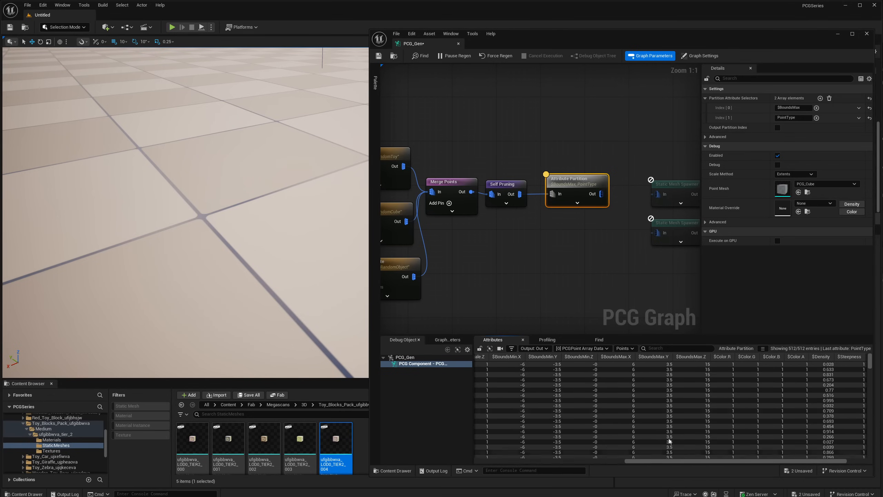
scroll(688, 452, right, 2)
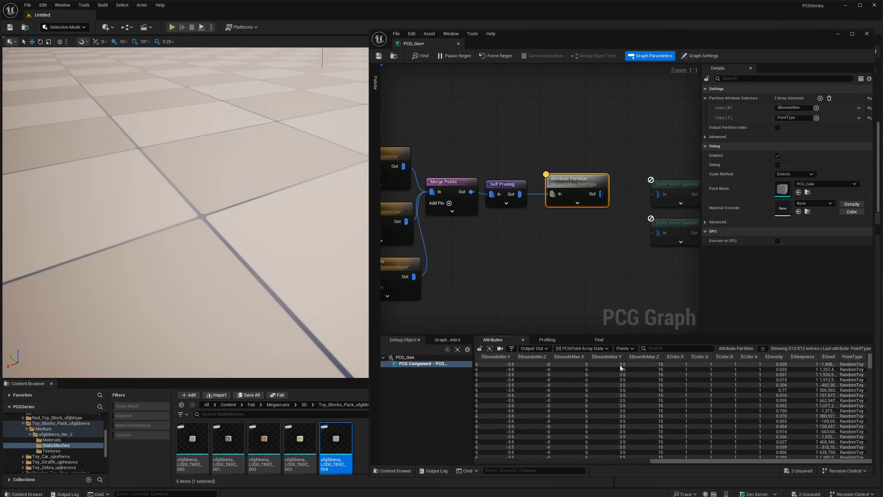
- Compare the bounds and PointType values between data sets [1] and [2] of the combined partition
click(582, 348)
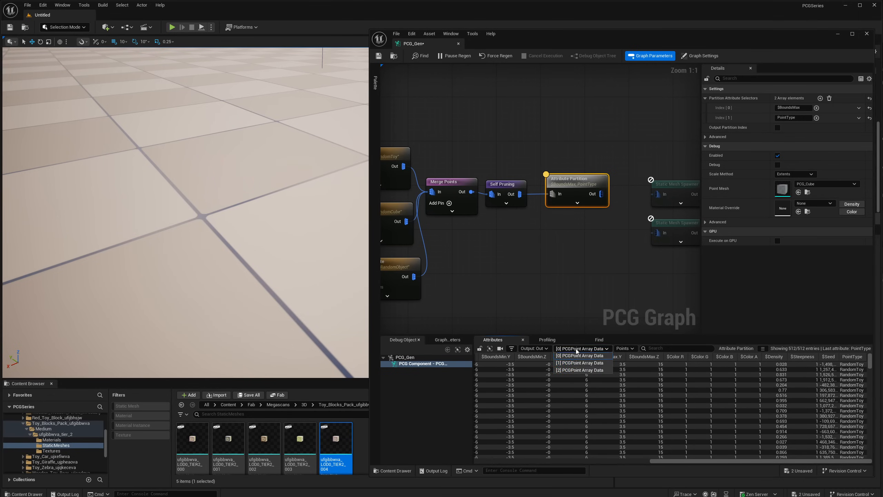
click(587, 364)
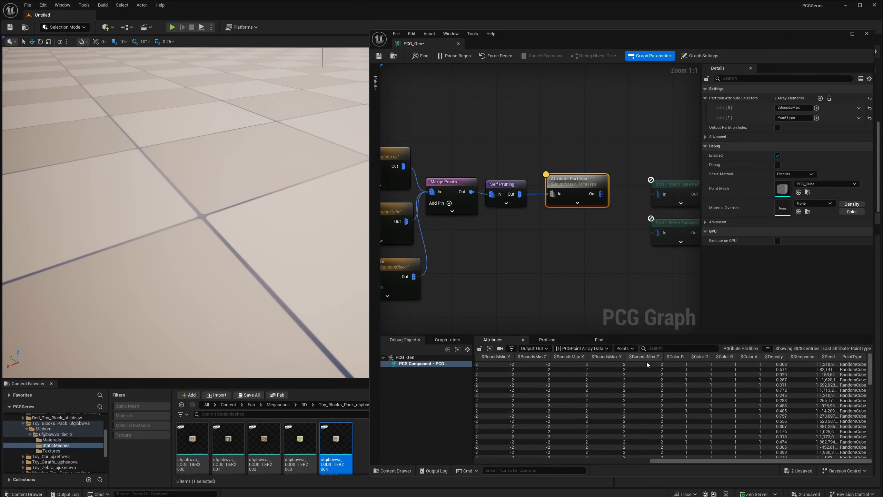
click(582, 349)
click(581, 368)
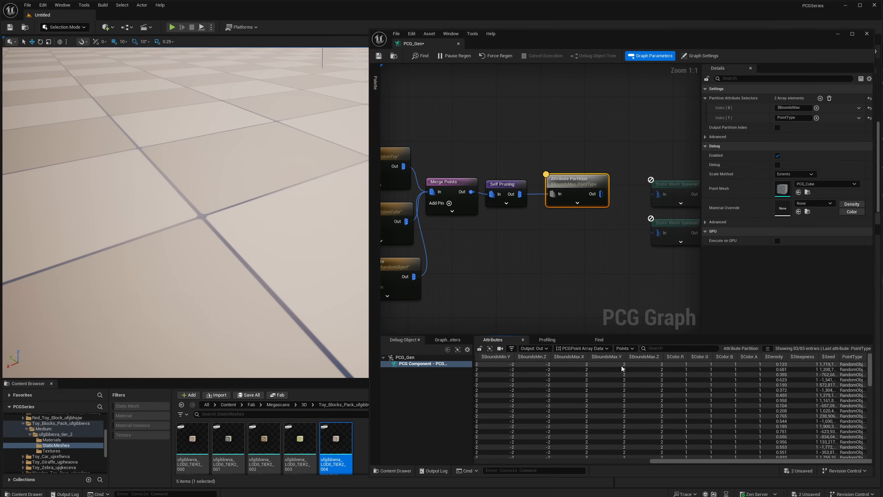
click(582, 348)
click(592, 365)
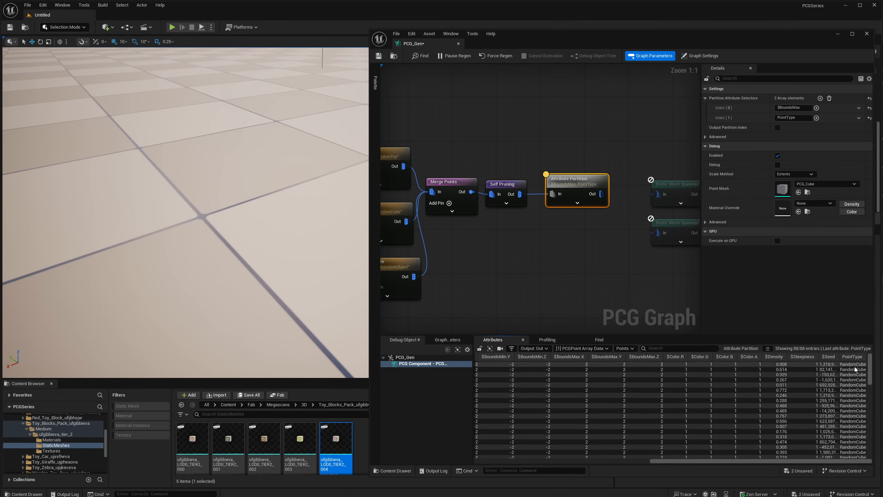
click(581, 348)
click(575, 370)
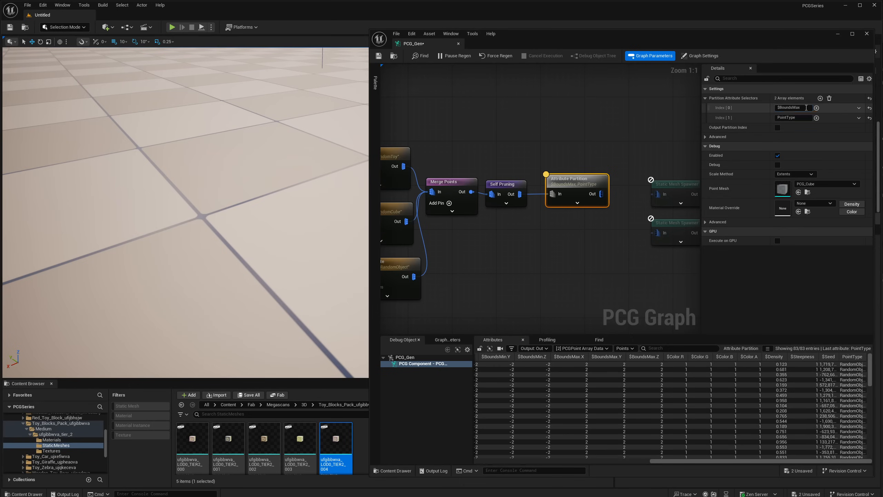
- Delete the Attribute Partition node connected to Self Pruning
drag(806, 108, 752, 119)
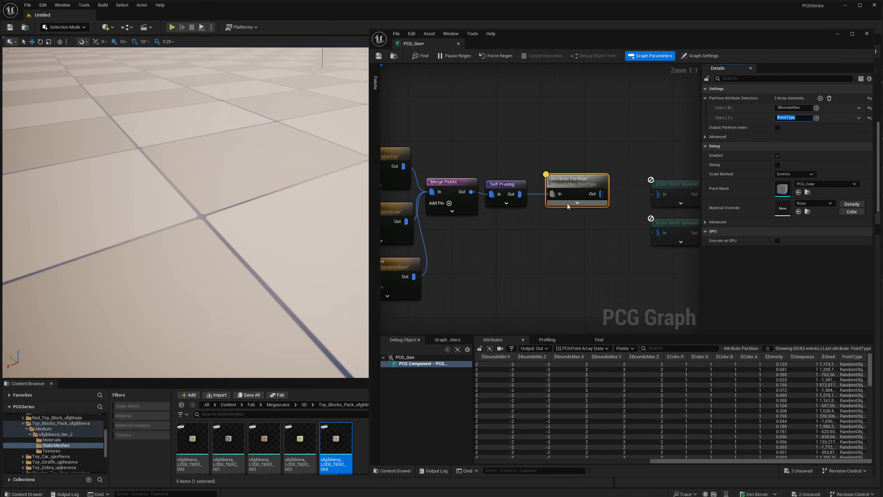
click(576, 182)
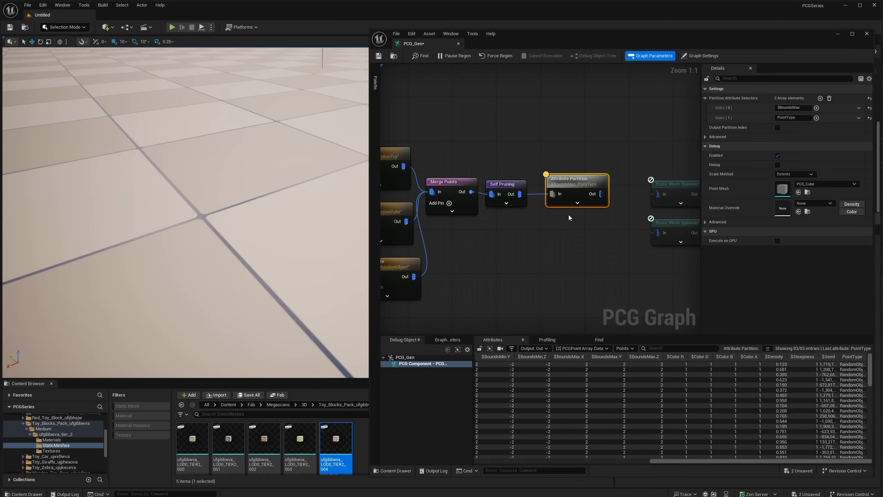
key(Delete)
- Find the disabled Attribute Reduce node among the unused reference nodes and display its settings
right_drag(644, 250, 527, 205)
right_drag(650, 270, 632, 225)
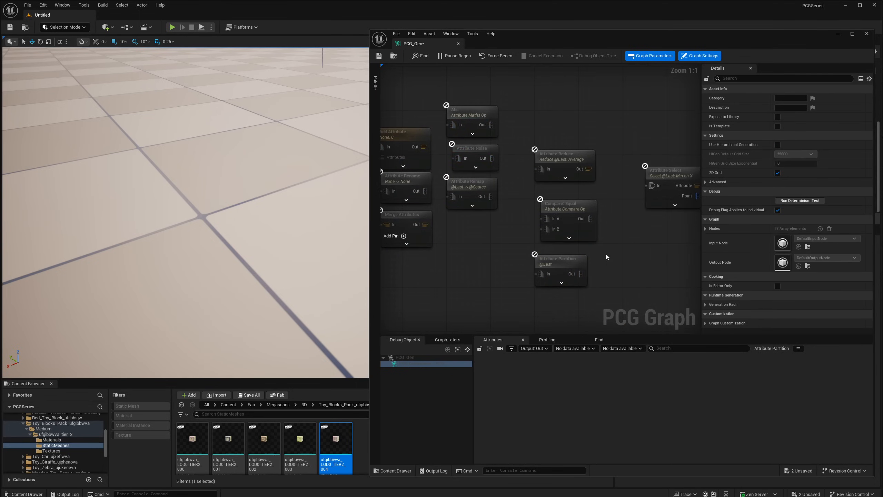
click(583, 266)
right_drag(599, 155, 616, 166)
click(586, 174)
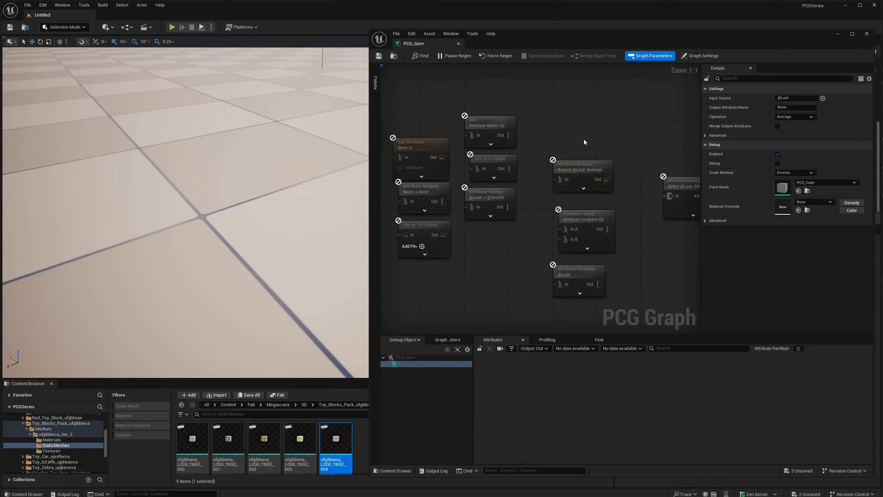
- Add an Attribute Reduce node with the Average operation, fed from Self Pruning's output, and align it beside that node
right_drag(475, 137, 648, 216)
right_drag(452, 149, 584, 210)
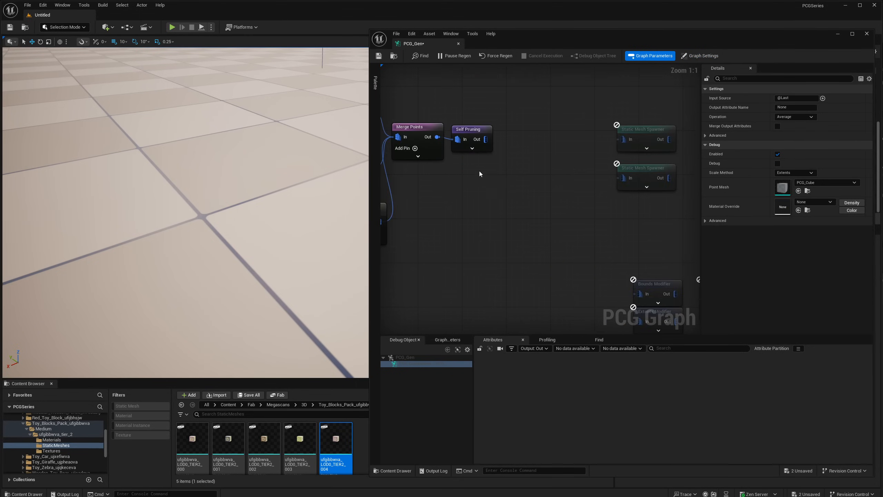
right_drag(479, 171, 536, 191)
drag(543, 157, 567, 199)
text(attribu)
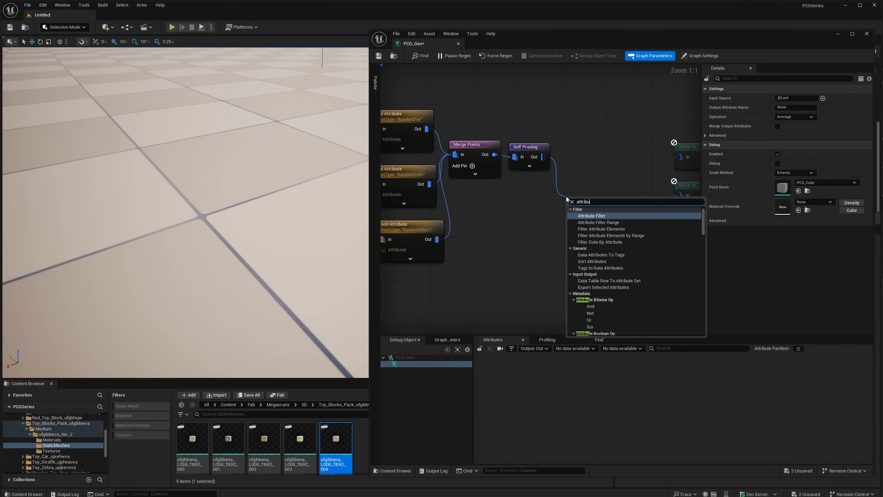
text(te red)
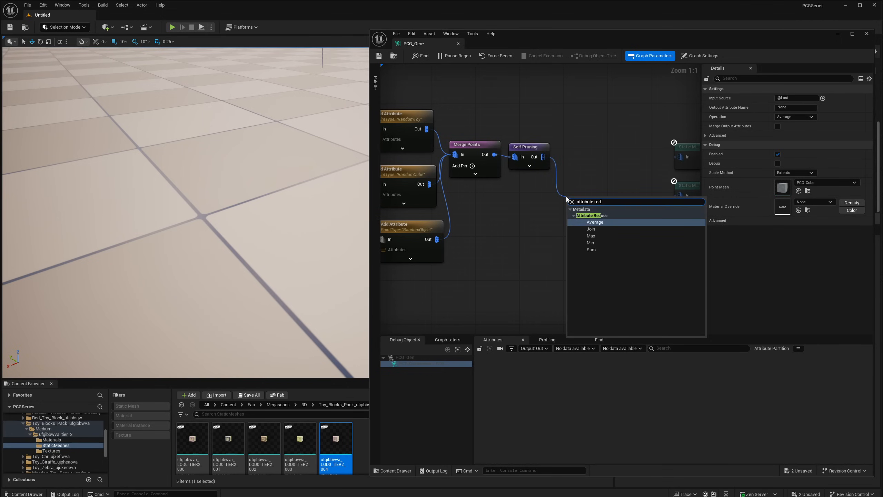
key(Return)
drag(596, 206, 595, 181)
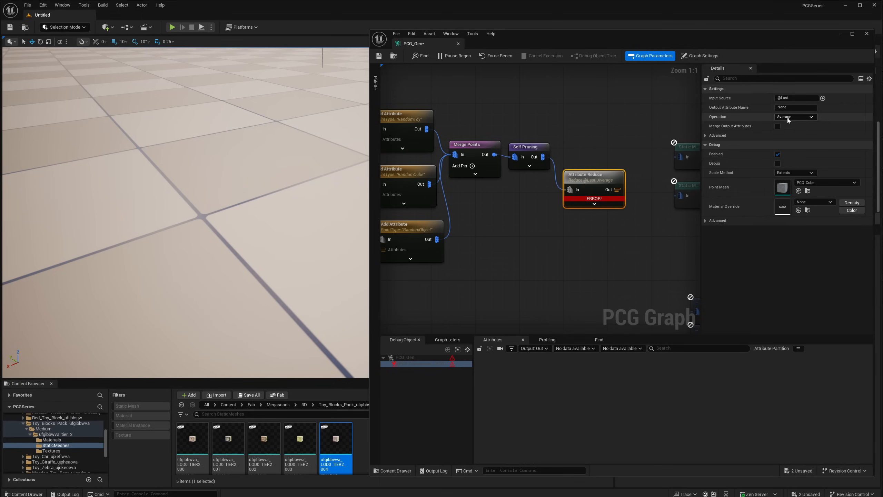
- Set Attribute Reduce's Input Source to $Position.X and inspect the node's output attributes
click(791, 98)
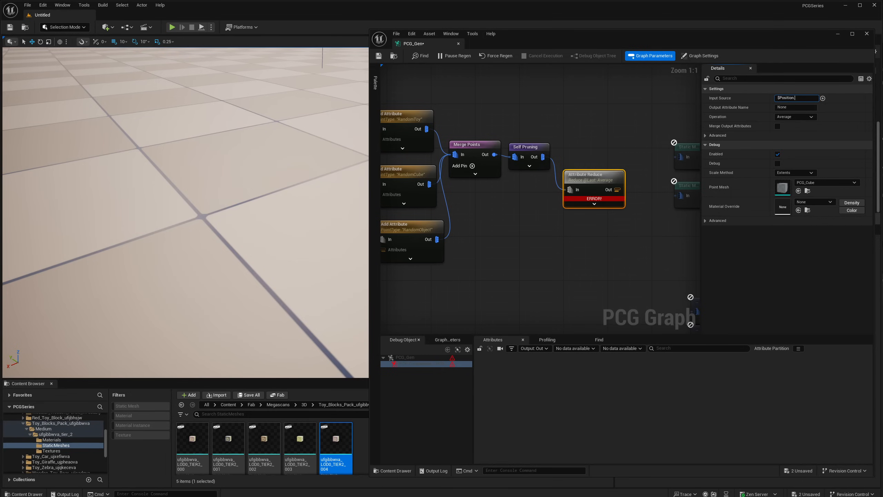
key(Return)
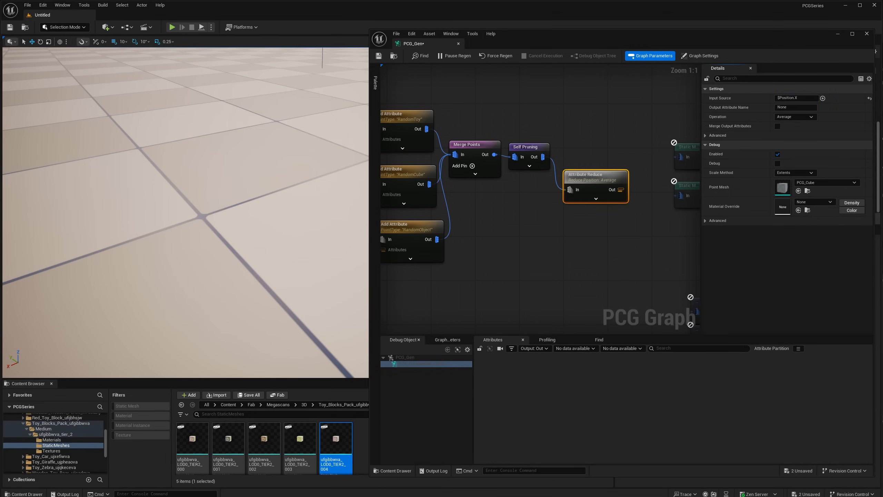
key(a)
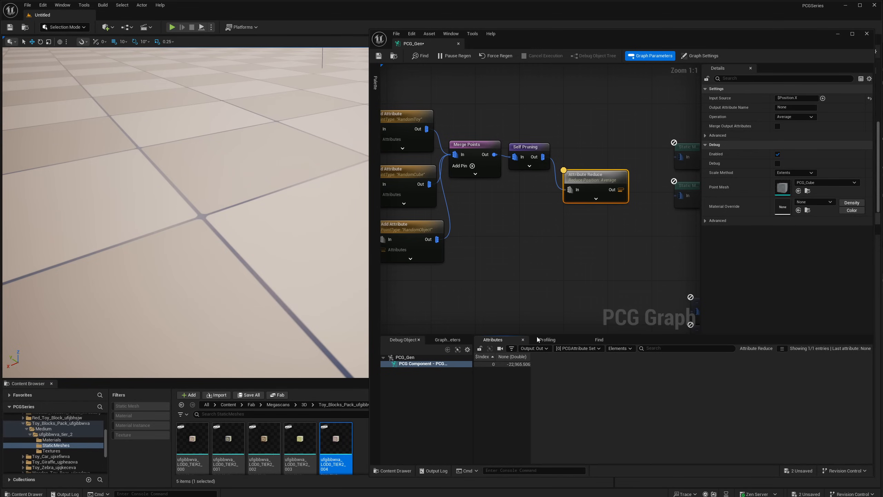
- Move Attribute Reduce below Self Pruning, then duplicate it directly underneath and connect the copy to Self Pruning's output
drag(585, 189, 585, 205)
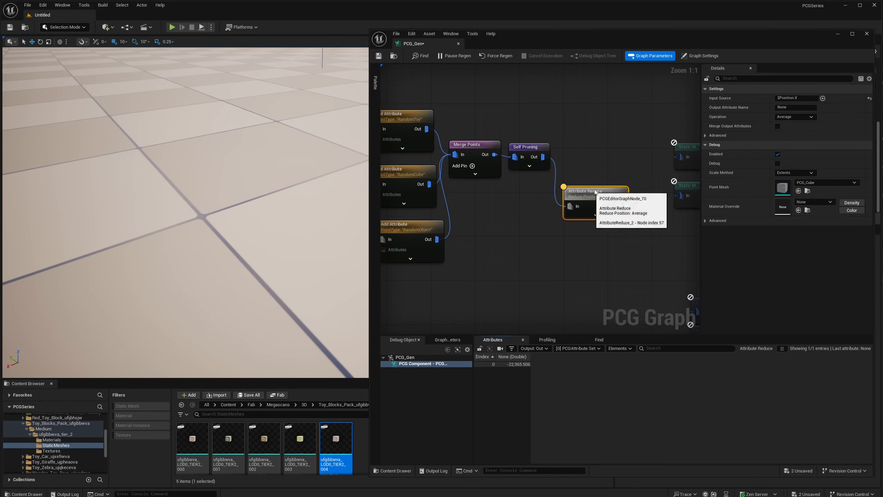
right_drag(186, 212, 240, 196)
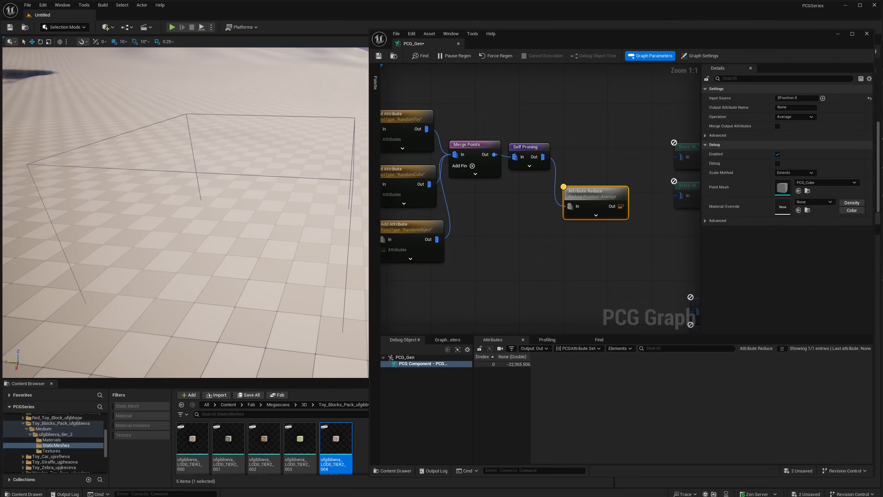
drag(593, 194, 581, 206)
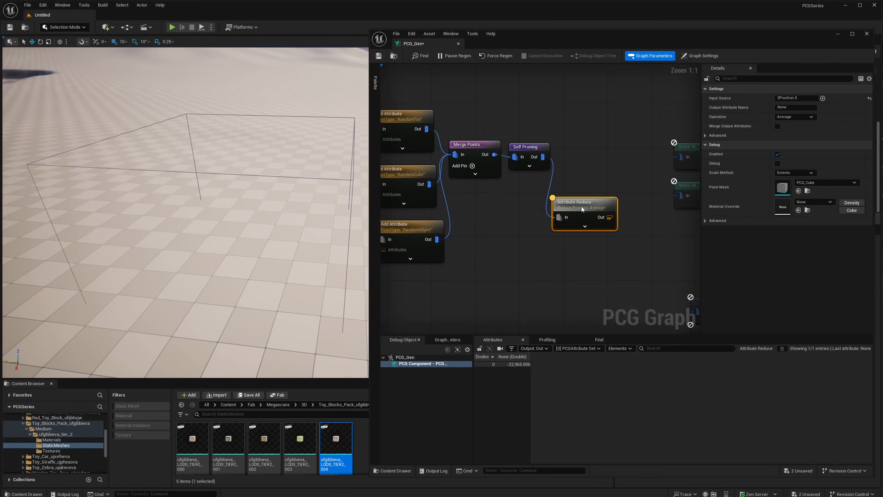
right_drag(604, 172, 546, 175)
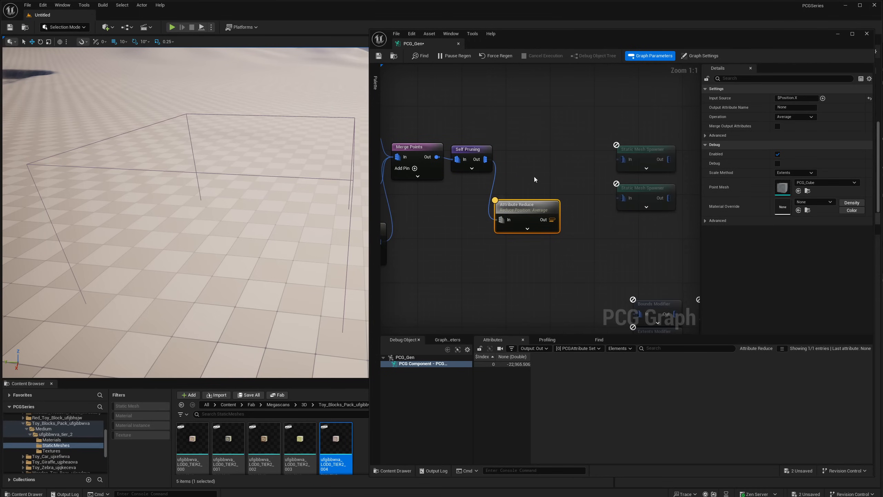
key(ctrl+d)
drag(604, 232, 516, 237)
drag(486, 159, 526, 240)
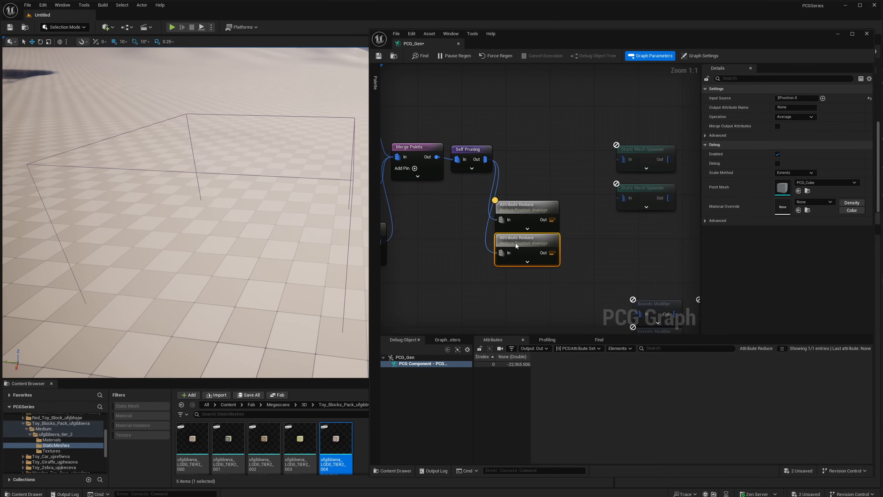
- Set the duplicated Attribute Reduce's Input Source to $Position.Y
click(801, 99)
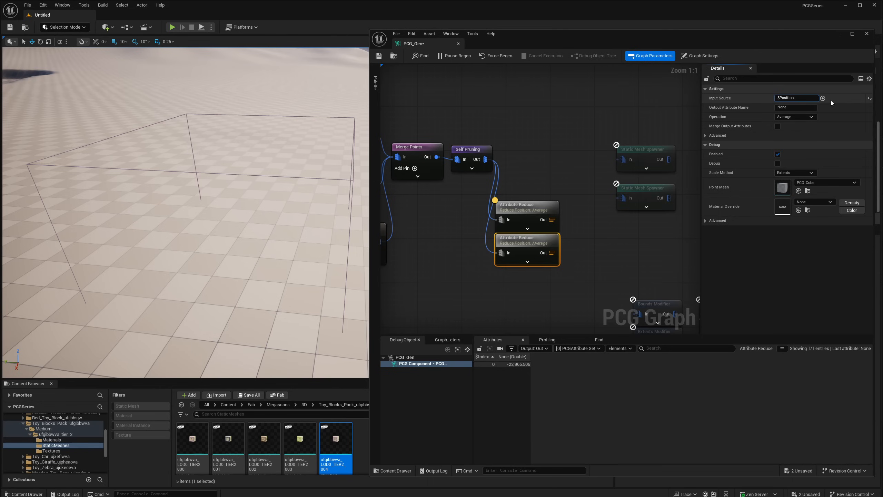
key(Return)
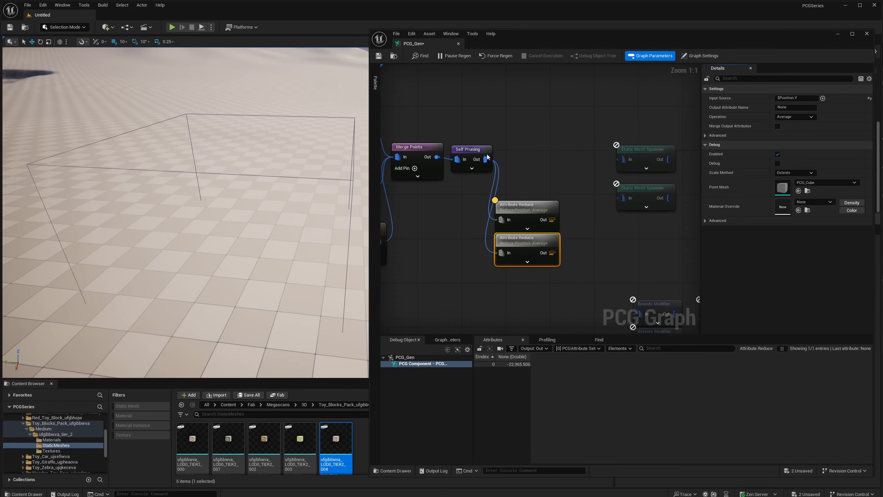
- Add a Create Points node below Merge Points and connect its output to a new Debug node
right_click(451, 207)
text(create at)
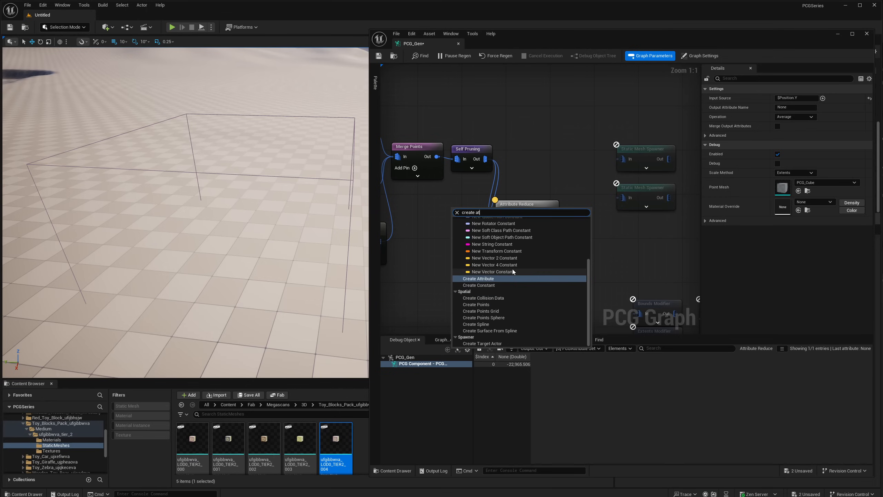
click(487, 304)
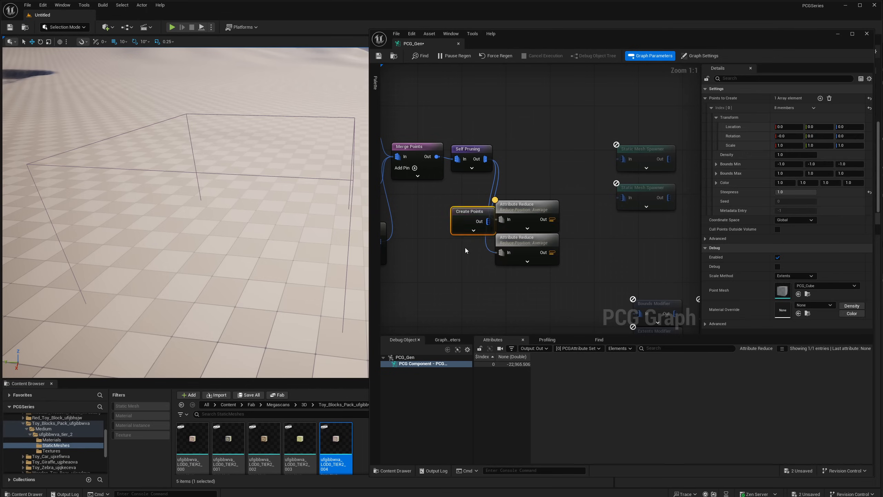
drag(460, 213, 438, 249)
text(deb)
click(465, 270)
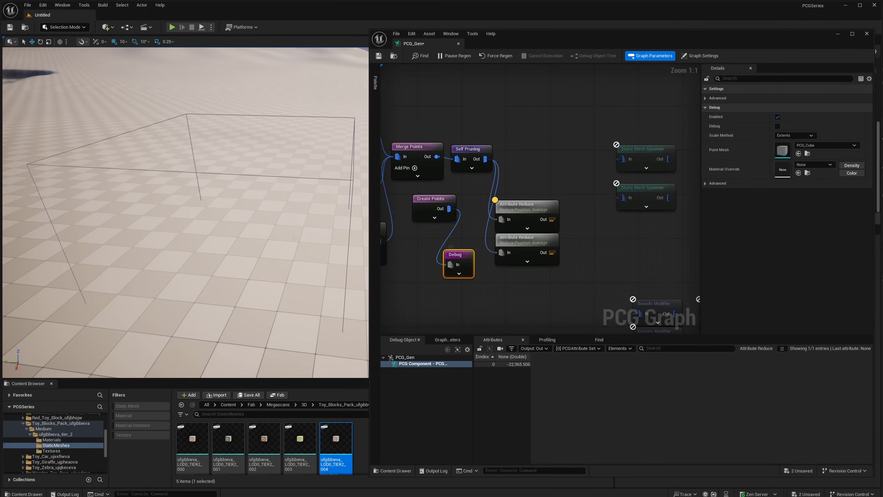
- Set the Create Points node's Coordinate Space to Local Component
click(449, 203)
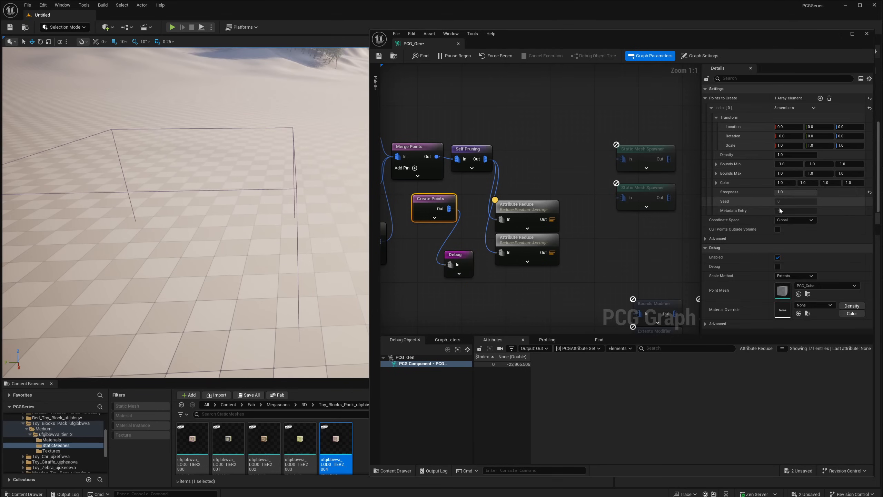
click(795, 220)
click(796, 240)
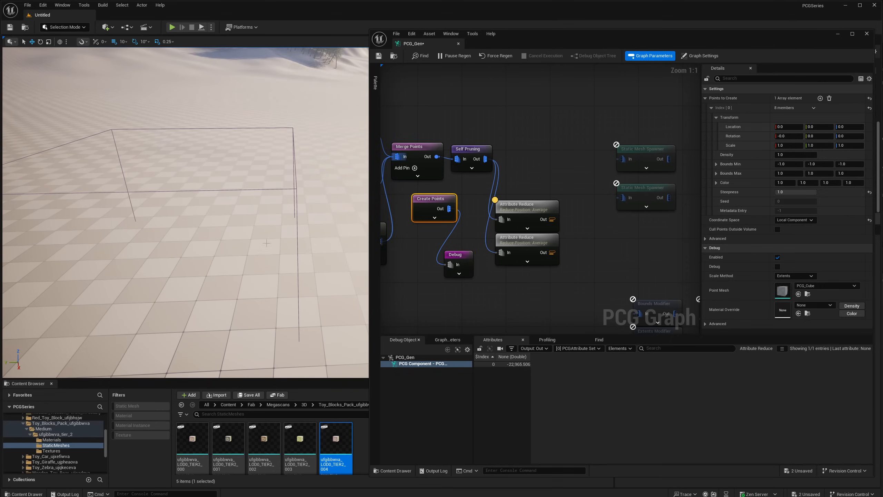
right_drag(310, 217, 322, 207)
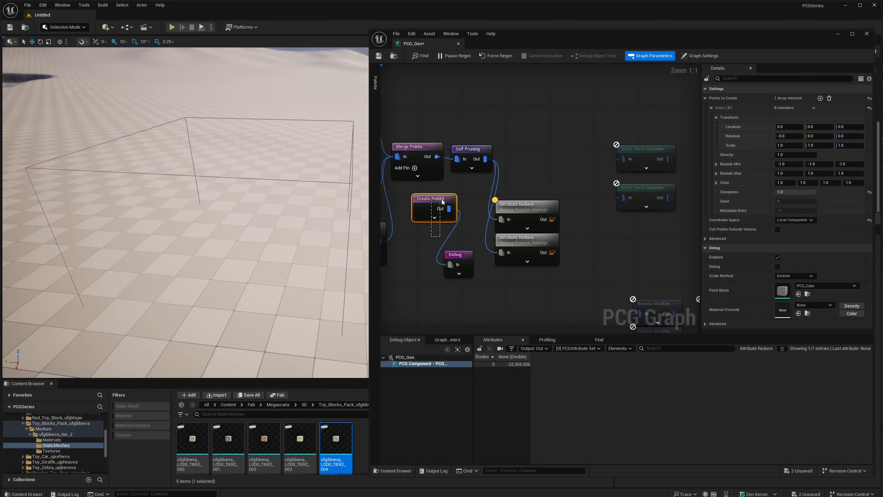
drag(442, 199, 445, 199)
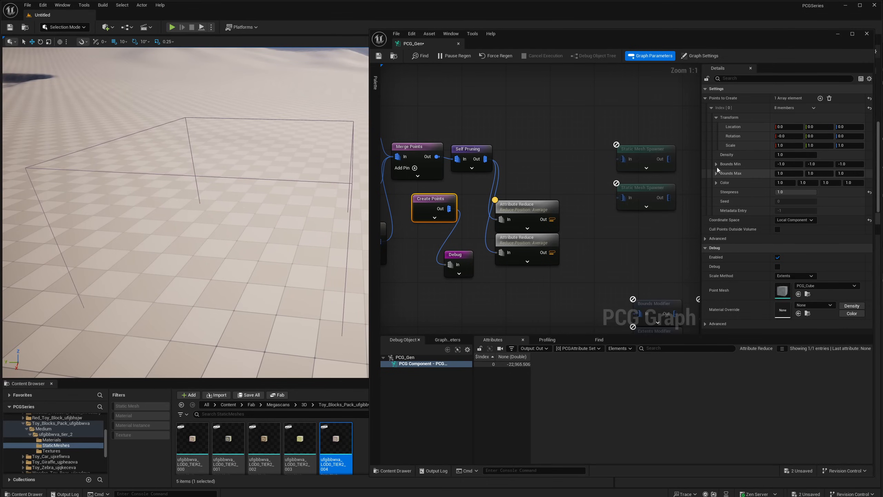
- Set the created point's Bounds Min to -50 and Bounds Max to 50 on all axes, and view its debug cube
click(789, 164)
text(-50)
key(Tab)
text(-50)
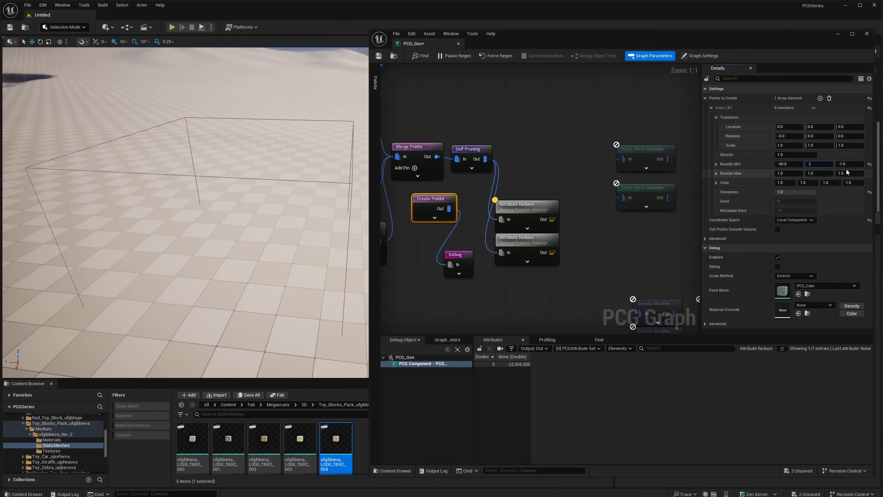
key(Tab)
text(-50)
key(Tab)
text(50)
key(Tab)
text(50)
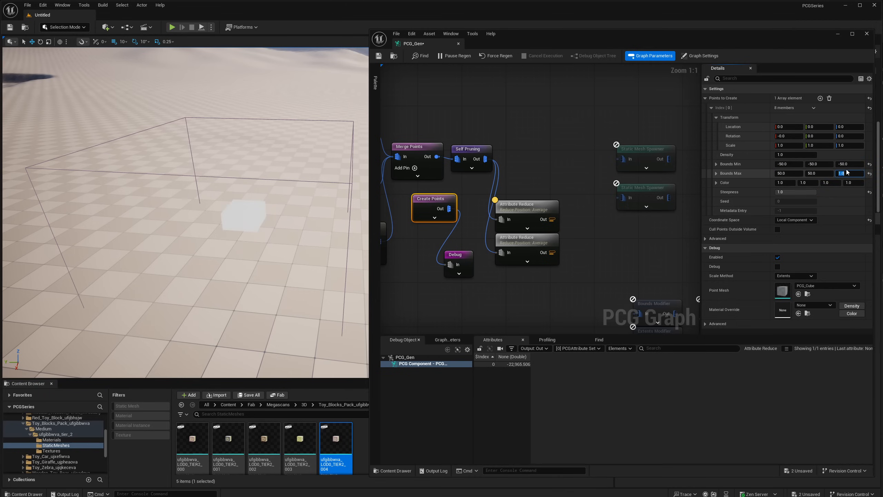
key(Tab)
text(50)
key(Return)
right_drag(277, 273, 240, 290)
right_drag(300, 134, 300, 134)
right_drag(295, 170, 295, 169)
- Duplicate the $Position.Y Attribute Reduce node directly underneath and connect the copy to Self Pruning's output
click(515, 259)
key(ctrl+d)
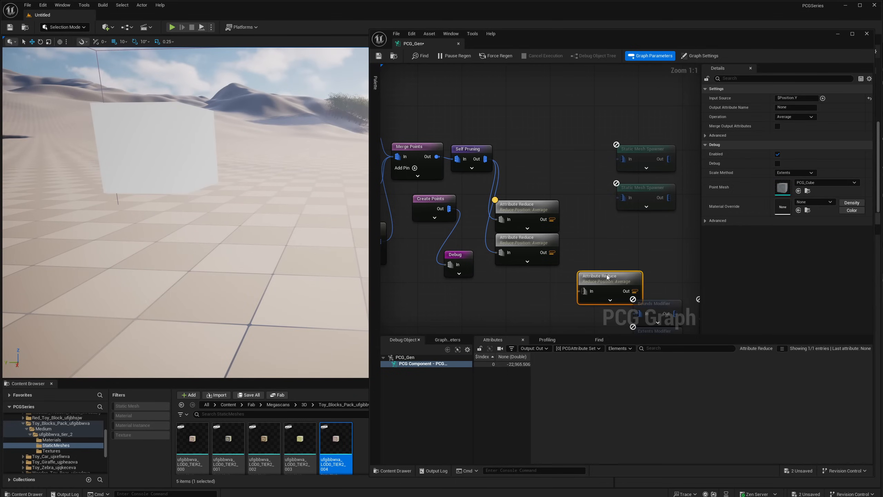
drag(607, 278, 524, 273)
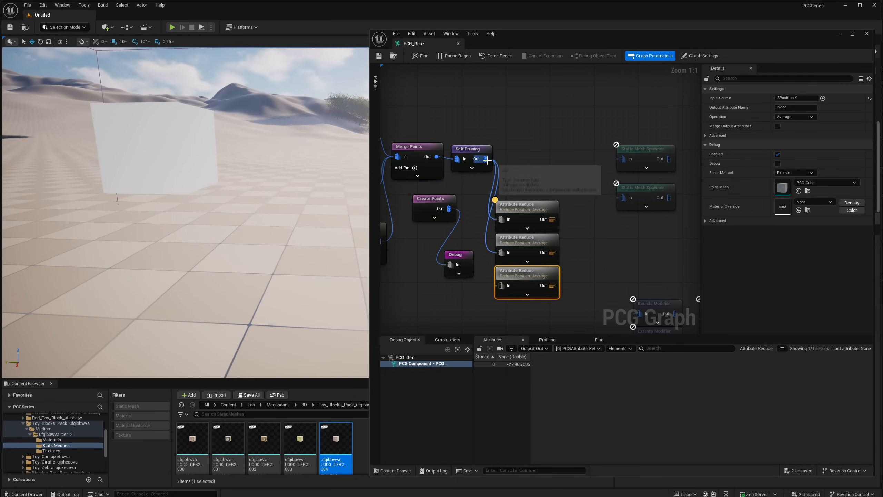
drag(485, 159, 502, 285)
- Set the third Attribute Reduce's Input Source to $Position.Z
drag(528, 177, 525, 216)
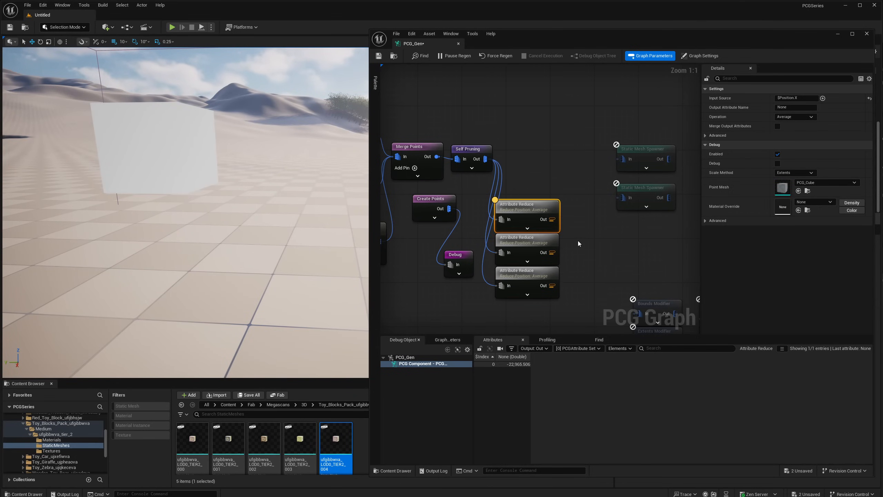
drag(577, 241, 546, 283)
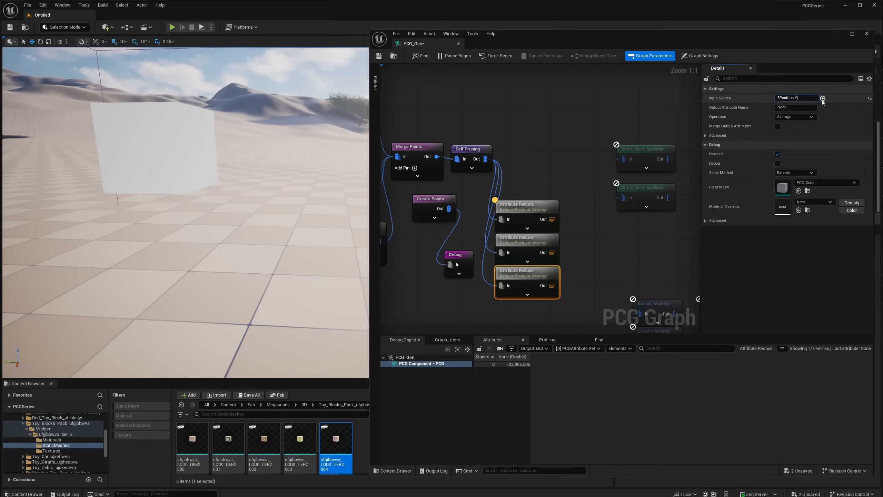
key(Return)
- Inspect the output attributes of the second and third Attribute Reduce nodes
click(518, 205)
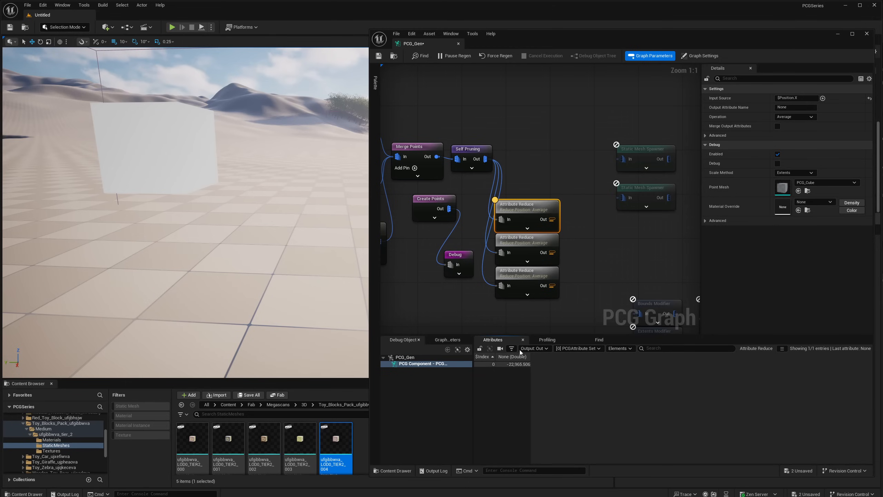
click(537, 252)
key(a)
click(527, 275)
key(a)
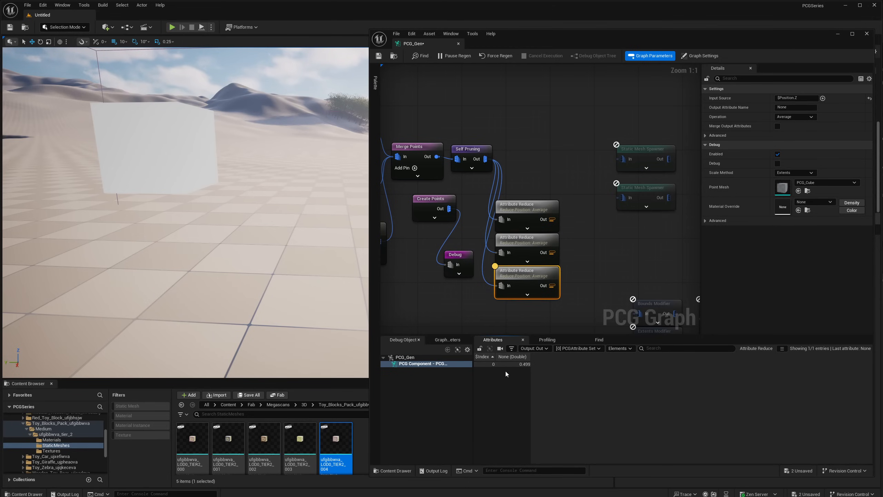
- Add a Make Vector Attribute node fed from the first Attribute Reduce into X, and set its Output Type to Vector
right_drag(566, 254, 576, 251)
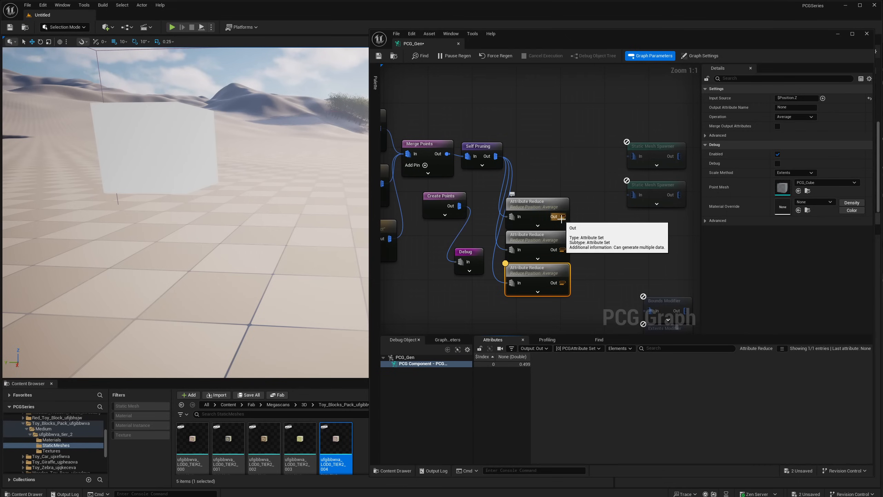
drag(564, 218, 589, 228)
click(589, 219)
text(create)
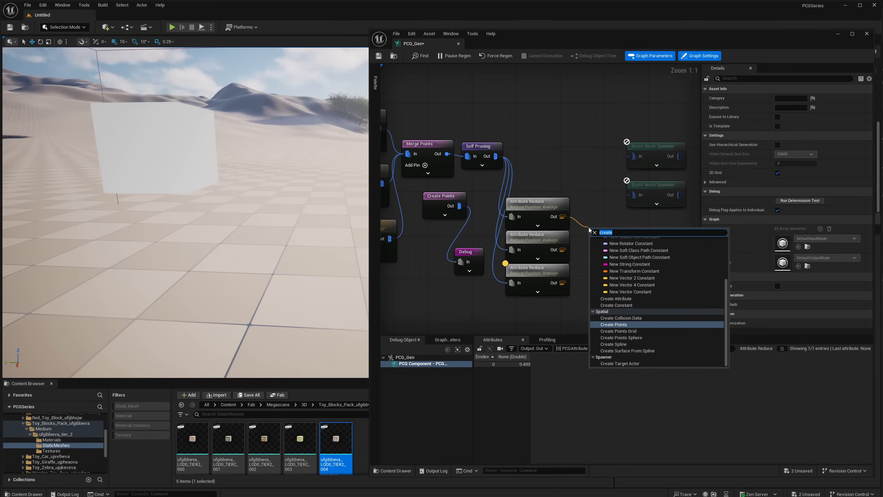
text(make vec)
key(Return)
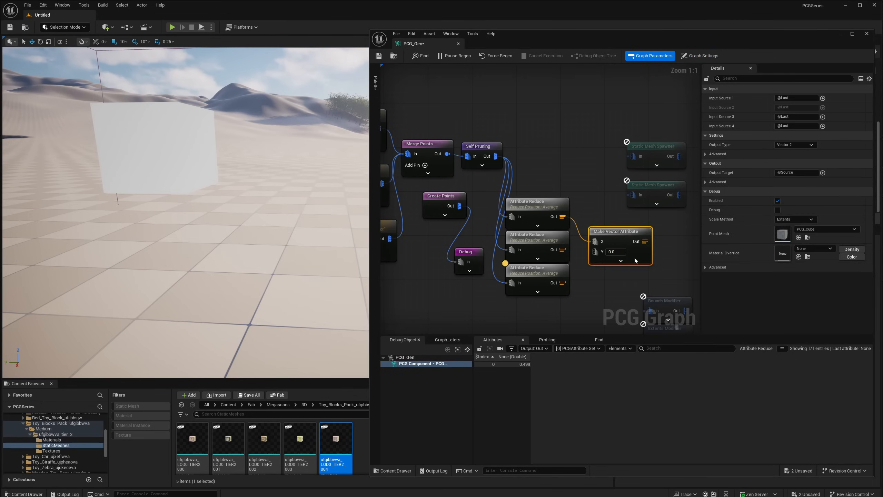
click(621, 260)
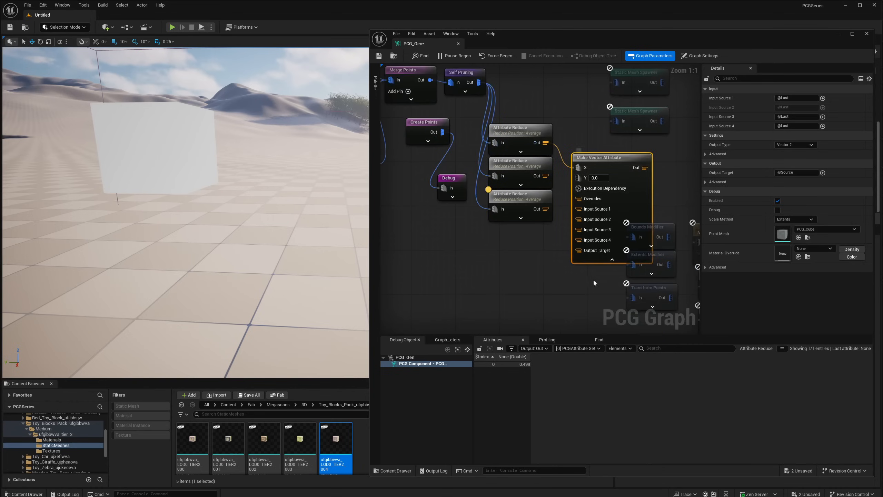
click(611, 259)
click(797, 145)
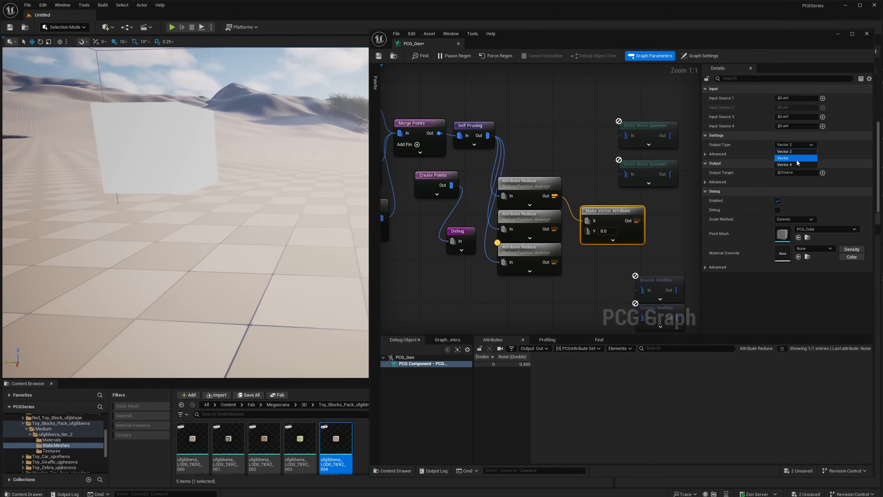
click(796, 160)
- Connect the second and third Attribute Reduce outputs to Make Vector's Y and Z, and move the node closer to them
drag(554, 229, 587, 231)
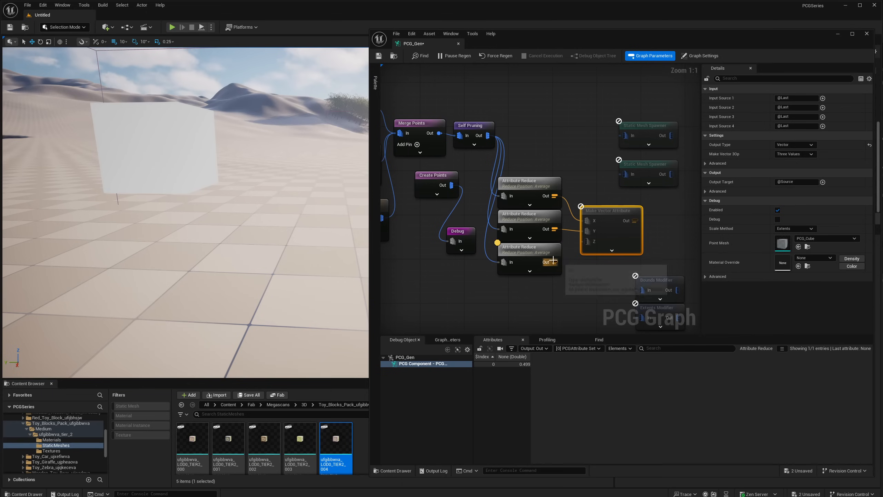
drag(553, 261, 590, 242)
right_drag(598, 178, 575, 185)
drag(589, 220, 580, 216)
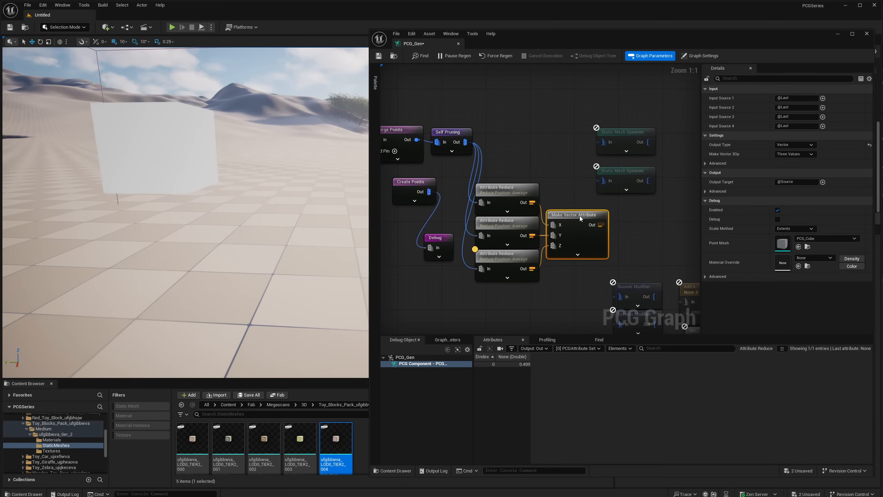
- Move the two disabled Static Mesh Spawner nodes out of the way and place Create Points above the Attribute Reduce nodes
right_drag(580, 140, 595, 144)
drag(622, 126, 643, 178)
drag(642, 174, 670, 147)
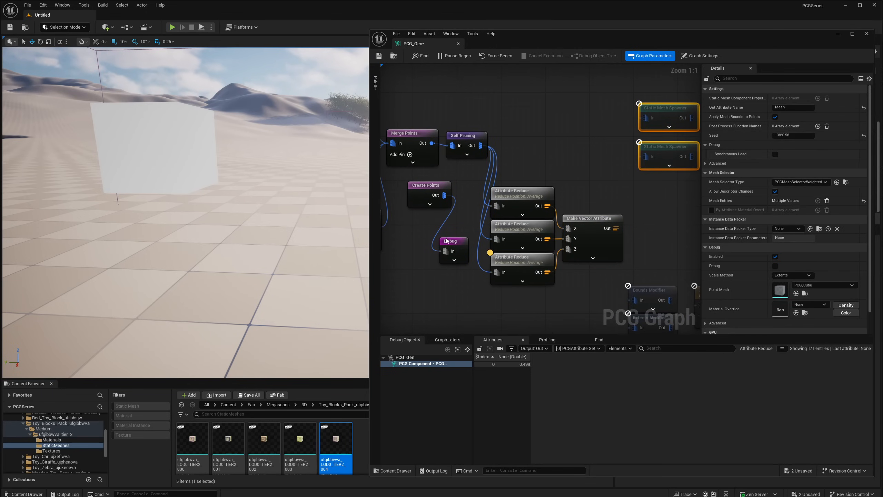
drag(435, 187, 527, 159)
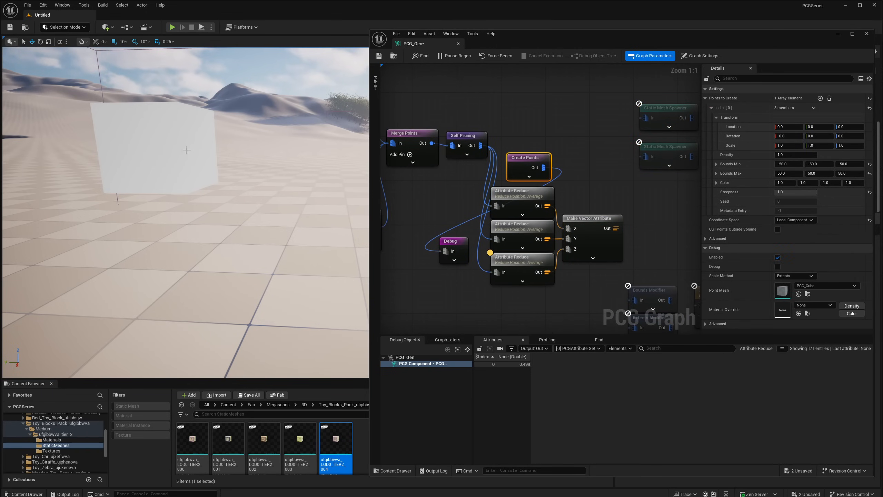
mouse_move(187, 150)
right_down()
mouse_move(195, 151)
mouse_move(187, 150)
right_up()
- Add an Attribute Maths Op Set node fed from Create Points into In A, and place it beyond Make Vector Attribute
drag(543, 167, 586, 188)
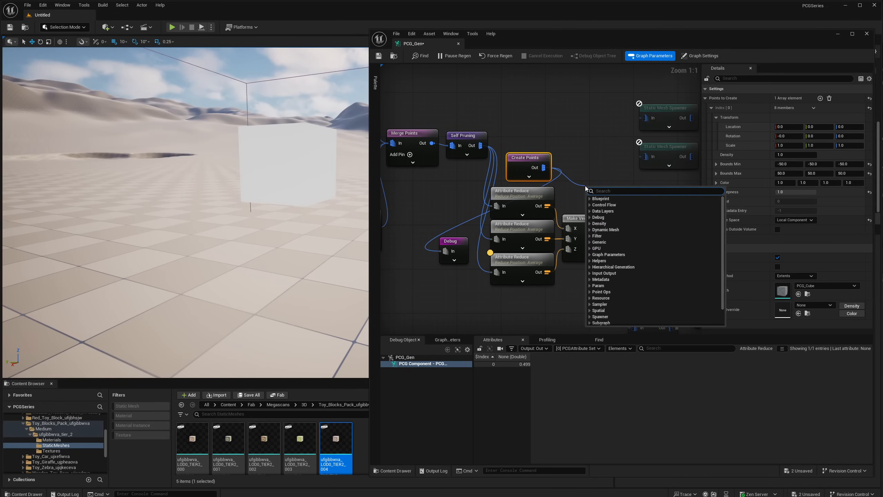
text(set at)
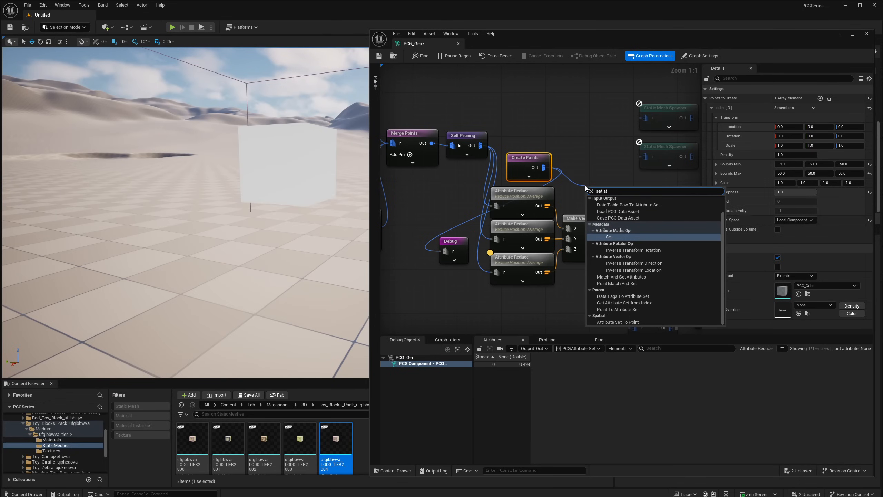
key(Return)
drag(598, 194, 641, 194)
right_drag(614, 170, 563, 160)
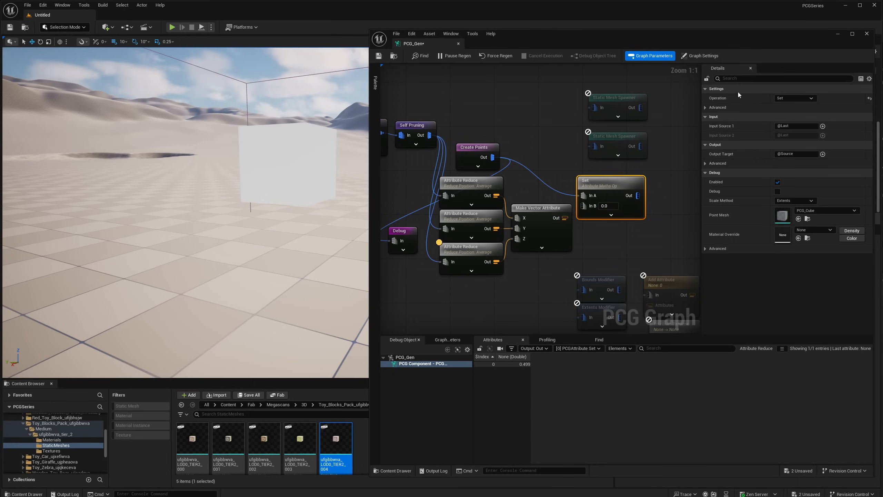
- Set the Set node's Input Source 1 to $Position and connect Make Vector Attribute's output to In B
click(804, 125)
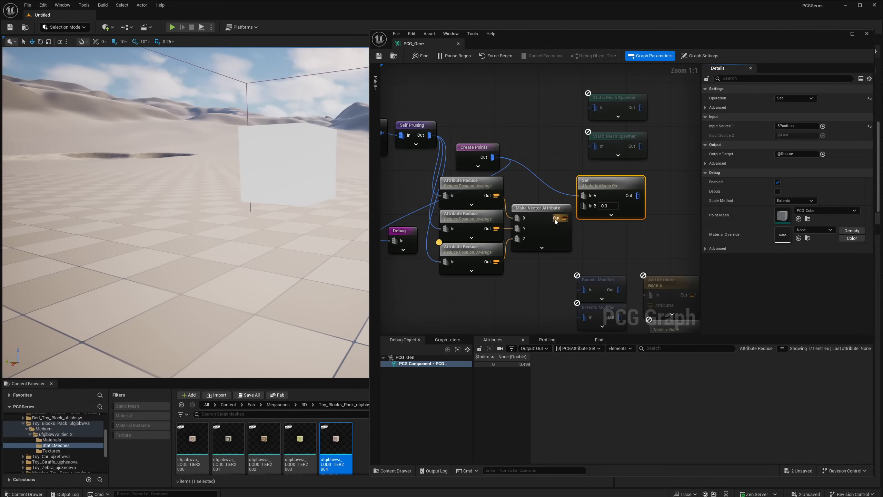
drag(556, 222, 584, 206)
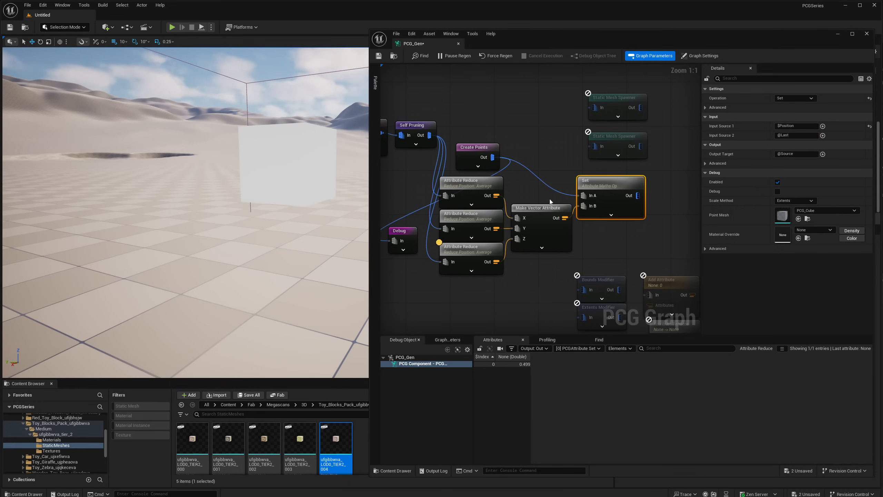
drag(527, 209, 527, 203)
- Inspect the Set node's output attributes
click(621, 205)
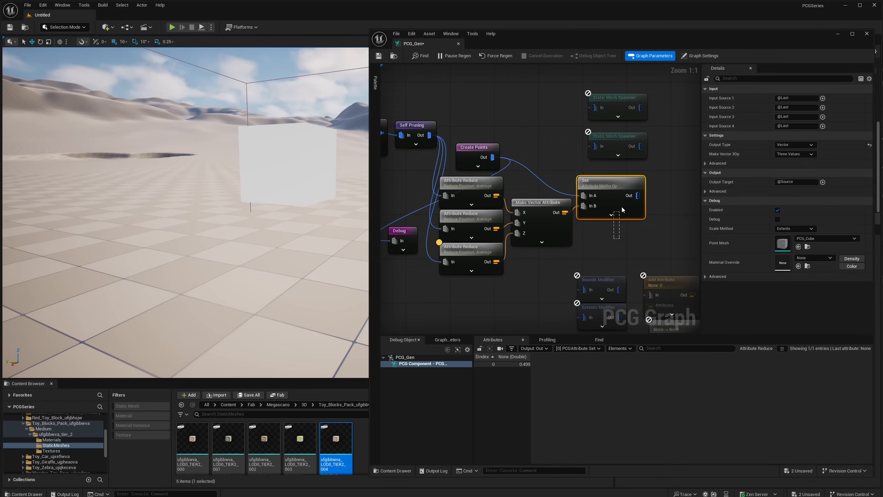
key(a)
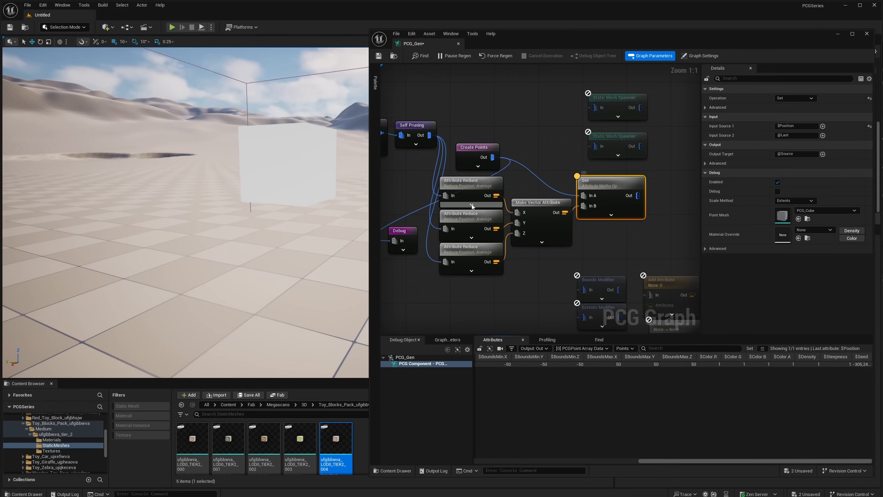
- Move the Debug node beyond the Set node and connect it to Set's output instead of Create Points
right_drag(625, 239, 652, 239)
drag(429, 231, 684, 208)
right_drag(685, 209, 621, 213)
drag(622, 214, 660, 203)
alt+click(653, 210)
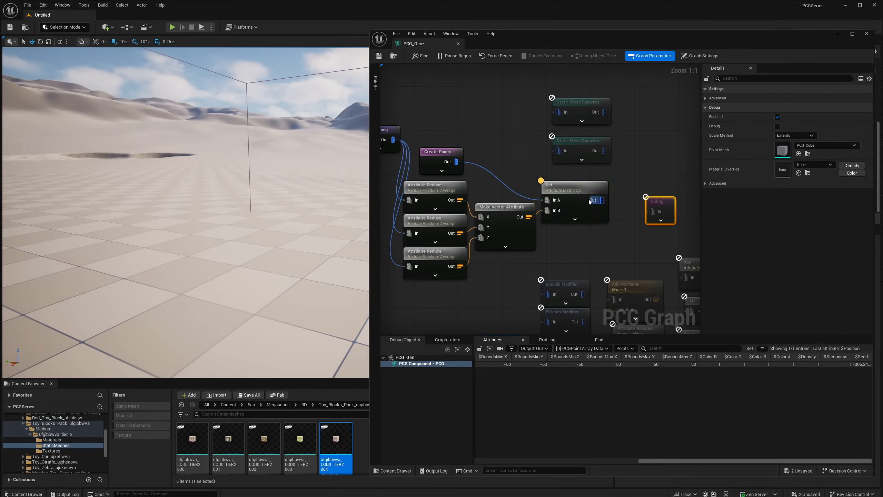
mouse_move(592, 201)
mouse_down()
mouse_move(649, 212)
mouse_move(587, 206)
mouse_up()
drag(652, 211, 652, 212)
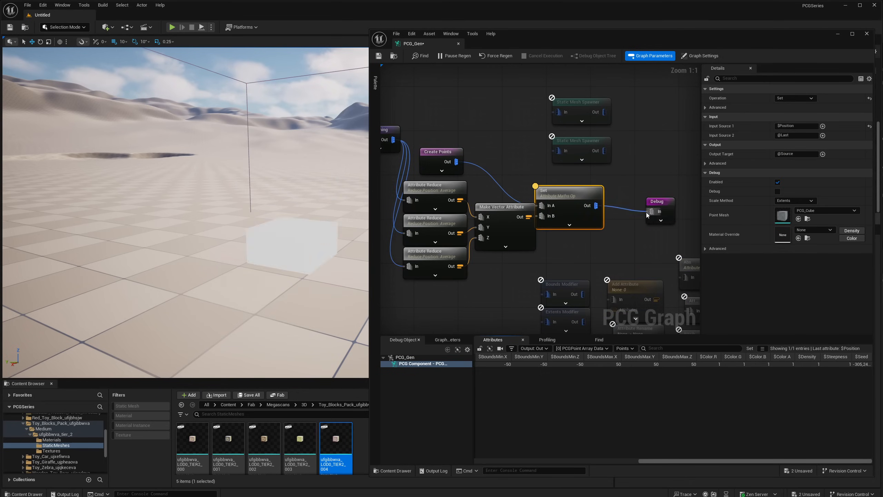
- Move the Set node slightly clear of Make Vector Attribute and view the debug cube in the level
right_drag(292, 198, 304, 204)
drag(547, 204, 562, 193)
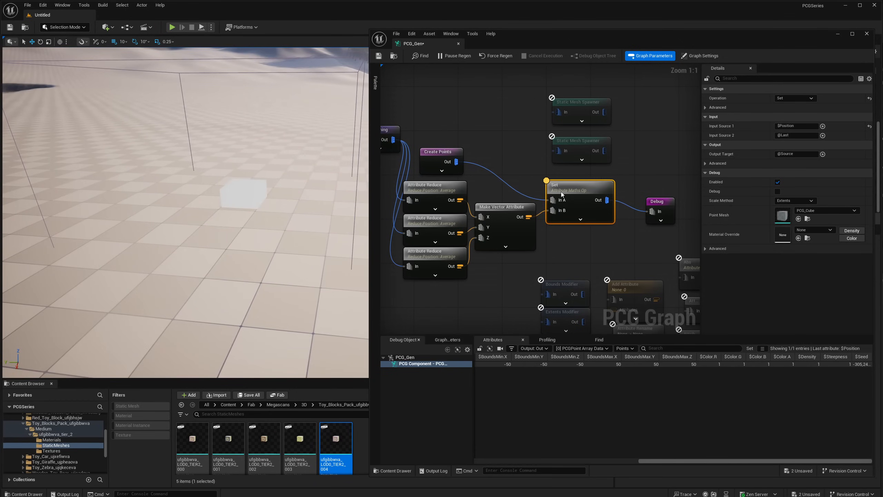
right_drag(329, 170, 302, 171)
right_drag(556, 181, 616, 183)
- Set the operation of the $Position.X Attribute Reduce node to Max and view the cube's placement in the level
click(487, 191)
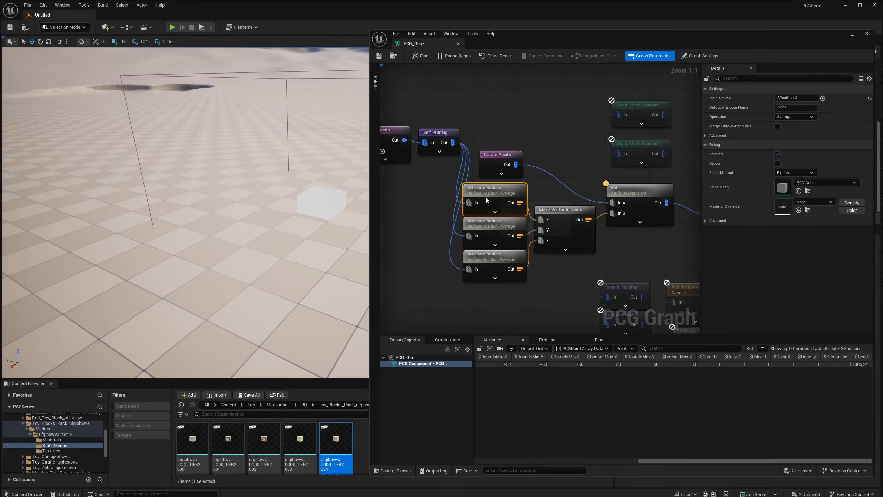
mouse_move(306, 171)
right_down()
mouse_move(348, 171)
mouse_move(320, 172)
right_up()
click(791, 117)
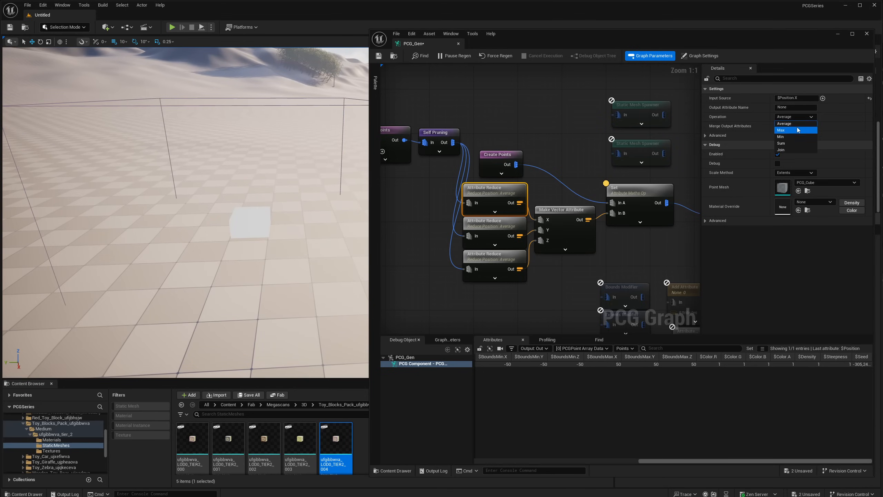
click(797, 131)
right_drag(222, 245, 227, 261)
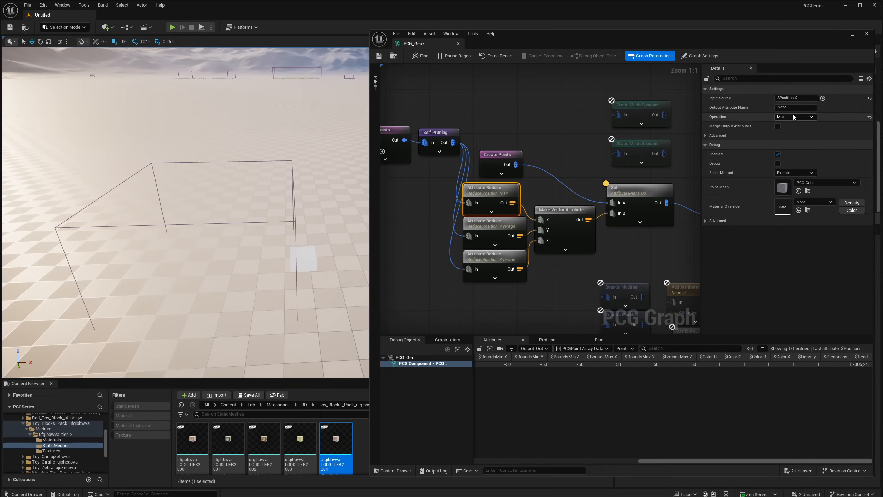
- Set the operation of the $Position.Y Attribute Reduce node to Min and view the cube's placement in the level
click(475, 233)
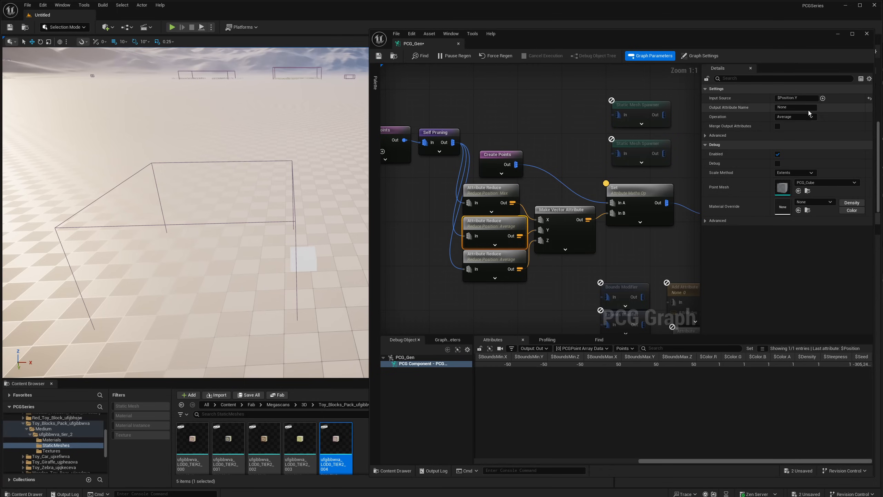
click(799, 116)
click(791, 137)
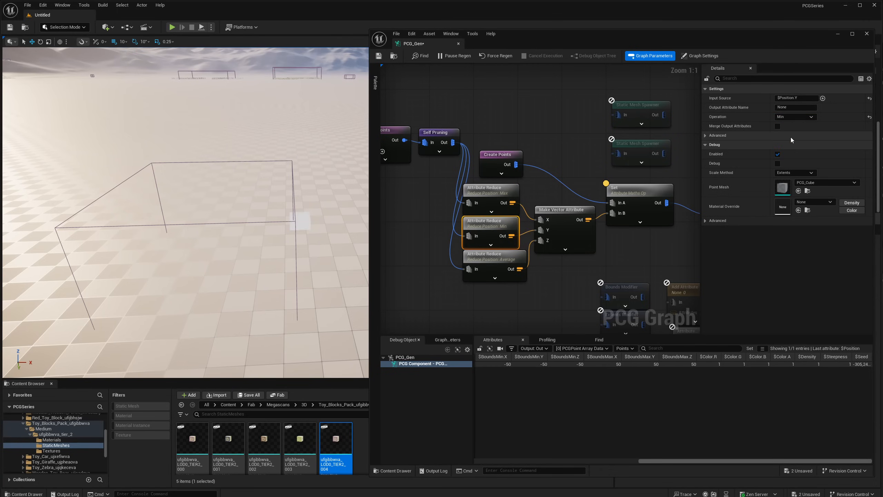
right_drag(271, 240, 236, 212)
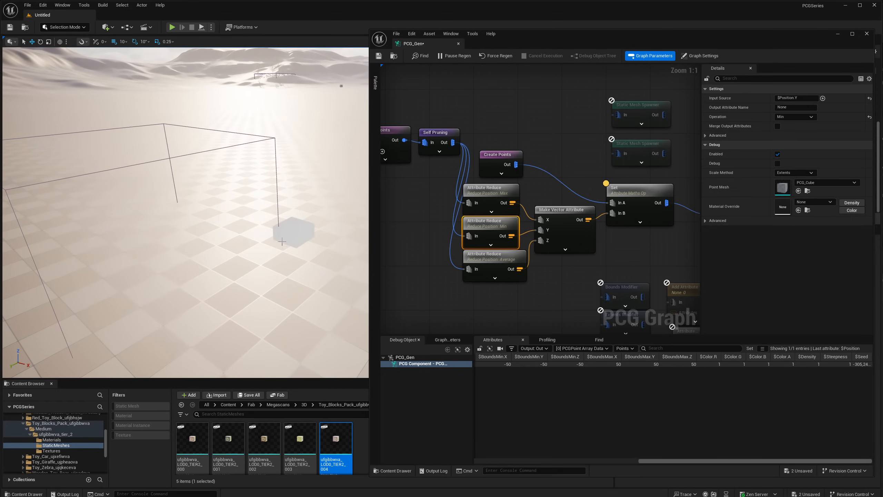
right_drag(282, 241, 230, 262)
- Inspect the output attributes of the X, Y and Z Attribute Reduce nodes one after another
click(498, 273)
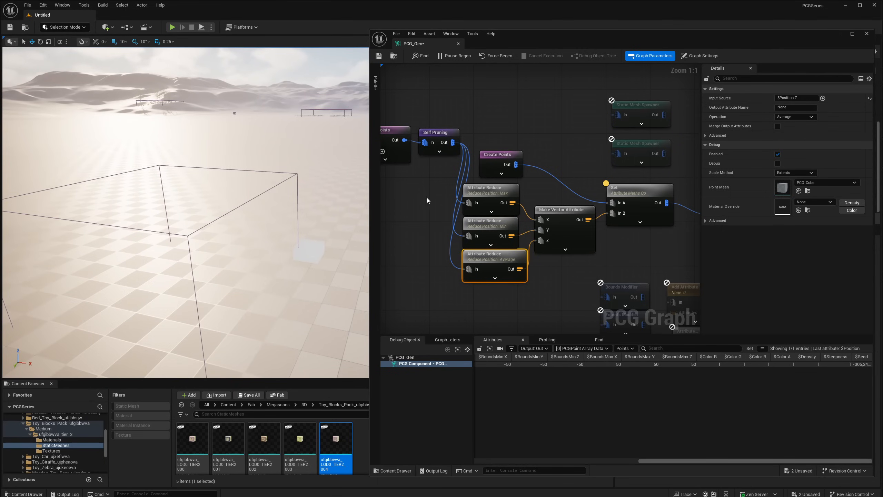
drag(428, 200, 486, 192)
click(504, 230)
key(a)
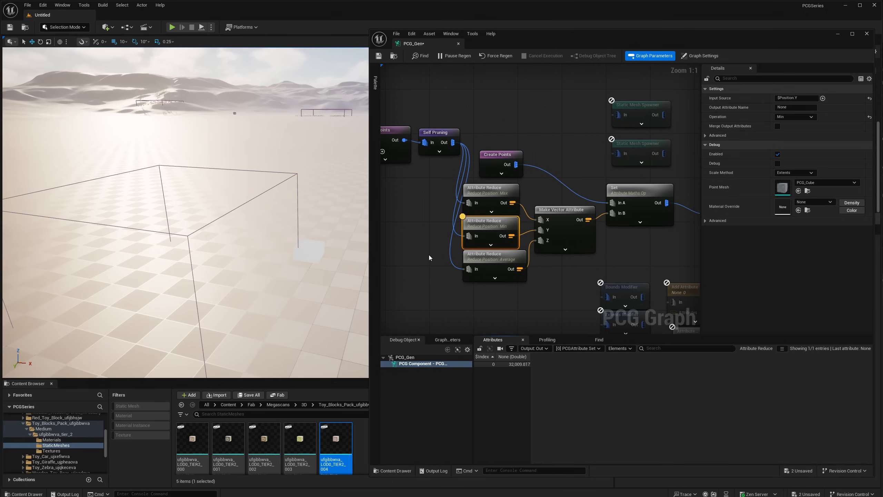
drag(429, 255, 484, 262)
key(a)
drag(436, 223, 477, 223)
key(a)
drag(436, 192, 496, 191)
key(a)
drag(438, 216, 469, 228)
key(a)
drag(435, 224, 470, 253)
drag(428, 195, 478, 196)
key(a)
drag(442, 235, 475, 231)
key(a)
drag(438, 256, 477, 263)
key(a)
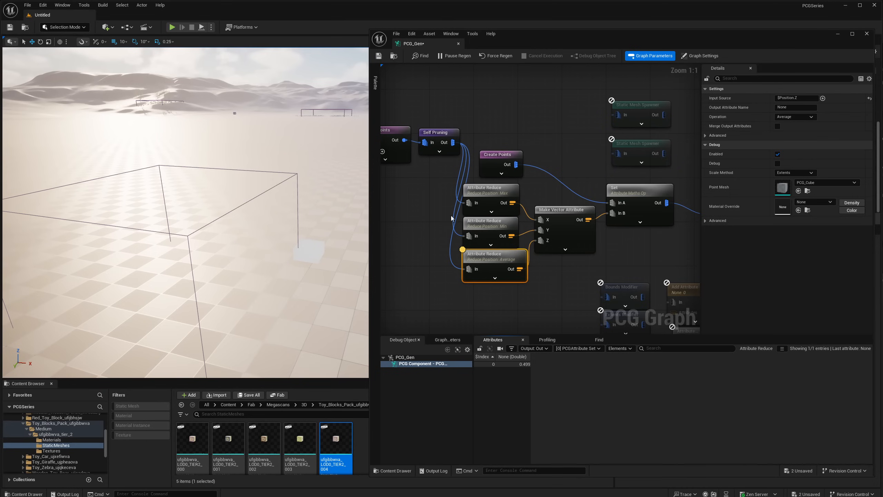
right_drag(451, 215, 468, 219)
drag(459, 195, 492, 200)
key(a)
key(a)
drag(473, 241, 496, 263)
key(a)
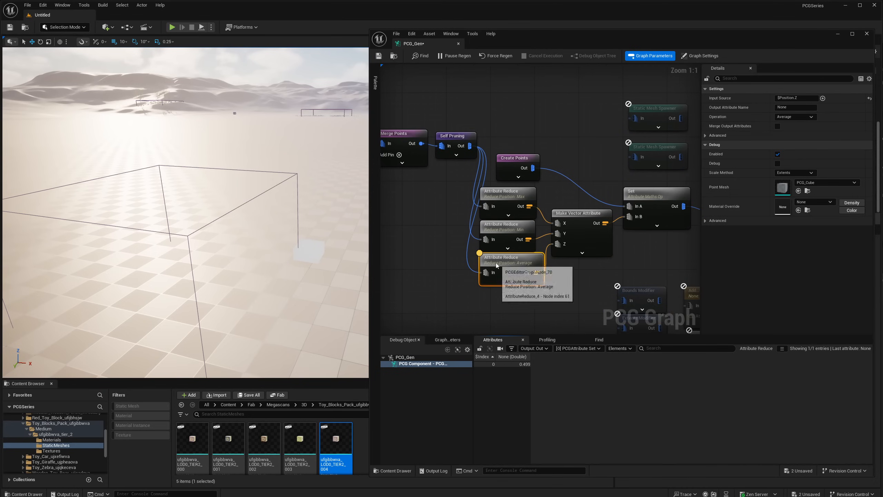
click(492, 226)
key(a)
click(504, 196)
key(a)
- Move Make Vector Attribute up level with the X Attribute Reduce node, and recheck the three Attribute Reduce outputs
click(578, 228)
key(a)
mouse_move(577, 216)
mouse_down()
mouse_move(565, 188)
mouse_move(577, 200)
mouse_up()
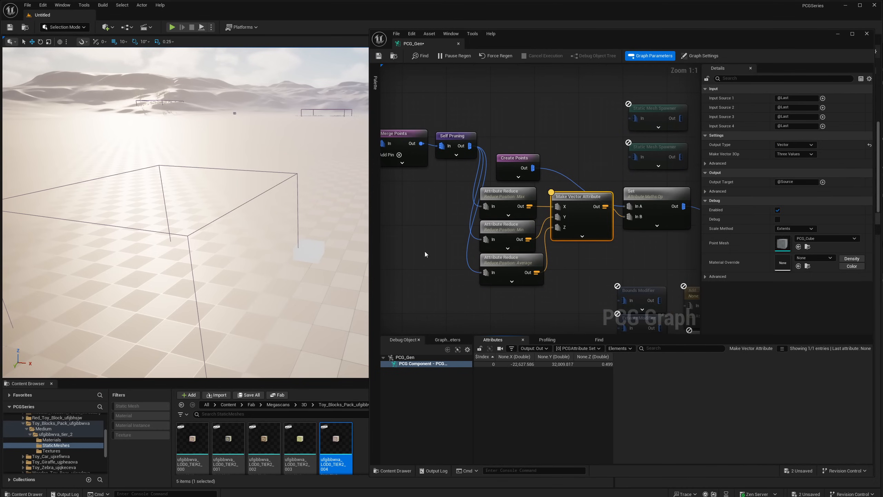
click(489, 198)
key(a)
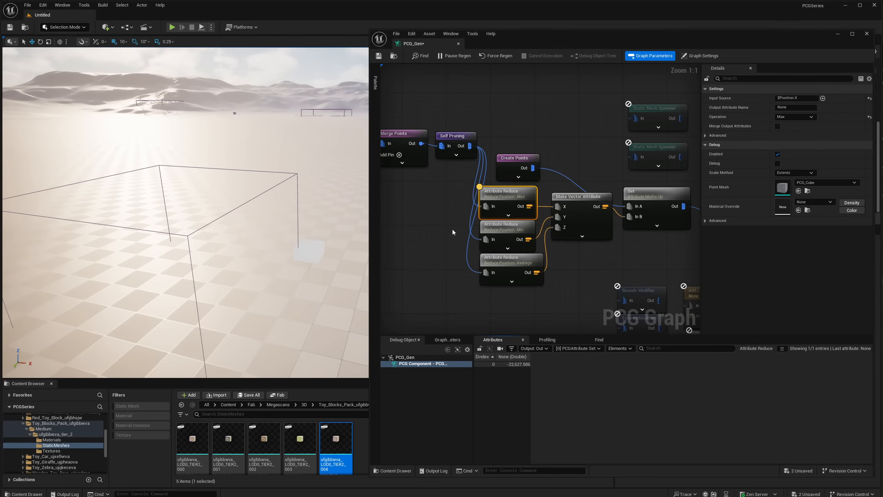
click(504, 227)
key(a)
click(504, 260)
key(a)
right_drag(310, 244, 282, 233)
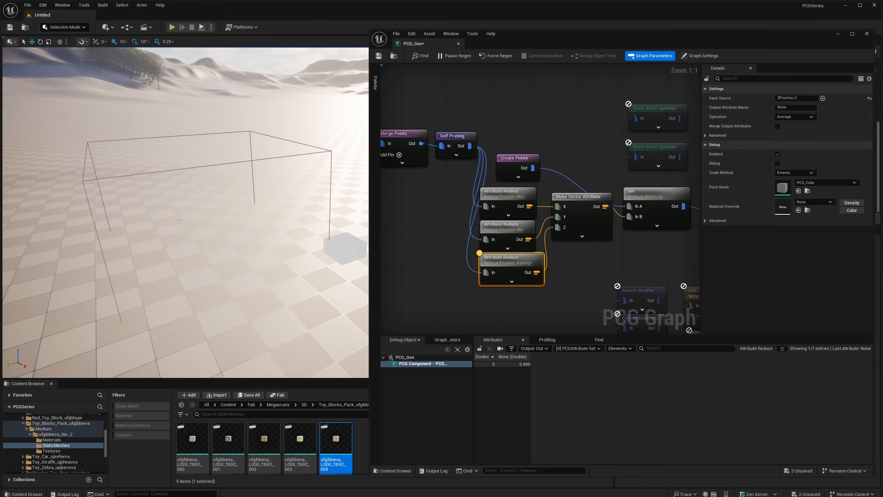
- Compare the X and Y Attribute Reduce outputs with the combined vector from Make Vector Attribute
drag(443, 212, 518, 204)
key(a)
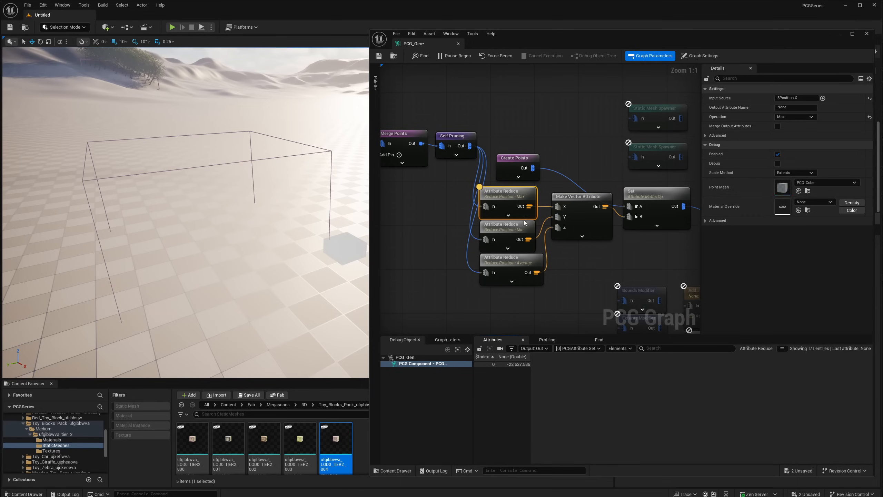
drag(472, 231, 509, 216)
key(a)
drag(562, 260, 602, 209)
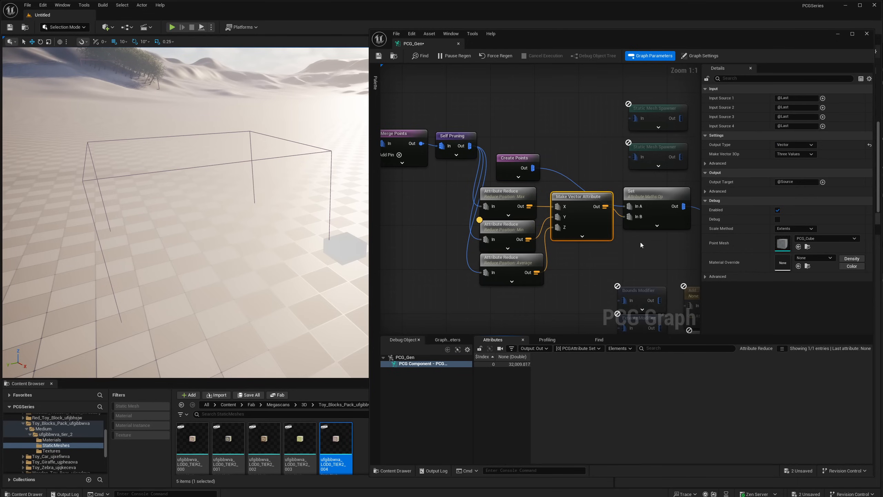
drag(641, 242, 650, 218)
key(a)
right_drag(620, 232, 565, 223)
drag(531, 246, 548, 223)
key(a)
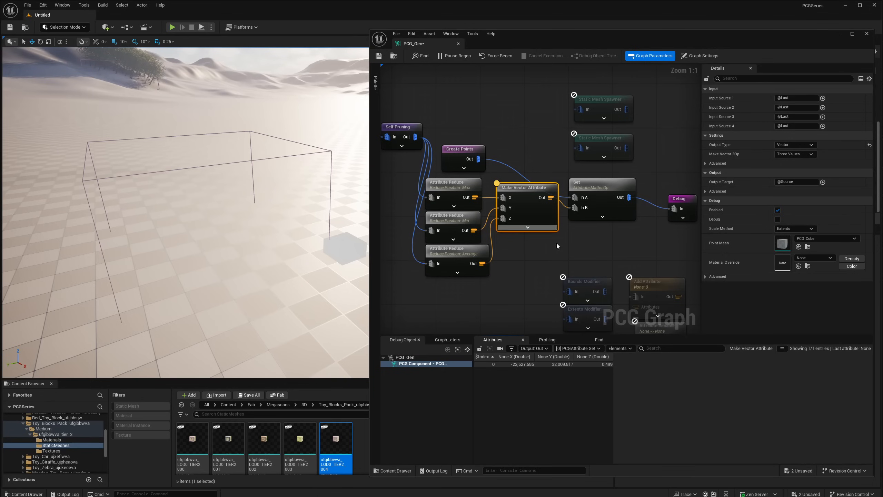
- Stop inspecting Make Vector Attribute and review the unconnected attribute nodes, including the Compare: Equal settings
scroll(557, 243, down, 1)
right_drag(557, 243, 400, 162)
scroll(488, 205, down, 1)
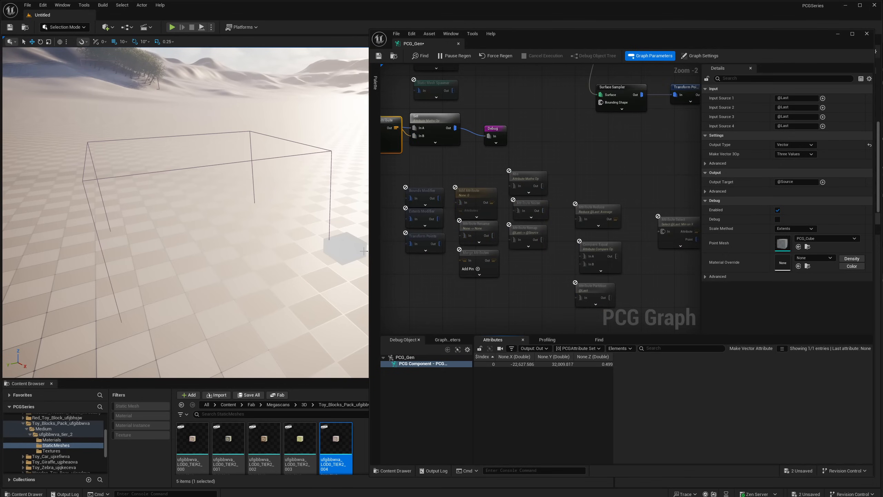
right_drag(510, 248, 506, 238)
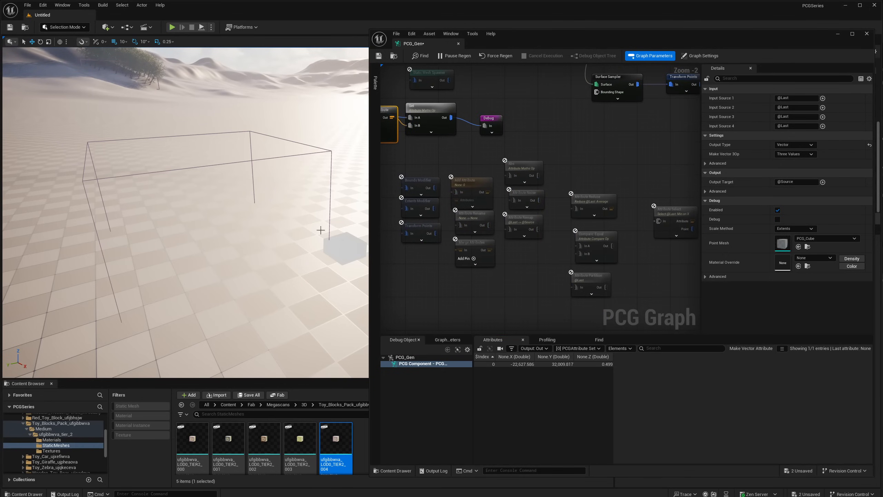
key(a)
right_drag(446, 218, 486, 244)
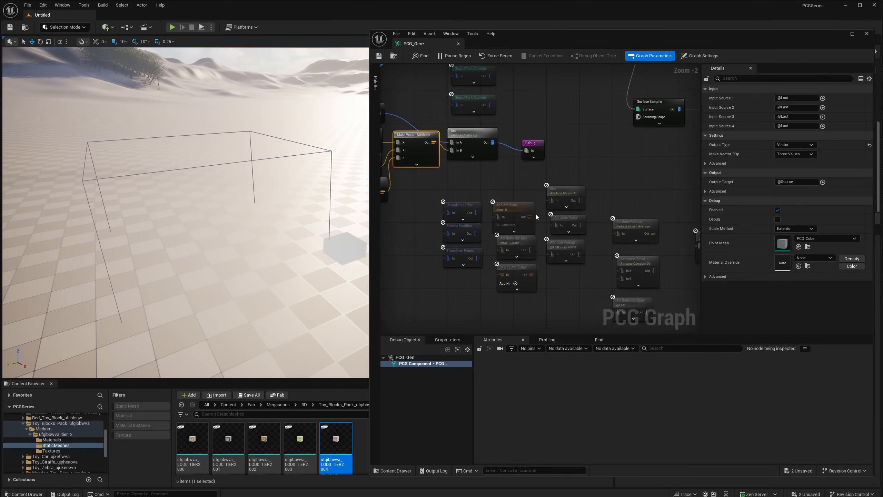
right_drag(523, 198, 476, 200)
right_drag(614, 213, 527, 213)
scroll(559, 196, up, 2)
right_drag(579, 236, 527, 242)
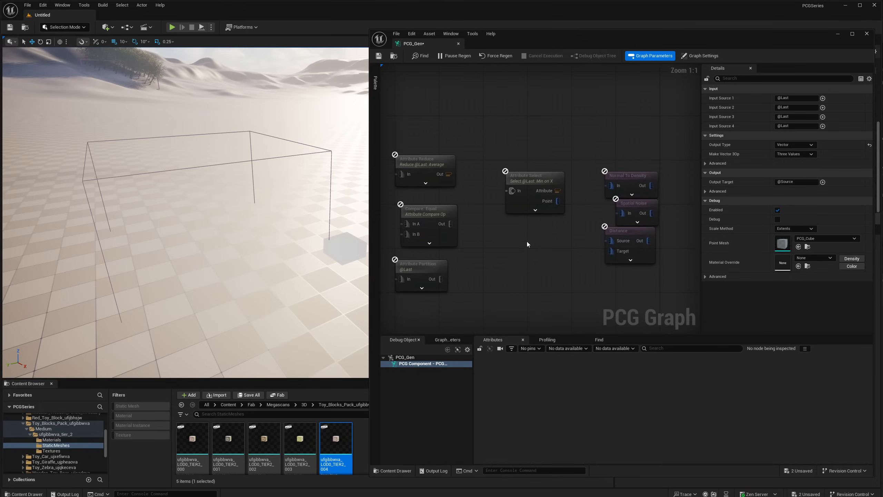
click(499, 263)
mouse_move(428, 211)
mouse_down()
mouse_move(466, 211)
mouse_move(439, 206)
mouse_move(437, 218)
mouse_up()
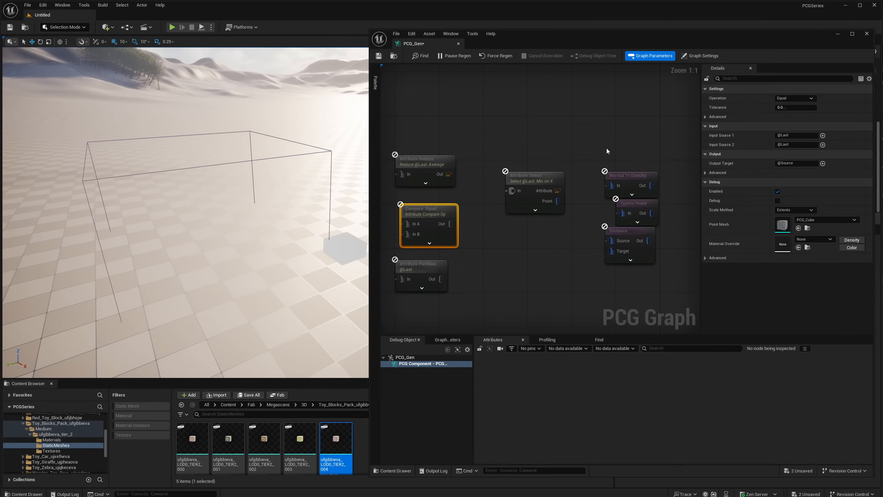
- Arrange the Normal To Density, Spatial Noise and Distance nodes in an evenly spaced column
drag(607, 148, 626, 178)
drag(594, 210, 626, 216)
drag(592, 157, 626, 217)
mouse_move(613, 150)
mouse_down()
mouse_move(637, 176)
mouse_move(630, 153)
mouse_up()
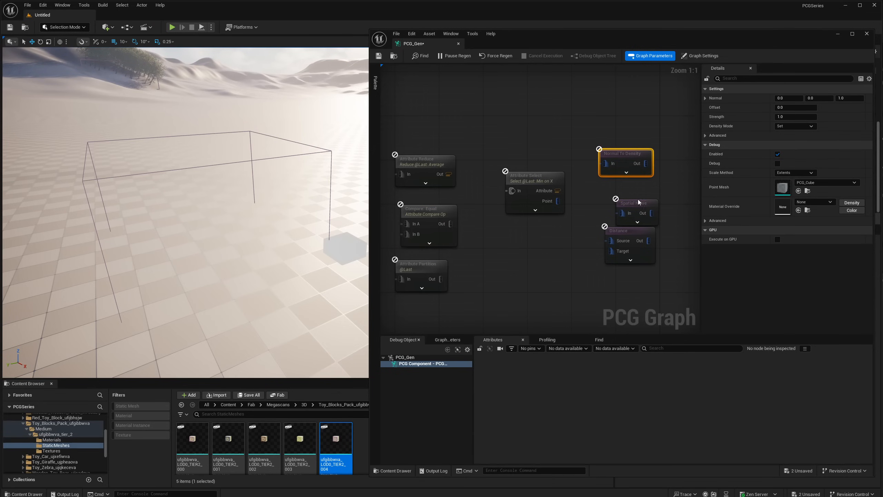
drag(639, 202, 629, 191)
drag(619, 237, 614, 223)
- Move Normal To Density, Spatial Noise and Distance together to the empty area below the connected Attribute Reduce nodes
drag(617, 144, 598, 211)
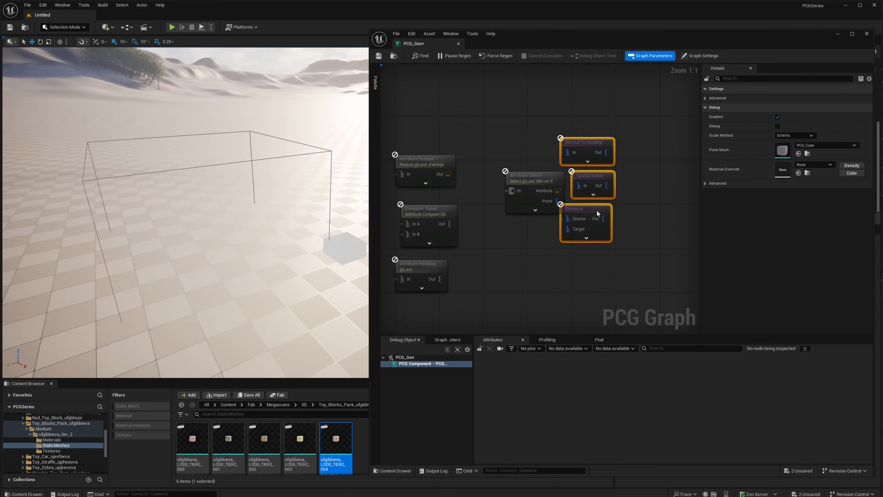
right_drag(570, 137, 655, 164)
drag(667, 237, 473, 132)
right_drag(473, 132, 614, 184)
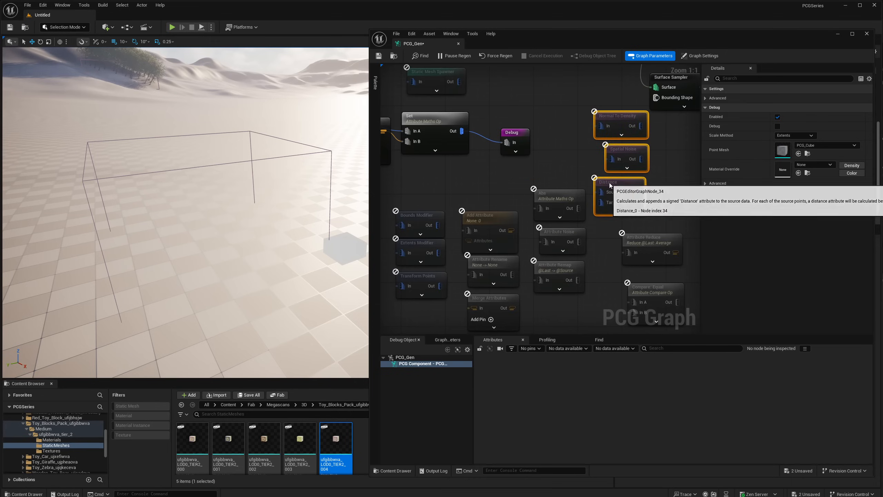
drag(615, 185, 477, 178)
right_drag(477, 178, 604, 182)
drag(595, 184, 436, 292)
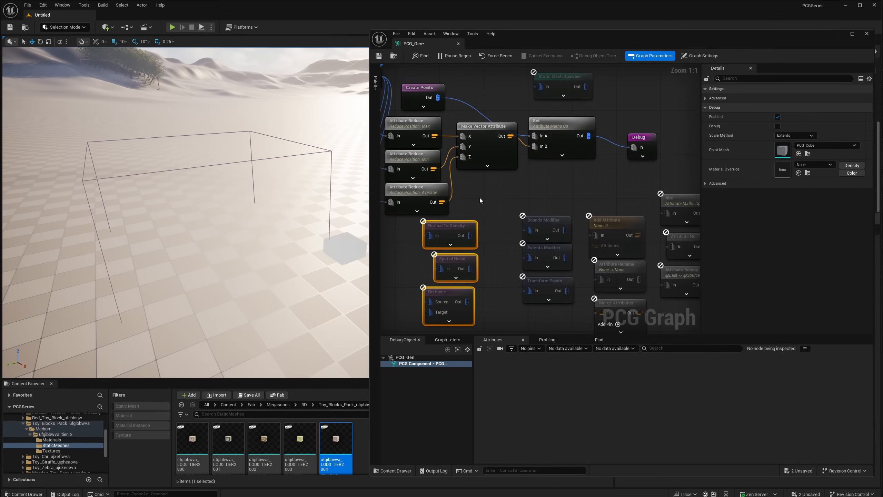
right_drag(478, 197, 507, 175)
drag(469, 277, 463, 294)
- Move only the Distance node into the space above the Debug node
click(531, 173)
scroll(526, 174, down, 2)
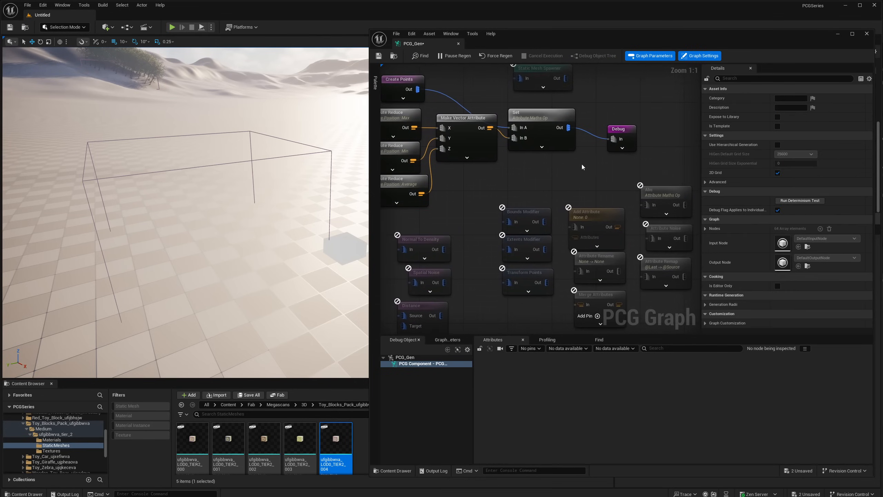
scroll(520, 175, down, 1)
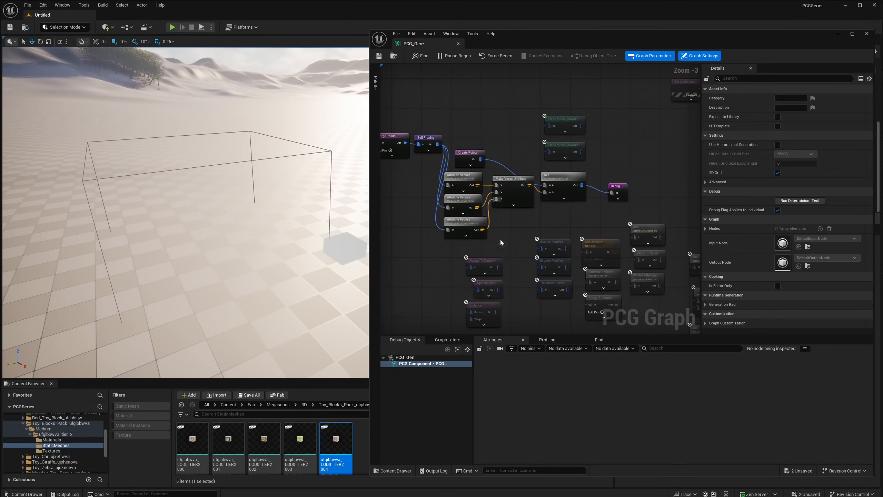
right_drag(508, 237, 521, 226)
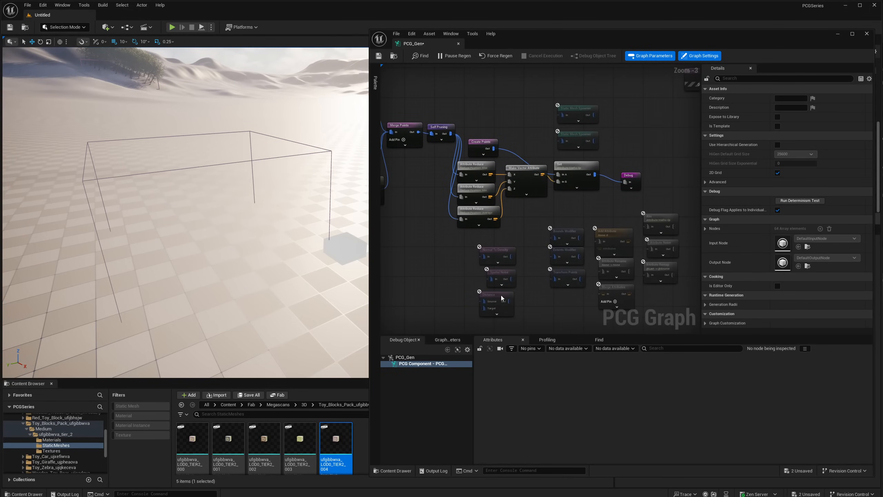
drag(501, 296, 633, 138)
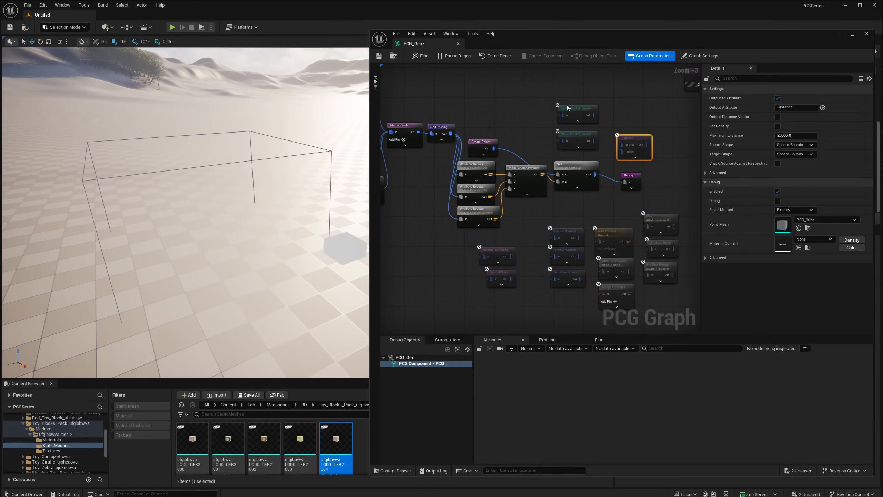
- Move both Static Mesh Spawner nodes further up, and detach Debug from Set, placing it above Create Points
right_drag(568, 106, 544, 126)
drag(545, 126, 561, 115)
right_drag(562, 167, 569, 174)
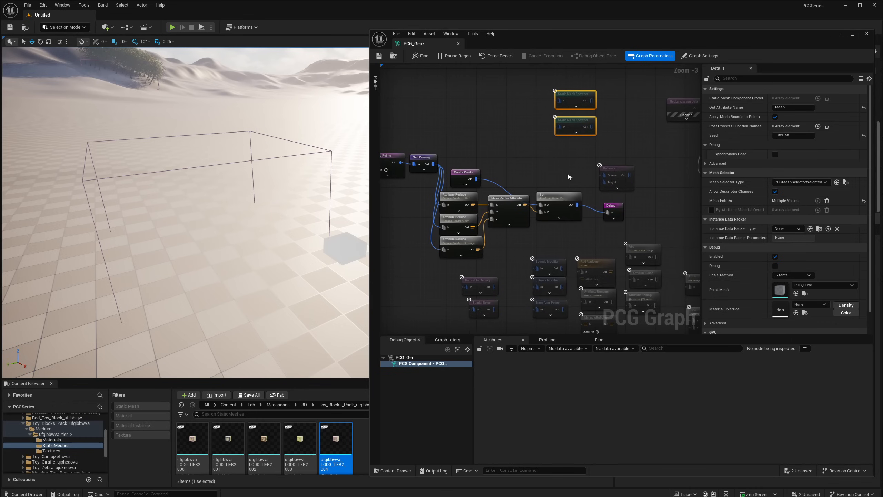
drag(612, 206, 519, 132)
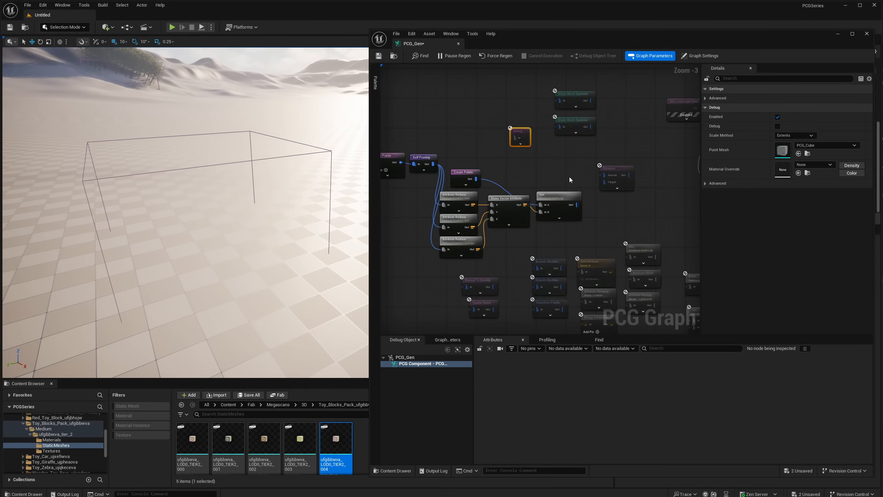
- Connect Self Pruning's output to Debug and view the pruned points in the level
click(621, 183)
scroll(491, 148, up, 3)
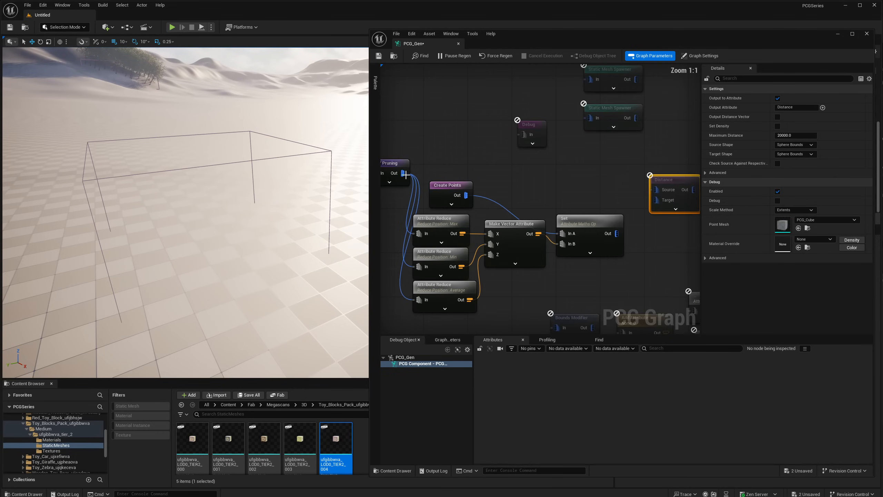
drag(405, 174, 523, 135)
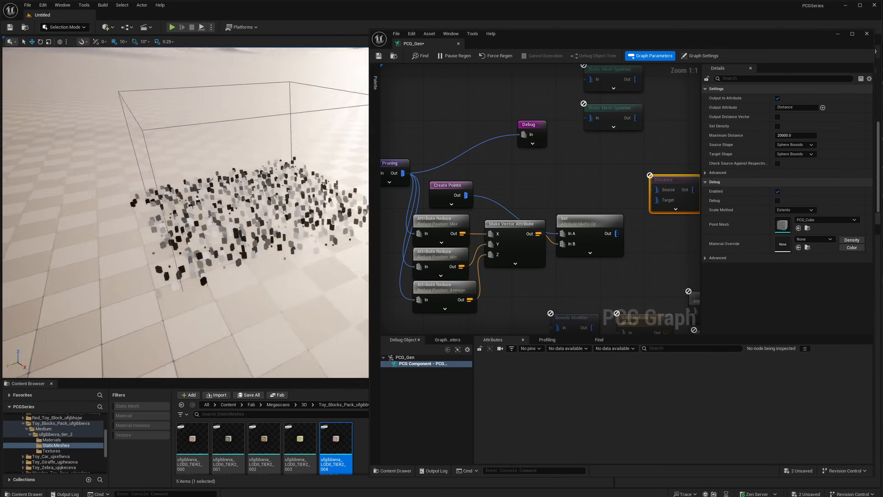
right_drag(244, 209, 278, 210)
- Connect Set's output to Debug in place of Self Pruning's
right_drag(470, 171, 467, 135)
drag(614, 197, 521, 97)
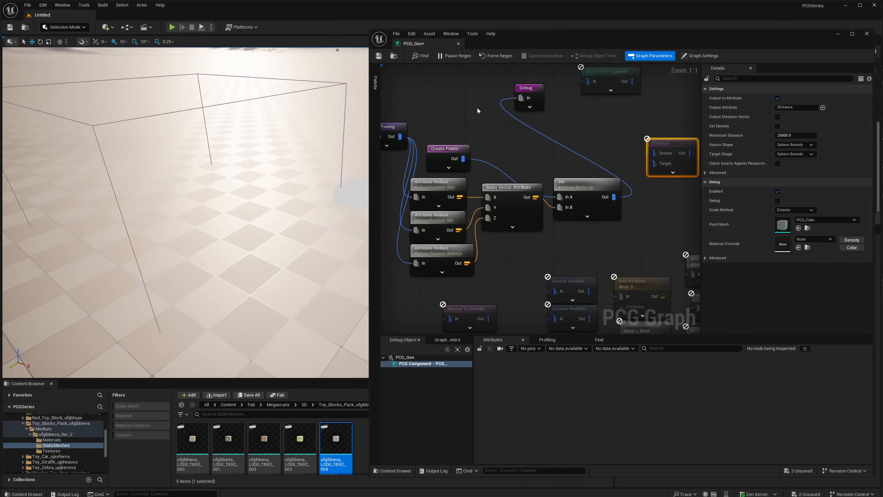
- Connect Self Pruning's output to the Distance node's Source and Set's output to its Target
right_drag(259, 236, 304, 225)
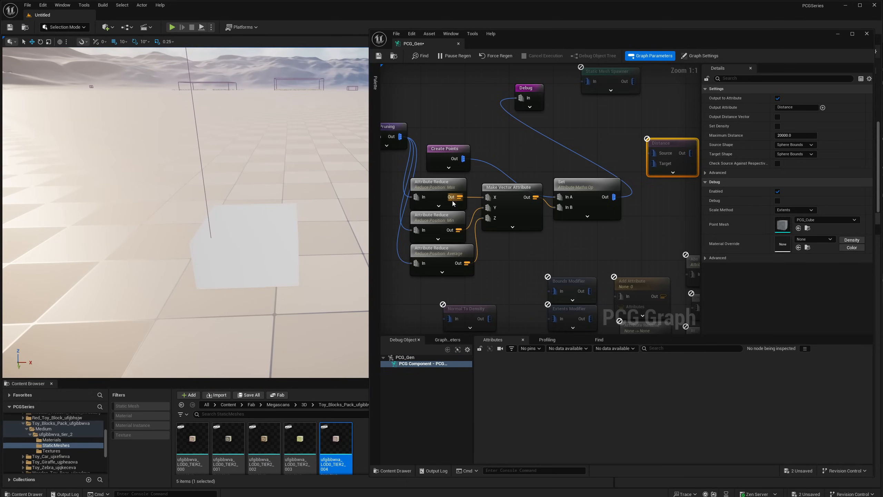
right_drag(530, 140, 518, 158)
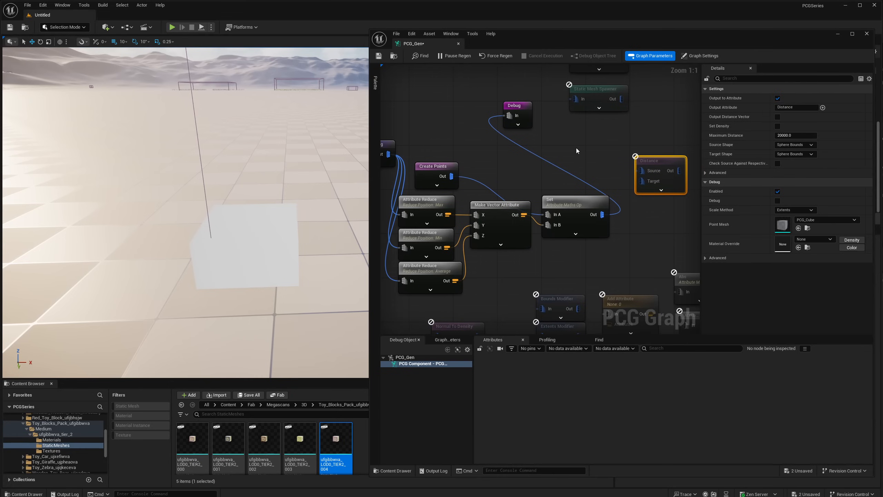
drag(389, 154, 646, 171)
drag(606, 214, 492, 182)
right_drag(477, 130, 538, 148)
drag(556, 154, 560, 173)
- Inspect the Distance node's point data and compare its Distance attribute with the created point's place in the level
key(a)
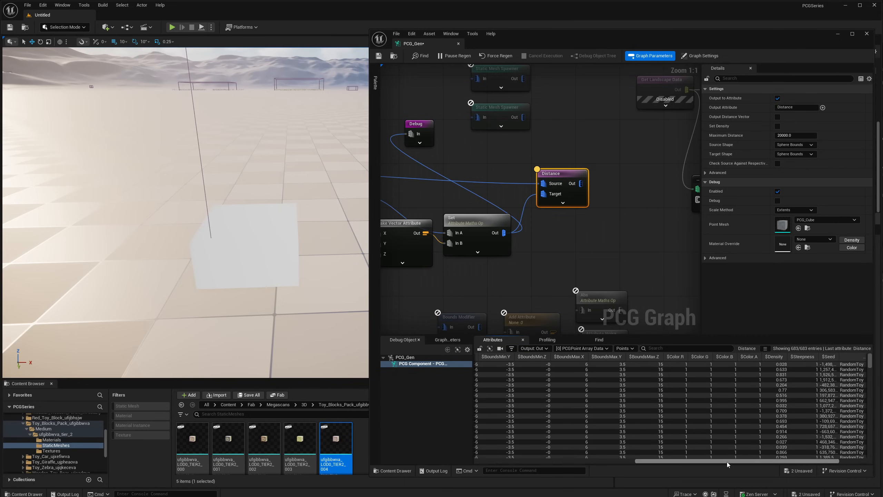
drag(728, 464, 762, 464)
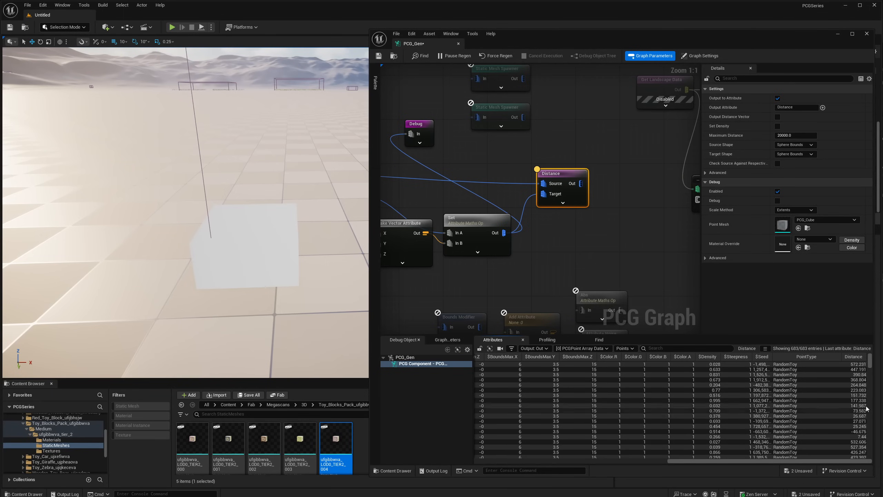
mouse_move(209, 213)
right_down()
mouse_move(157, 234)
mouse_move(206, 216)
right_up()
right_drag(275, 196, 286, 195)
key(d)
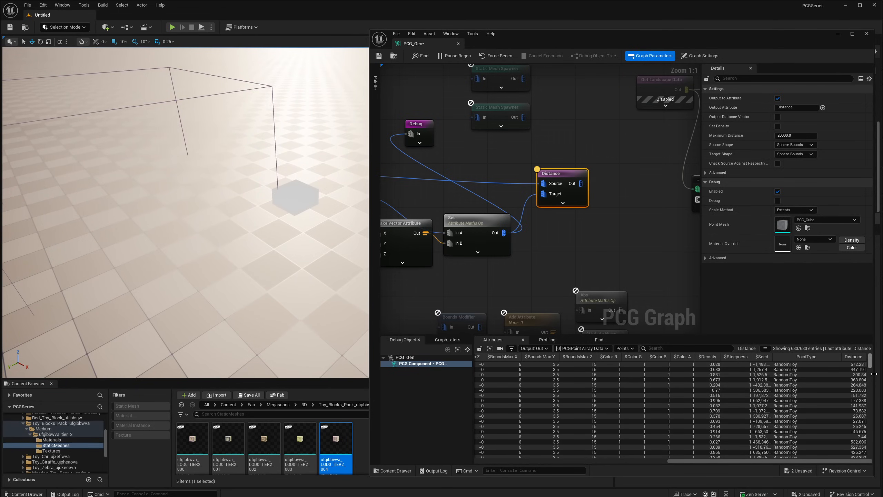
mouse_move(872, 363)
mouse_down()
mouse_move(872, 430)
mouse_move(873, 357)
mouse_up()
- Add an Attribute Remap node fed by Distance's output, and space the two nodes apart in a row
right_drag(552, 215, 555, 237)
drag(585, 206, 607, 210)
text(attribute rem)
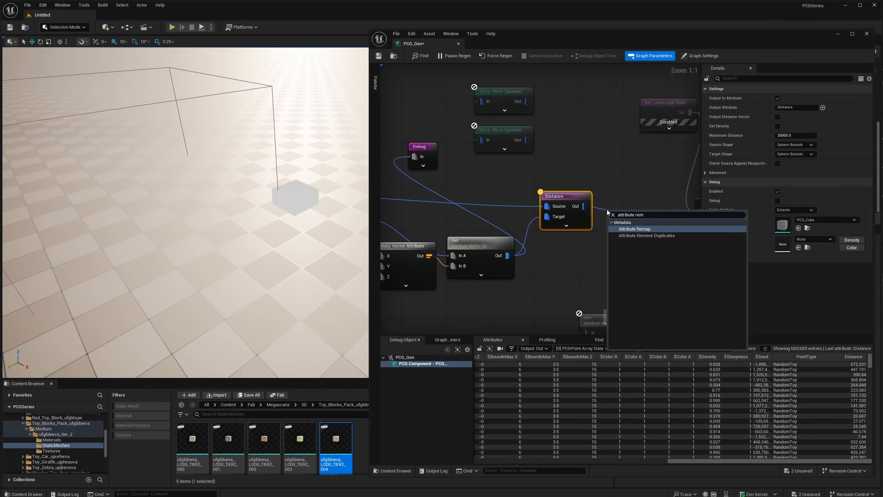
key(Return)
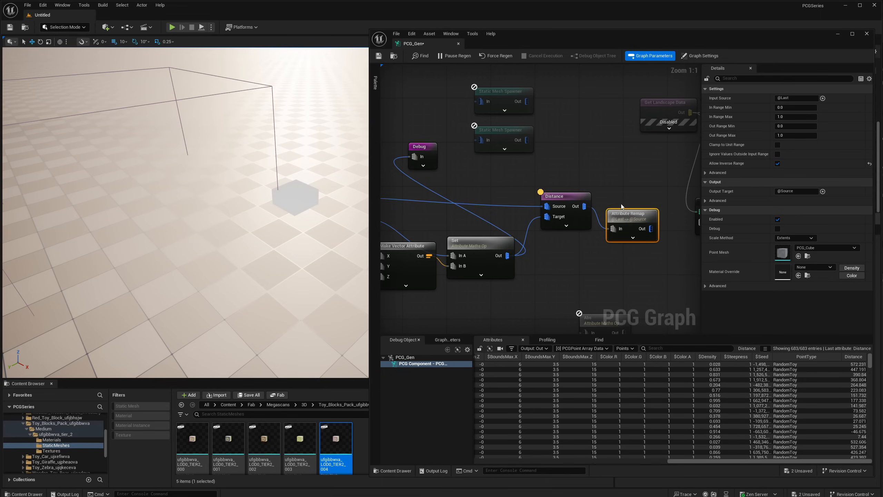
drag(634, 216, 634, 192)
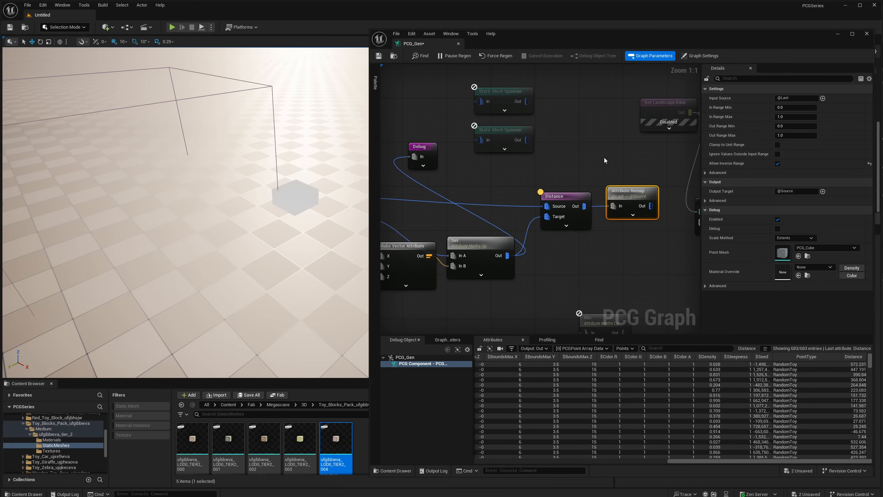
drag(568, 195, 552, 194)
mouse_move(626, 198)
mouse_down()
mouse_move(617, 205)
mouse_move(622, 201)
mouse_up()
- Sort the Distance node's data by Distance, first ascending and then descending, to read the value range
click(561, 197)
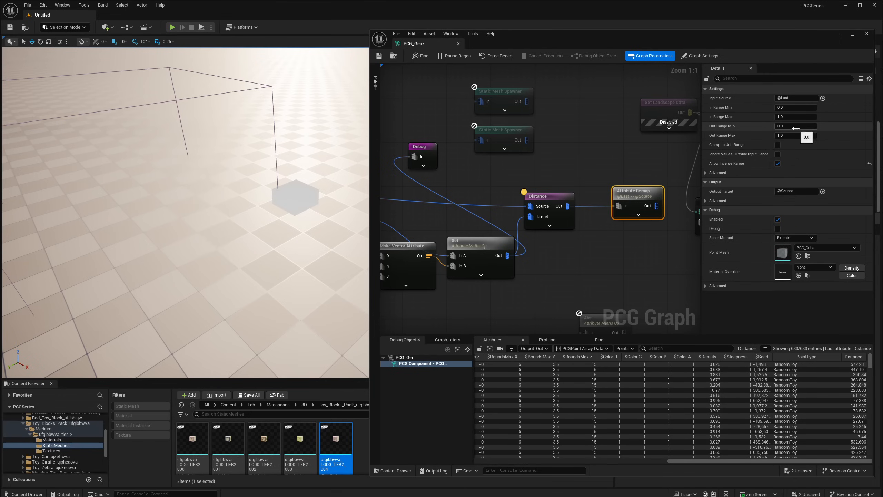
click(545, 226)
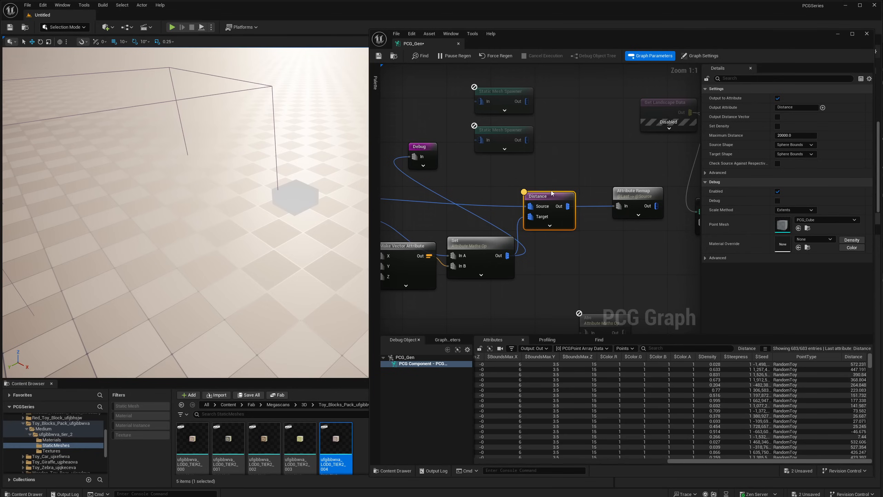
click(852, 357)
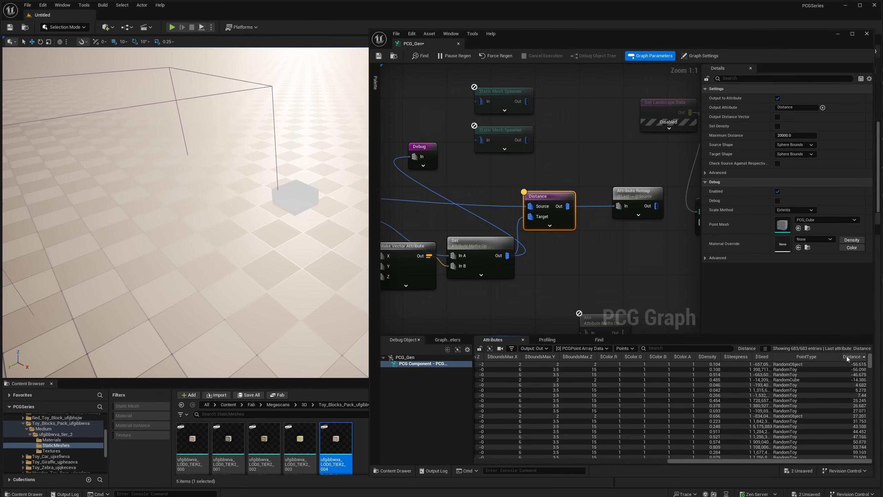
click(869, 357)
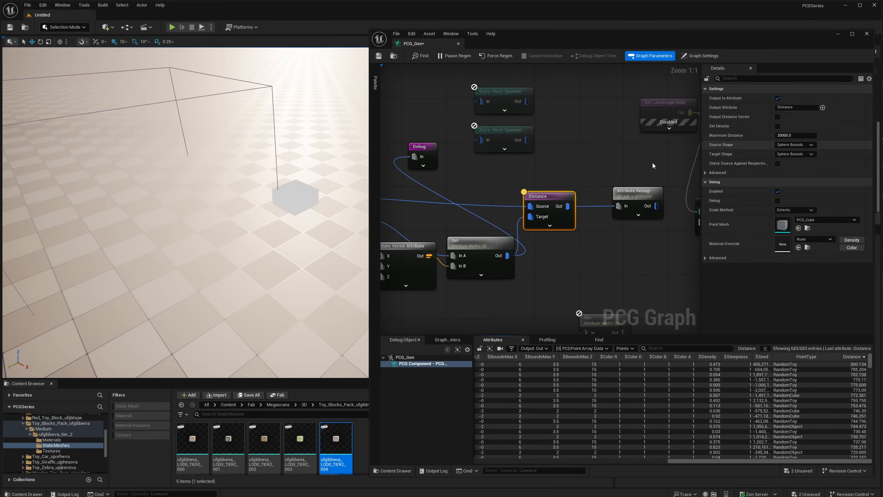
- Set Attribute Remap's In Range Min to -56 and In Range Max to 800
click(635, 207)
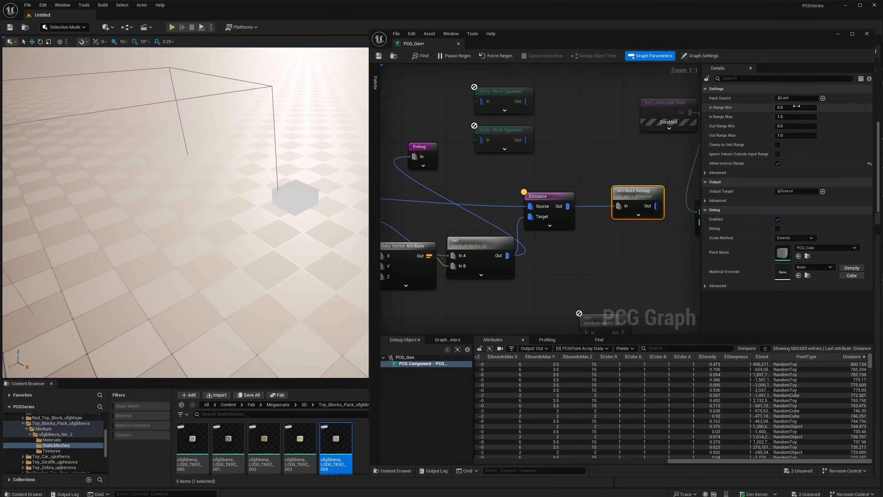
click(804, 108)
key(Tab)
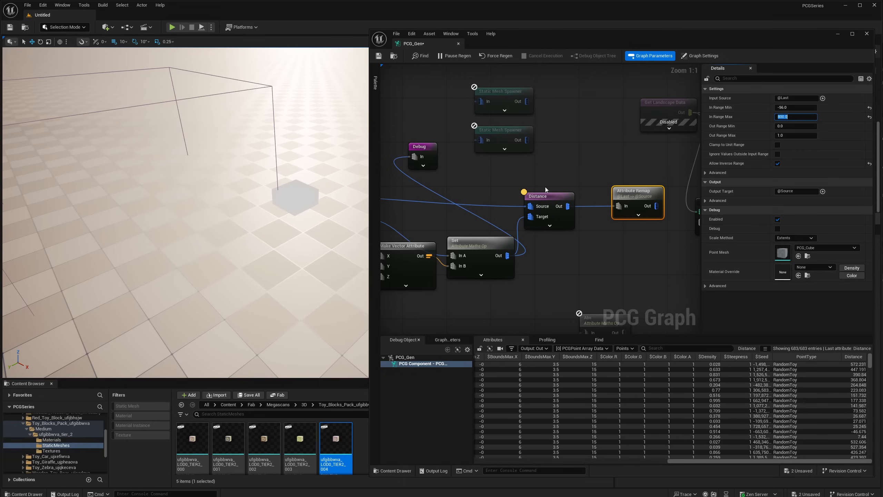
- Detach Debug from Set, connect it to Attribute Remap's output, and place it just above that node
drag(434, 153, 627, 165)
alt+click(608, 167)
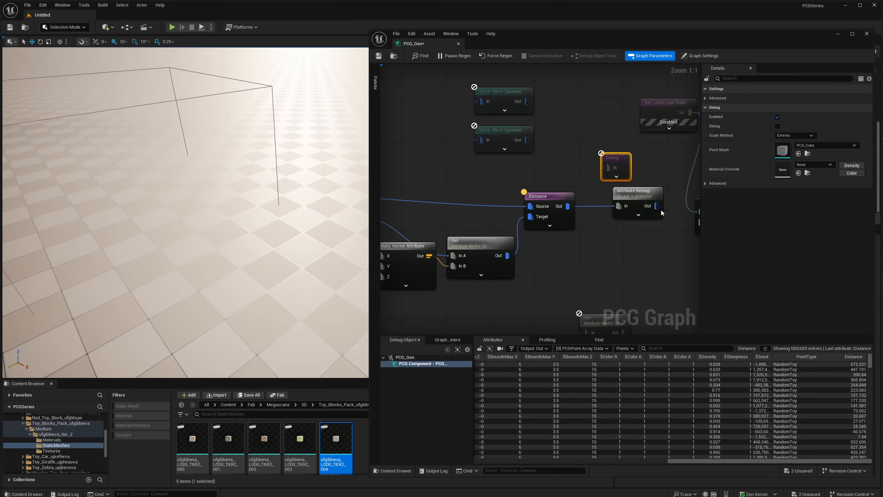
drag(657, 206, 631, 153)
right_drag(306, 174, 274, 188)
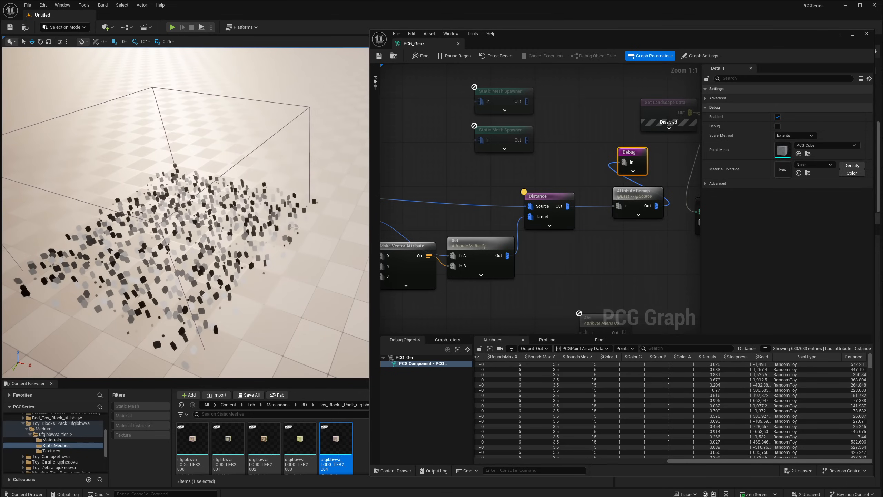
drag(647, 189, 619, 186)
drag(636, 156, 653, 155)
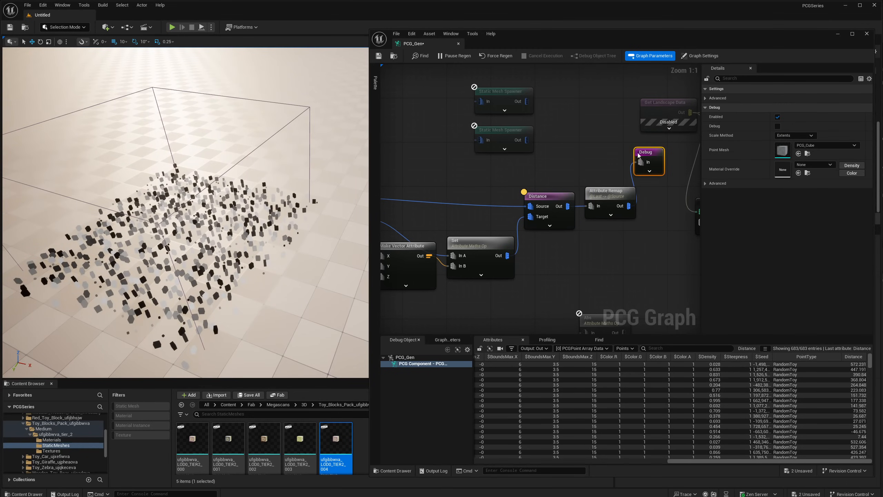
- Add a Copy Attributes node with Attribute Remap feeding Target and Source, and connect Debug to its output instead
click(613, 194)
right_drag(628, 208, 581, 216)
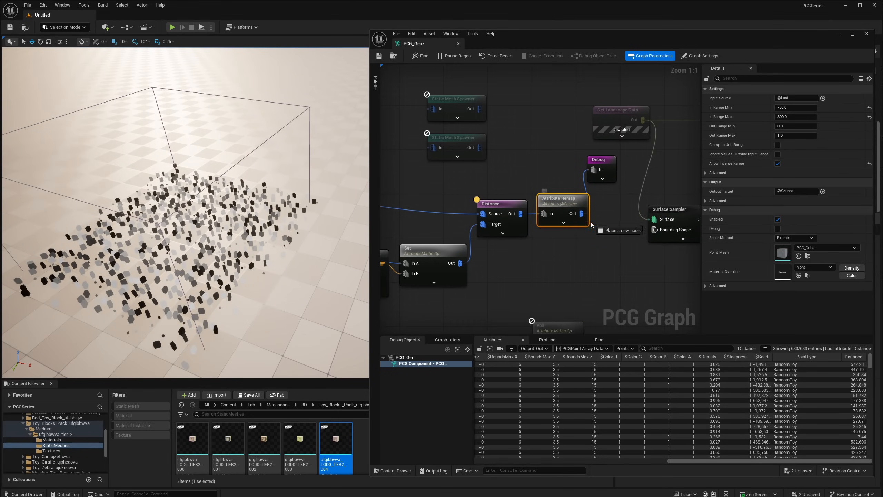
drag(591, 225, 578, 246)
text(copy attributes)
key(Return)
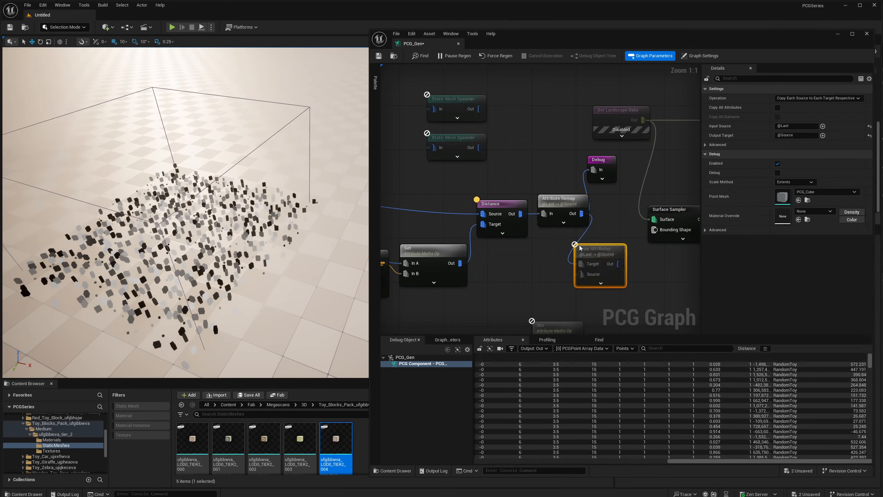
drag(609, 262, 610, 249)
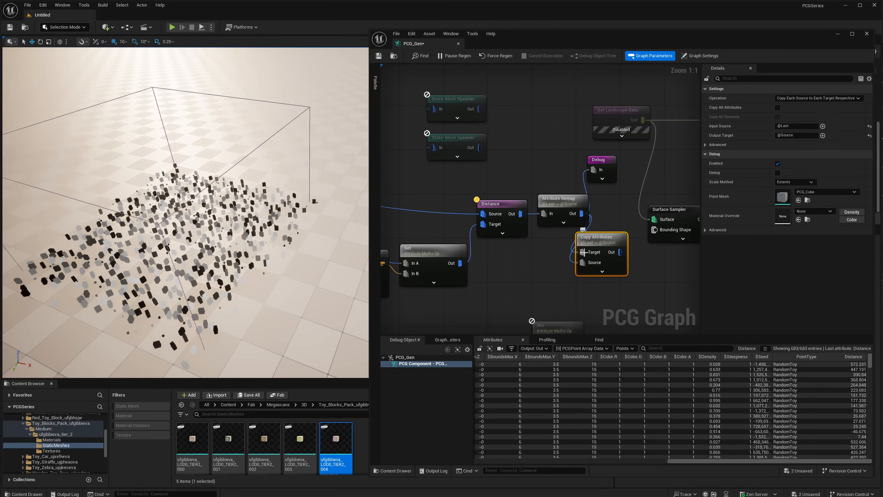
alt+click(594, 170)
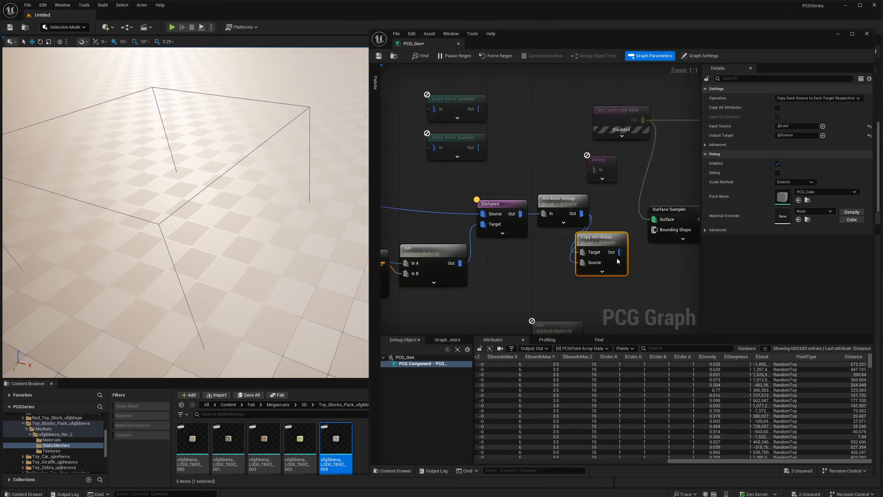
drag(618, 254, 601, 171)
- Set Copy Attributes' Input Source to Distance and its Output Target to $Density
click(798, 126)
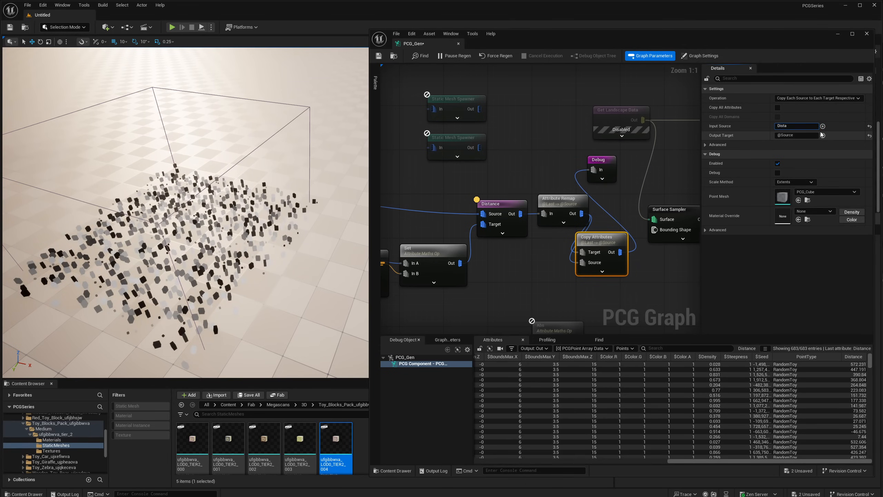
key(Return)
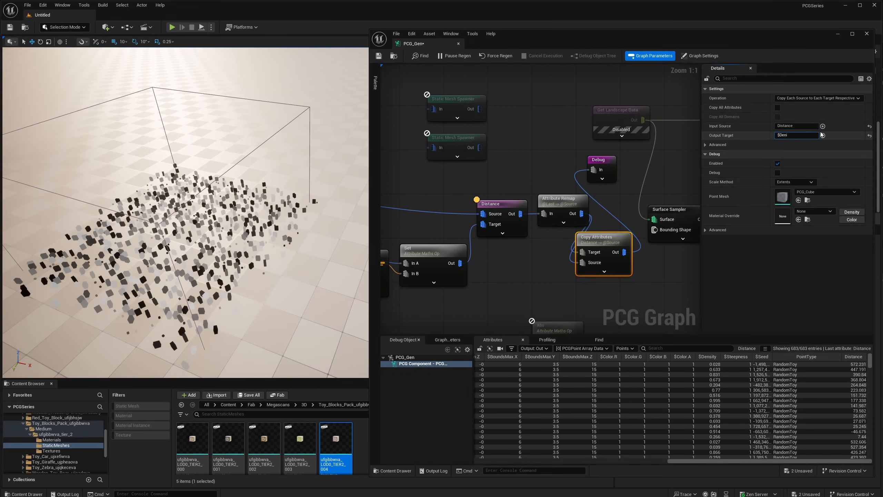
key(Return)
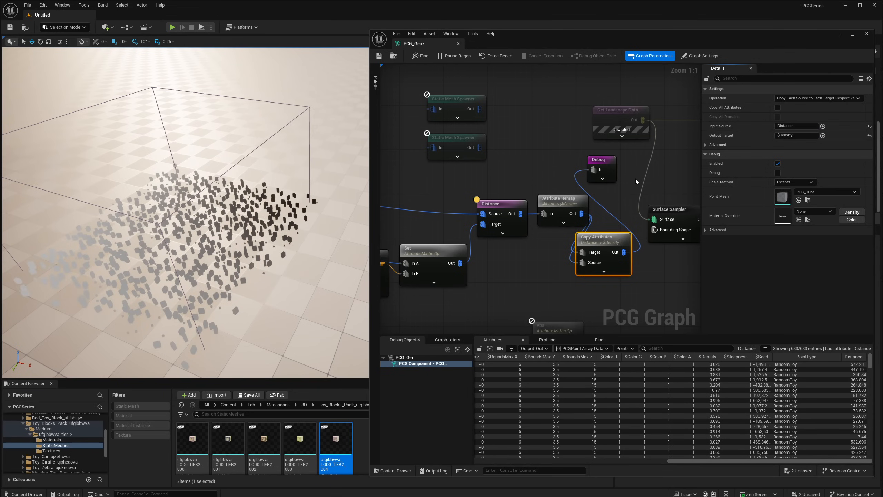
- Line up Copy Attributes beside Attribute Remap, move the overlapping Surface Sampler clear, and place Debug below Copy Attributes
drag(586, 247, 604, 203)
right_drag(615, 168, 571, 174)
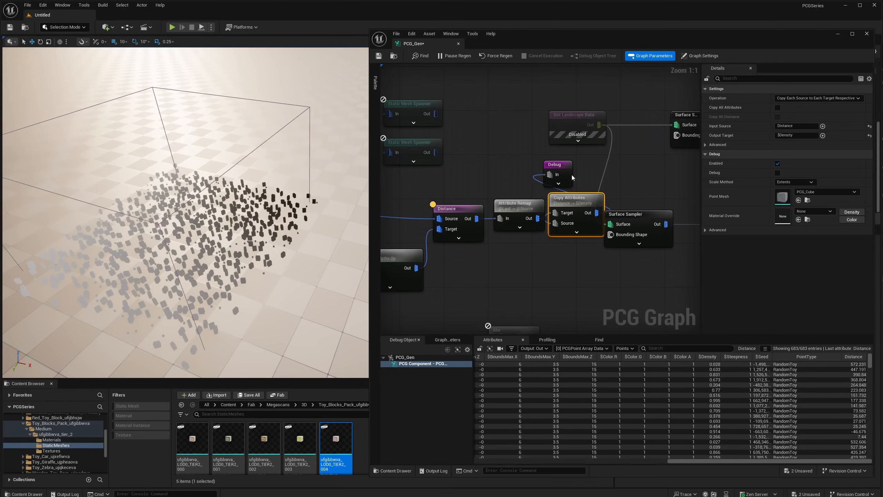
drag(565, 167, 615, 168)
right_drag(641, 182, 576, 184)
drag(576, 219, 647, 164)
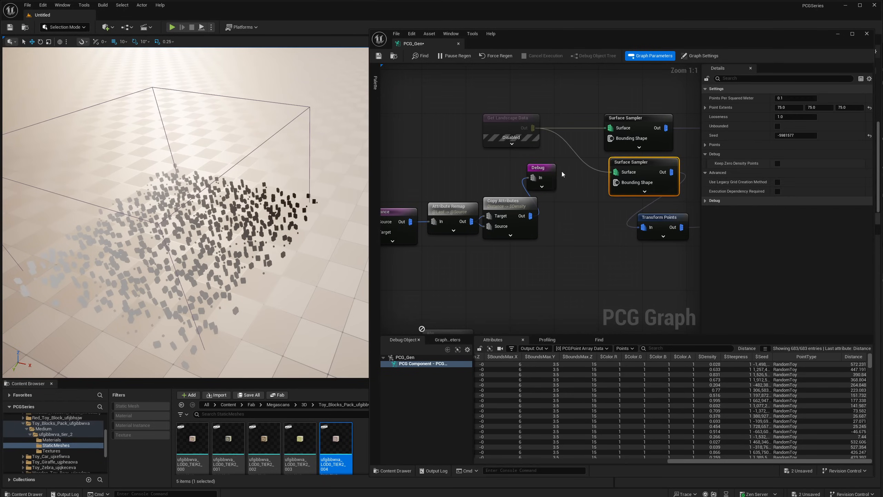
right_drag(562, 173, 621, 161)
drag(605, 159, 621, 237)
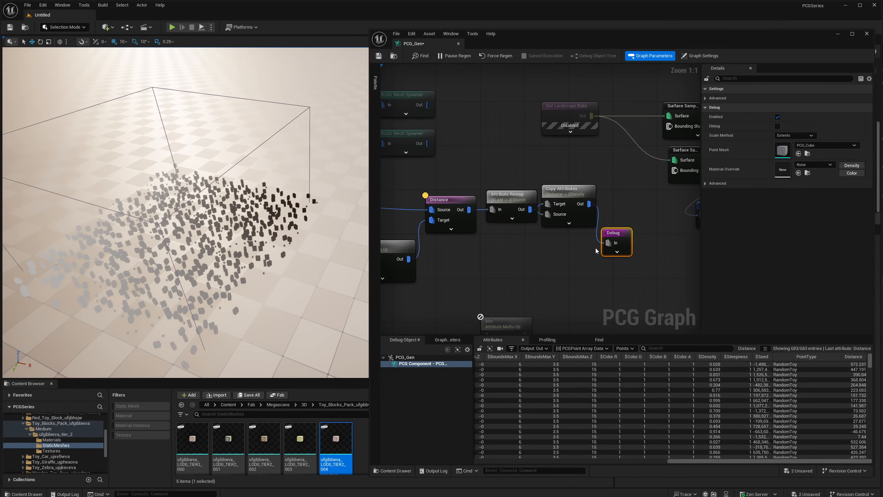
- Examine the distance-based density gradient on the debug points from several angles in the level
right_drag(295, 230, 234, 251)
key(d)
key(a)
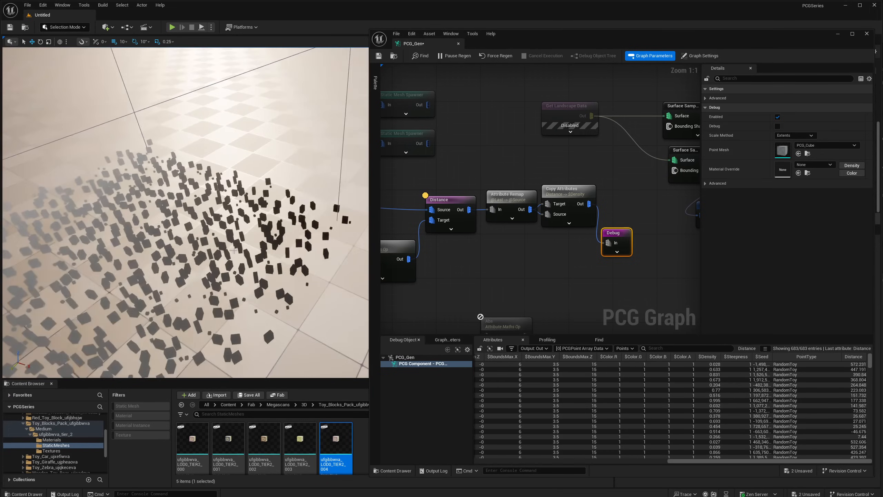
right_drag(222, 206, 209, 209)
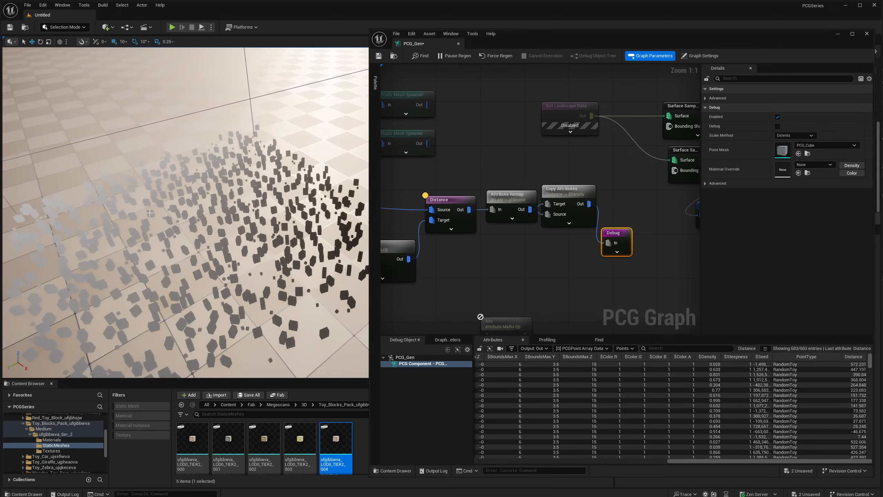
right_drag(150, 213, 202, 209)
key(a)
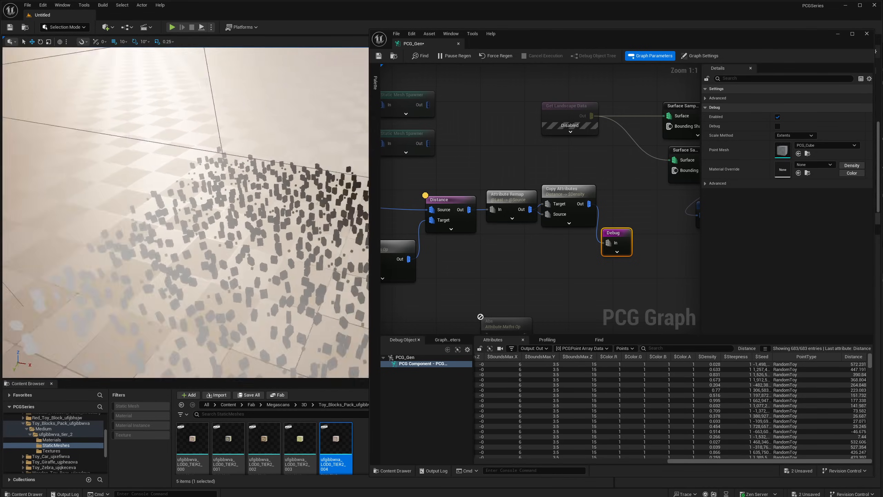
key(s)
right_drag(186, 252, 200, 255)
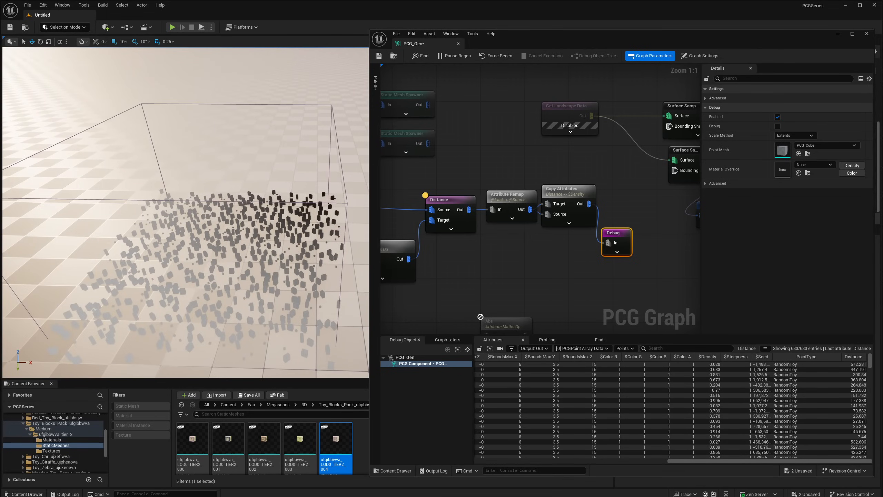
key(w)
key(d)
right_drag(293, 178, 277, 188)
key(w)
key(d)
right_drag(296, 244, 300, 245)
key(s)
- Insert a One Minus node between Copy Attributes and Debug, and view the inverted density in the level
right_drag(568, 249, 560, 249)
drag(602, 235, 613, 236)
drag(581, 205, 565, 249)
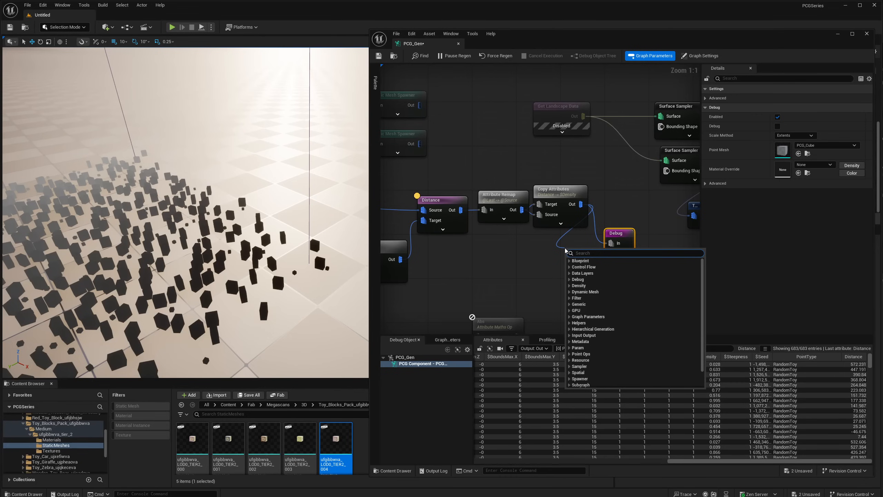
text(1 min)
key(Return)
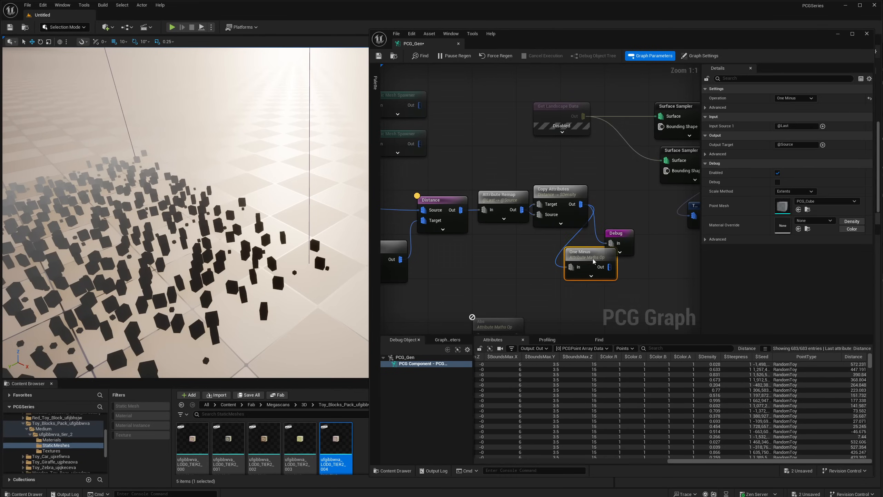
mouse_move(608, 259)
mouse_down()
mouse_move(575, 259)
mouse_move(611, 244)
mouse_up()
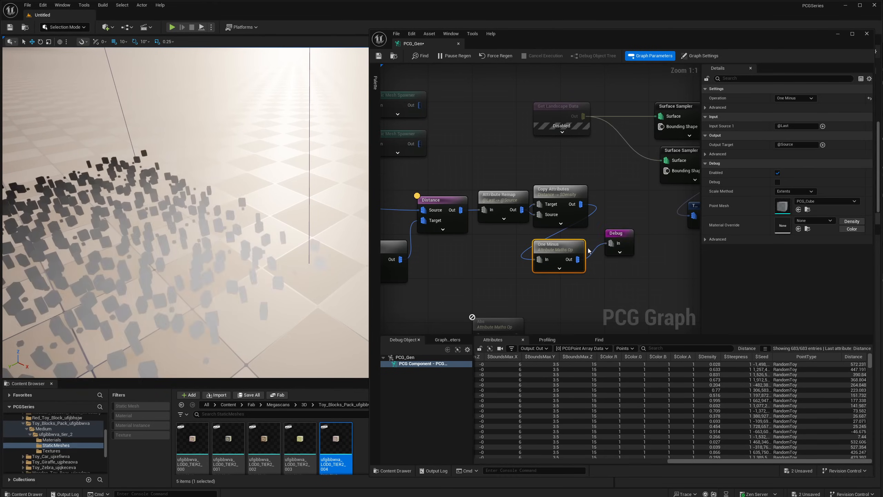
mouse_move(202, 242)
right_down()
mouse_move(199, 251)
mouse_move(216, 241)
right_up()
key(w)
- Insert a Multiply node between One Minus and Debug, and set its In B value to 3.0
drag(585, 261, 562, 262)
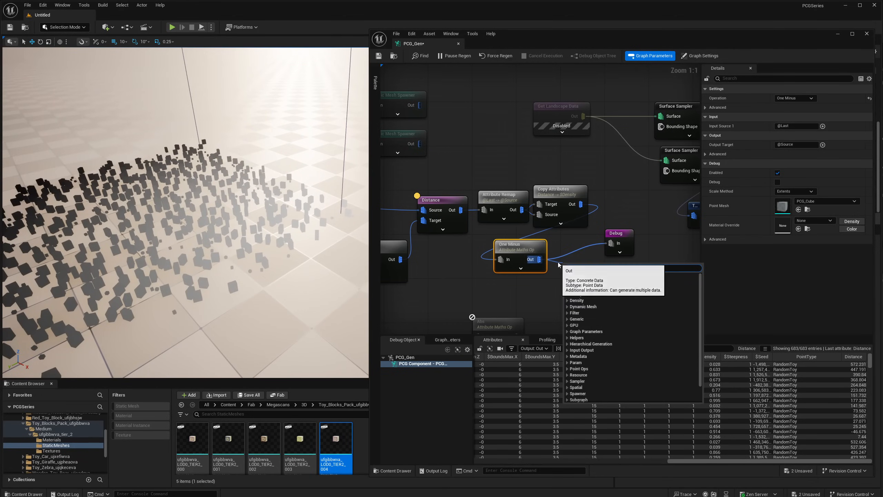
text(mul)
key(Return)
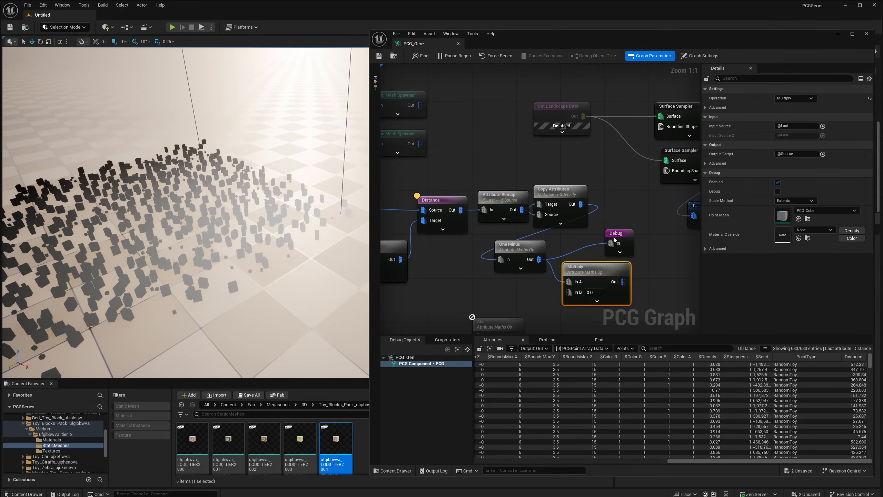
drag(613, 237, 583, 280)
alt+click(664, 265)
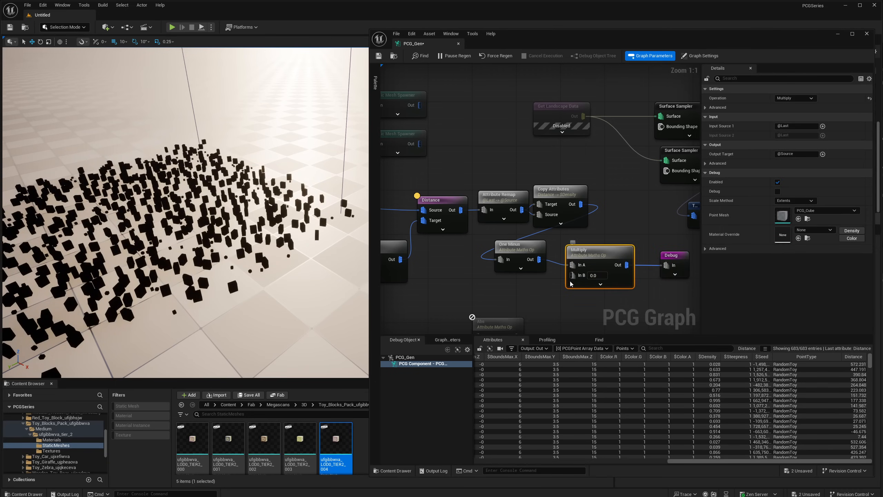
click(598, 275)
text(3)
key(Return)
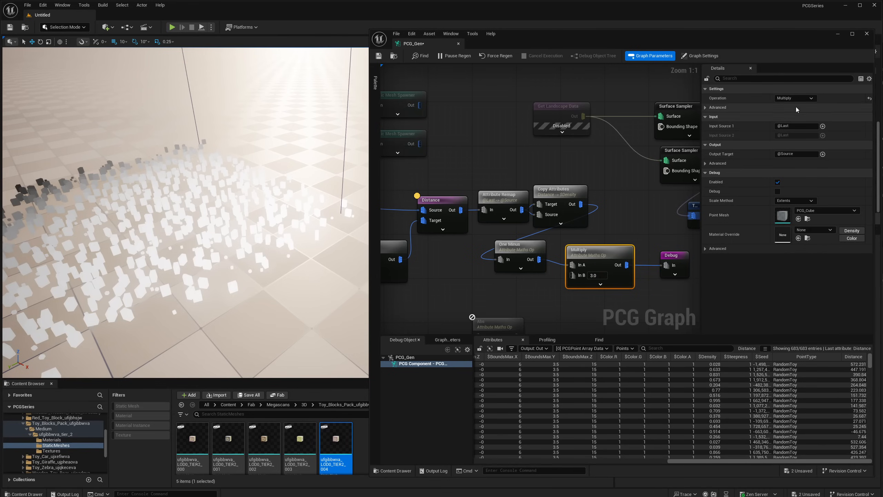
- Set Multiply's Input Source 1 to $Density and its Output Target to $Scale, and view the scaled debug points in the level
click(784, 126)
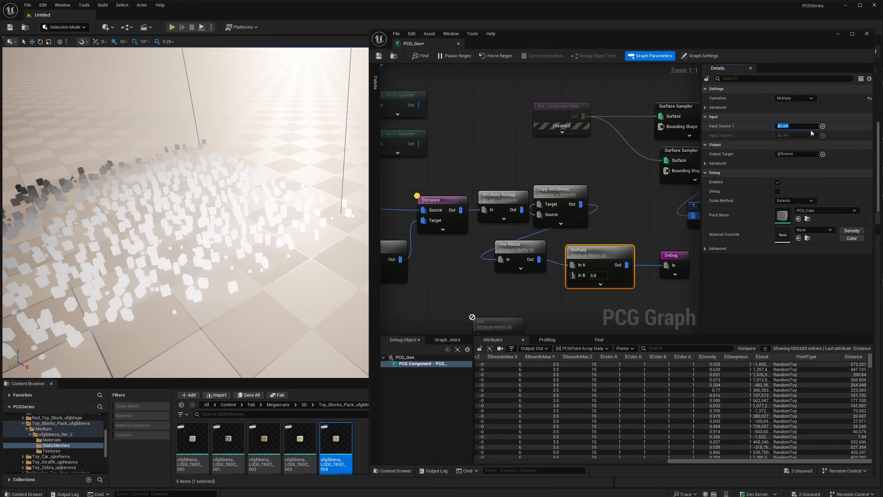
text($density)
key(Return)
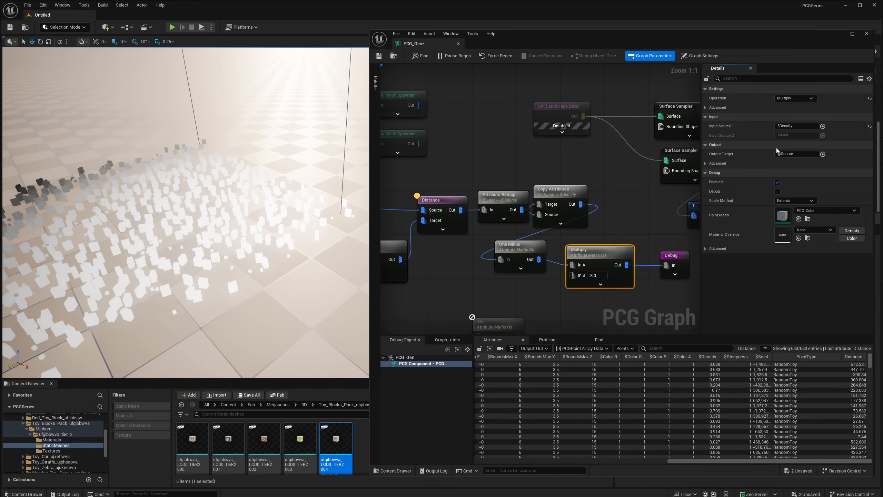
click(795, 154)
text($Scale)
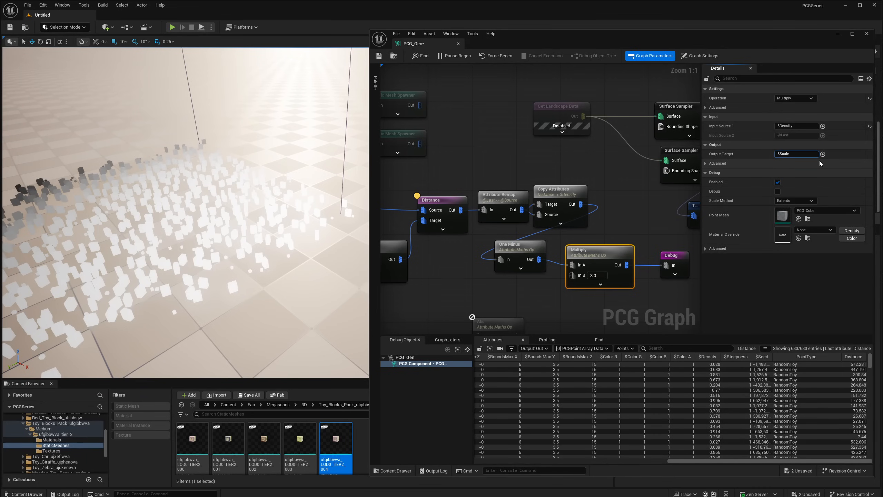
key(Return)
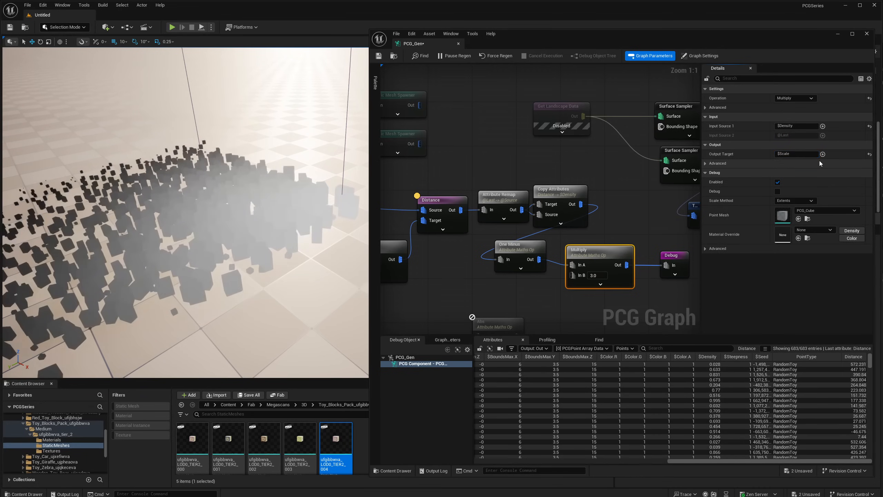
right_drag(247, 237, 226, 206)
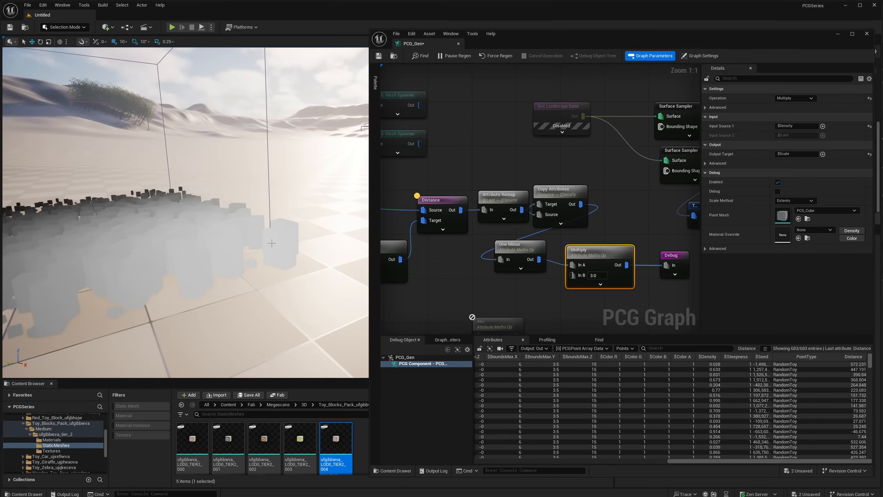
right_drag(283, 242, 306, 241)
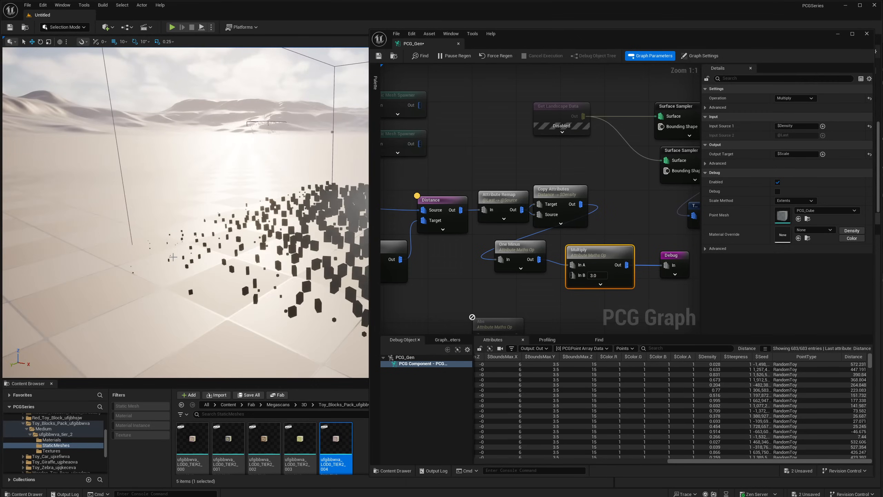
right_drag(208, 255, 330, 258)
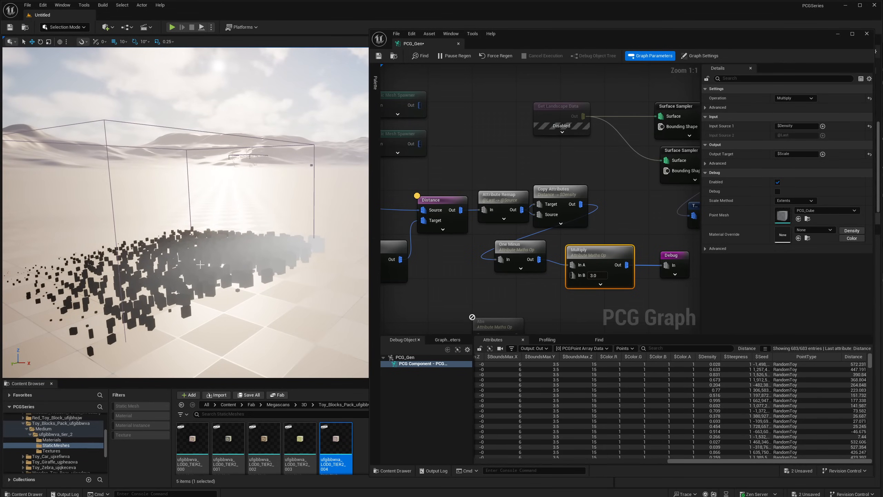
right_drag(201, 264, 220, 286)
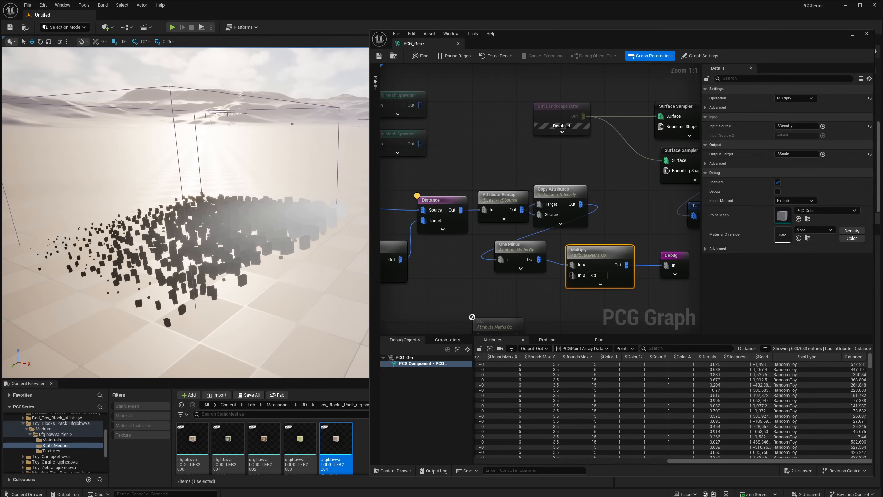
- Feed Multiply's output into the upper Static Mesh Spawner and enable that spawner in place of the Debug node
right_drag(622, 230, 642, 229)
drag(647, 264, 506, 106)
right_drag(671, 232, 546, 224)
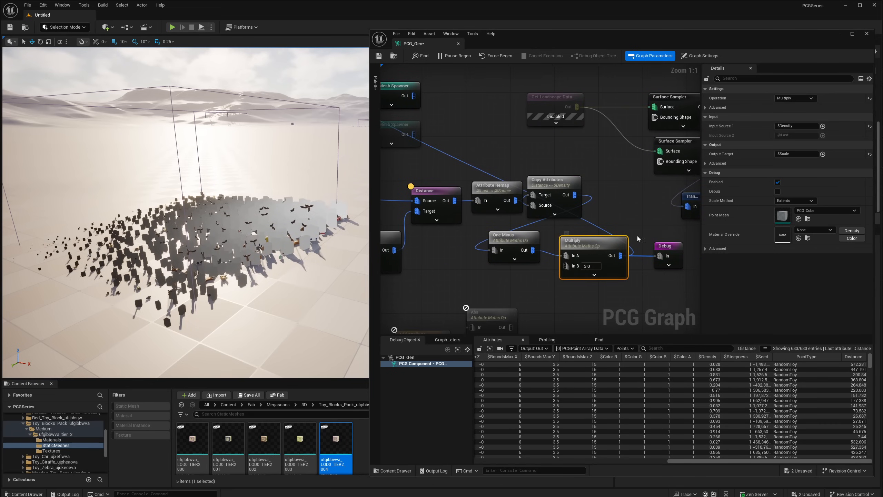
alt+click(658, 256)
- Examine the size distribution of the spawned toys in the level and review the node chain that drives it in the graph
right_drag(257, 228, 257, 228)
key(w)
key(s)
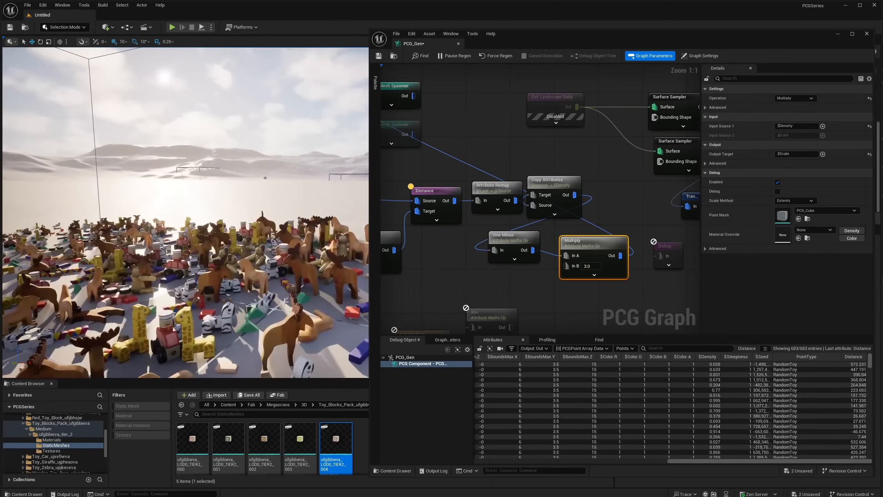
right_drag(299, 302, 299, 302)
right_drag(529, 237, 556, 243)
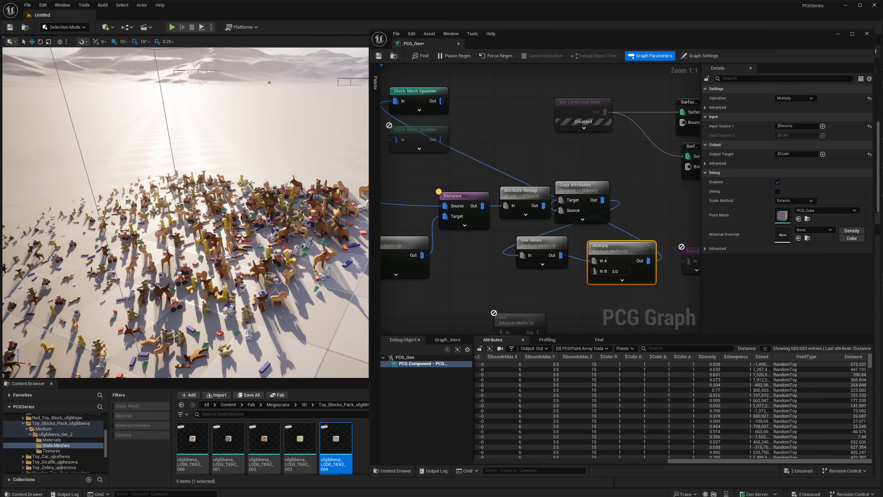
scroll(185, 214, down, 5)
alt+drag(273, 233, 276, 200)
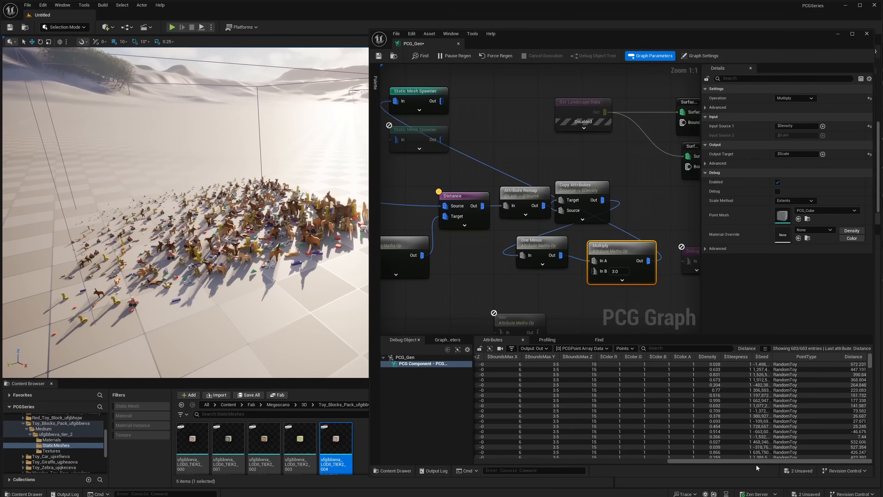
mouse_move(757, 461)
mouse_down()
mouse_move(623, 461)
mouse_move(757, 461)
mouse_up()
scroll(552, 211, down, 3)
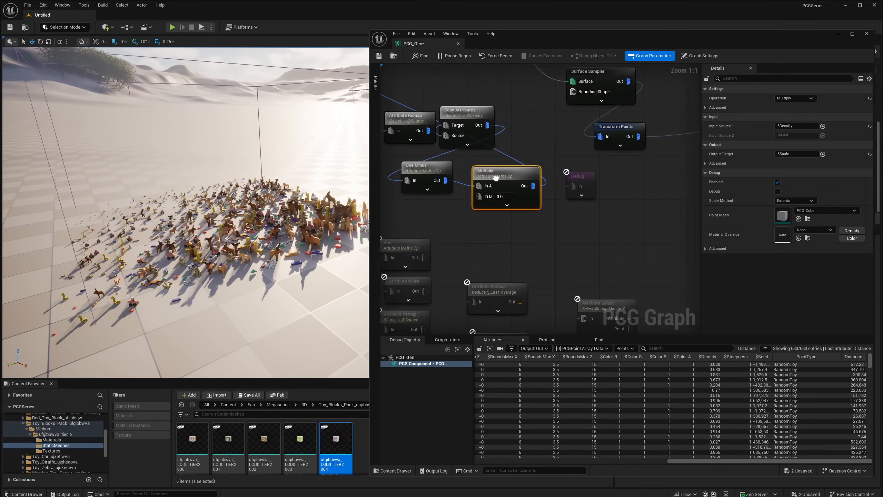
right_drag(542, 216, 543, 204)
right_drag(550, 246, 699, 306)
right_drag(422, 182, 532, 201)
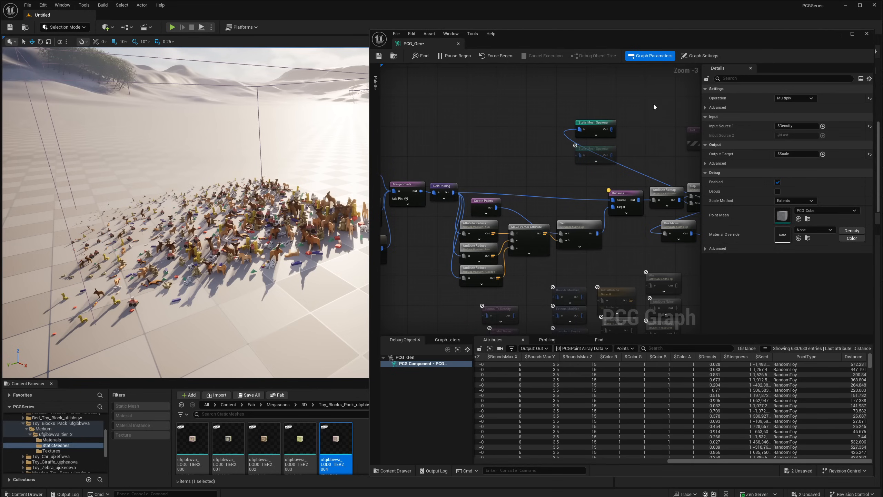
- Inspect the spawned toys up close from several sides to compare their sizes across the scattered area
mouse_move(301, 153)
right_down()
mouse_move(256, 136)
mouse_move(273, 135)
mouse_move(239, 137)
mouse_move(274, 144)
mouse_move(188, 153)
mouse_move(351, 145)
mouse_move(300, 148)
right_up()
key(w)
key(w)
key(d)
key(a)
key(w)
key(a)
key(w)
key(s)
key(w)
key(s)
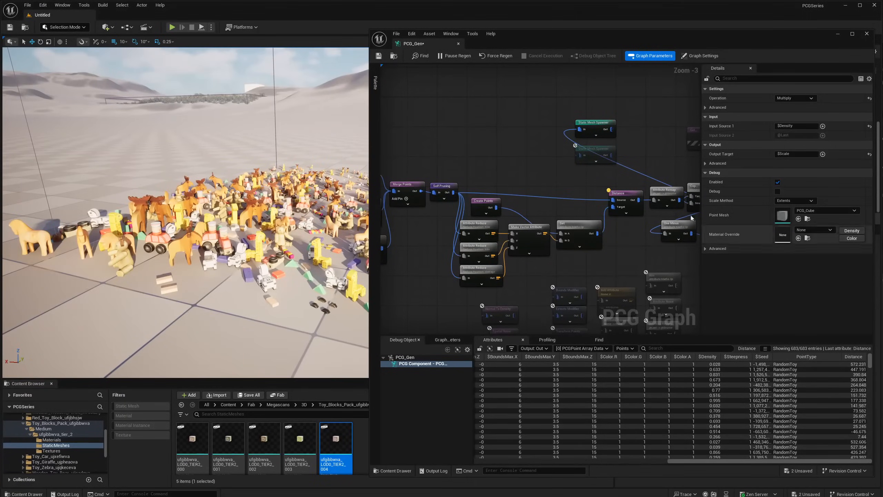